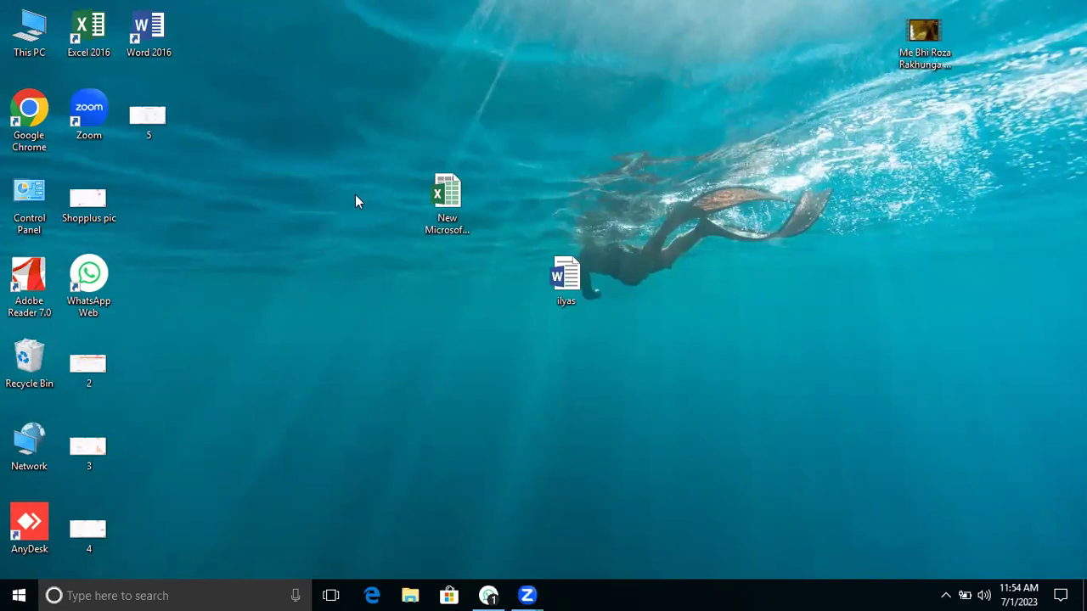
Step: Launch Google Chrome and continue under a saved profile to a new tab
{"action": "double_click", "coordinate": [29, 108]}
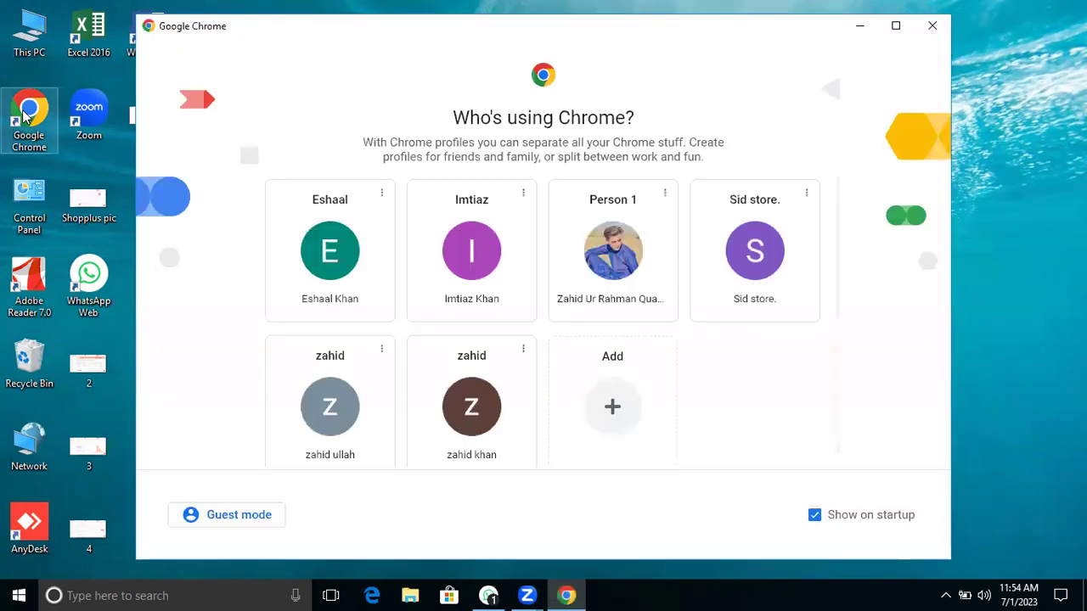
{"action": "left_click", "coordinate": [348, 255]}
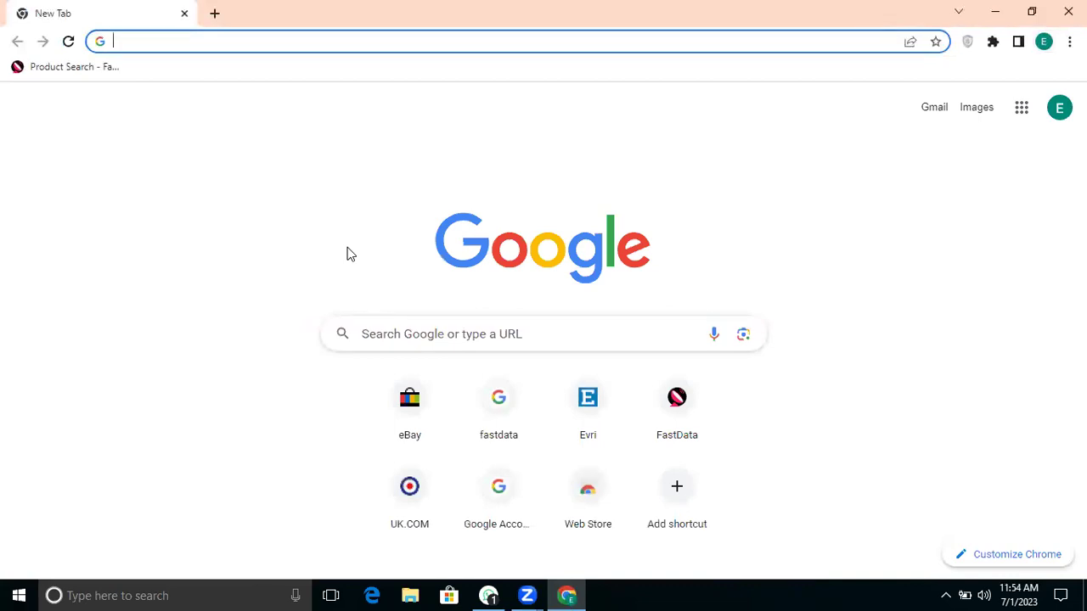
Step: Open FastData, scroll the dashboard's US Growth and Video Creator Rank lists, then go to Product Search
{"action": "left_click", "coordinate": [116, 67]}
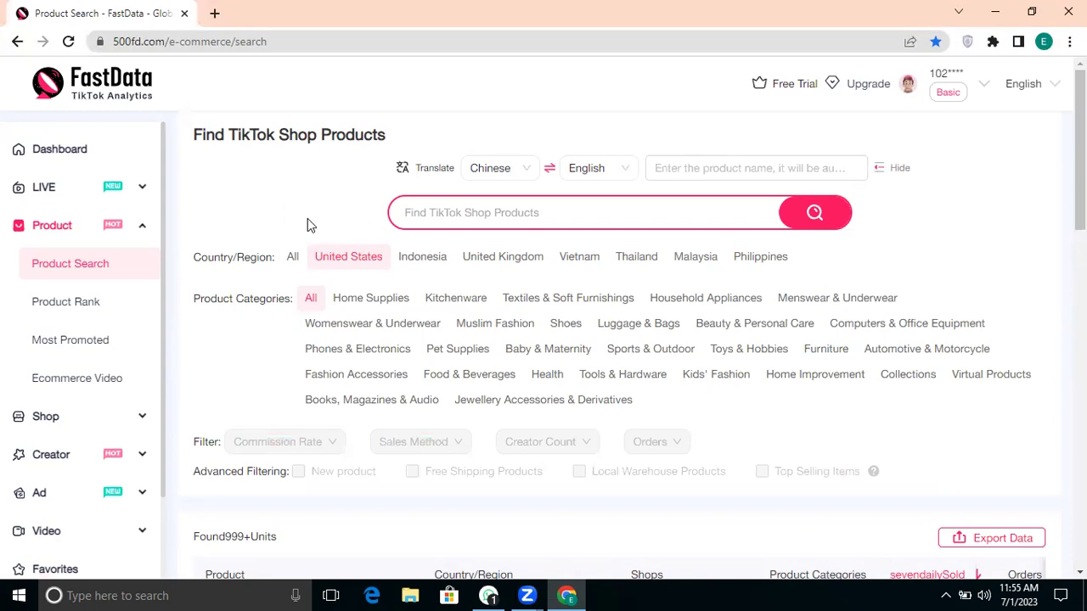
{"action": "left_click", "coordinate": [72, 154]}
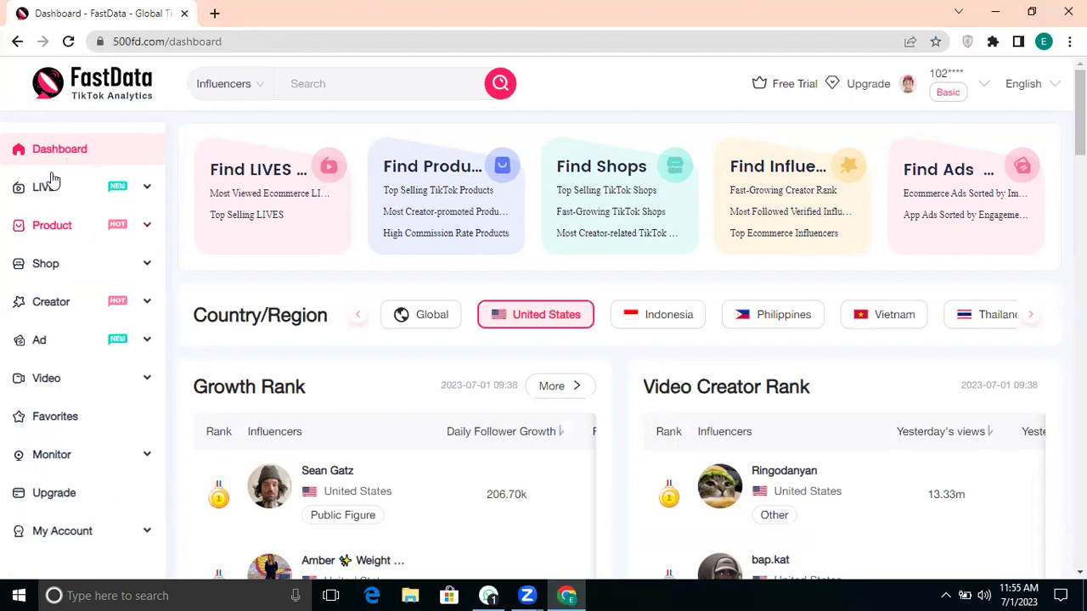
{"action": "scroll", "coordinate": [558, 306], "scroll_direction": "down", "scroll_amount": 1}
{"action": "scroll", "coordinate": [558, 305], "scroll_direction": "down", "scroll_amount": 2}
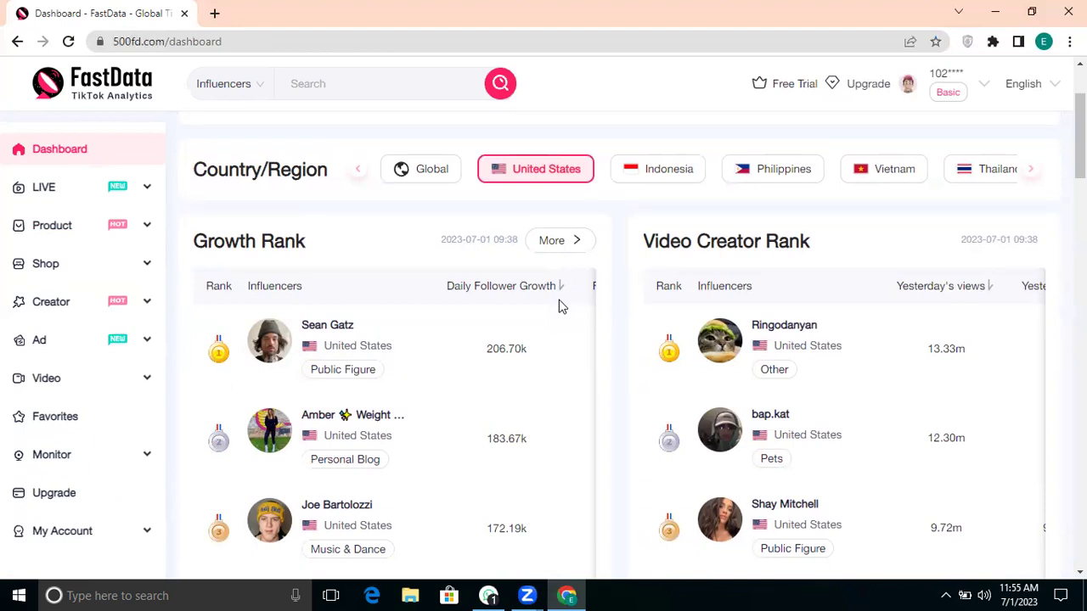
{"action": "scroll", "coordinate": [559, 305], "scroll_direction": "down", "scroll_amount": 1}
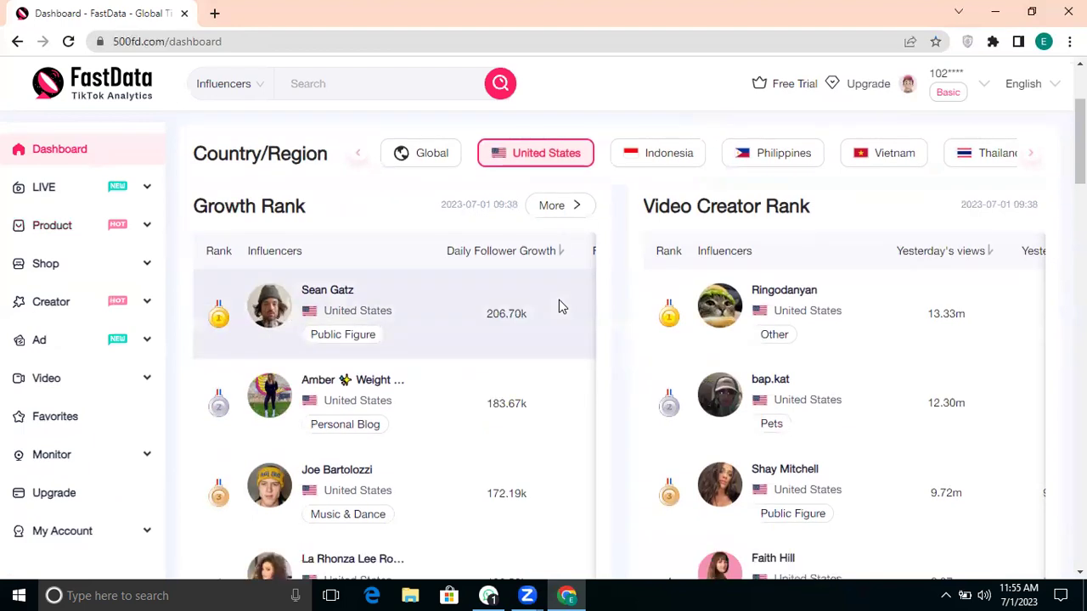
{"action": "left_click", "coordinate": [73, 230]}
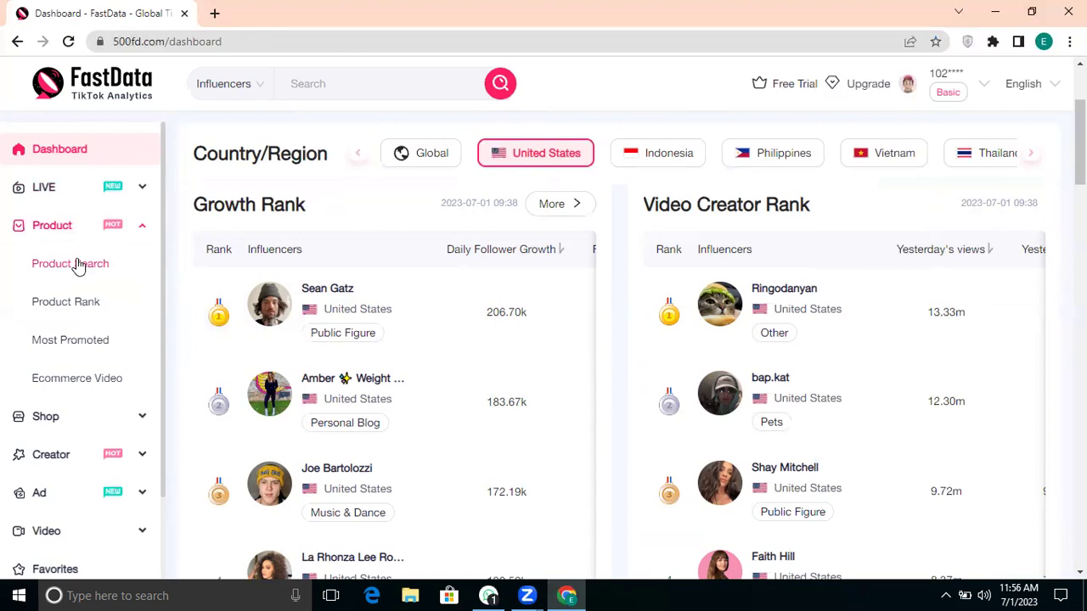
{"action": "left_click", "coordinate": [78, 265]}
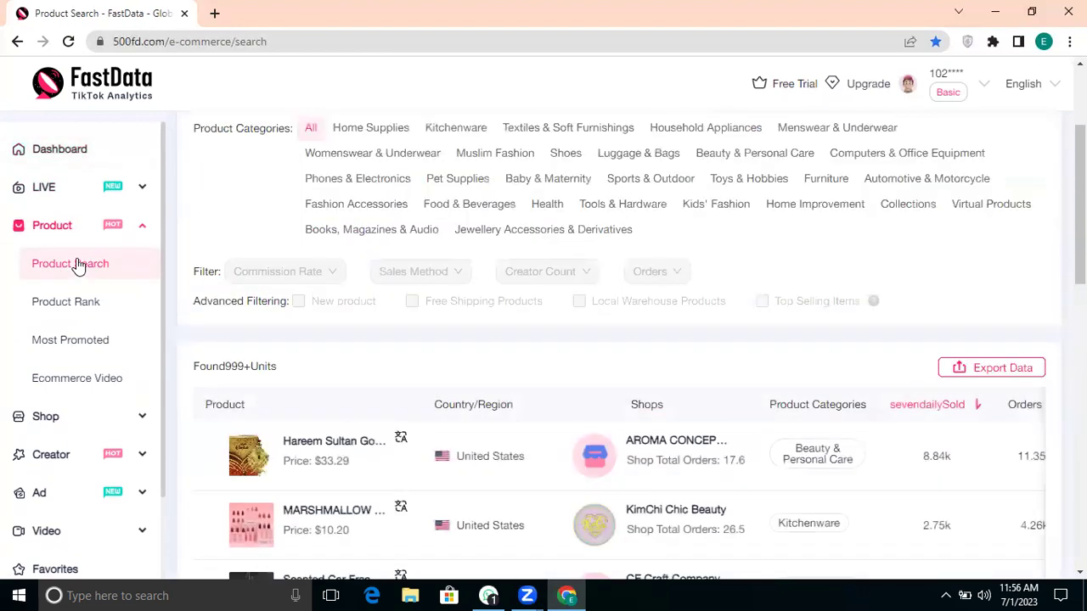
Step: Filter the TikTok Shop product search to United Kingdom and the Kitchenware category
{"action": "scroll", "coordinate": [265, 222], "scroll_direction": "up", "scroll_amount": 2}
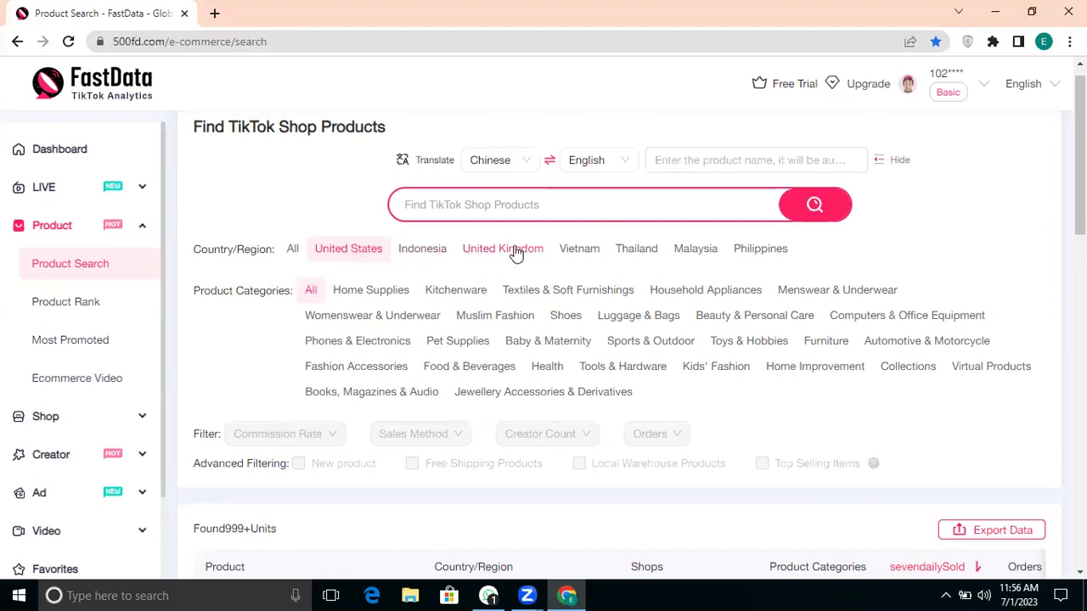
{"action": "left_click", "coordinate": [515, 249]}
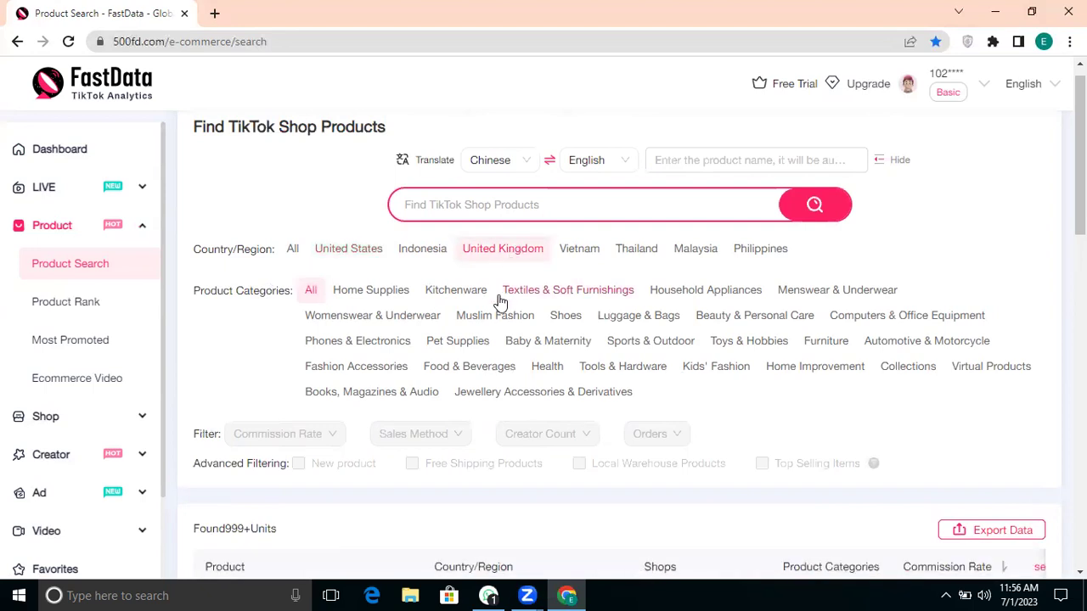
{"action": "scroll", "coordinate": [497, 301], "scroll_direction": "down", "scroll_amount": 1}
{"action": "scroll", "coordinate": [452, 344], "scroll_direction": "down", "scroll_amount": 3}
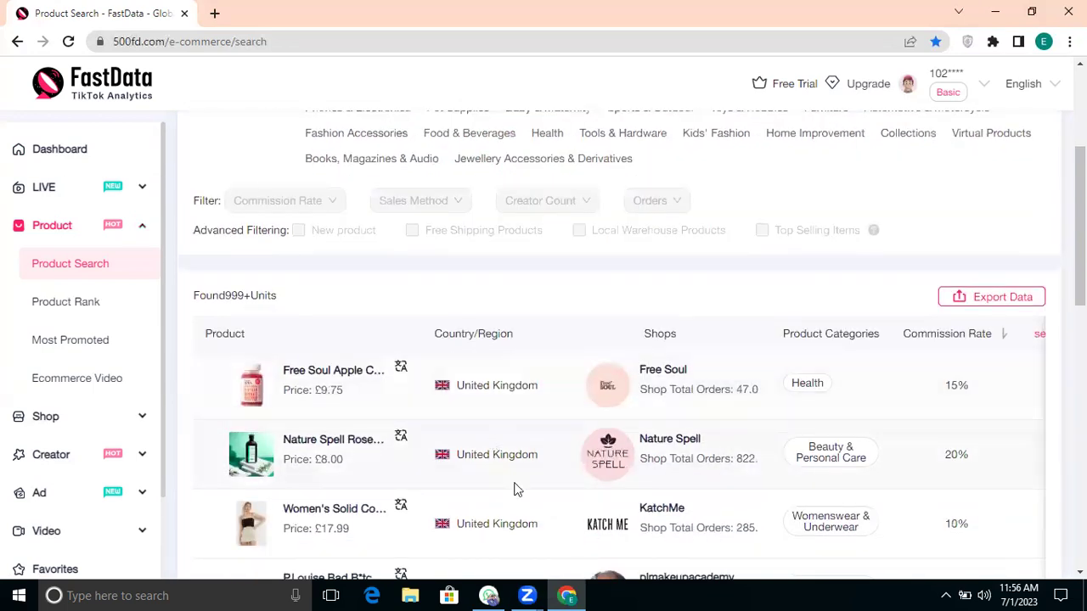
{"action": "scroll", "coordinate": [482, 416], "scroll_direction": "up", "scroll_amount": 1}
{"action": "scroll", "coordinate": [484, 416], "scroll_direction": "up", "scroll_amount": 1}
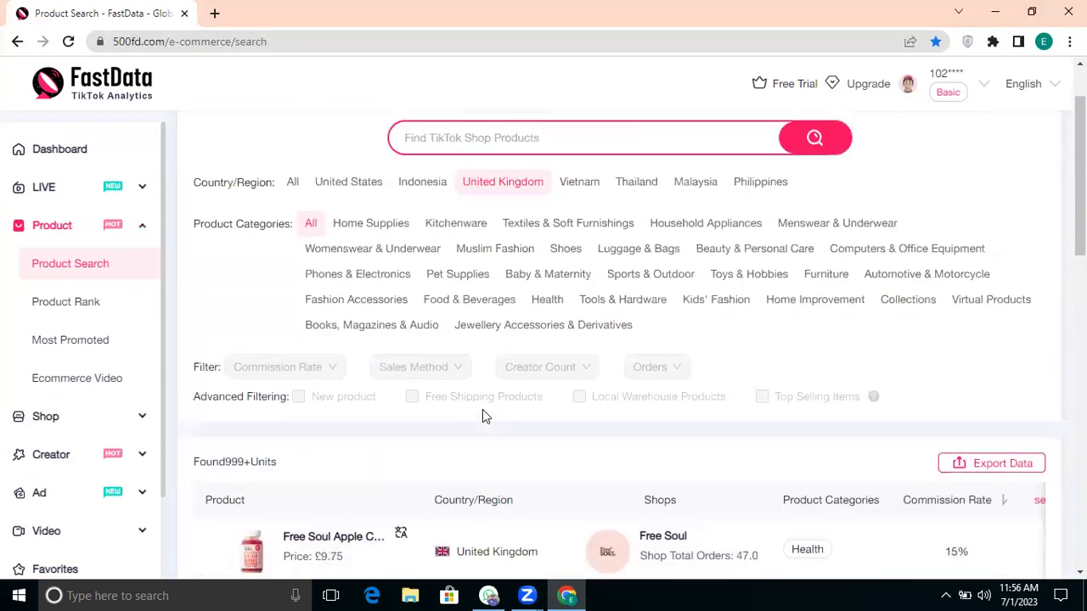
{"action": "scroll", "coordinate": [484, 416], "scroll_direction": "down", "scroll_amount": 1}
{"action": "scroll", "coordinate": [483, 416], "scroll_direction": "down", "scroll_amount": 1}
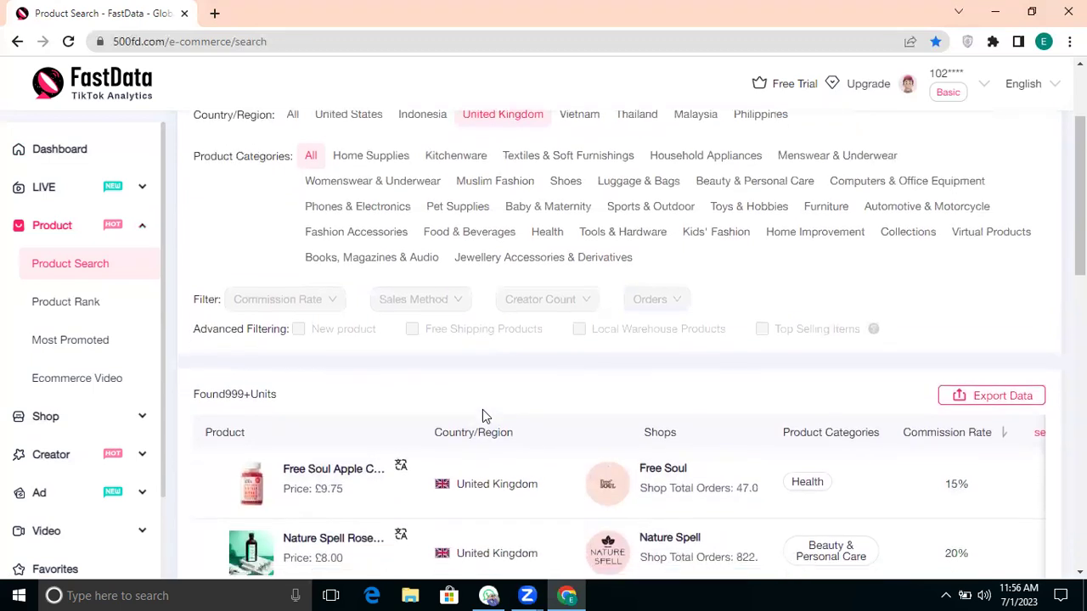
{"action": "scroll", "coordinate": [424, 255], "scroll_direction": "up", "scroll_amount": 2}
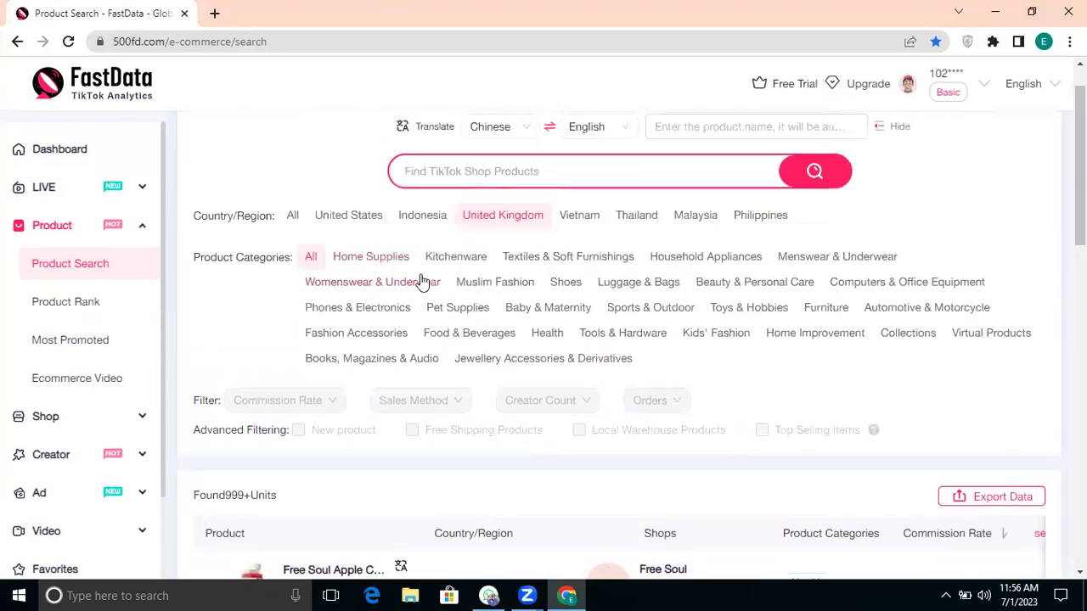
{"action": "left_click", "coordinate": [453, 256]}
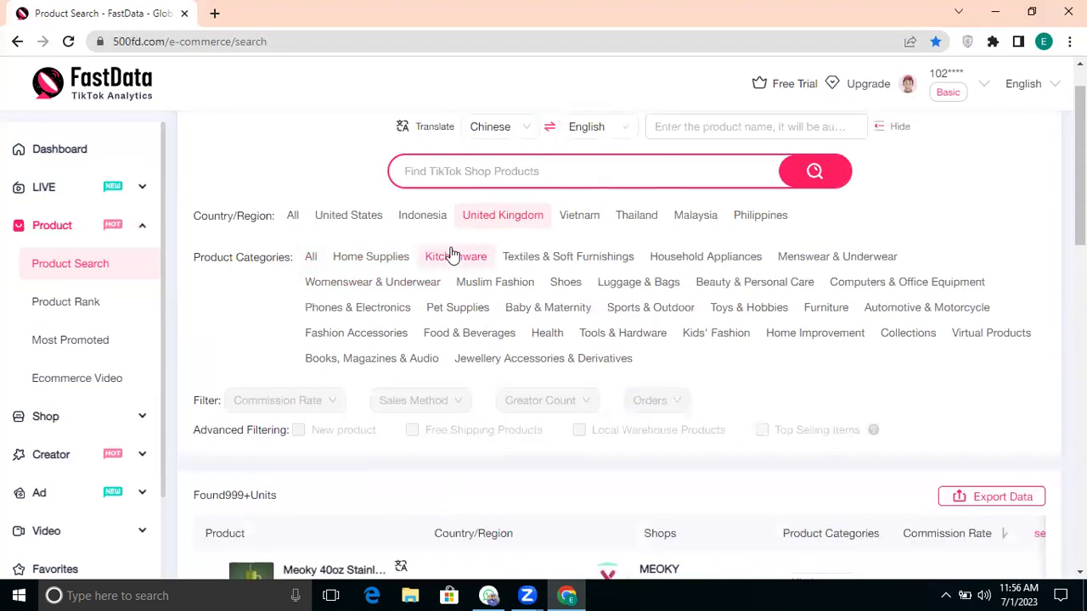
Step: Check the Meoky tumbler's full name and briefly open and close its product details
{"action": "scroll", "coordinate": [462, 407], "scroll_direction": "down", "scroll_amount": 2}
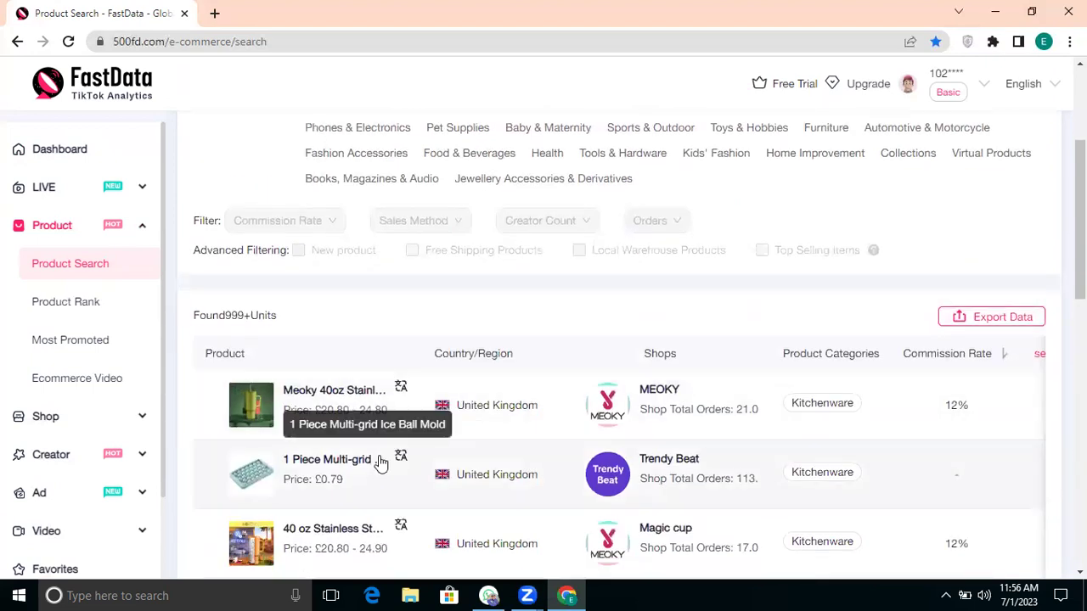
{"action": "scroll", "coordinate": [380, 462], "scroll_direction": "down", "scroll_amount": 2}
{"action": "scroll", "coordinate": [381, 463], "scroll_direction": "up", "scroll_amount": 1}
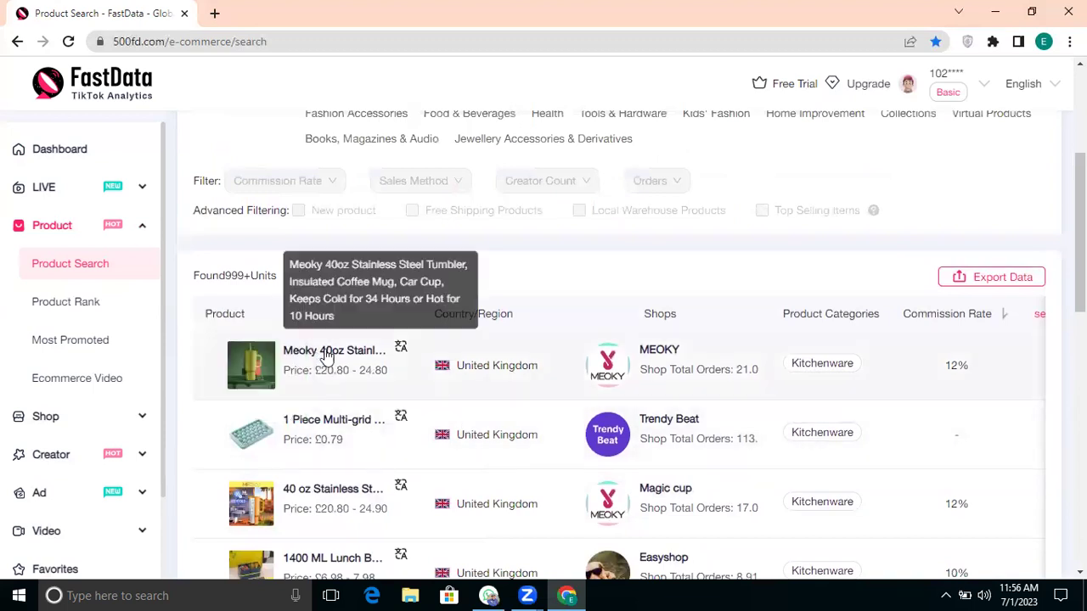
{"action": "left_click_drag", "start_coordinate": [326, 297], "coordinate": [319, 280]}
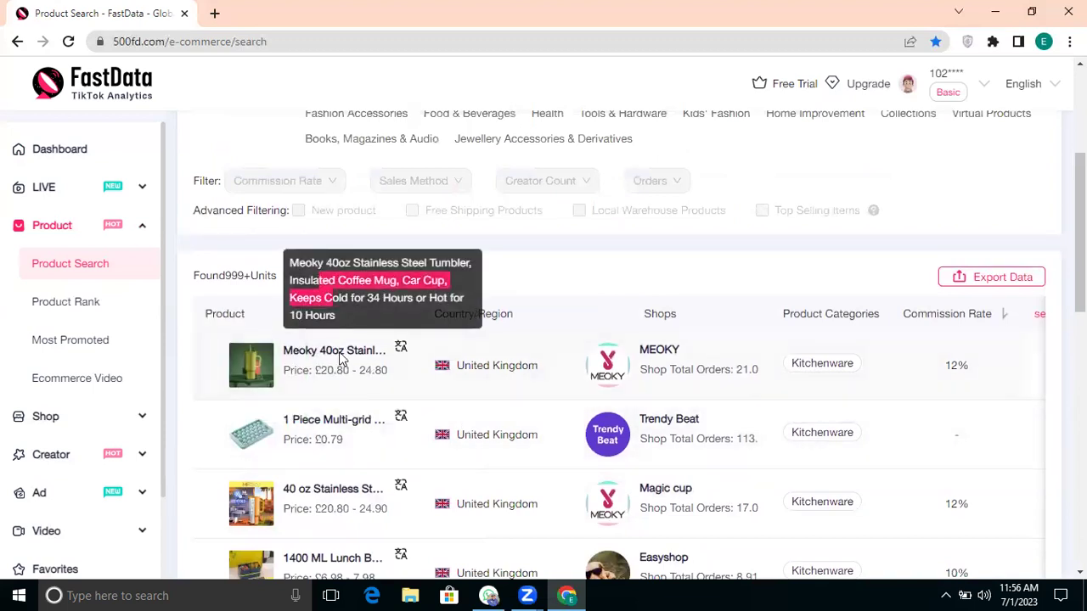
{"action": "left_click", "coordinate": [333, 344]}
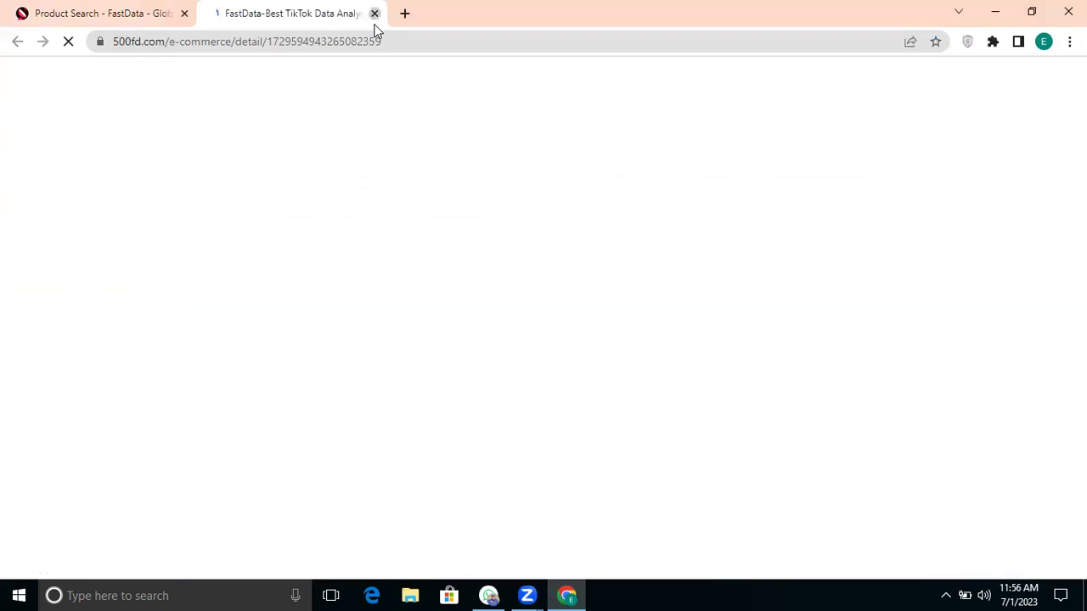
{"action": "left_click", "coordinate": [375, 14]}
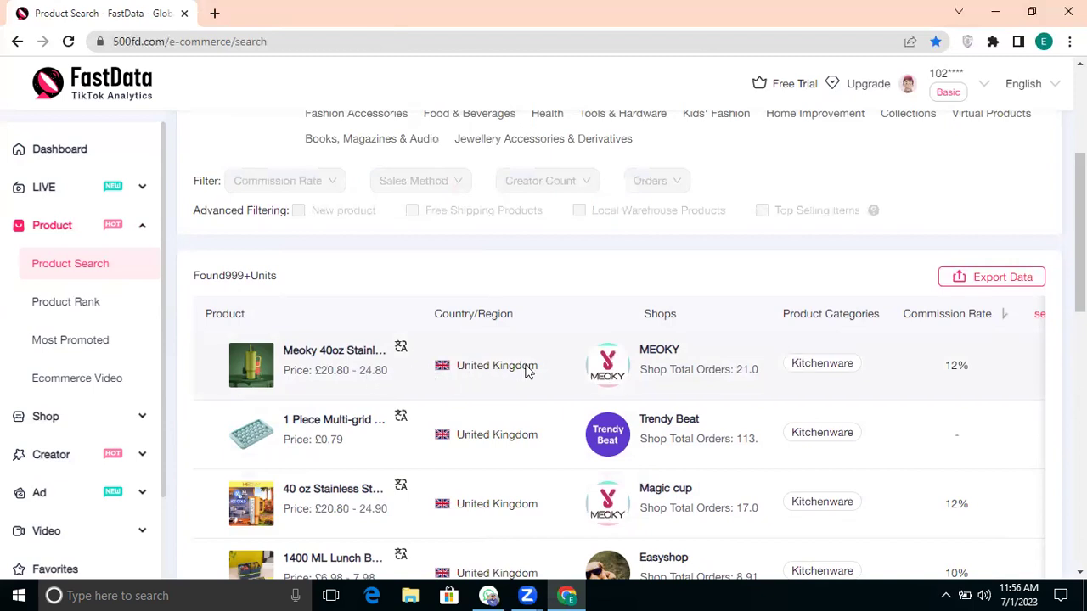
Step: Scroll the results sideways to review the top item's 1.36k seven-day sales and 16.41k orders
{"action": "scroll", "coordinate": [526, 369], "scroll_direction": "right", "scroll_amount": 2}
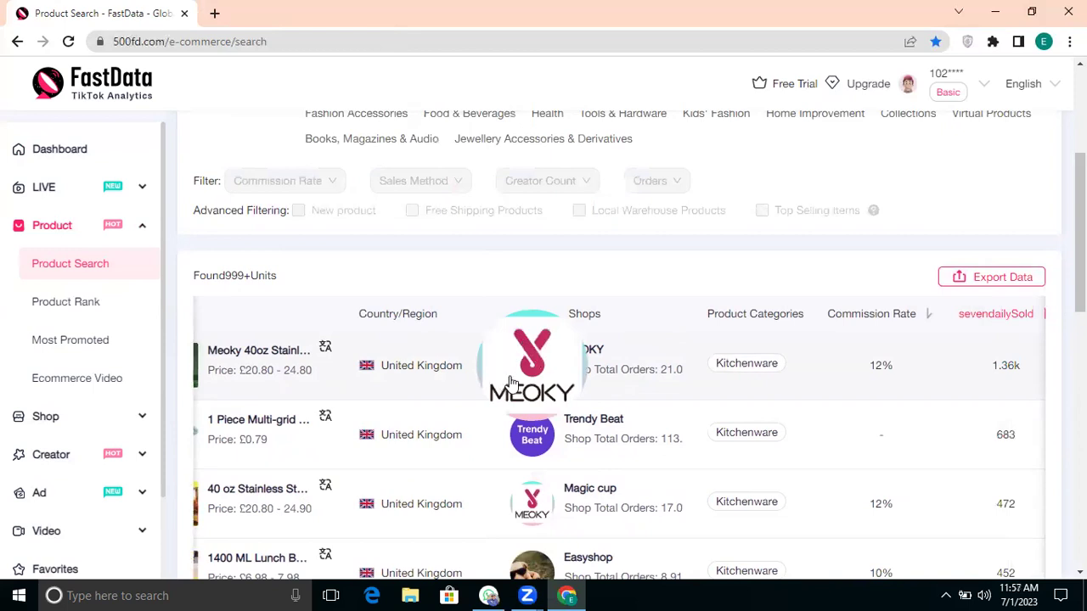
{"action": "scroll", "coordinate": [701, 371], "scroll_direction": "right", "scroll_amount": 2}
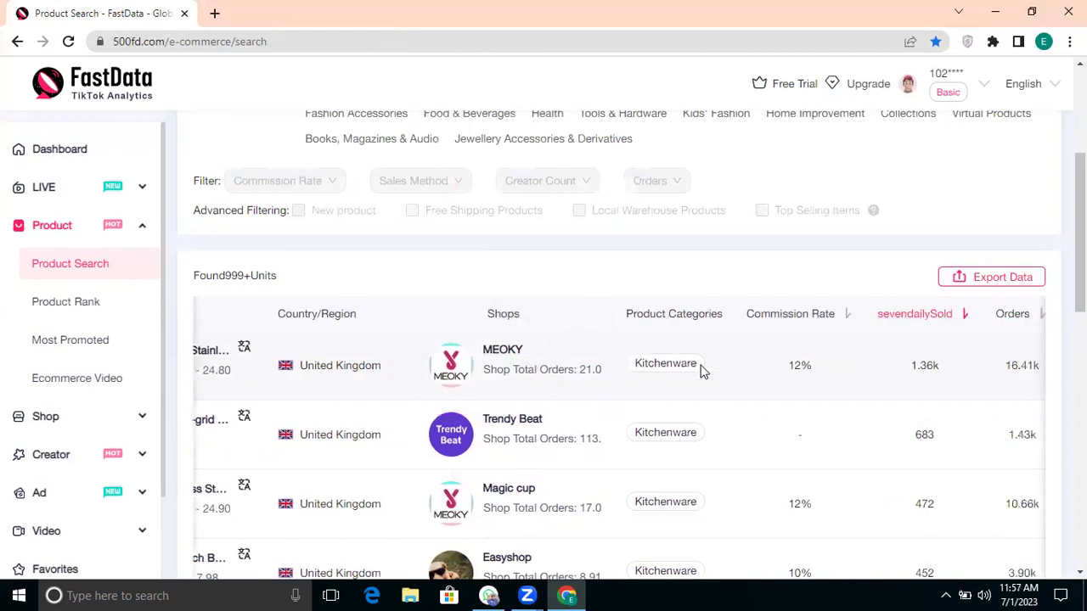
{"action": "scroll", "coordinate": [756, 389], "scroll_direction": "left", "scroll_amount": 2}
{"action": "scroll", "coordinate": [756, 389], "scroll_direction": "right", "scroll_amount": 5}
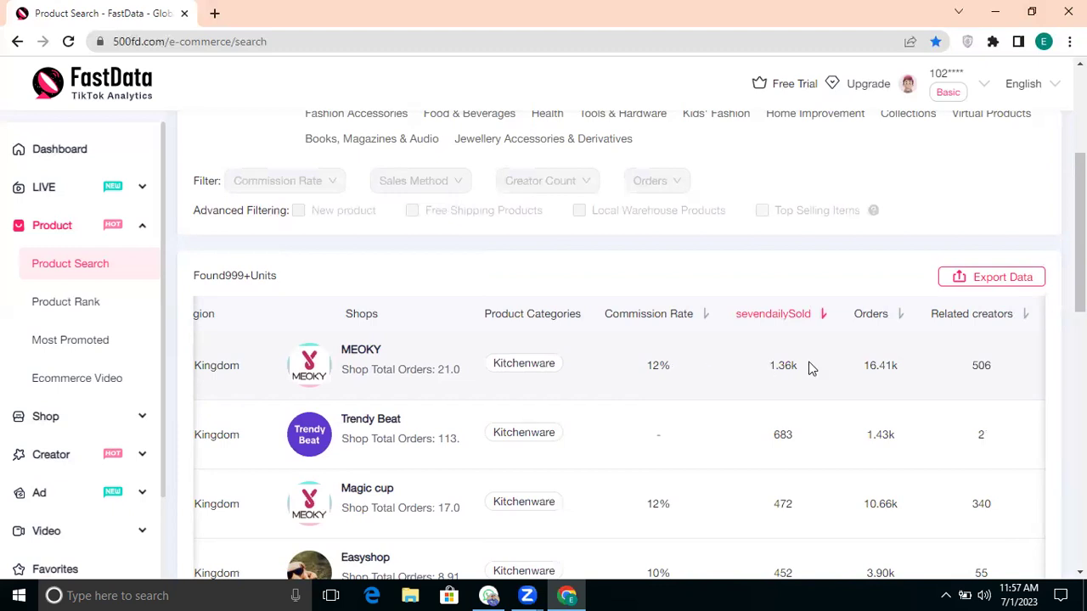
{"action": "scroll", "coordinate": [807, 367], "scroll_direction": "right", "scroll_amount": 1}
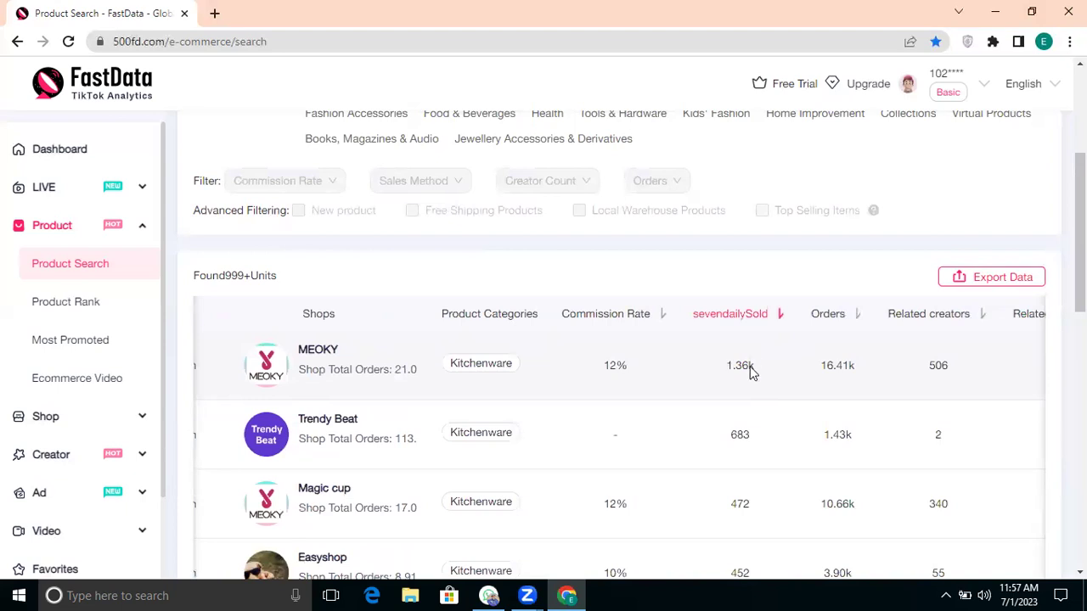
{"action": "left_click_drag", "start_coordinate": [758, 373], "coordinate": [716, 376]}
{"action": "left_click_drag", "start_coordinate": [799, 383], "coordinate": [859, 366]}
{"action": "left_click", "coordinate": [856, 366]}
{"action": "left_click_drag", "start_coordinate": [859, 365], "coordinate": [820, 368]}
{"action": "left_click", "coordinate": [843, 382]}
Step: Review its 506 related creators, 1.06k related LIVEs and 1.75k related videos
{"action": "scroll", "coordinate": [849, 382], "scroll_direction": "right", "scroll_amount": 3}
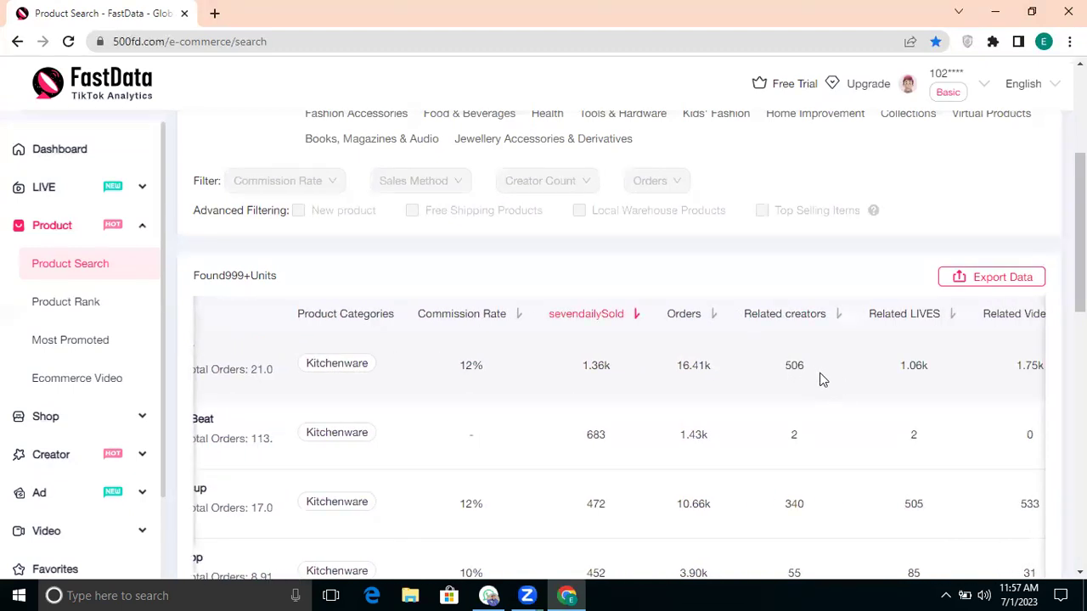
{"action": "left_click_drag", "start_coordinate": [811, 371], "coordinate": [781, 369]}
{"action": "left_click", "coordinate": [781, 370]}
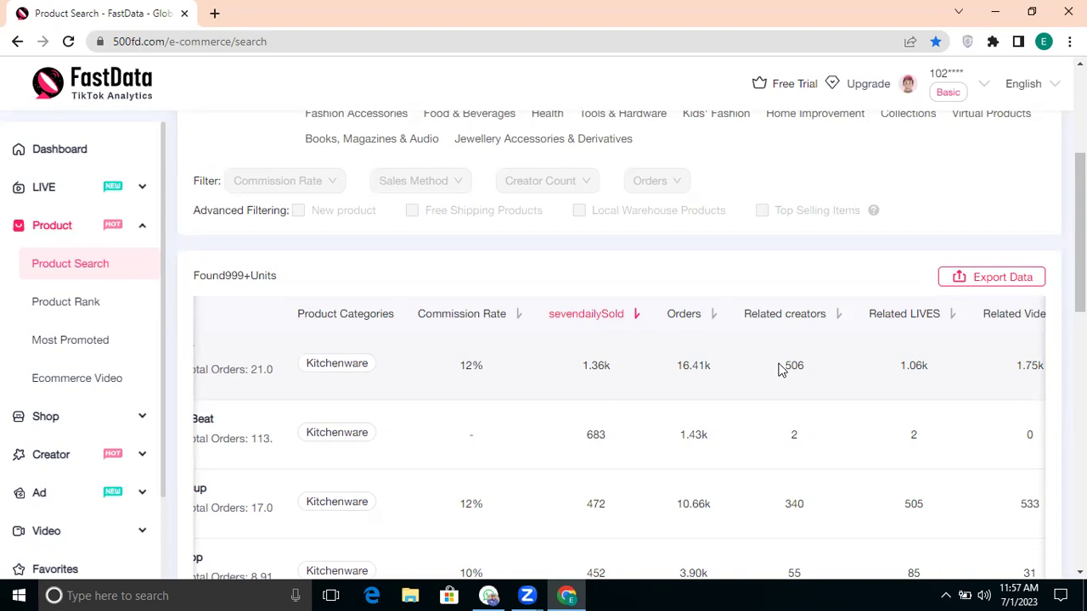
{"action": "scroll", "coordinate": [910, 365], "scroll_direction": "right", "scroll_amount": 1}
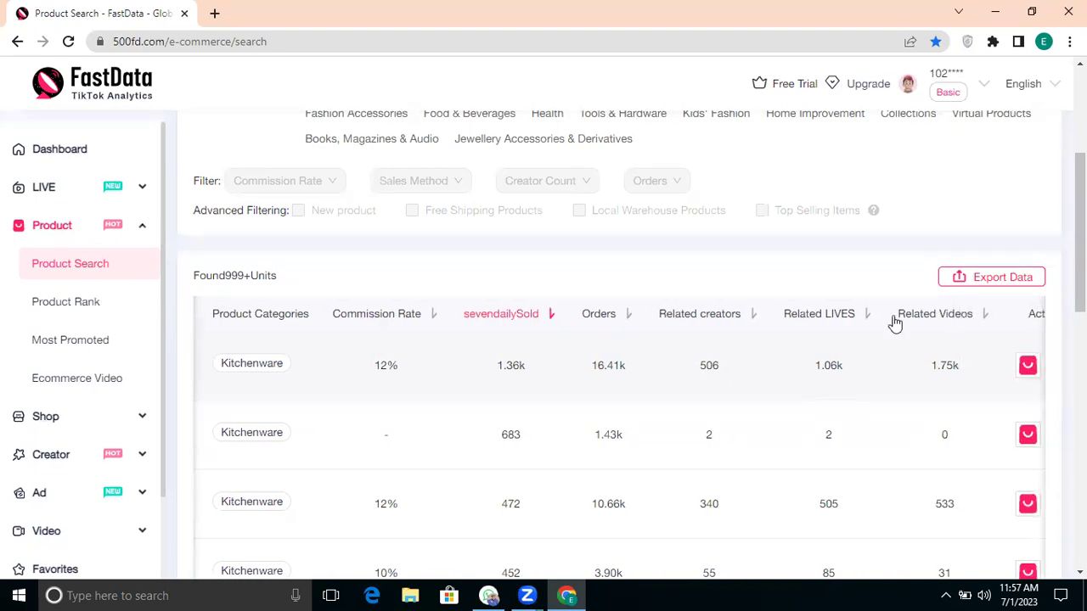
{"action": "left_click_drag", "start_coordinate": [846, 373], "coordinate": [807, 373]}
{"action": "scroll", "coordinate": [832, 373], "scroll_direction": "right", "scroll_amount": 1}
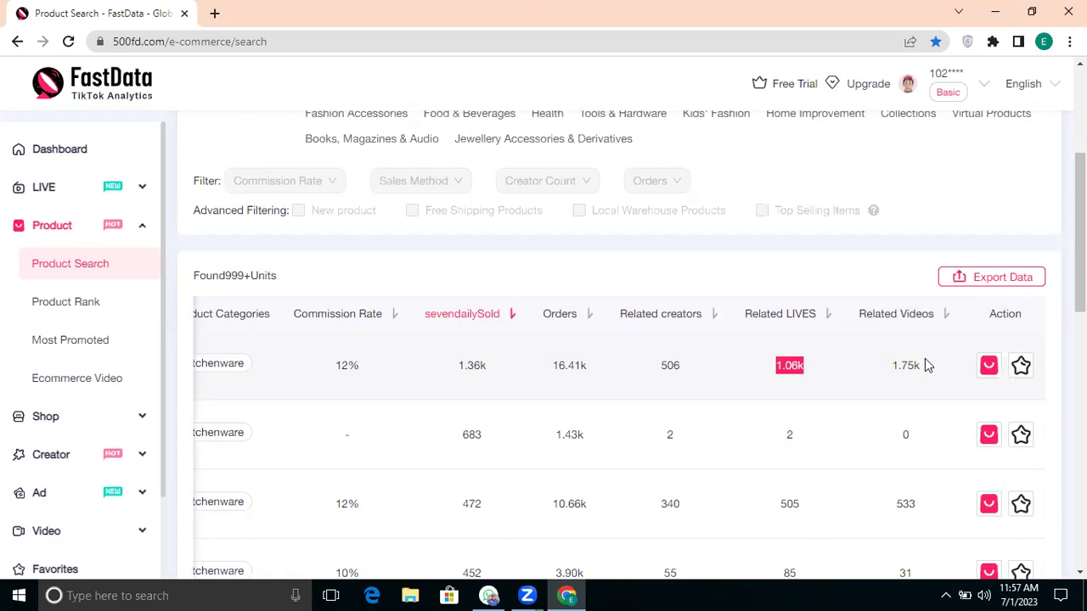
{"action": "left_click_drag", "start_coordinate": [926, 366], "coordinate": [884, 371]}
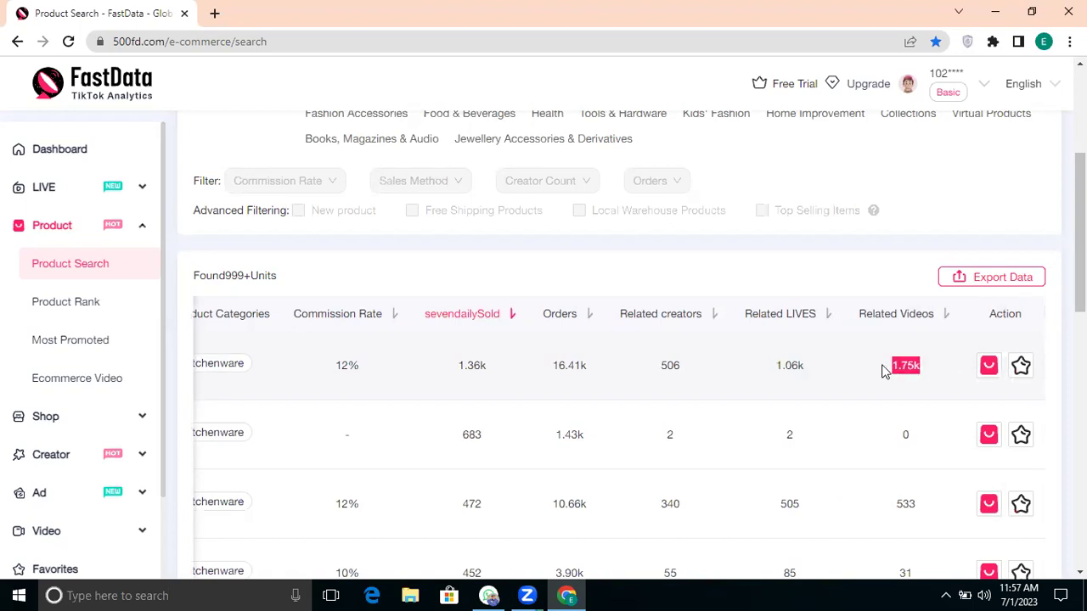
{"action": "scroll", "coordinate": [725, 388], "scroll_direction": "left", "scroll_amount": 3}
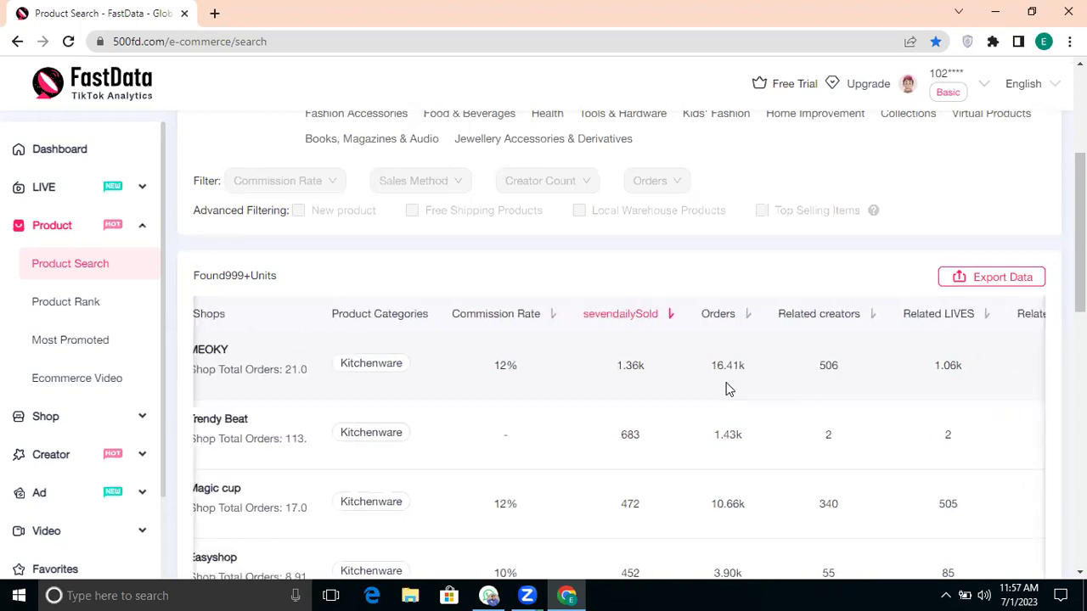
{"action": "scroll", "coordinate": [726, 389], "scroll_direction": "right", "scroll_amount": 3}
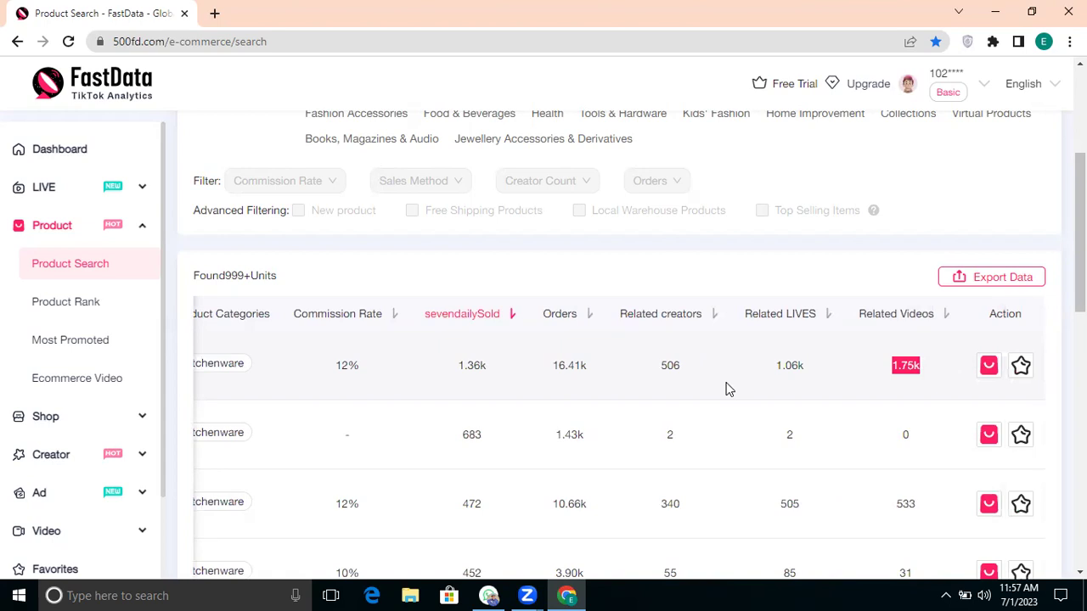
{"action": "scroll", "coordinate": [726, 389], "scroll_direction": "left", "scroll_amount": 5}
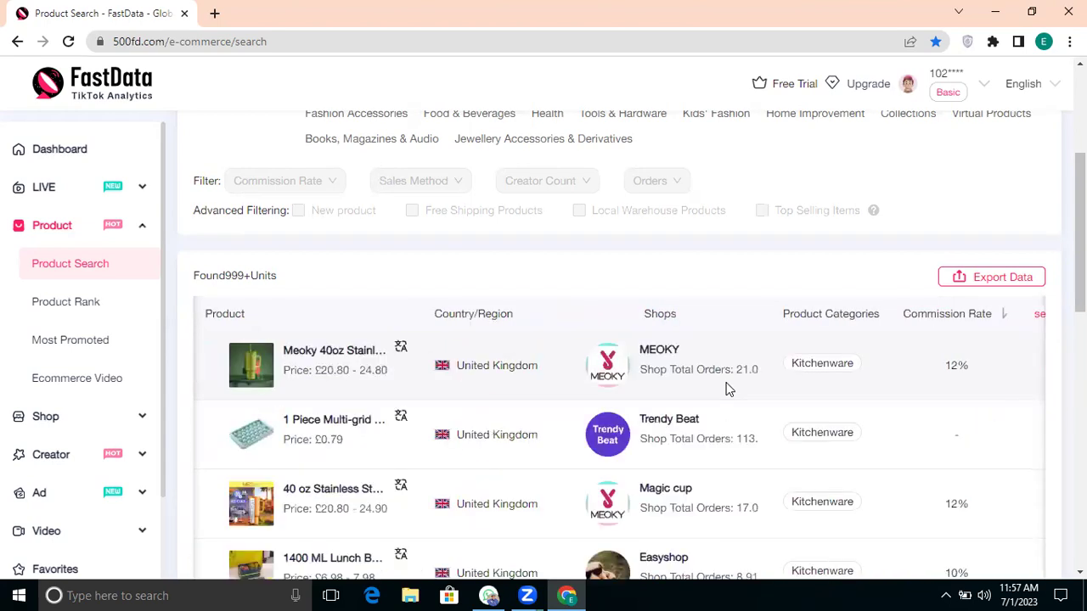
{"action": "scroll", "coordinate": [424, 458], "scroll_direction": "down", "scroll_amount": 1}
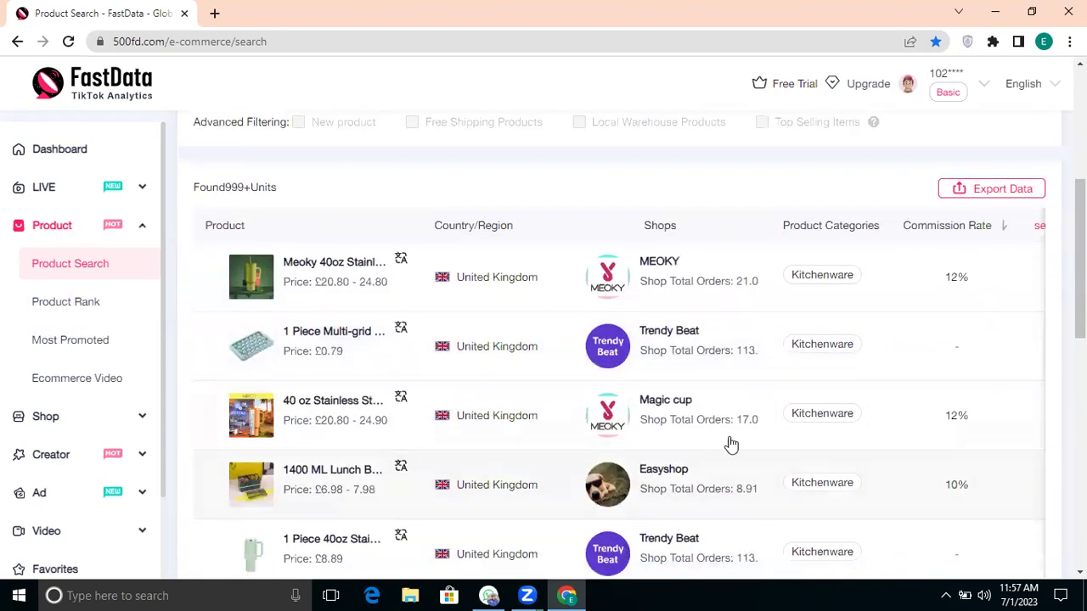
{"action": "scroll", "coordinate": [574, 490], "scroll_direction": "right", "scroll_amount": 1}
{"action": "scroll", "coordinate": [574, 490], "scroll_direction": "left", "scroll_amount": 2}
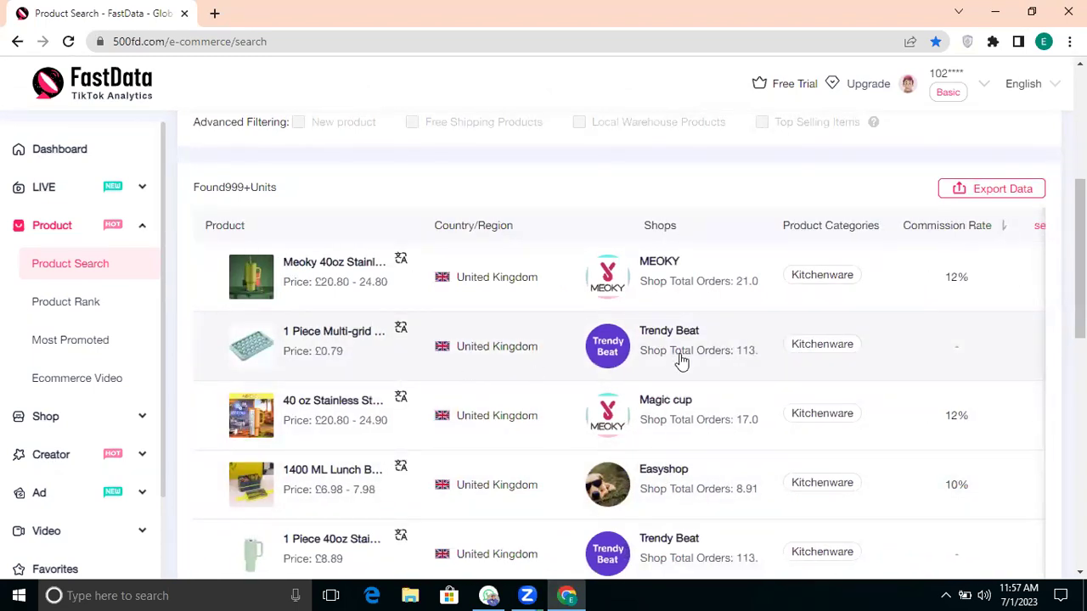
{"action": "scroll", "coordinate": [682, 361], "scroll_direction": "right", "scroll_amount": 3}
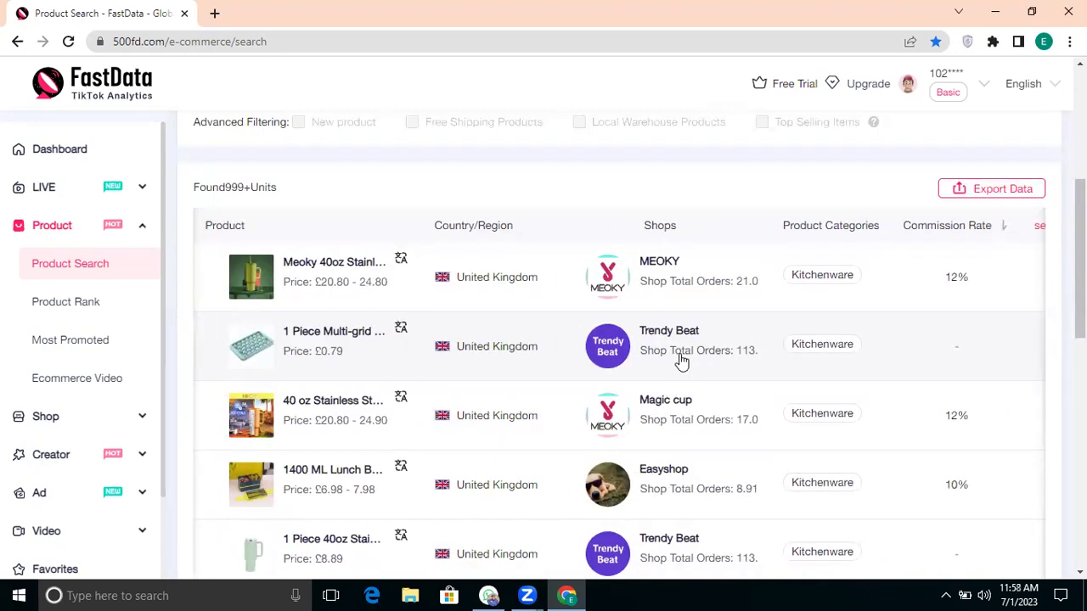
Step: Open the top tumbler's detail tab, then back in results check its 12% commission rate
{"action": "left_click", "coordinate": [257, 281]}
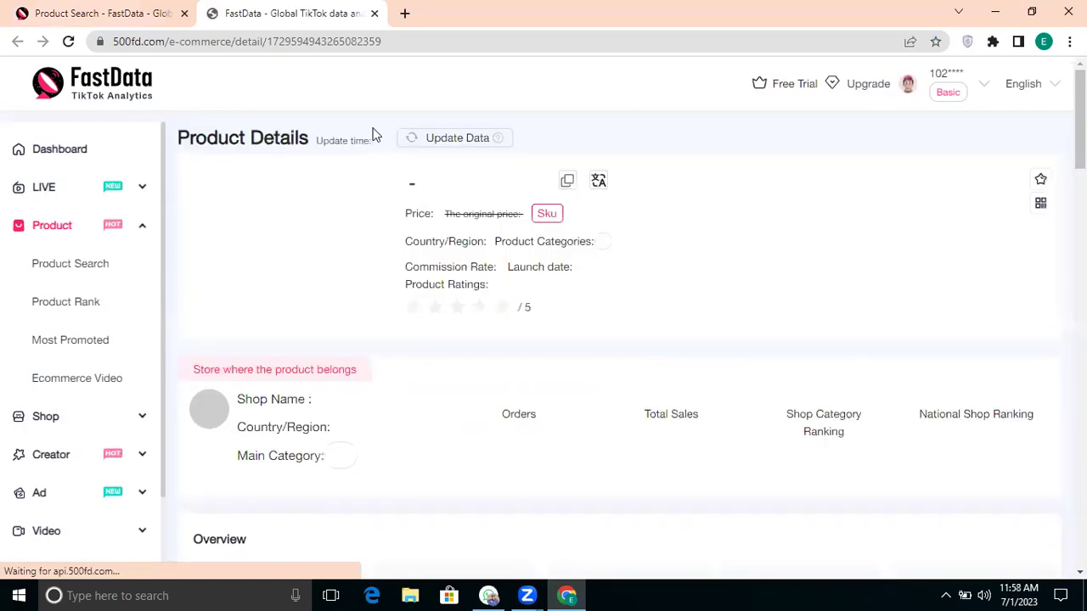
{"action": "key", "text": "ctrl+1"}
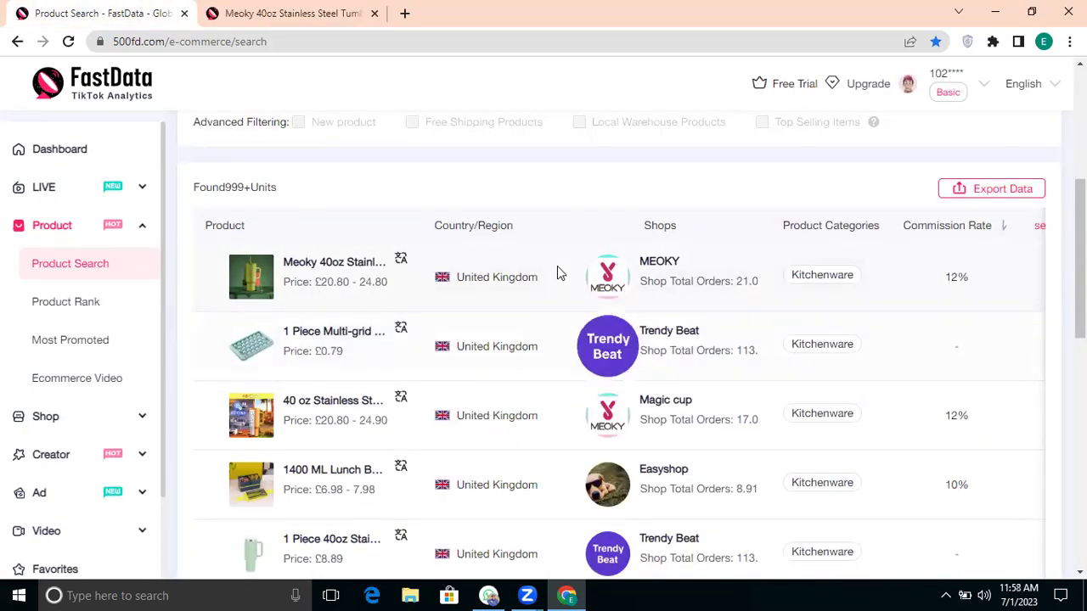
{"action": "scroll", "coordinate": [556, 271], "scroll_direction": "right", "scroll_amount": 3}
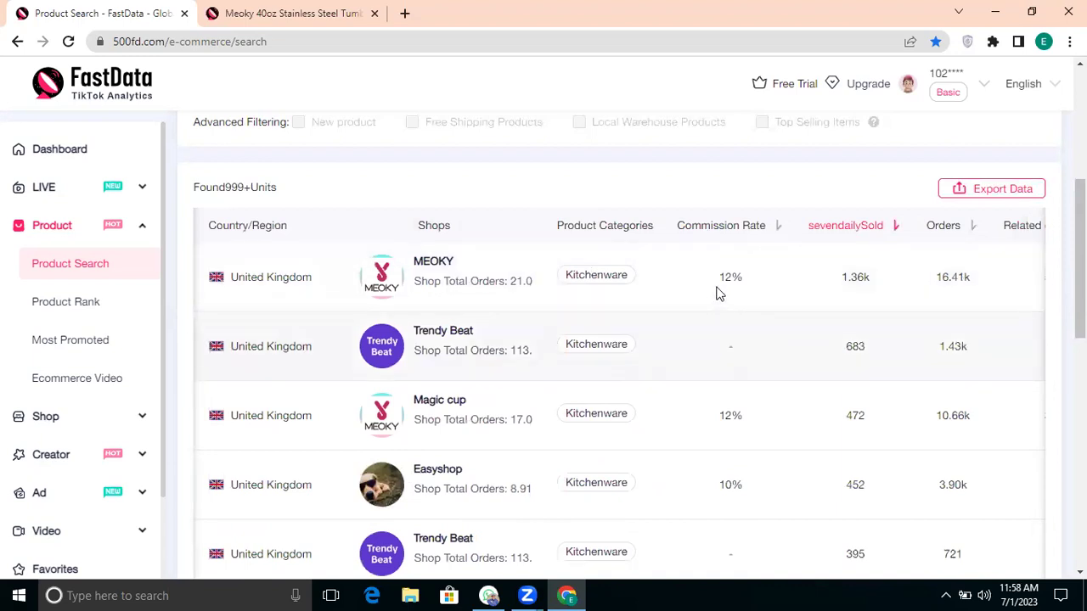
{"action": "left_click_drag", "start_coordinate": [734, 285], "coordinate": [779, 281]}
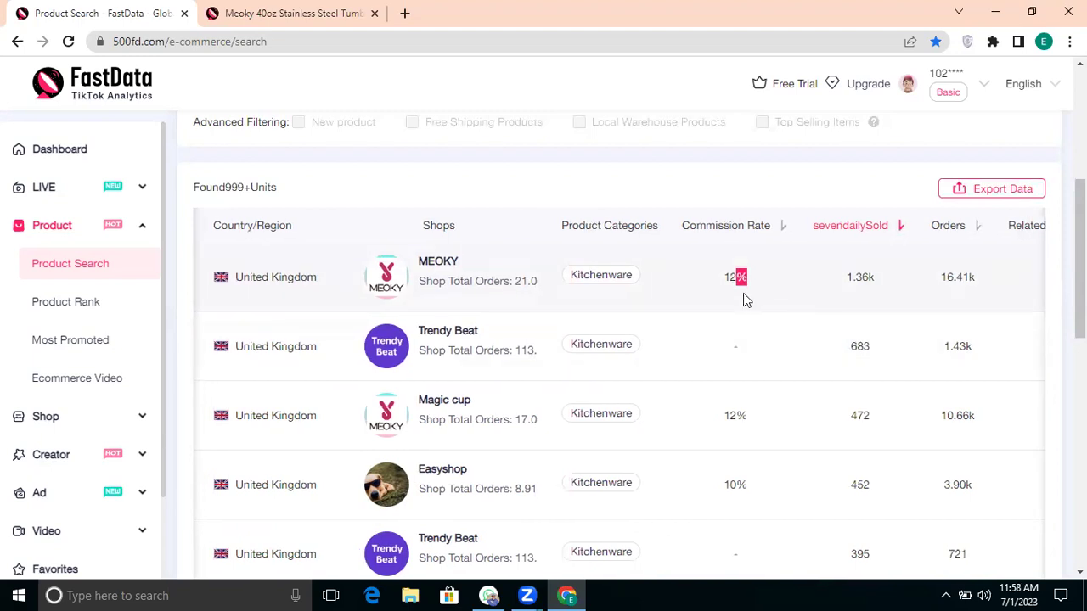
Step: Scroll across the columns to the first product's 506 related creators
{"action": "scroll", "coordinate": [745, 300], "scroll_direction": "right", "scroll_amount": 3}
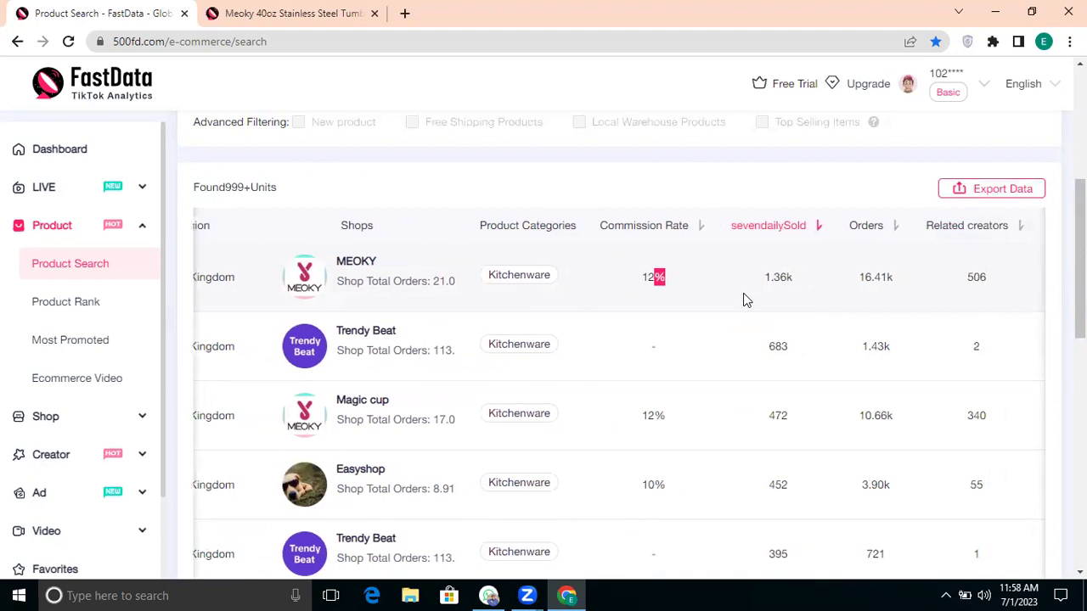
{"action": "scroll", "coordinate": [734, 305], "scroll_direction": "left", "scroll_amount": 3}
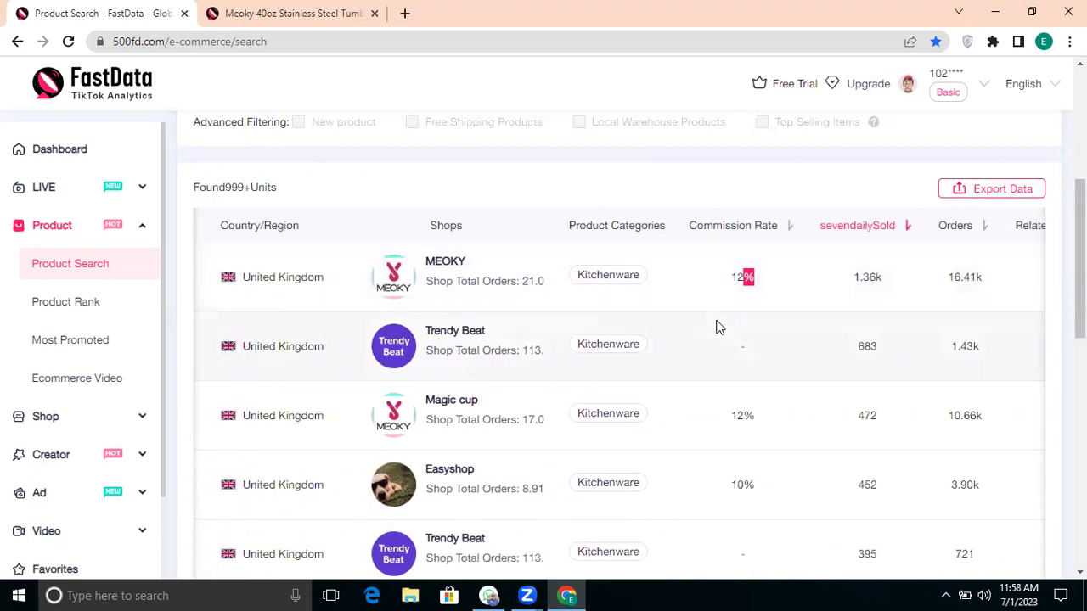
{"action": "scroll", "coordinate": [746, 345], "scroll_direction": "left", "scroll_amount": 3}
{"action": "scroll", "coordinate": [554, 363], "scroll_direction": "left", "scroll_amount": 3}
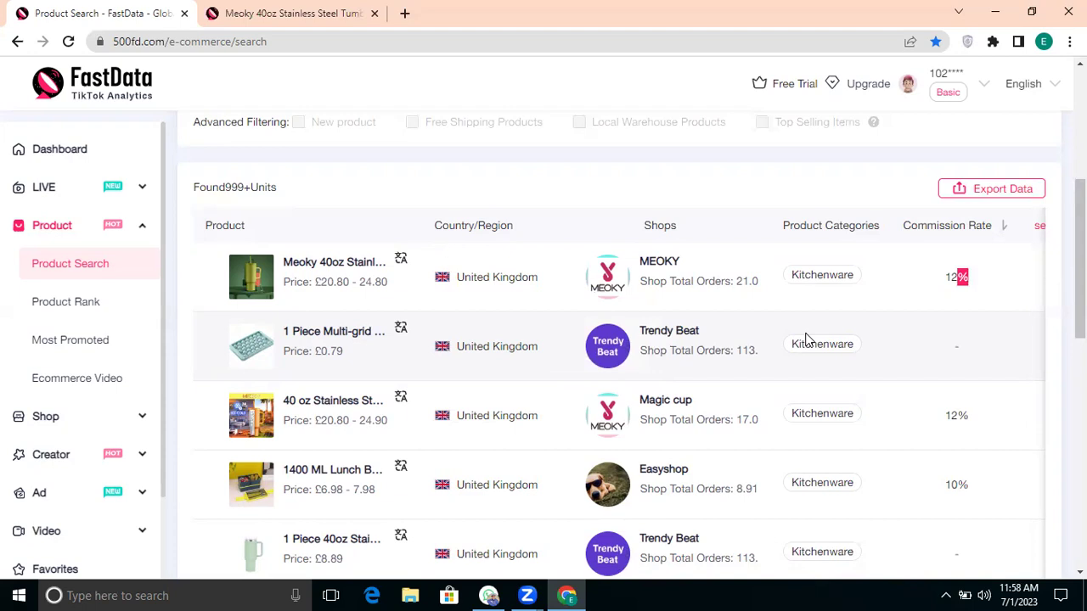
{"action": "scroll", "coordinate": [806, 340], "scroll_direction": "right", "scroll_amount": 5}
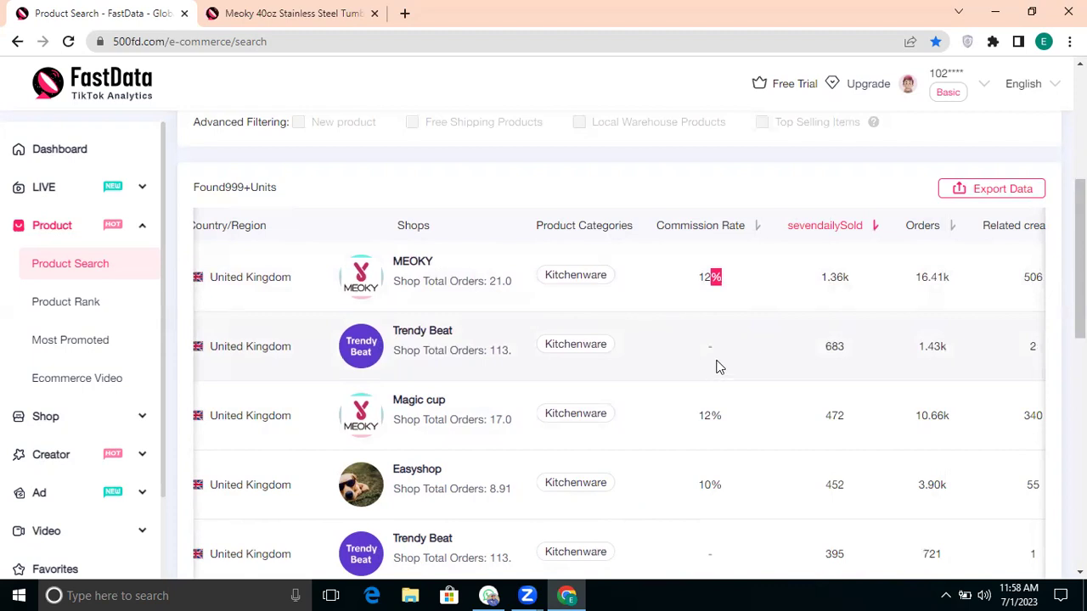
{"action": "scroll", "coordinate": [888, 359], "scroll_direction": "right", "scroll_amount": 3}
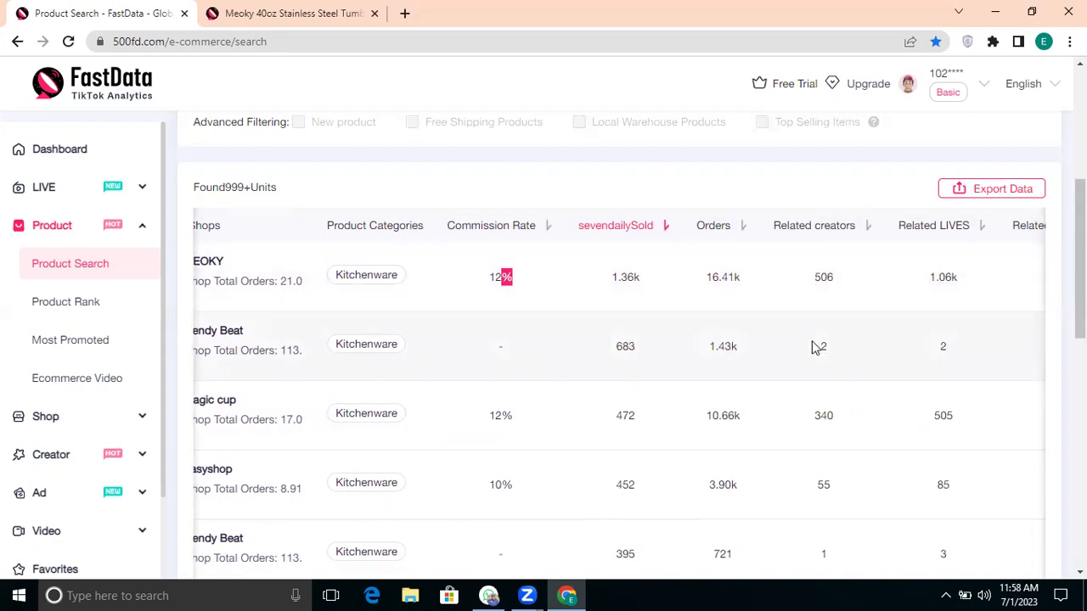
{"action": "left_click_drag", "start_coordinate": [840, 279], "coordinate": [824, 278]}
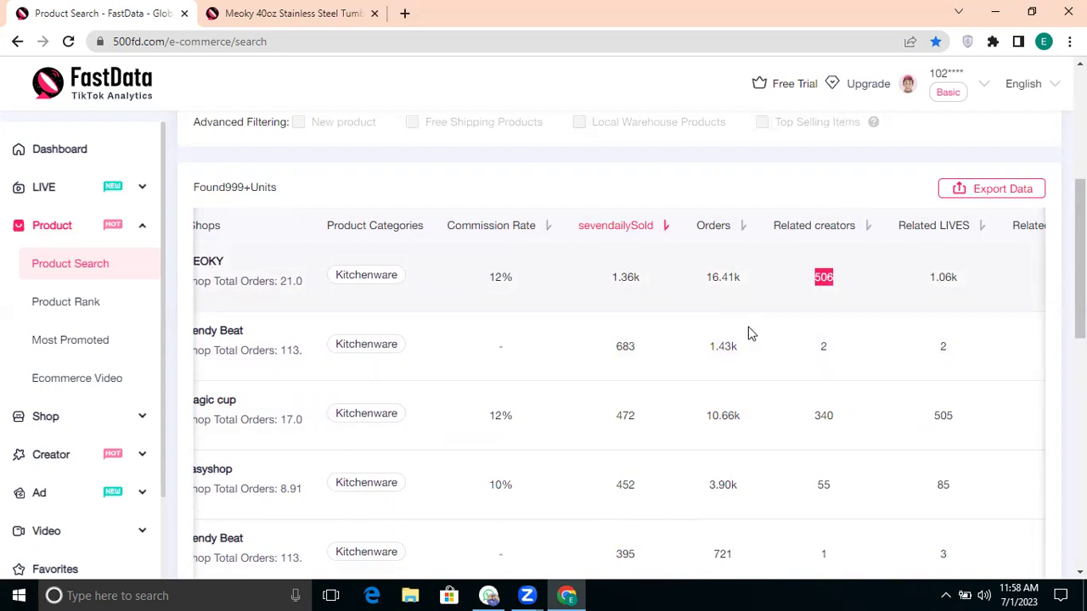
Step: Scroll down the results past shops such as MEOKY, Trendy Beat, Magic cup and Easyshop
{"action": "scroll", "coordinate": [559, 370], "scroll_direction": "left", "scroll_amount": 2}
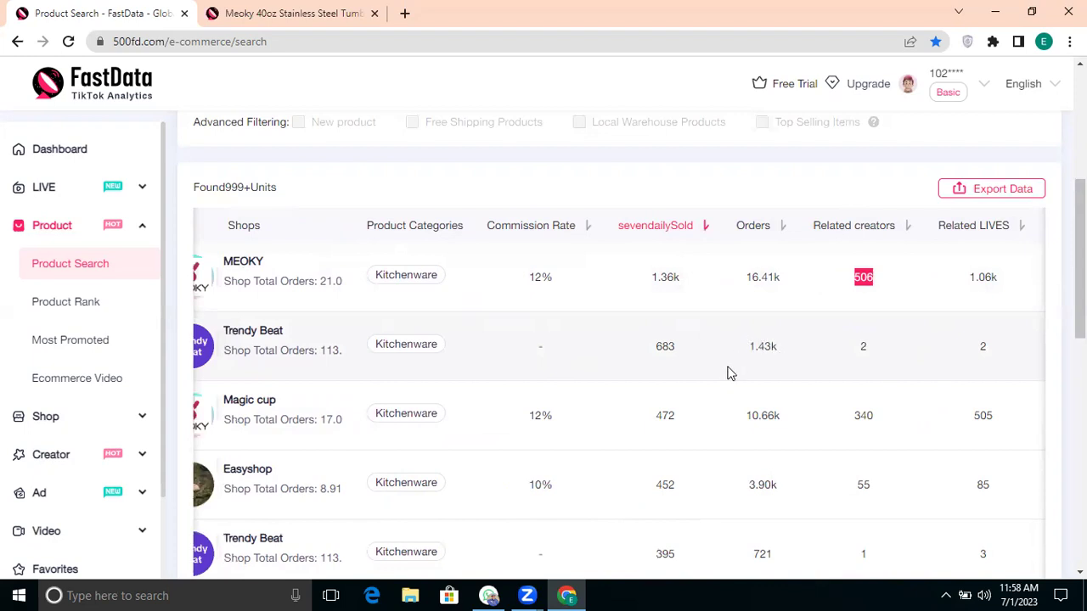
{"action": "scroll", "coordinate": [727, 374], "scroll_direction": "right", "scroll_amount": 4}
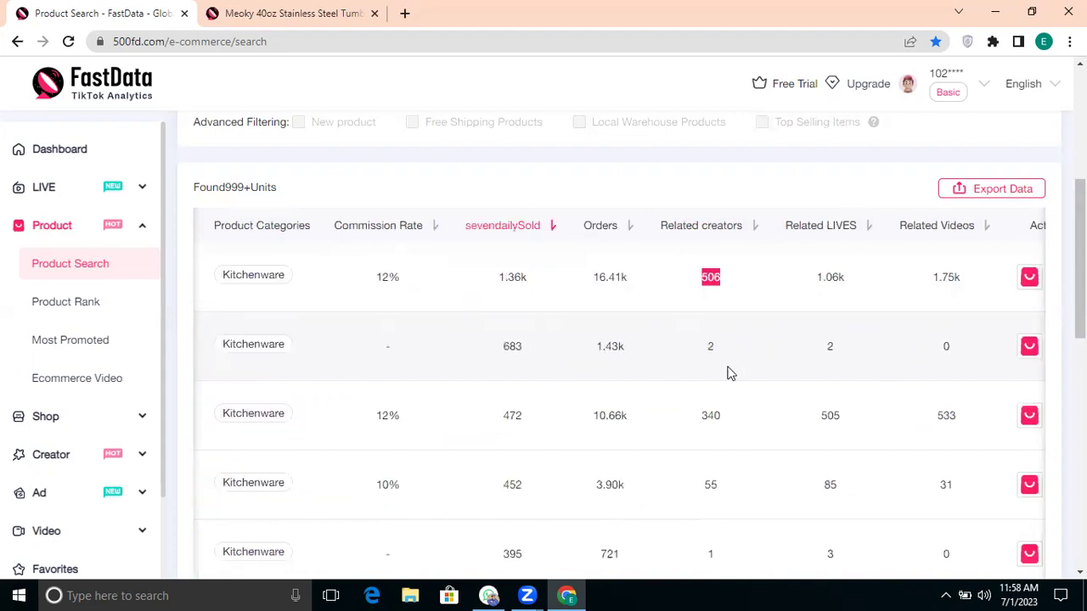
{"action": "scroll", "coordinate": [727, 374], "scroll_direction": "right", "scroll_amount": 1}
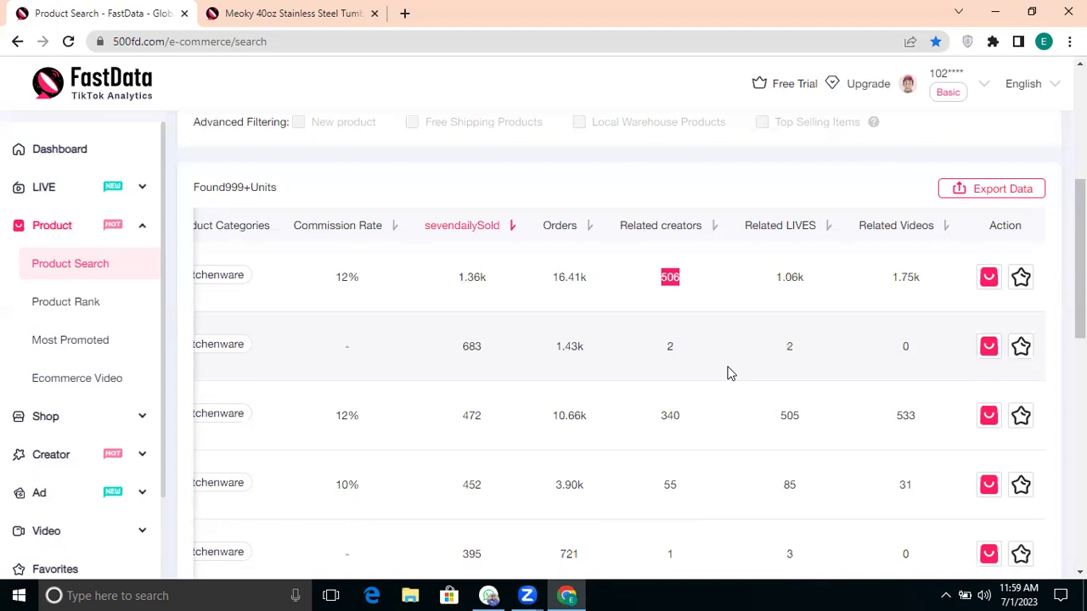
{"action": "scroll", "coordinate": [727, 374], "scroll_direction": "down", "scroll_amount": 1}
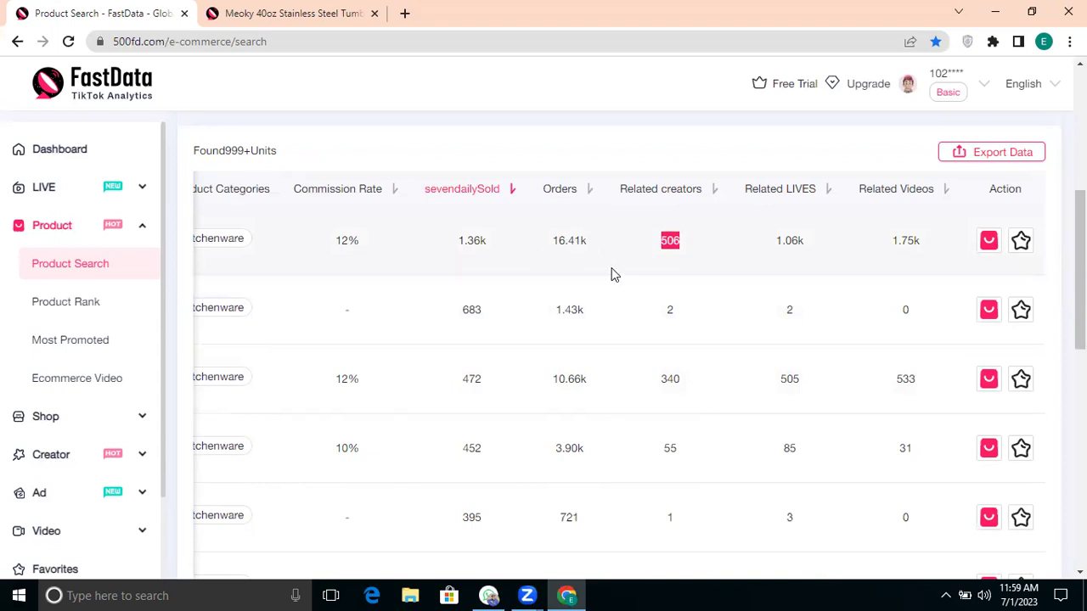
{"action": "scroll", "coordinate": [616, 284], "scroll_direction": "down", "scroll_amount": 2}
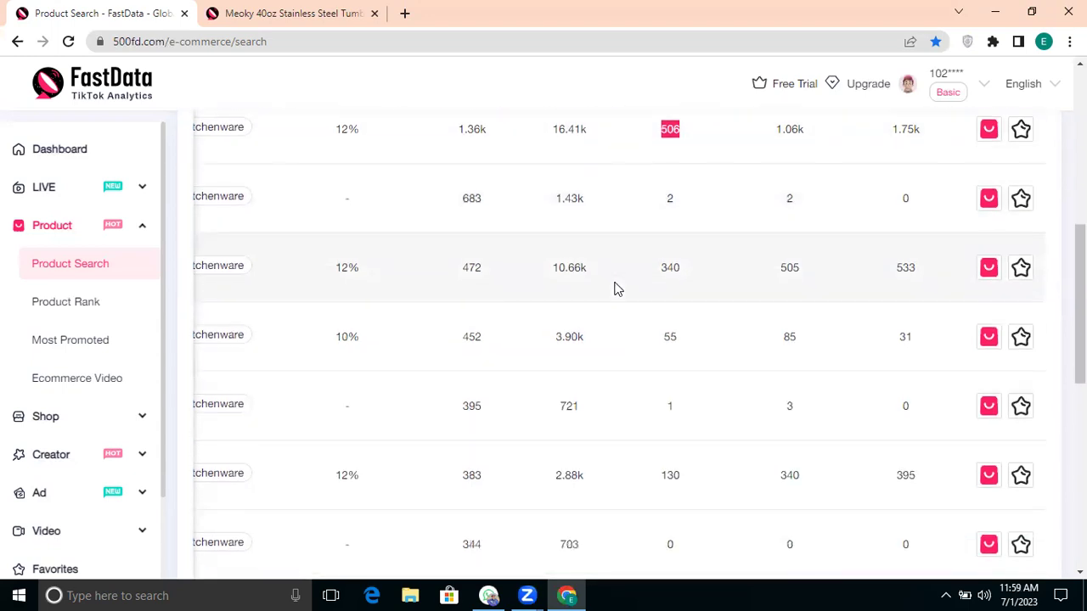
{"action": "scroll", "coordinate": [662, 321], "scroll_direction": "left", "scroll_amount": 5}
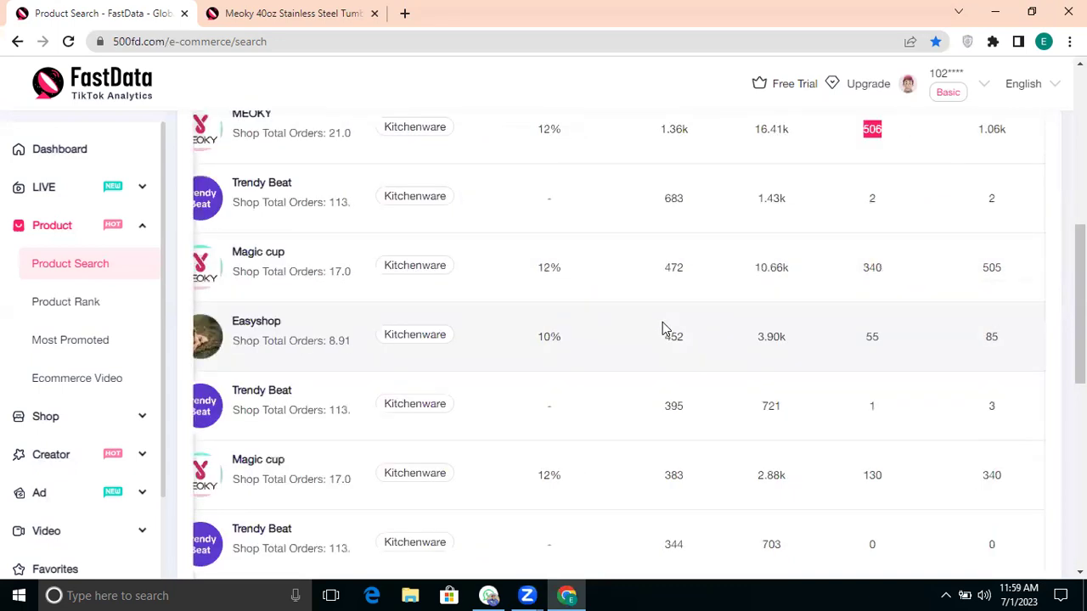
{"action": "scroll", "coordinate": [346, 294], "scroll_direction": "up", "scroll_amount": 1}
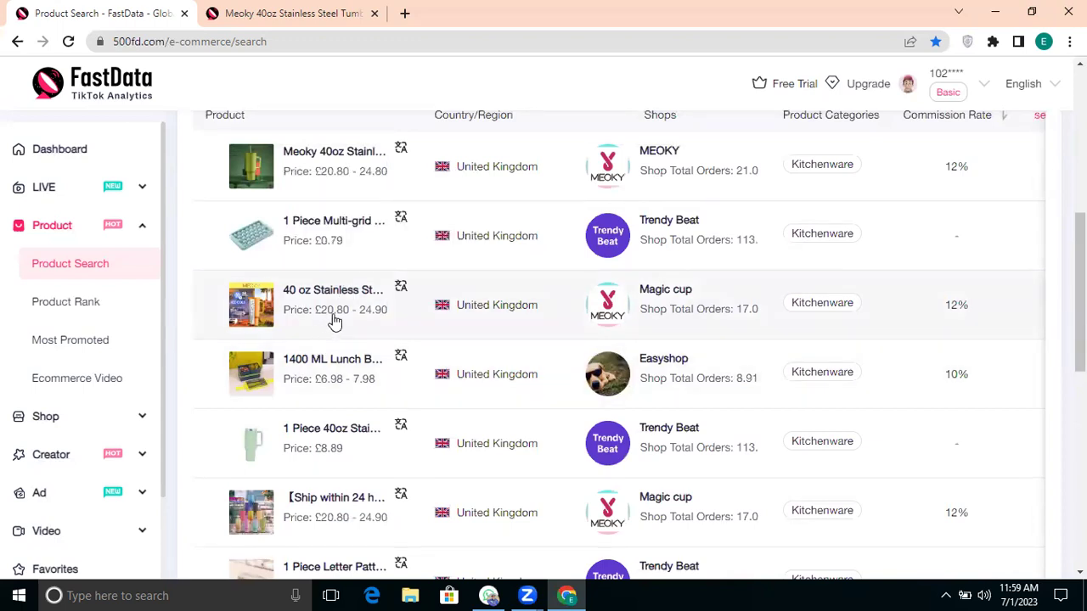
{"action": "left_click_drag", "start_coordinate": [323, 316], "coordinate": [331, 365]}
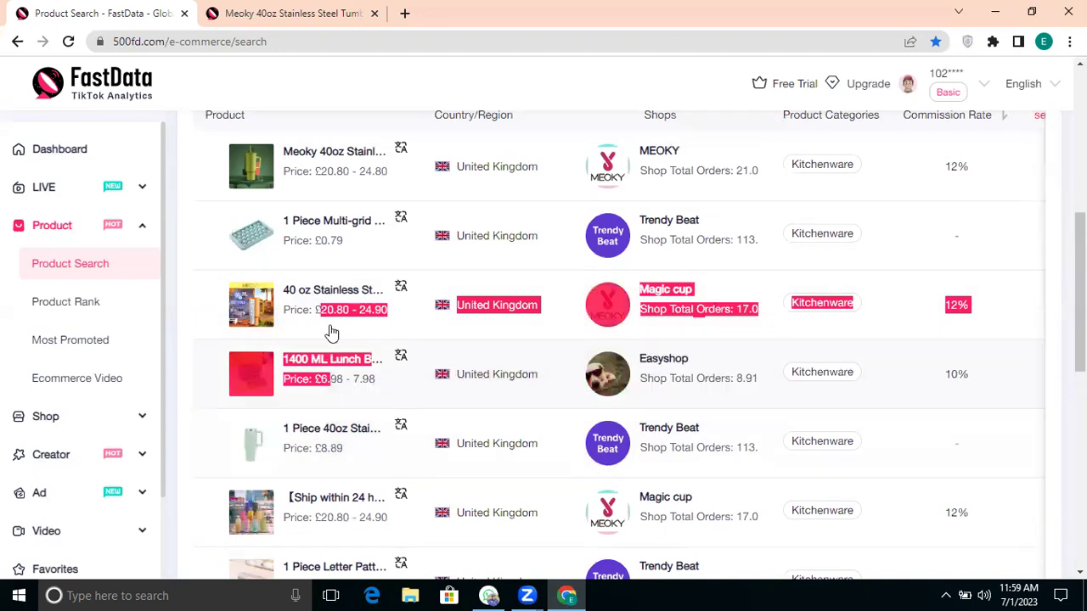
{"action": "left_click_drag", "start_coordinate": [348, 243], "coordinate": [314, 244]}
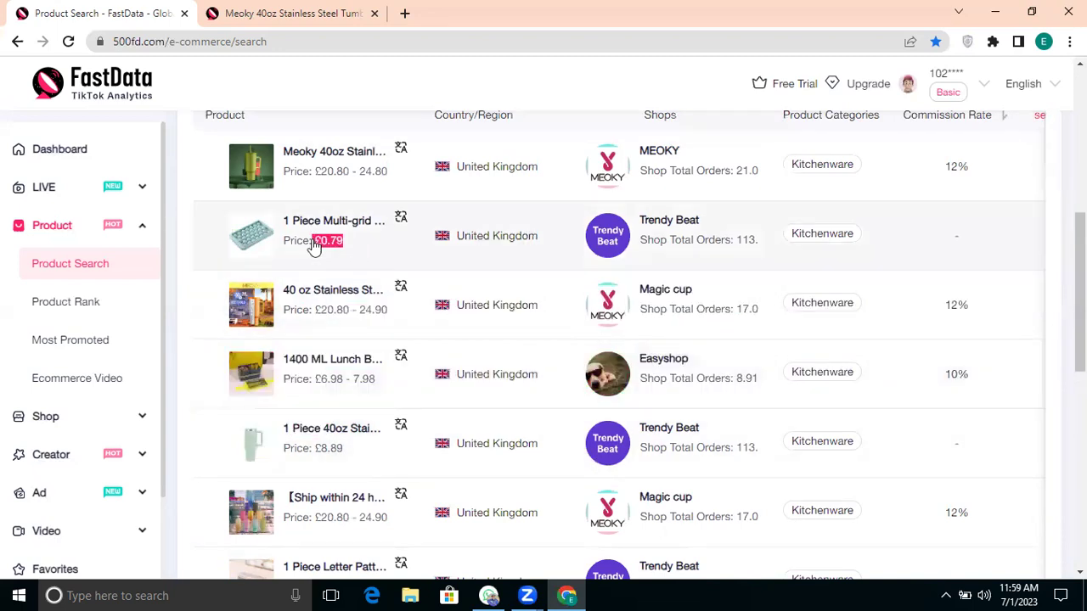
{"action": "left_click", "coordinate": [315, 244]}
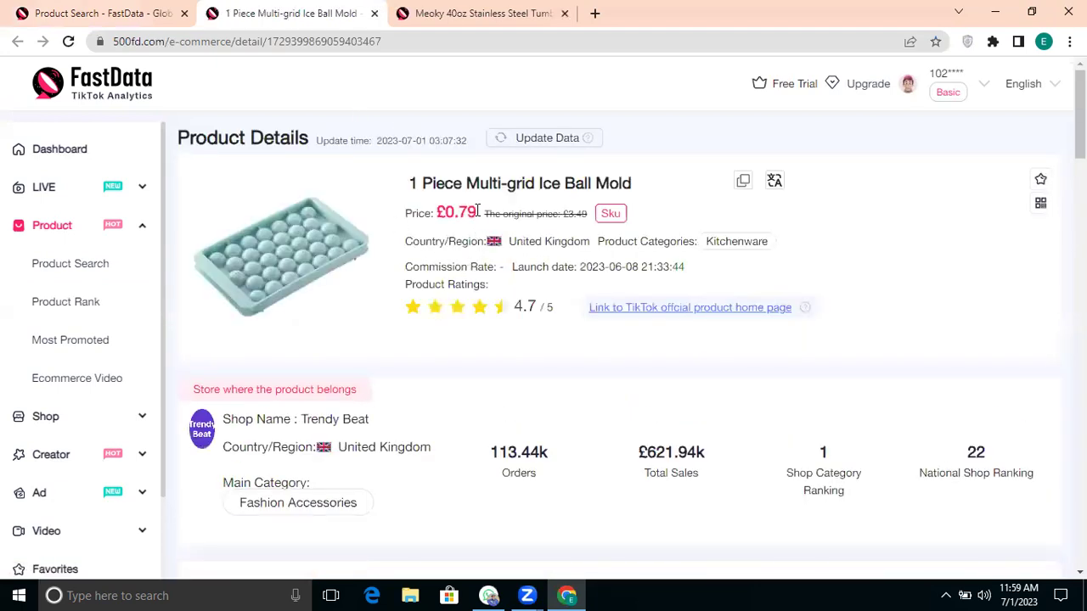
{"action": "left_click_drag", "start_coordinate": [480, 211], "coordinate": [432, 210]}
{"action": "scroll", "coordinate": [526, 342], "scroll_direction": "down", "scroll_amount": 1}
{"action": "left_click", "coordinate": [375, 15]}
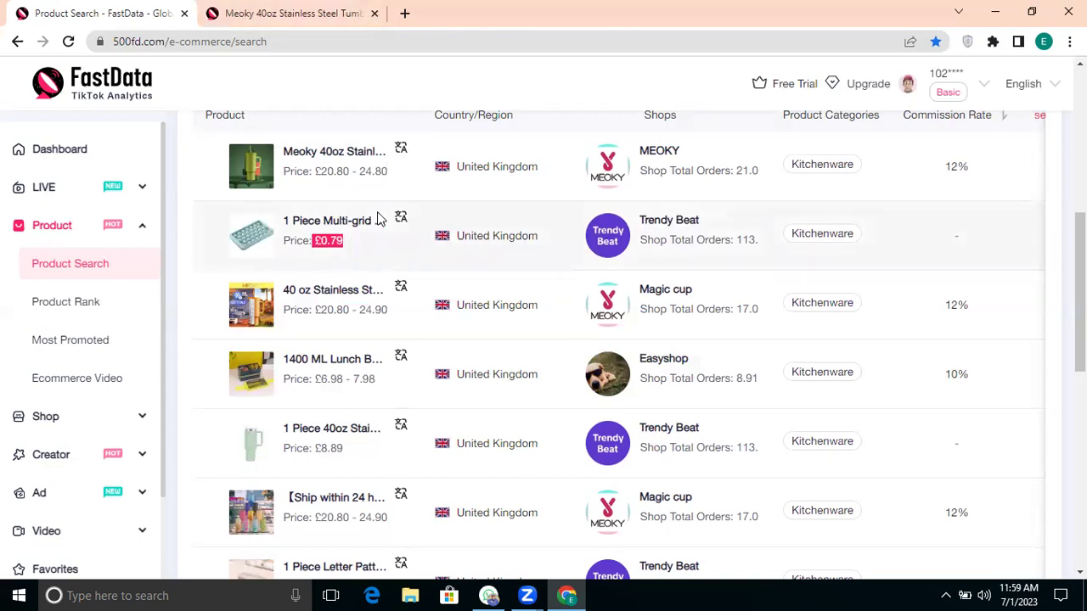
{"action": "scroll", "coordinate": [342, 304], "scroll_direction": "up", "scroll_amount": 1}
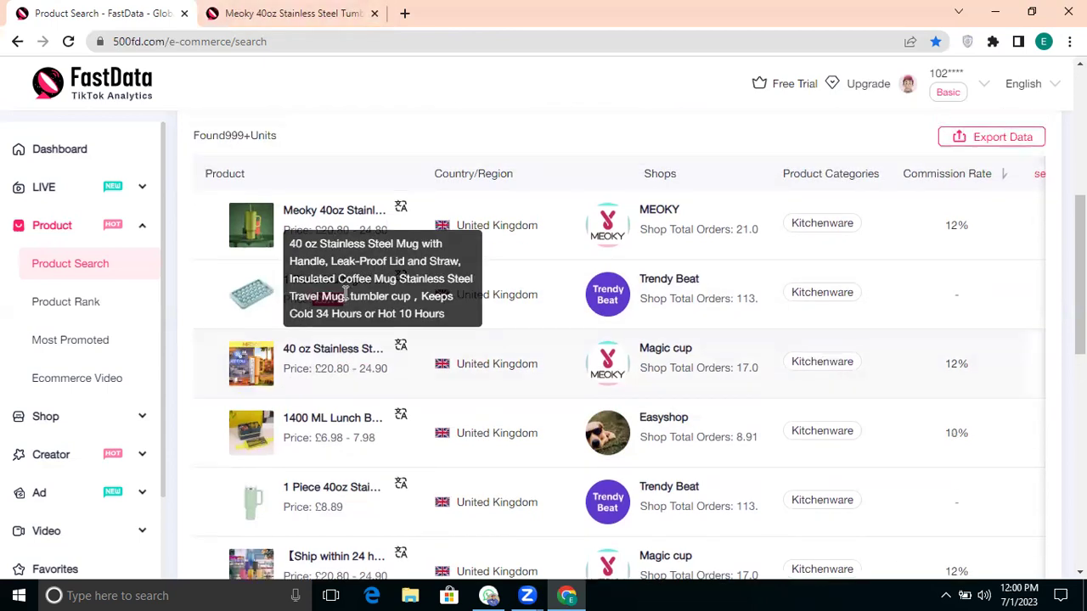
Step: Open the Meoky tumbler's detail tab and note its 4.8 rating
{"action": "left_click", "coordinate": [257, 215]}
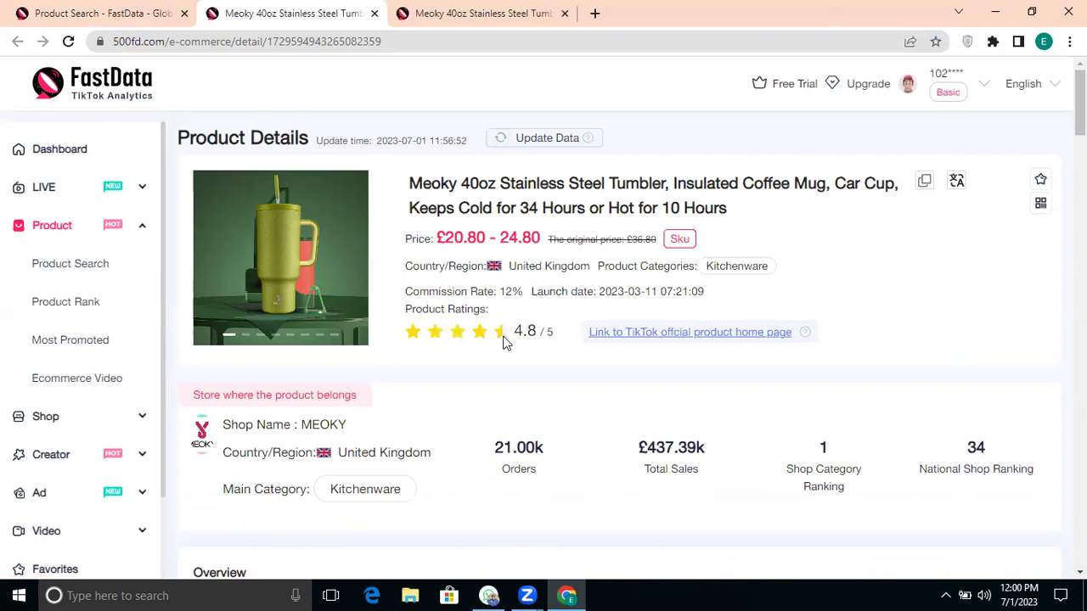
{"action": "left_click_drag", "start_coordinate": [512, 333], "coordinate": [536, 334]}
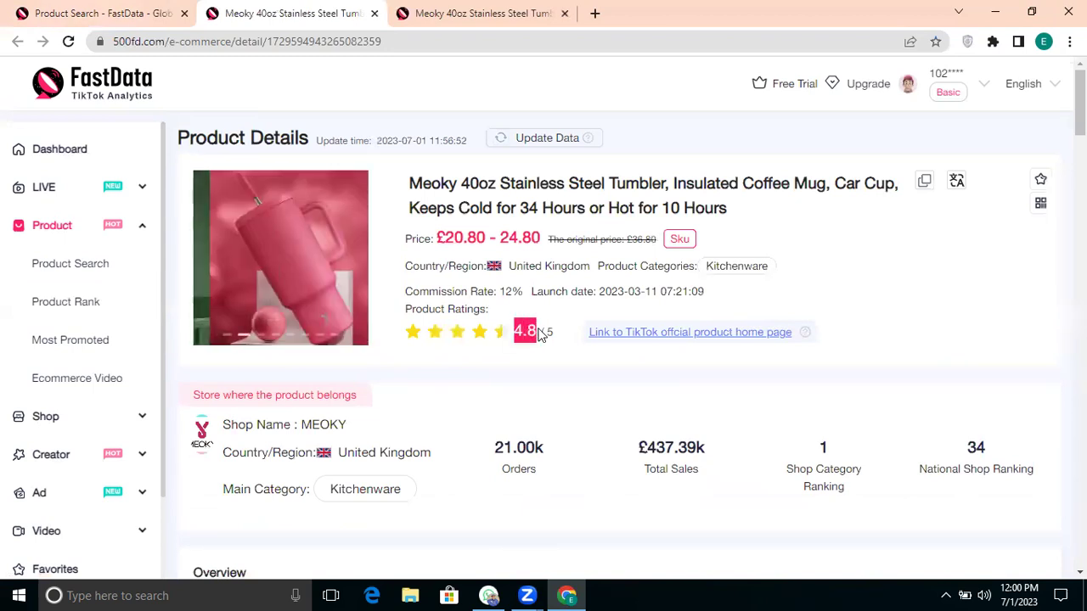
{"action": "left_click", "coordinate": [531, 360]}
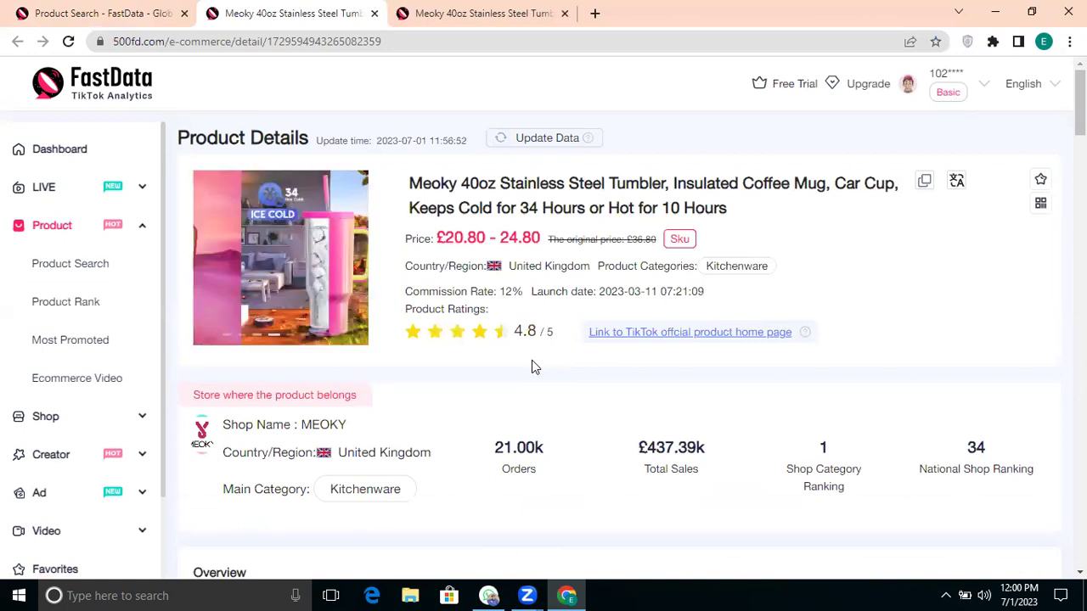
Step: Review the shop's 21.00k orders and £437.39k total sales
{"action": "scroll", "coordinate": [531, 366], "scroll_direction": "down", "scroll_amount": 1}
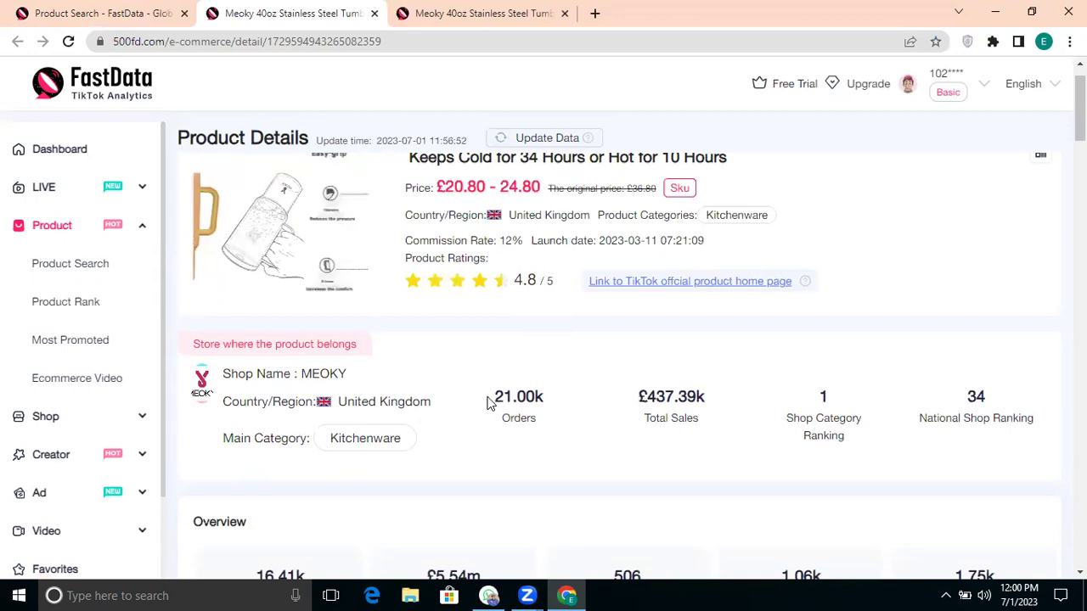
{"action": "left_click_drag", "start_coordinate": [489, 401], "coordinate": [538, 392]}
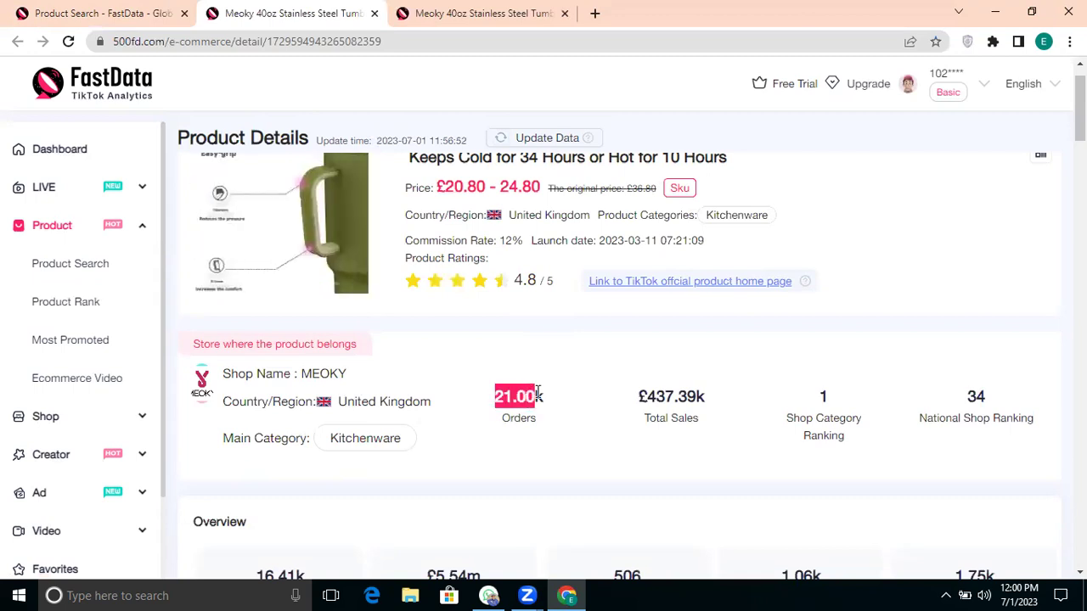
{"action": "left_click", "coordinate": [617, 431]}
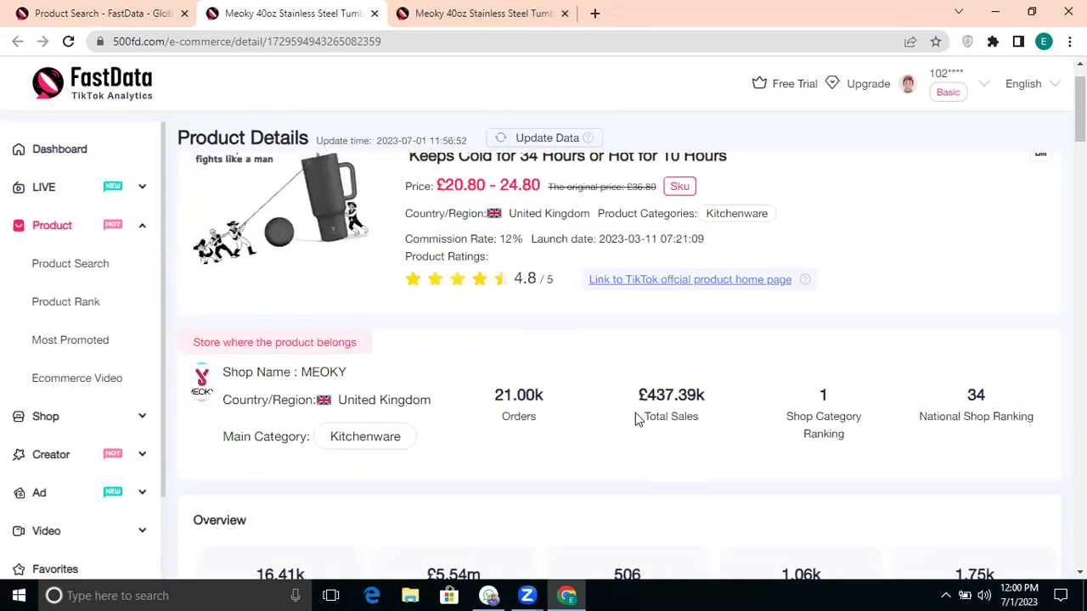
{"action": "left_click_drag", "start_coordinate": [638, 396], "coordinate": [703, 392]}
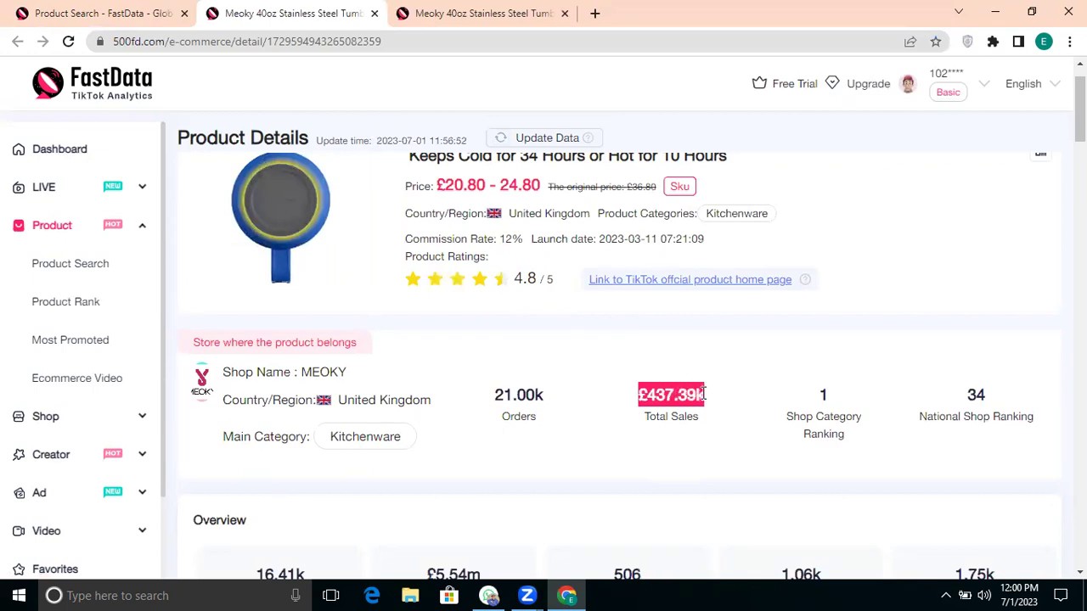
{"action": "left_click", "coordinate": [708, 416]}
Step: Check the £5.54m overview total sales and scroll to the 28-day orders and sales chart
{"action": "scroll", "coordinate": [708, 417], "scroll_direction": "down", "scroll_amount": 1}
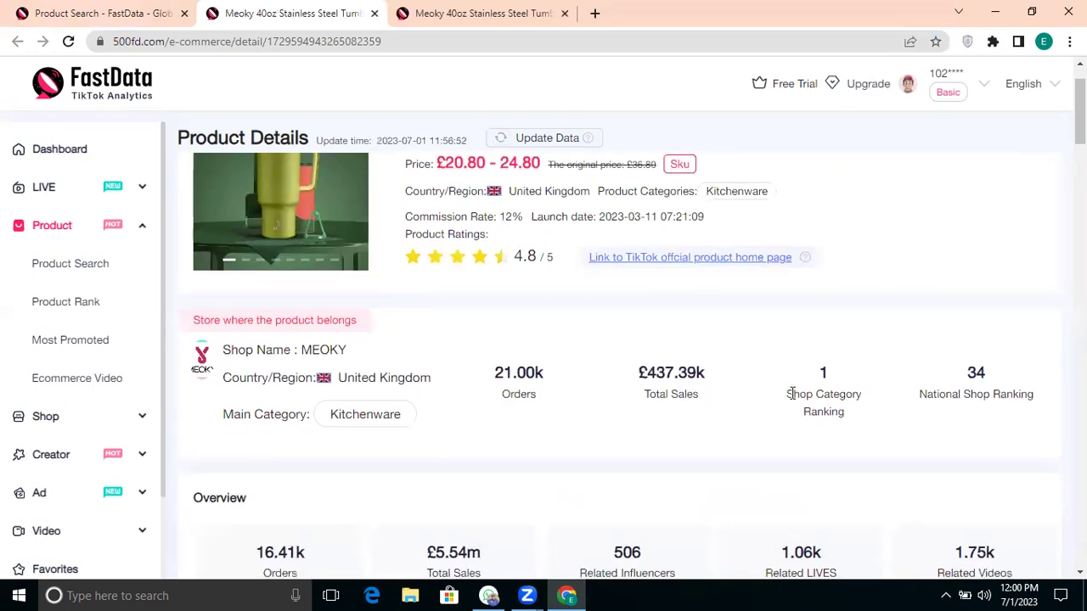
{"action": "scroll", "coordinate": [757, 422], "scroll_direction": "down", "scroll_amount": 2}
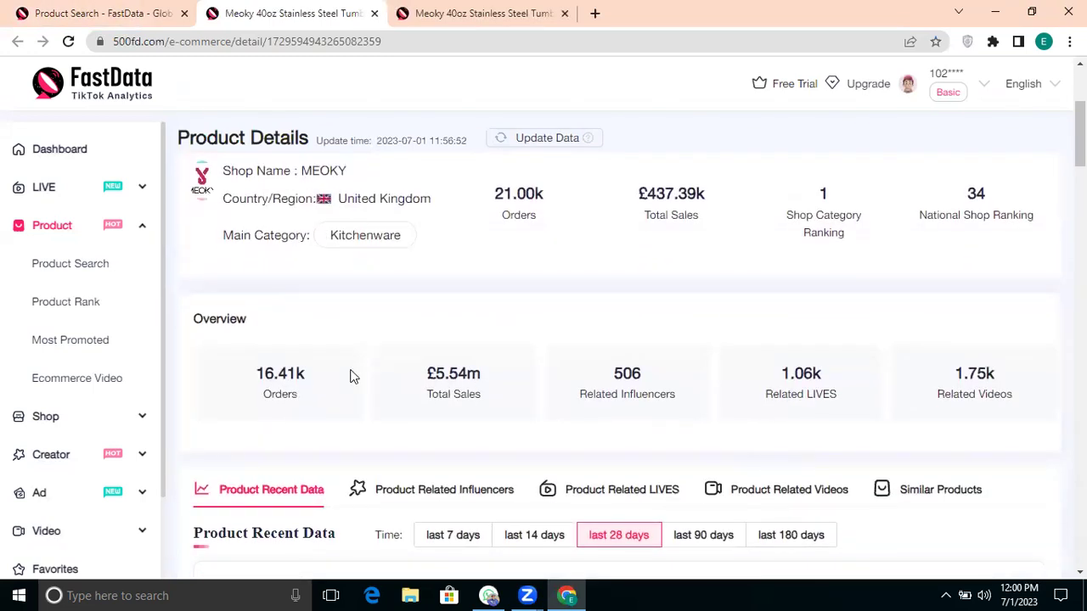
{"action": "left_click_drag", "start_coordinate": [423, 380], "coordinate": [503, 340]}
{"action": "left_click", "coordinate": [507, 332]}
{"action": "scroll", "coordinate": [587, 395], "scroll_direction": "down", "scroll_amount": 1}
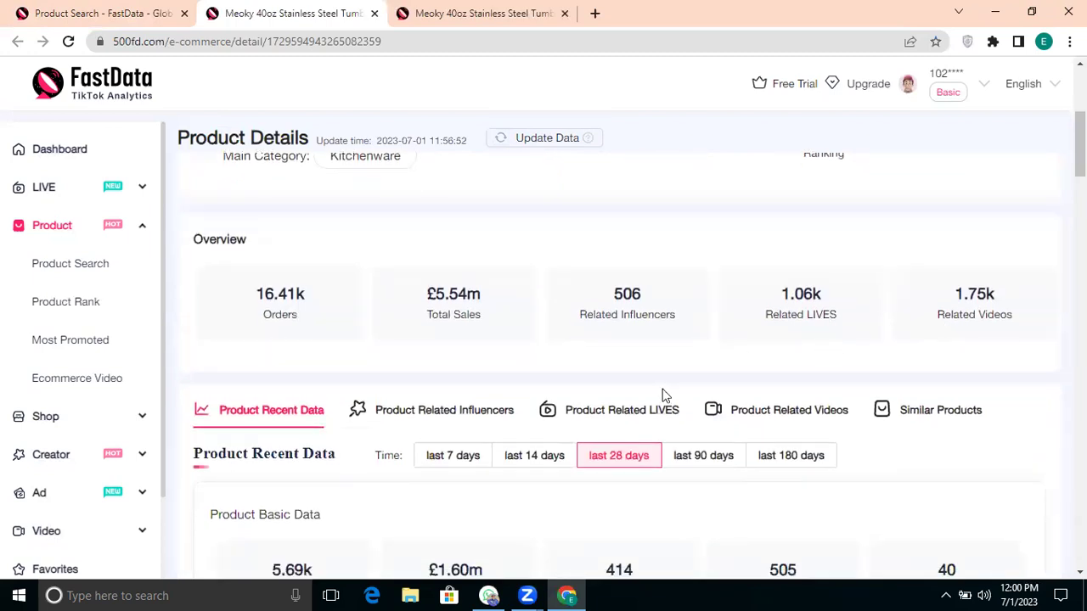
{"action": "scroll", "coordinate": [662, 393], "scroll_direction": "down", "scroll_amount": 2}
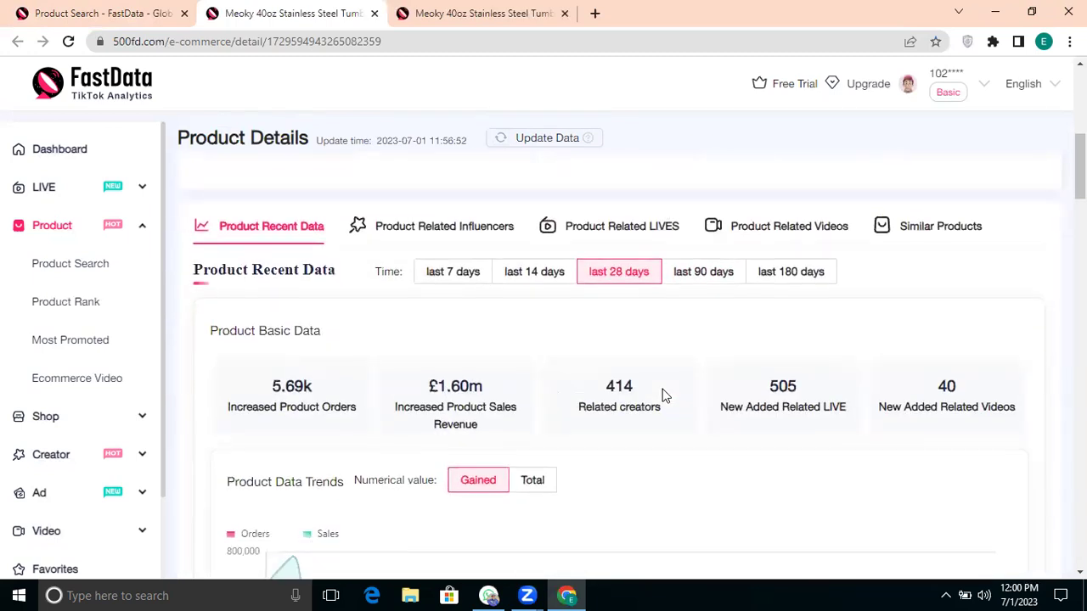
{"action": "scroll", "coordinate": [662, 393], "scroll_direction": "down", "scroll_amount": 4}
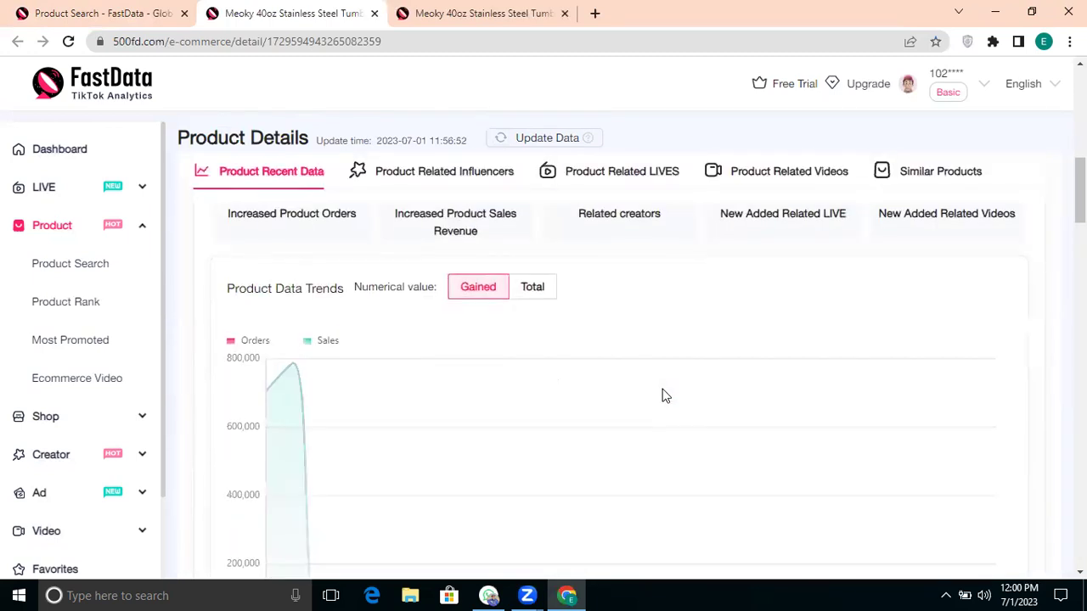
Step: Close the Meoky tab and filter UK results to Beauty & Personal Care, passing through Baby & Maternity
{"action": "left_click", "coordinate": [374, 13]}
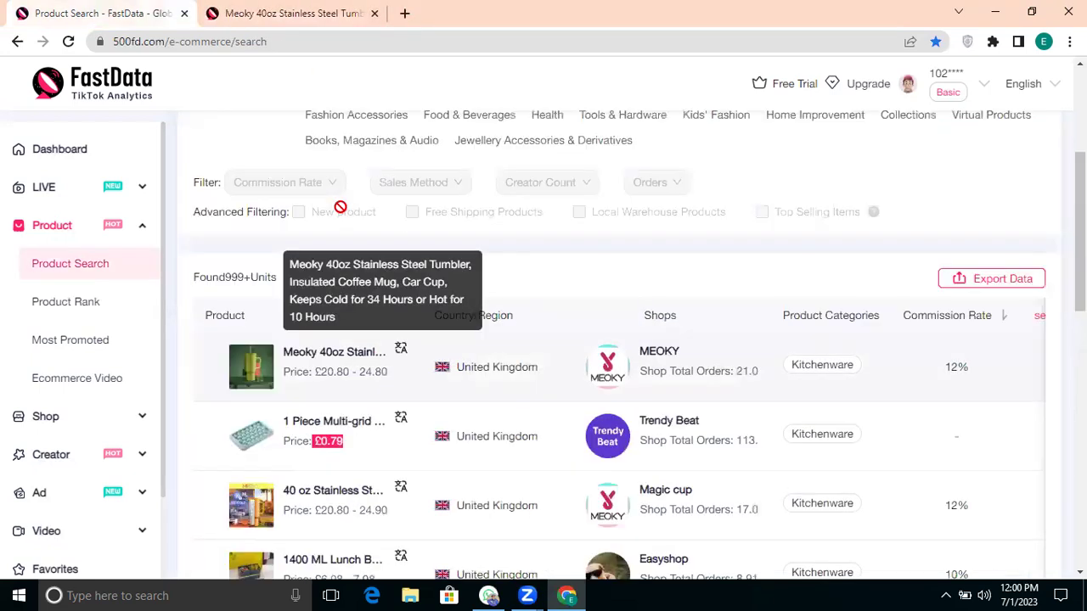
{"action": "scroll", "coordinate": [340, 207], "scroll_direction": "up", "scroll_amount": 3}
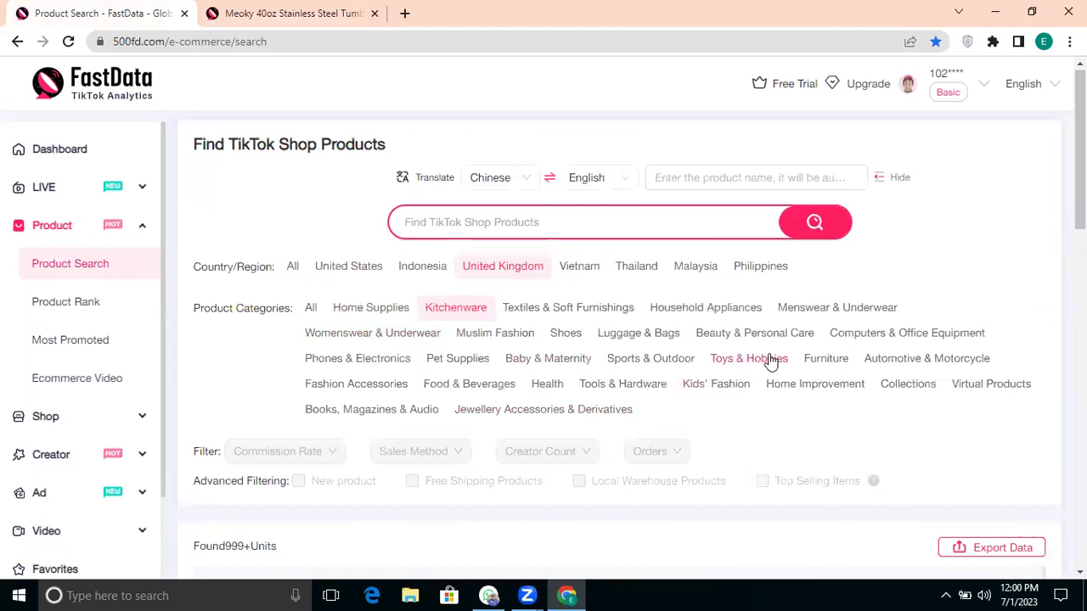
{"action": "left_click", "coordinate": [536, 361]}
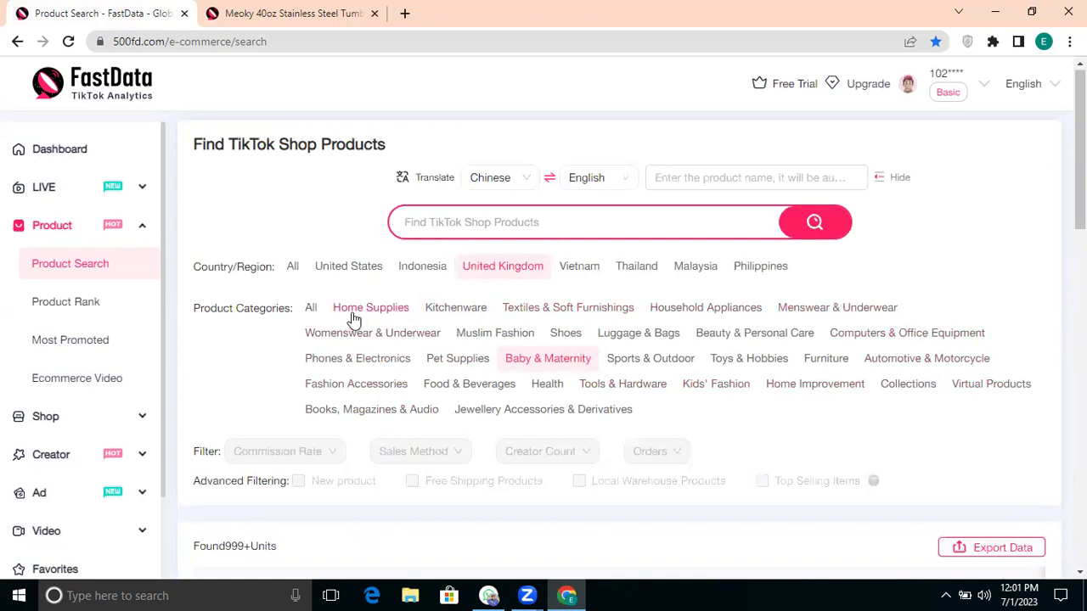
{"action": "left_click", "coordinate": [723, 331]}
{"action": "scroll", "coordinate": [516, 441], "scroll_direction": "down", "scroll_amount": 4}
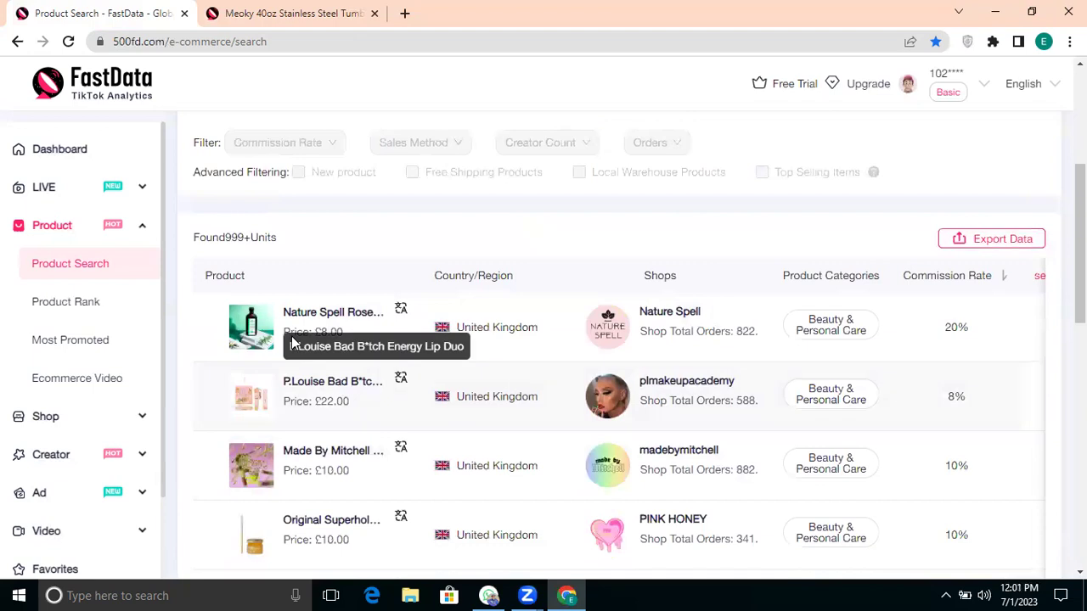
Step: Open the Nature Spell Rosemary Oil details, preview its enlarged image, then return to Product Search
{"action": "left_click", "coordinate": [245, 309]}
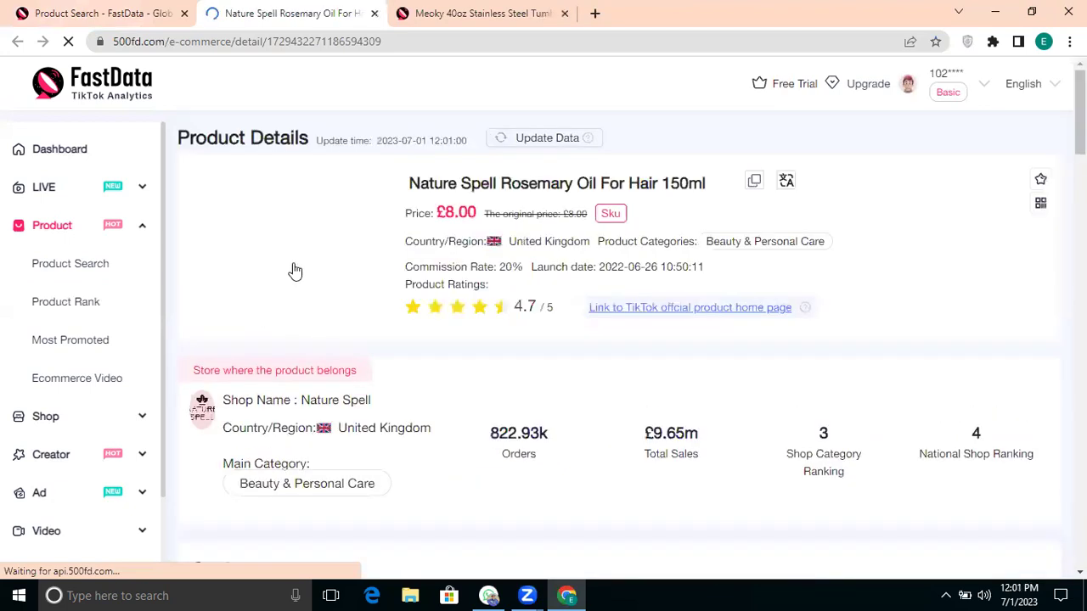
{"action": "left_click", "coordinate": [297, 229]}
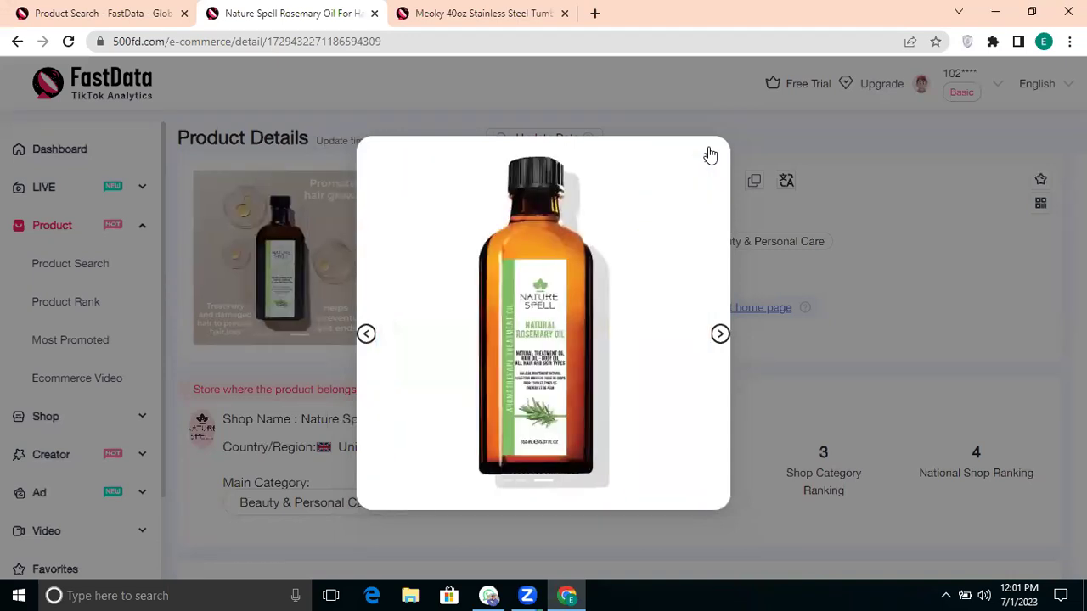
{"action": "left_click", "coordinate": [710, 155]}
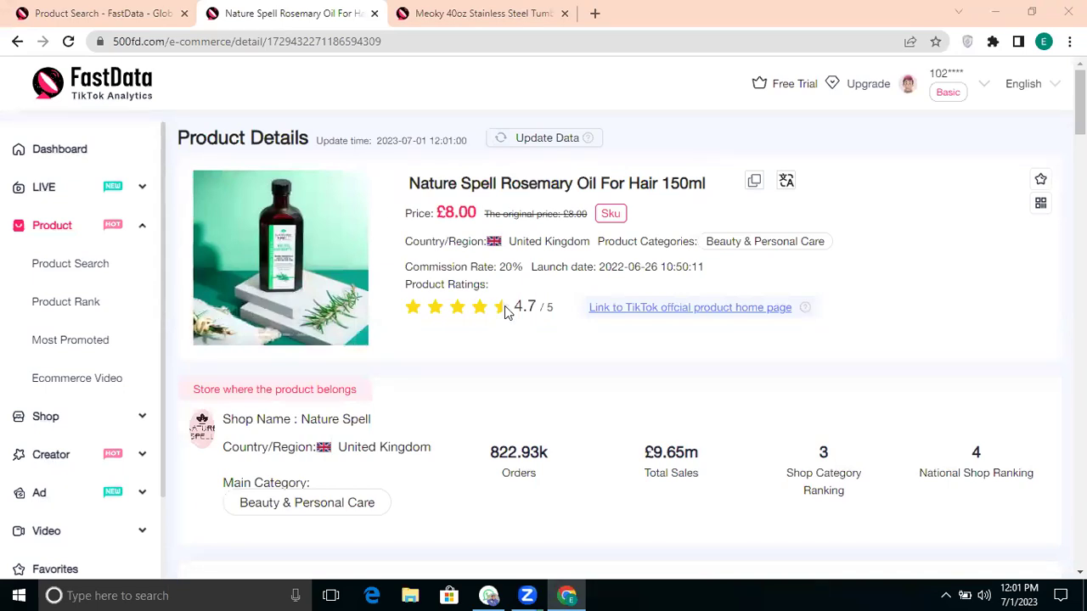
{"action": "key", "text": "ctrl+shift+Tab"}
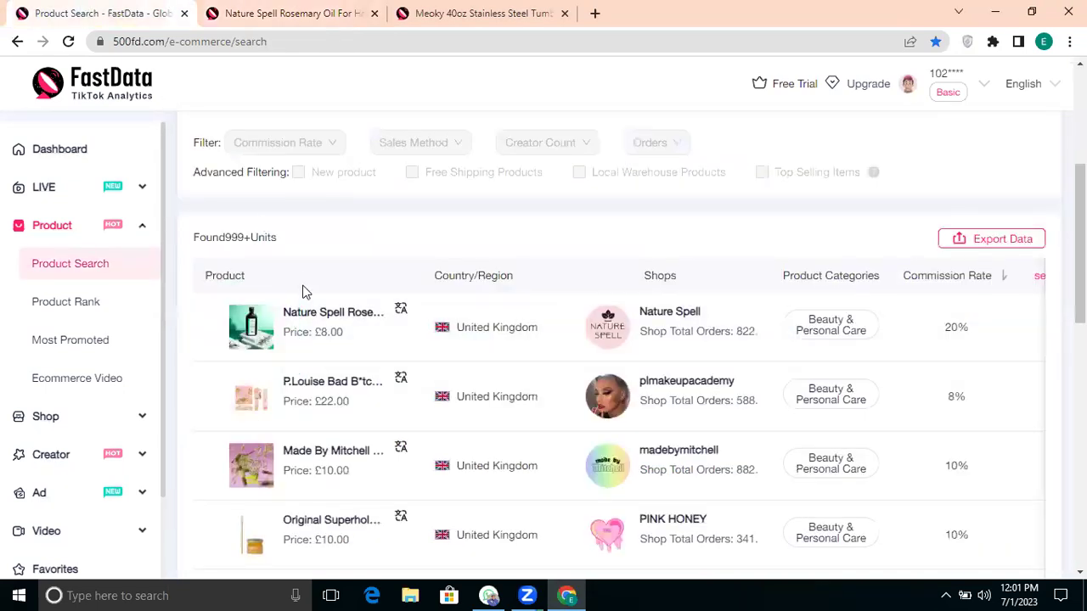
{"action": "scroll", "coordinate": [515, 333], "scroll_direction": "right", "scroll_amount": 1}
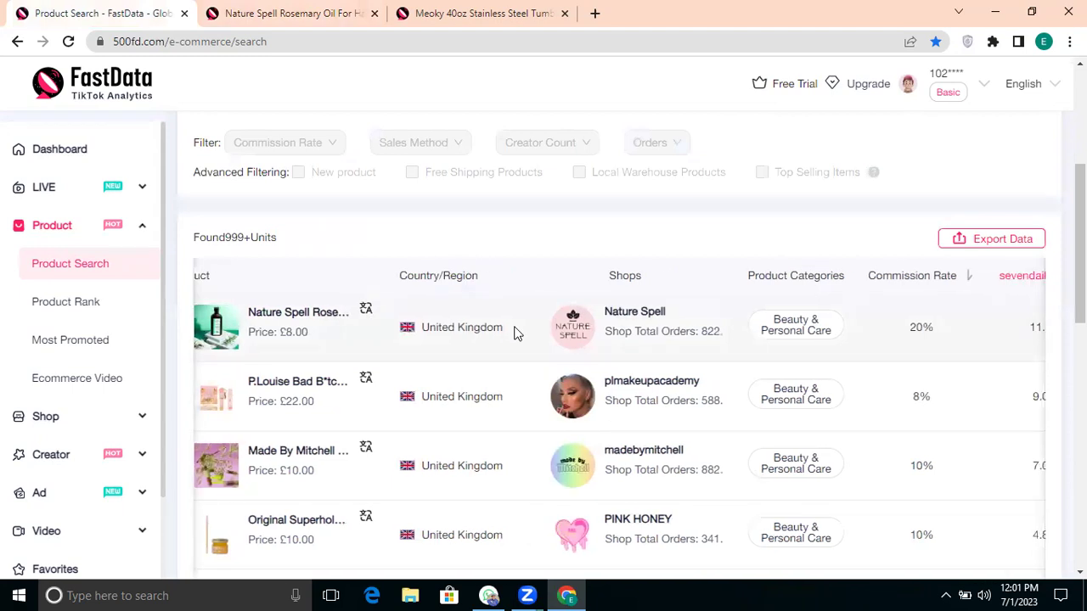
{"action": "scroll", "coordinate": [515, 333], "scroll_direction": "right", "scroll_amount": 5}
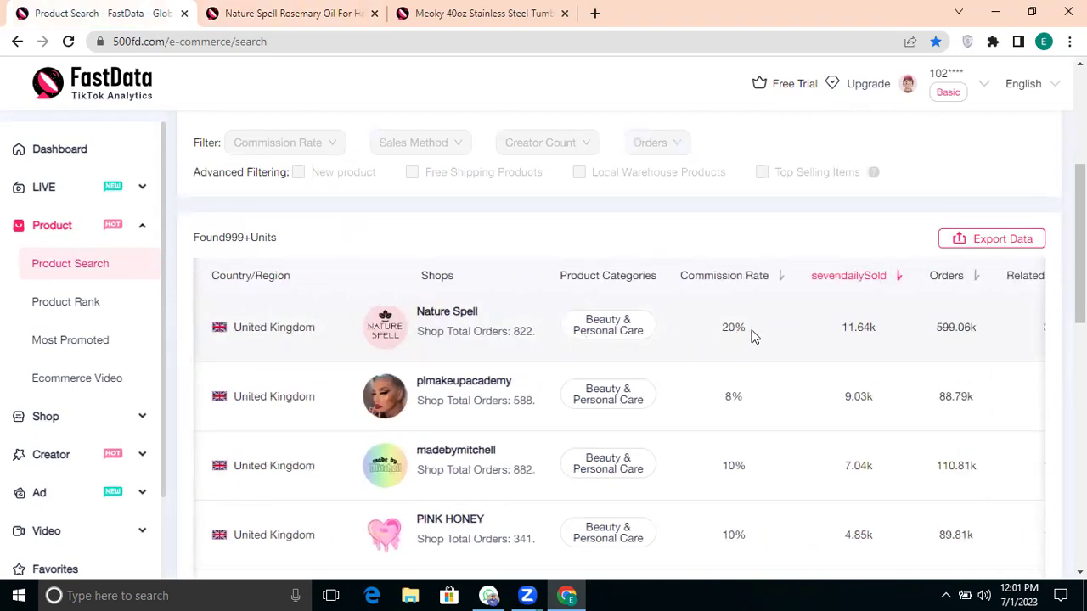
{"action": "scroll", "coordinate": [752, 335], "scroll_direction": "right", "scroll_amount": 3}
{"action": "left_click_drag", "start_coordinate": [764, 334], "coordinate": [719, 334]}
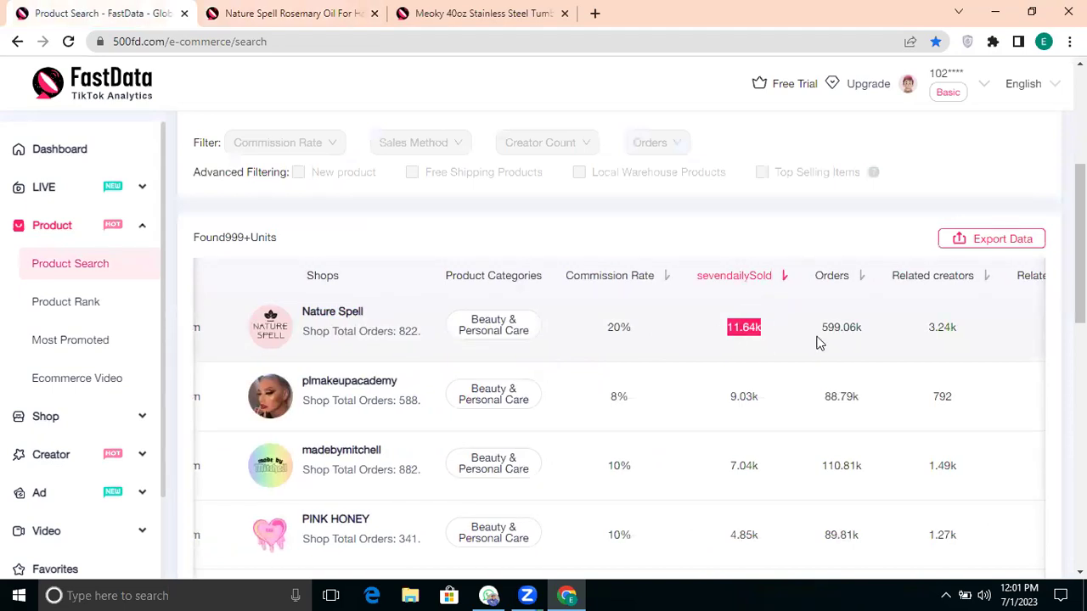
{"action": "left_click_drag", "start_coordinate": [859, 334], "coordinate": [830, 337]}
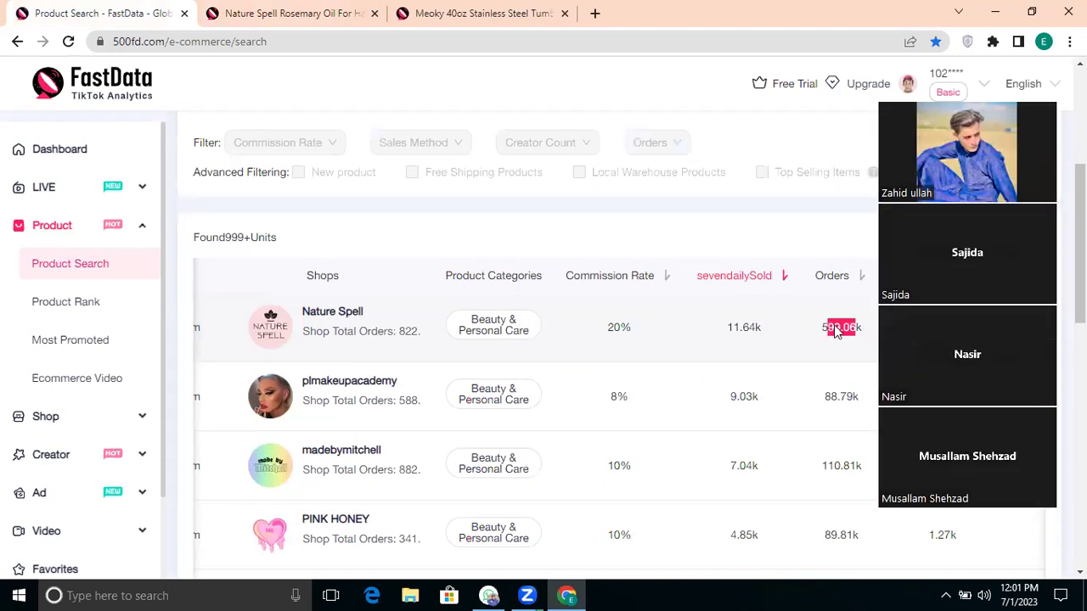
{"action": "left_click", "coordinate": [845, 353]}
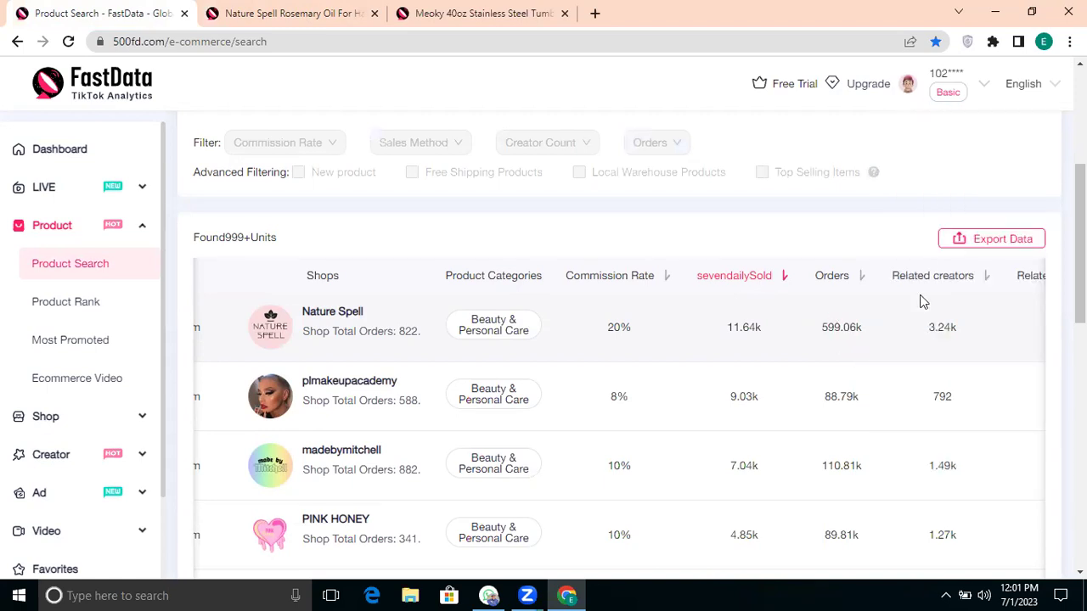
{"action": "scroll", "coordinate": [923, 301], "scroll_direction": "right", "scroll_amount": 2}
{"action": "left_click_drag", "start_coordinate": [880, 333], "coordinate": [854, 342]}
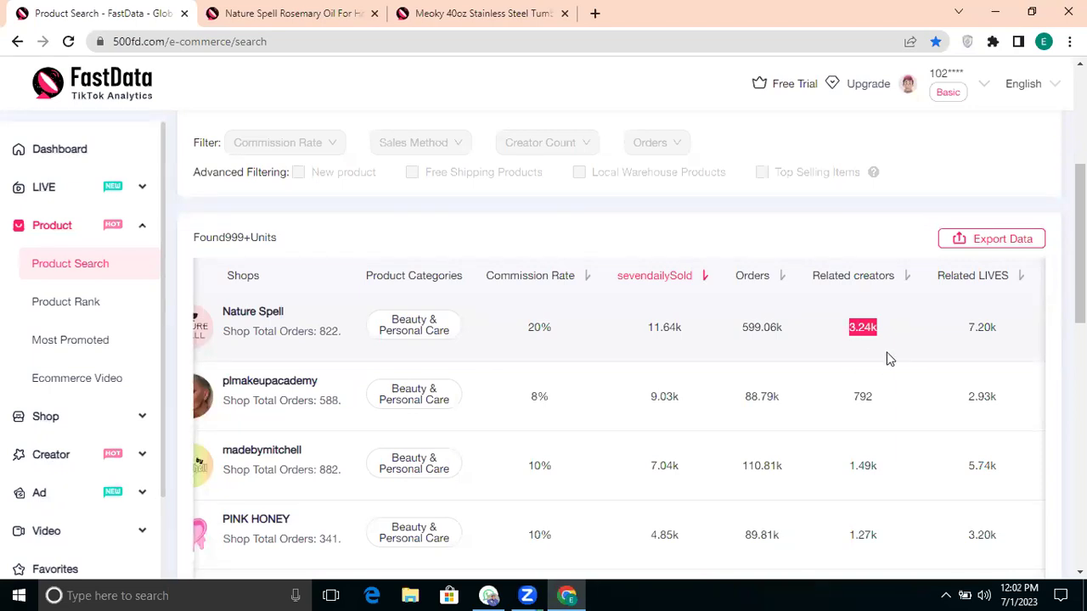
{"action": "scroll", "coordinate": [857, 362], "scroll_direction": "right", "scroll_amount": 3}
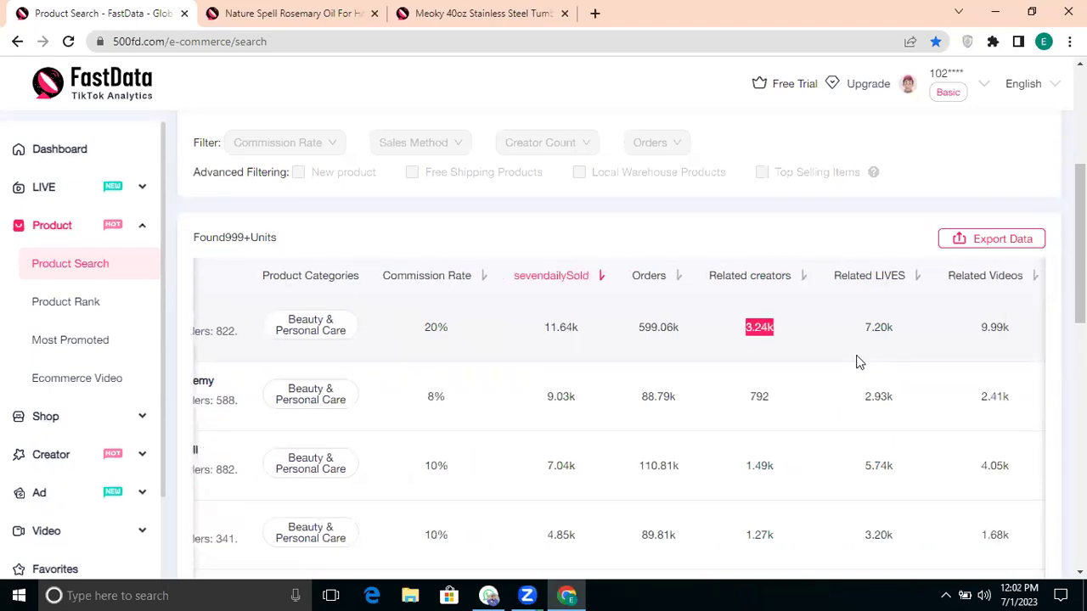
{"action": "left_click_drag", "start_coordinate": [846, 332], "coordinate": [810, 331]}
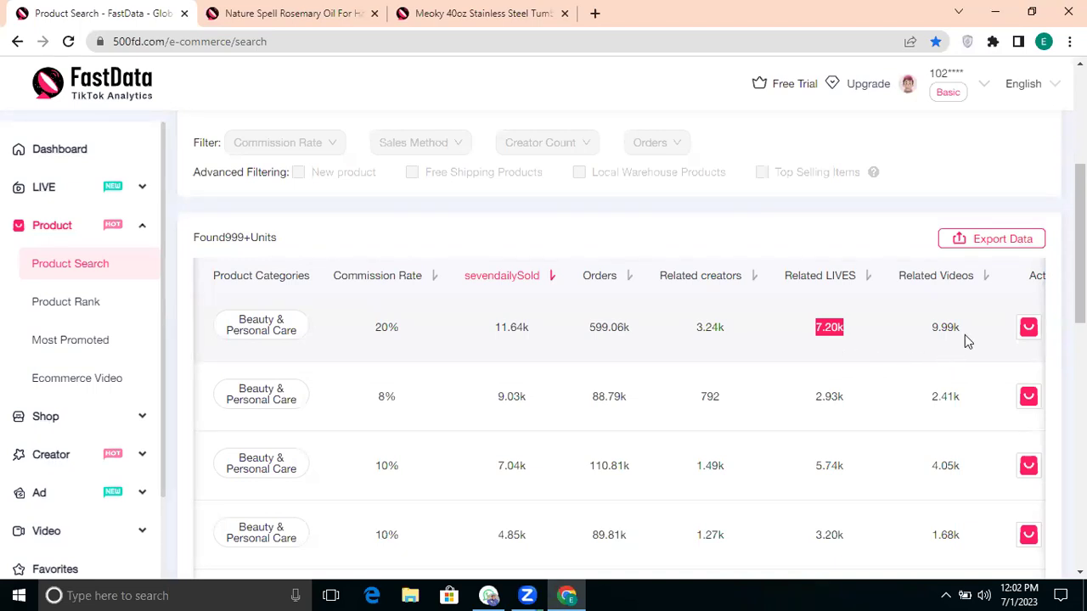
{"action": "scroll", "coordinate": [964, 335], "scroll_direction": "right", "scroll_amount": 1}
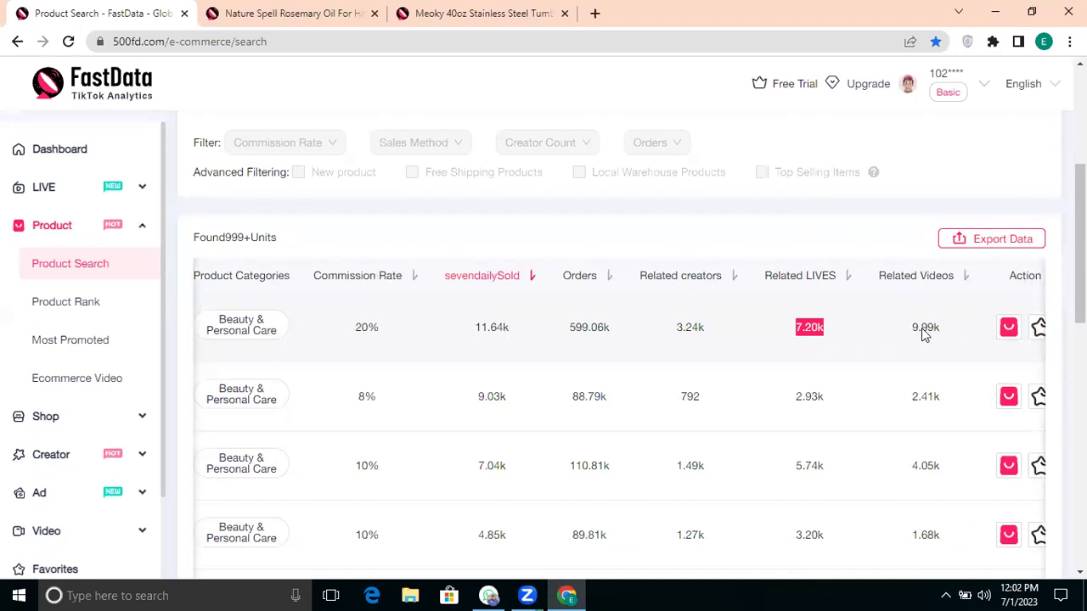
{"action": "scroll", "coordinate": [921, 328], "scroll_direction": "right", "scroll_amount": 1}
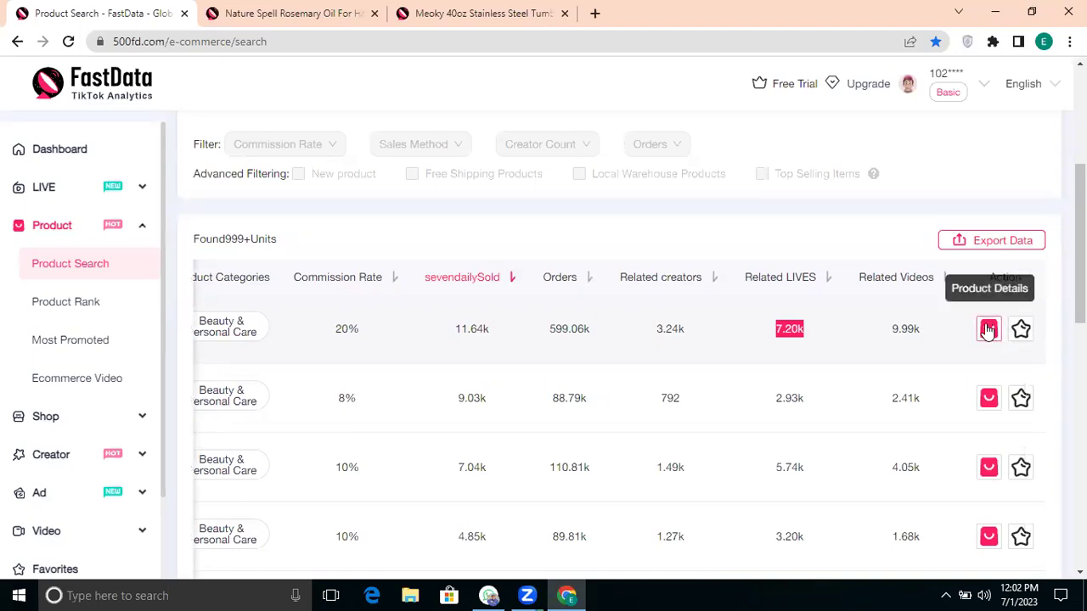
{"action": "scroll", "coordinate": [613, 328], "scroll_direction": "left", "scroll_amount": 8}
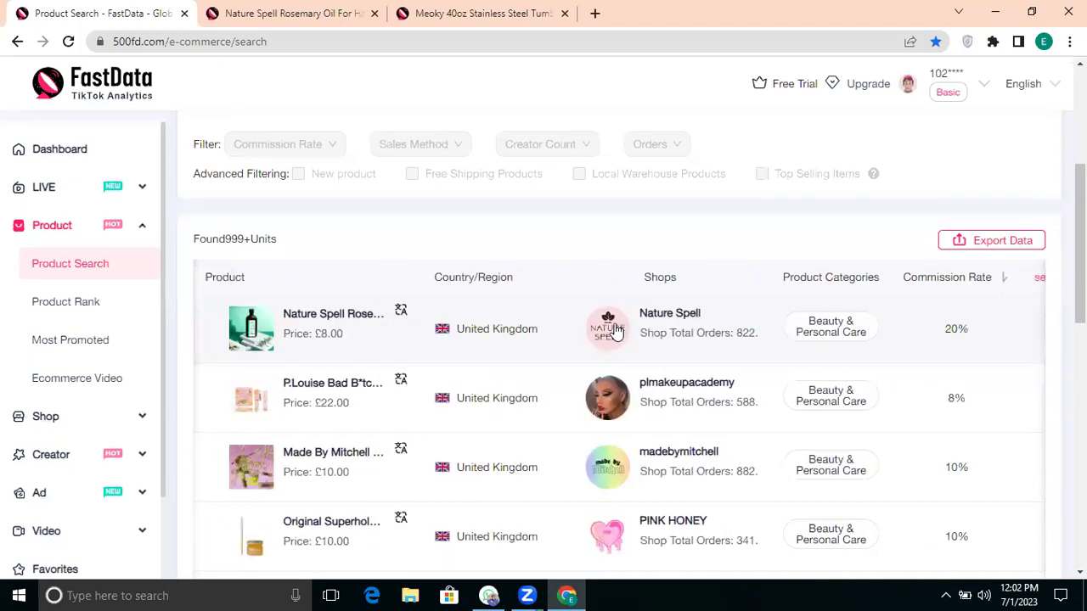
{"action": "scroll", "coordinate": [616, 329], "scroll_direction": "up", "scroll_amount": 1}
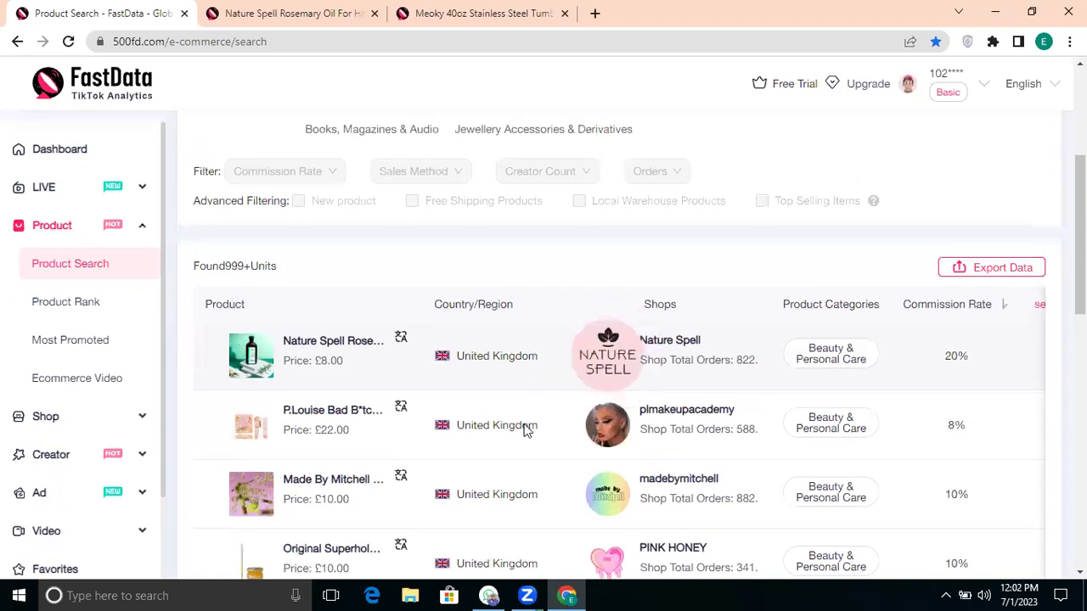
{"action": "scroll", "coordinate": [519, 427], "scroll_direction": "up", "scroll_amount": 3}
{"action": "left_click", "coordinate": [314, 312]}
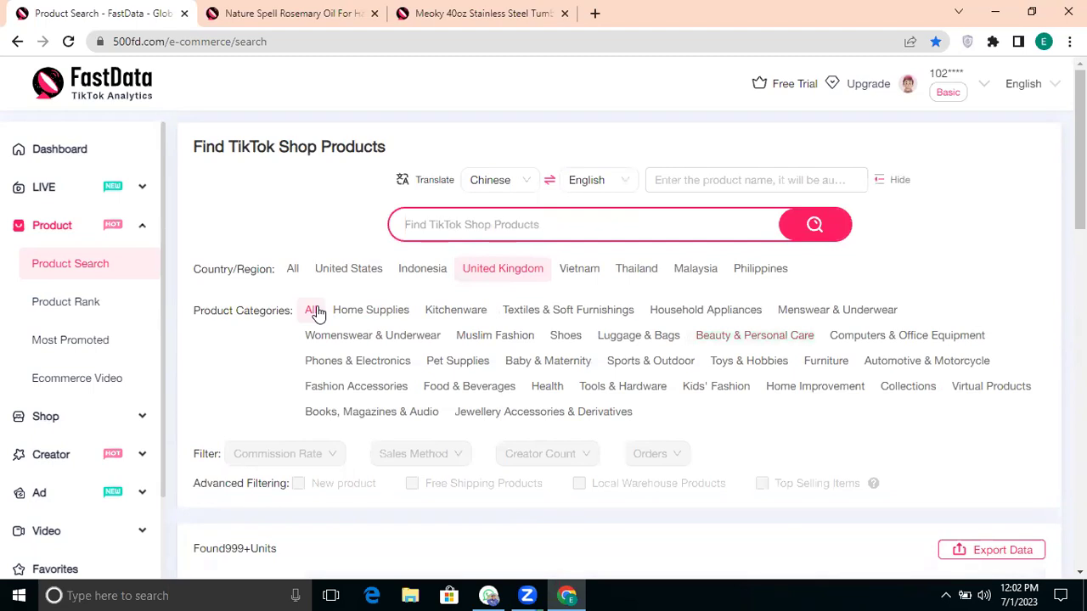
{"action": "scroll", "coordinate": [574, 489], "scroll_direction": "down", "scroll_amount": 3}
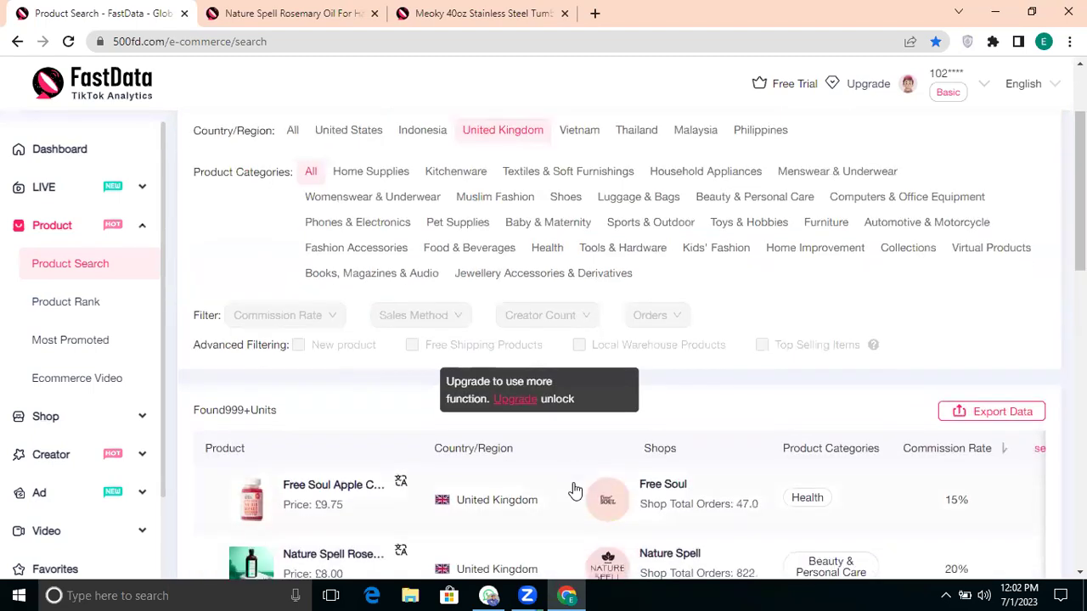
{"action": "scroll", "coordinate": [573, 490], "scroll_direction": "down", "scroll_amount": 2}
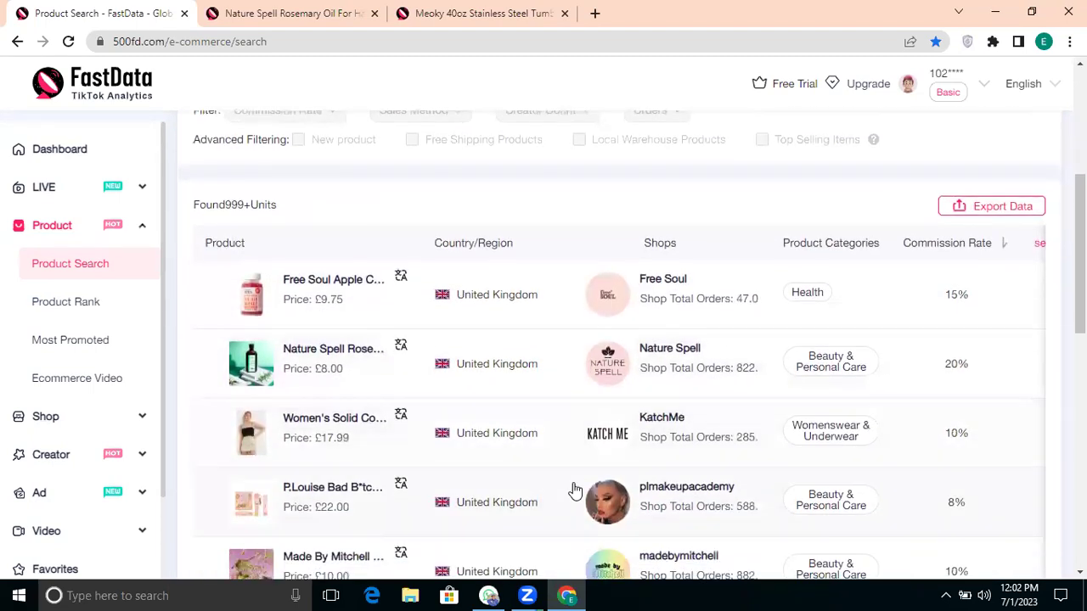
{"action": "scroll", "coordinate": [337, 316], "scroll_direction": "right", "scroll_amount": 1}
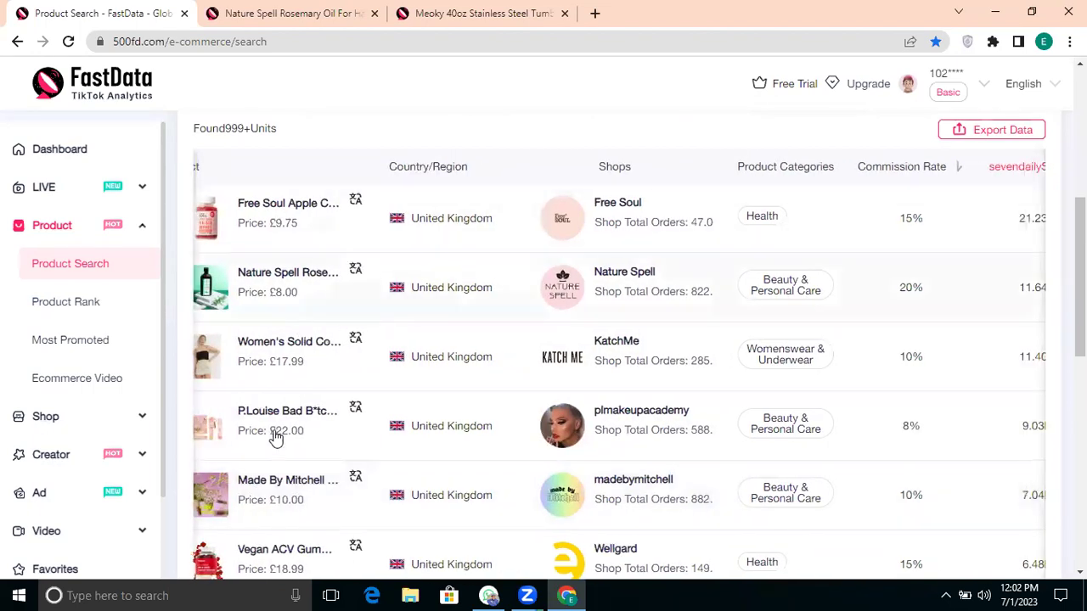
{"action": "scroll", "coordinate": [275, 437], "scroll_direction": "left", "scroll_amount": 1}
{"action": "scroll", "coordinate": [276, 437], "scroll_direction": "down", "scroll_amount": 2}
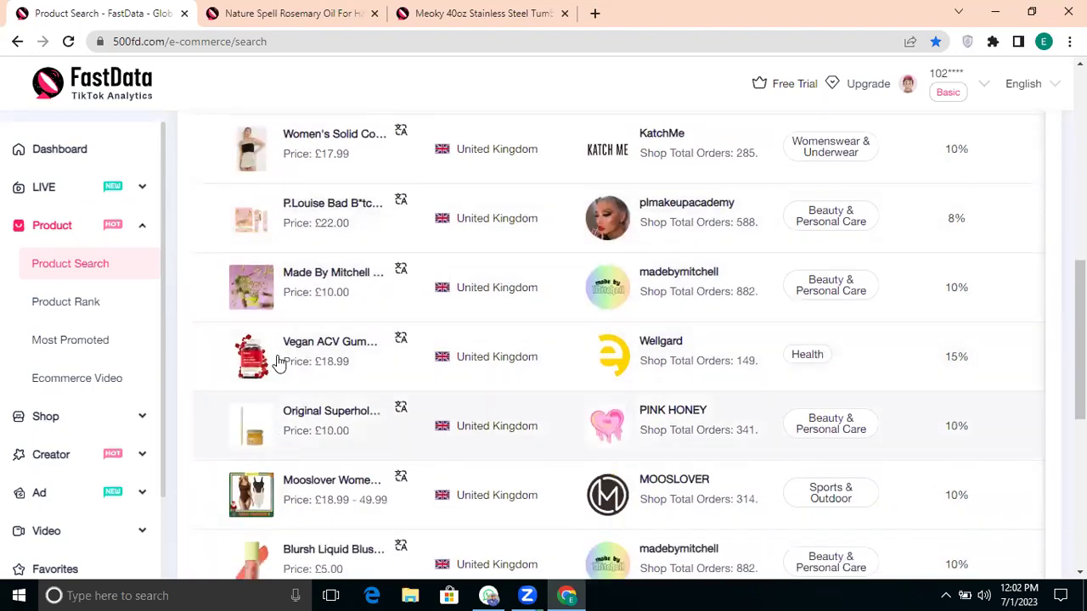
{"action": "scroll", "coordinate": [278, 361], "scroll_direction": "down", "scroll_amount": 1}
{"action": "scroll", "coordinate": [279, 361], "scroll_direction": "down", "scroll_amount": 1}
{"action": "scroll", "coordinate": [276, 360], "scroll_direction": "down", "scroll_amount": 1}
{"action": "scroll", "coordinate": [274, 359], "scroll_direction": "up", "scroll_amount": 2}
{"action": "scroll", "coordinate": [623, 293], "scroll_direction": "right", "scroll_amount": 2}
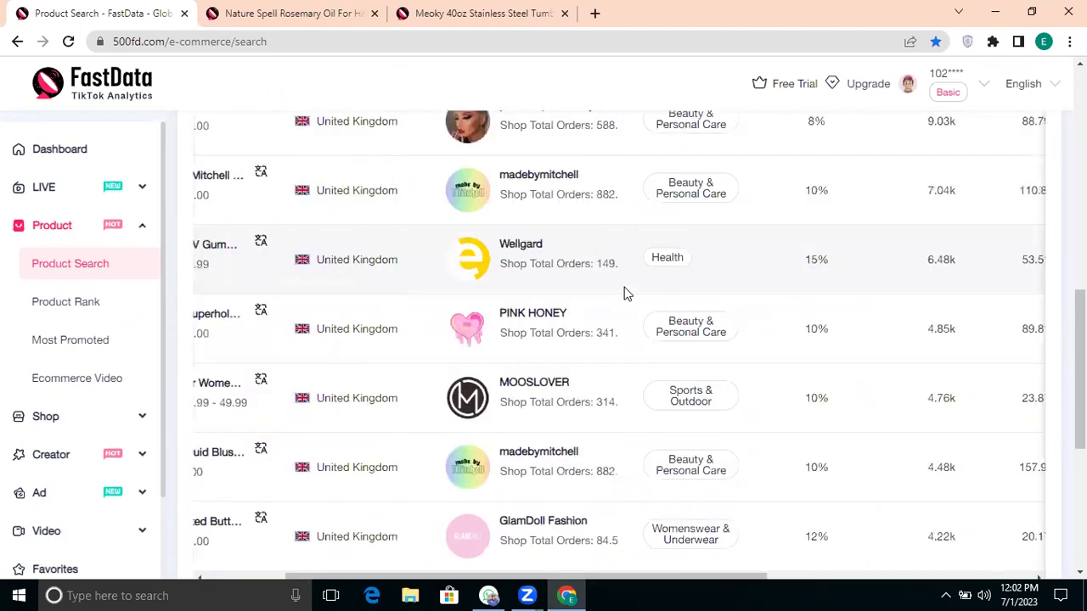
{"action": "scroll", "coordinate": [624, 293], "scroll_direction": "right", "scroll_amount": 2}
{"action": "scroll", "coordinate": [624, 293], "scroll_direction": "left", "scroll_amount": 1}
{"action": "scroll", "coordinate": [624, 293], "scroll_direction": "right", "scroll_amount": 2}
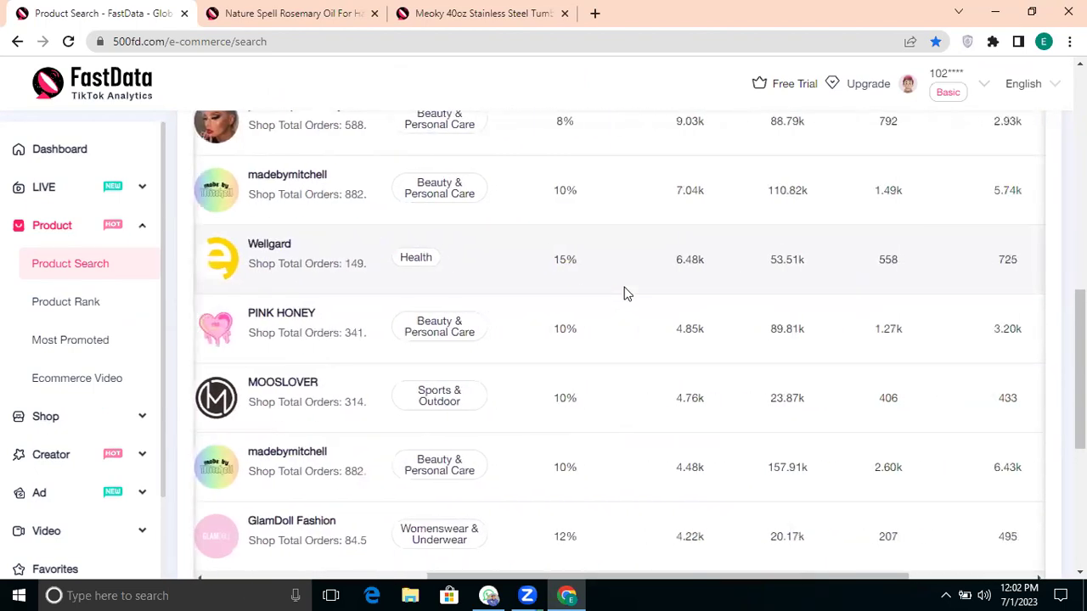
{"action": "scroll", "coordinate": [624, 293], "scroll_direction": "left", "scroll_amount": 5}
{"action": "scroll", "coordinate": [624, 293], "scroll_direction": "up", "scroll_amount": 4}
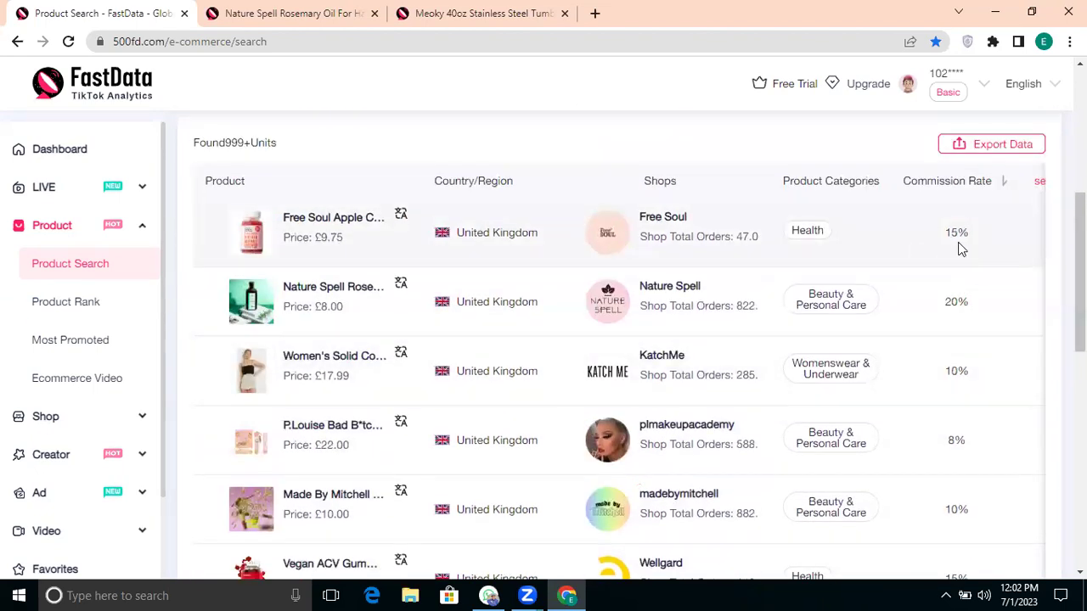
{"action": "scroll", "coordinate": [960, 248], "scroll_direction": "right", "scroll_amount": 2}
{"action": "scroll", "coordinate": [990, 286], "scroll_direction": "right", "scroll_amount": 2}
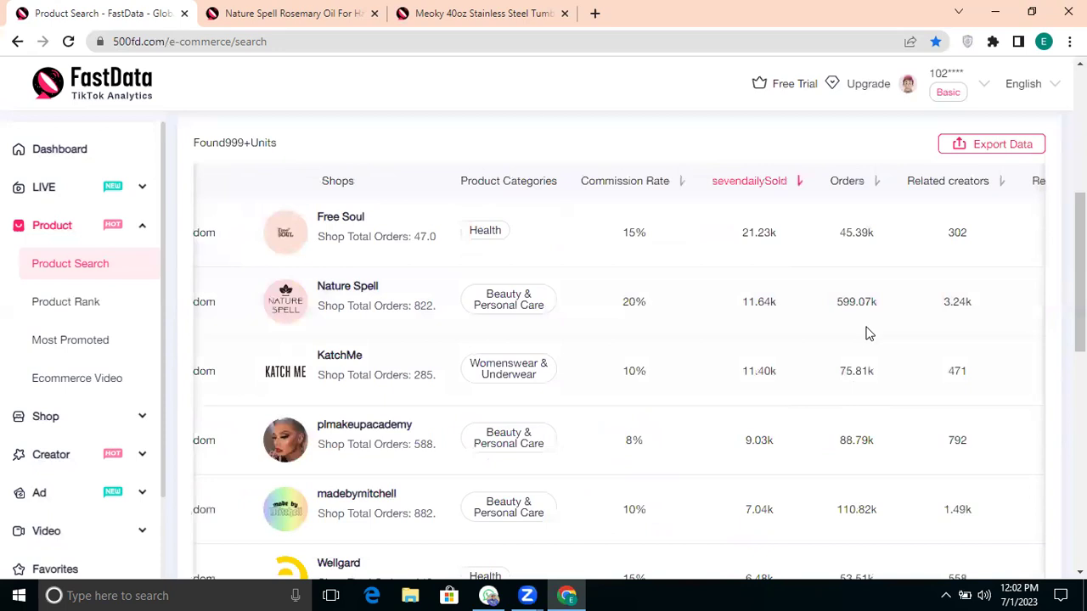
{"action": "scroll", "coordinate": [824, 405], "scroll_direction": "down", "scroll_amount": 2}
{"action": "scroll", "coordinate": [823, 407], "scroll_direction": "up", "scroll_amount": 3}
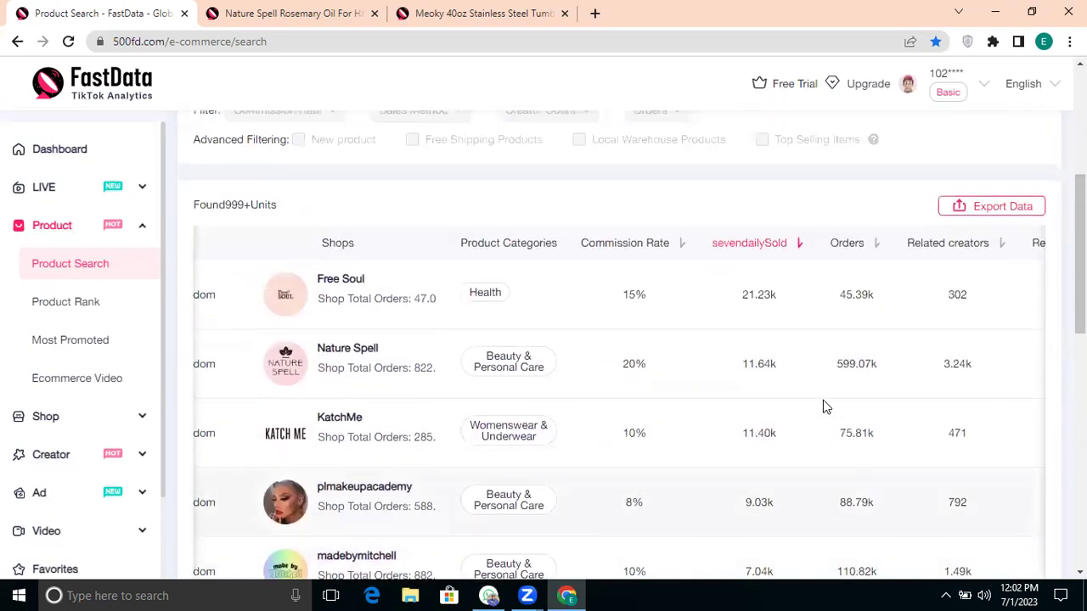
{"action": "scroll", "coordinate": [823, 406], "scroll_direction": "down", "scroll_amount": 1}
{"action": "scroll", "coordinate": [982, 413], "scroll_direction": "right", "scroll_amount": 2}
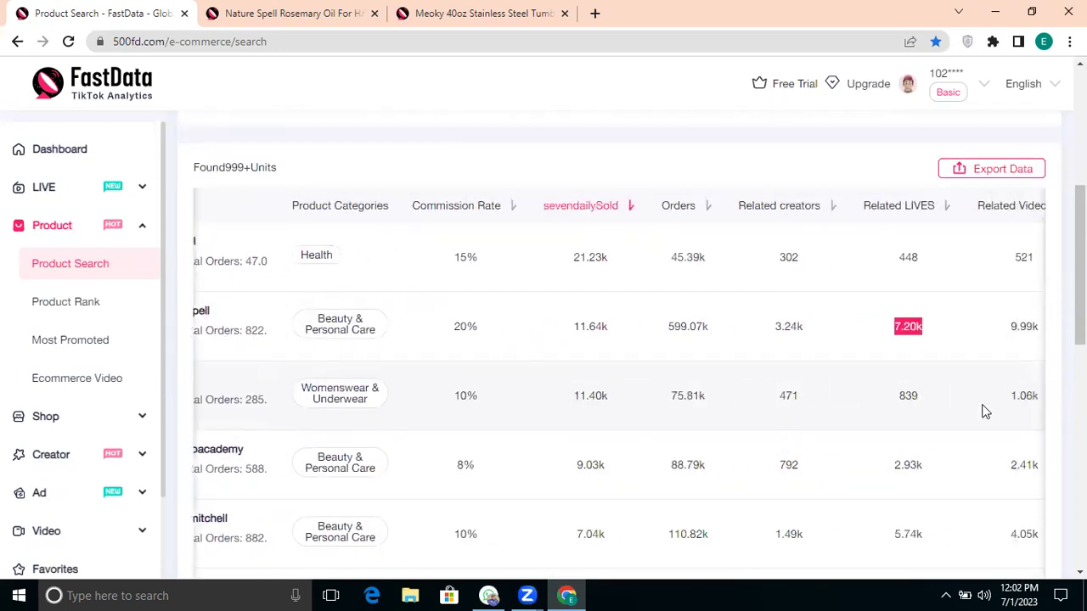
{"action": "scroll", "coordinate": [985, 412], "scroll_direction": "down", "scroll_amount": 4}
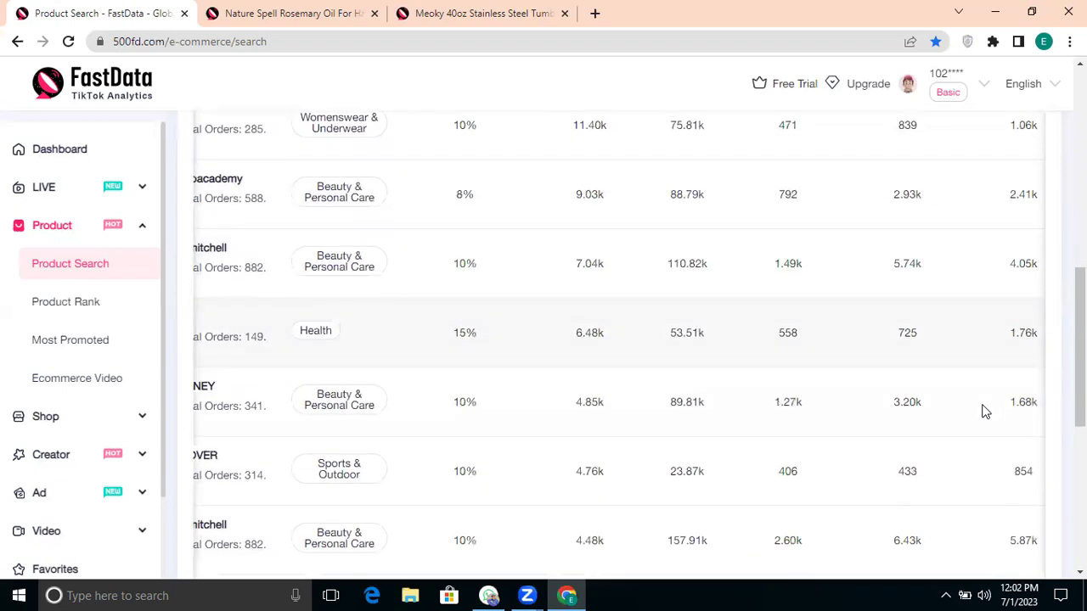
{"action": "scroll", "coordinate": [983, 413], "scroll_direction": "down", "scroll_amount": 3}
{"action": "scroll", "coordinate": [831, 369], "scroll_direction": "left", "scroll_amount": 1}
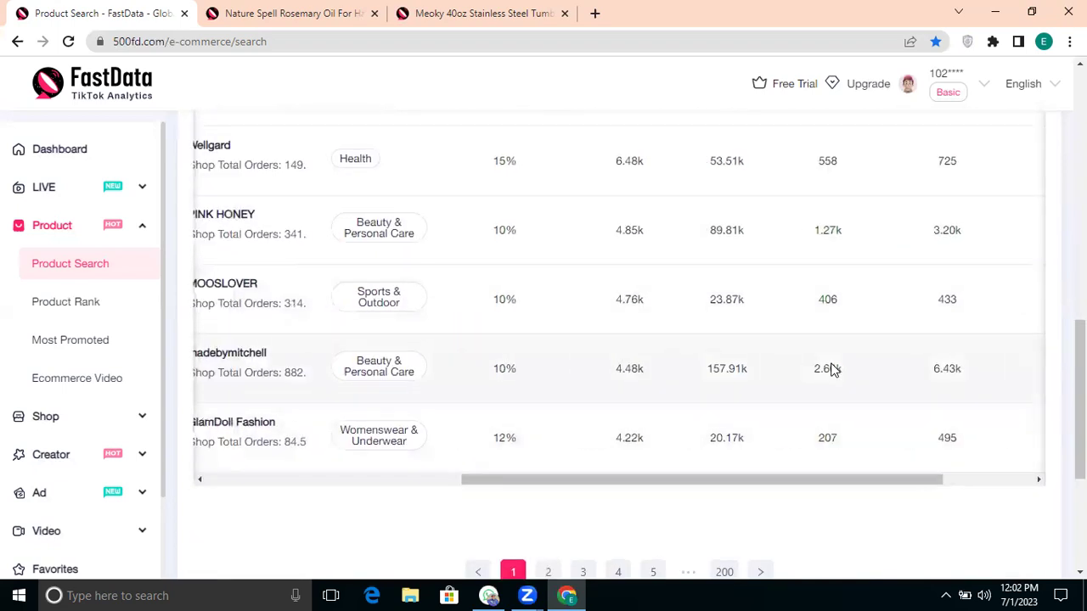
{"action": "scroll", "coordinate": [832, 370], "scroll_direction": "left", "scroll_amount": 5}
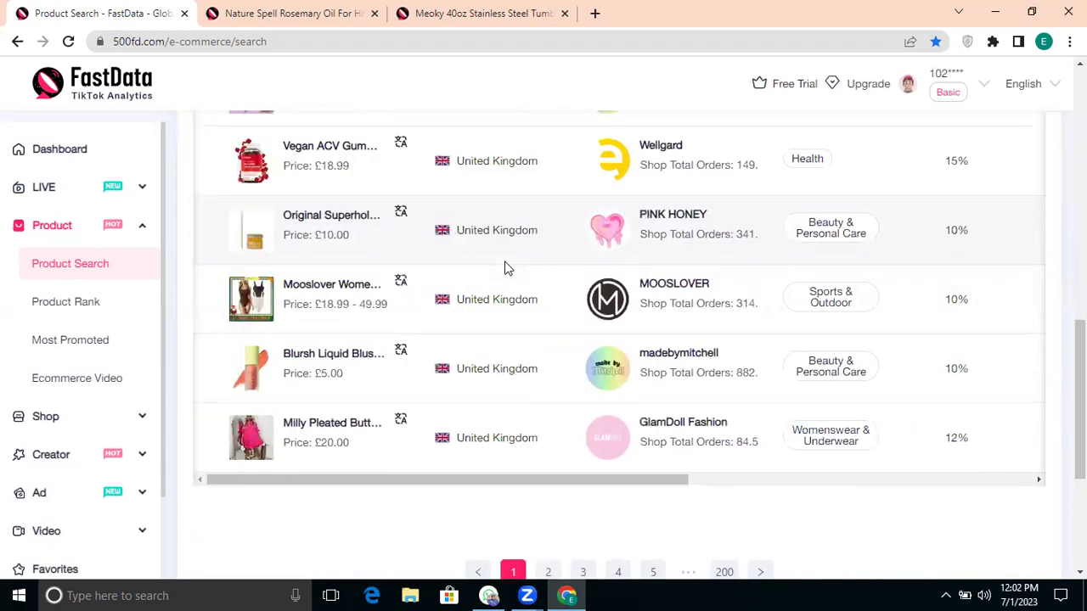
{"action": "scroll", "coordinate": [504, 268], "scroll_direction": "up", "scroll_amount": 1}
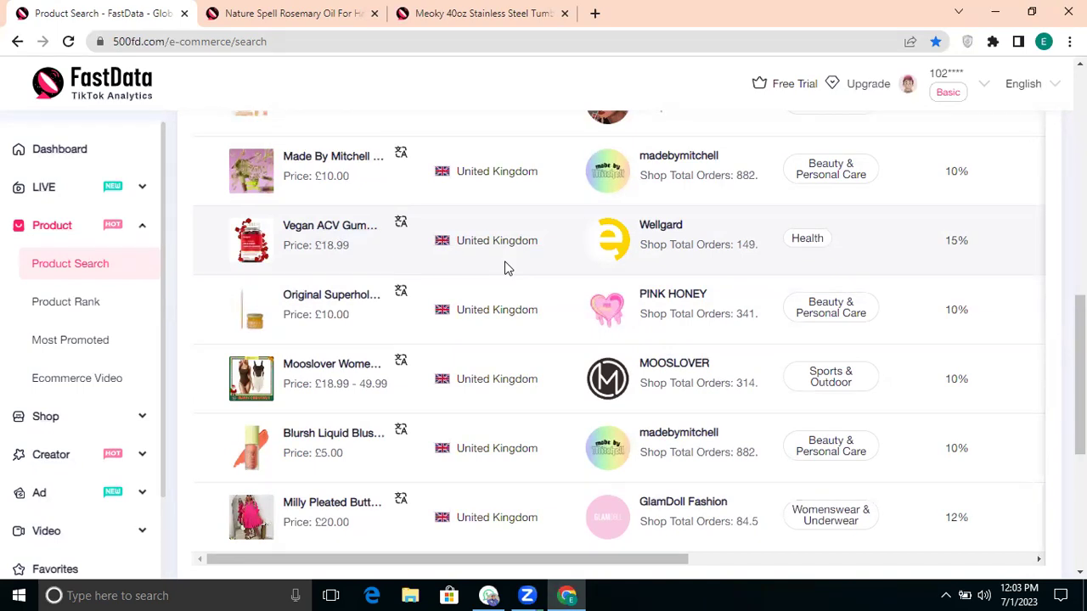
{"action": "scroll", "coordinate": [464, 308], "scroll_direction": "up", "scroll_amount": 8}
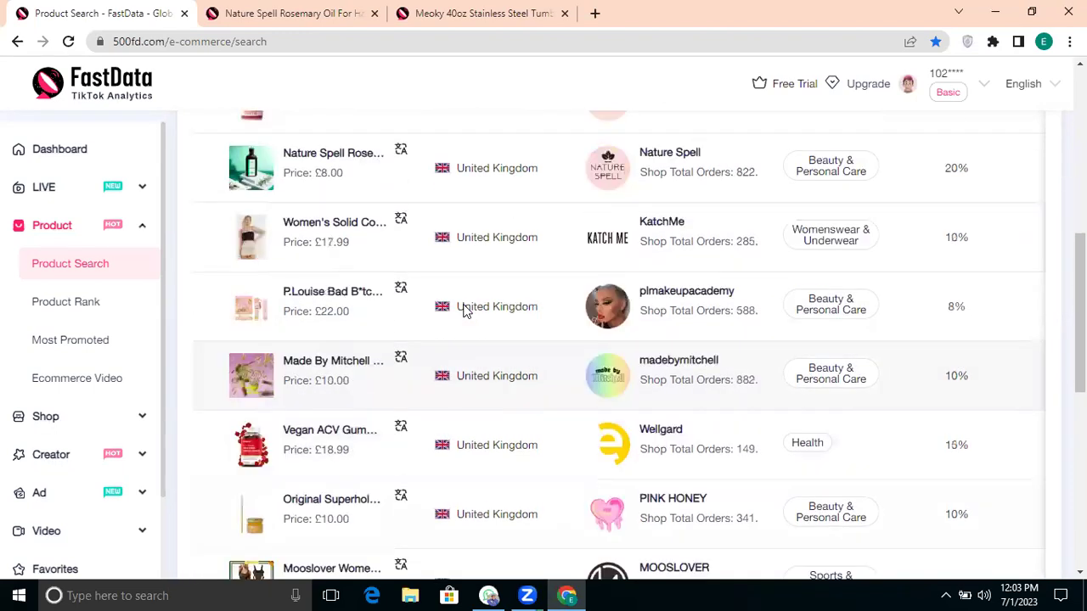
{"action": "scroll", "coordinate": [464, 311], "scroll_direction": "up", "scroll_amount": 1}
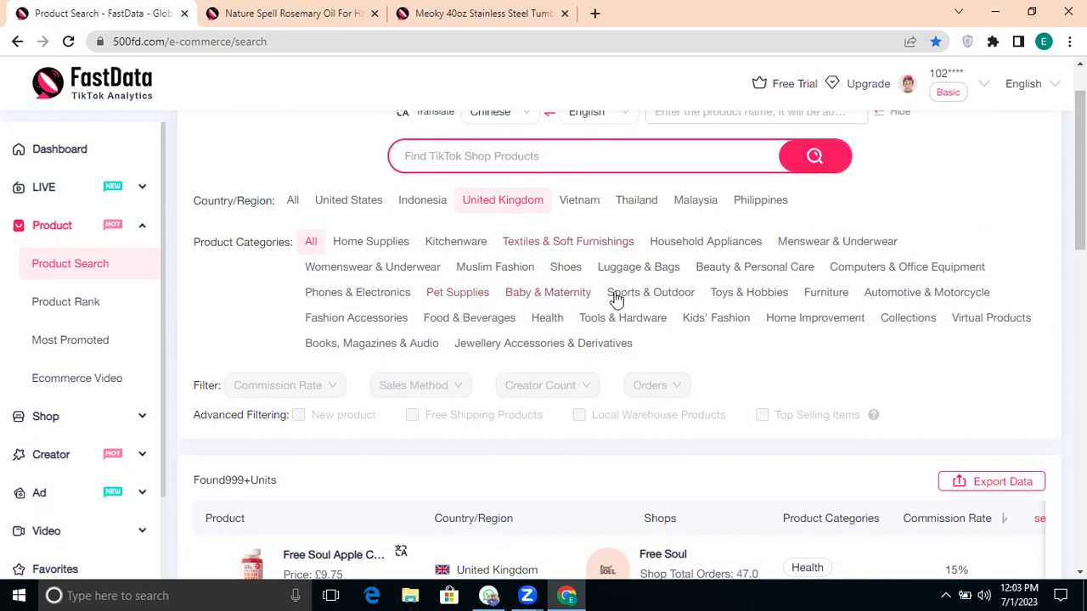
Step: Switch Country/Region to United States, scroll the results, then go to the Product Rank page
{"action": "scroll", "coordinate": [694, 366], "scroll_direction": "down", "scroll_amount": 1}
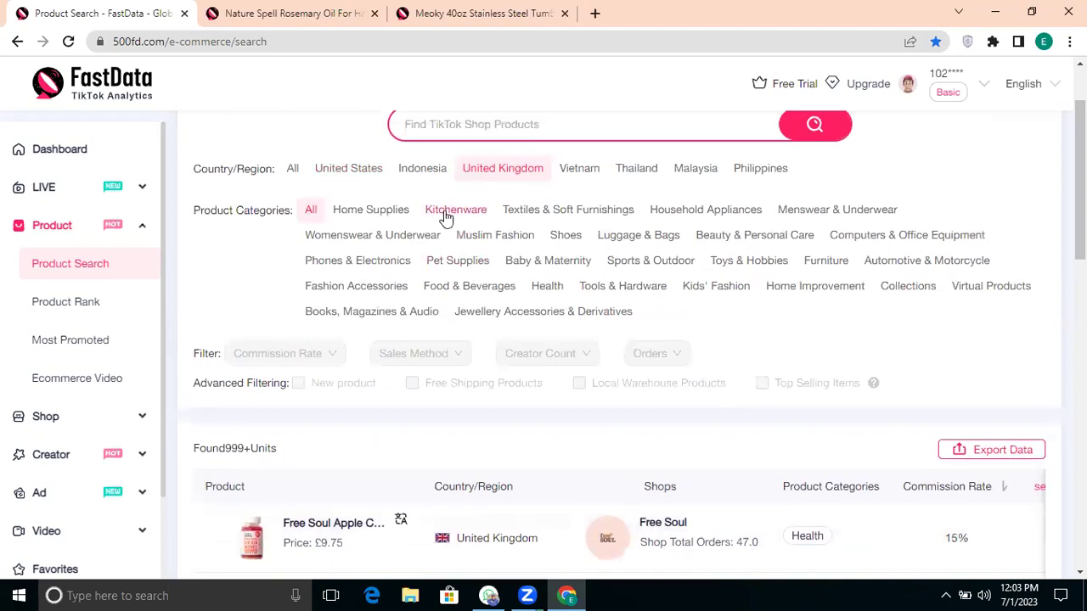
{"action": "left_click", "coordinate": [356, 174]}
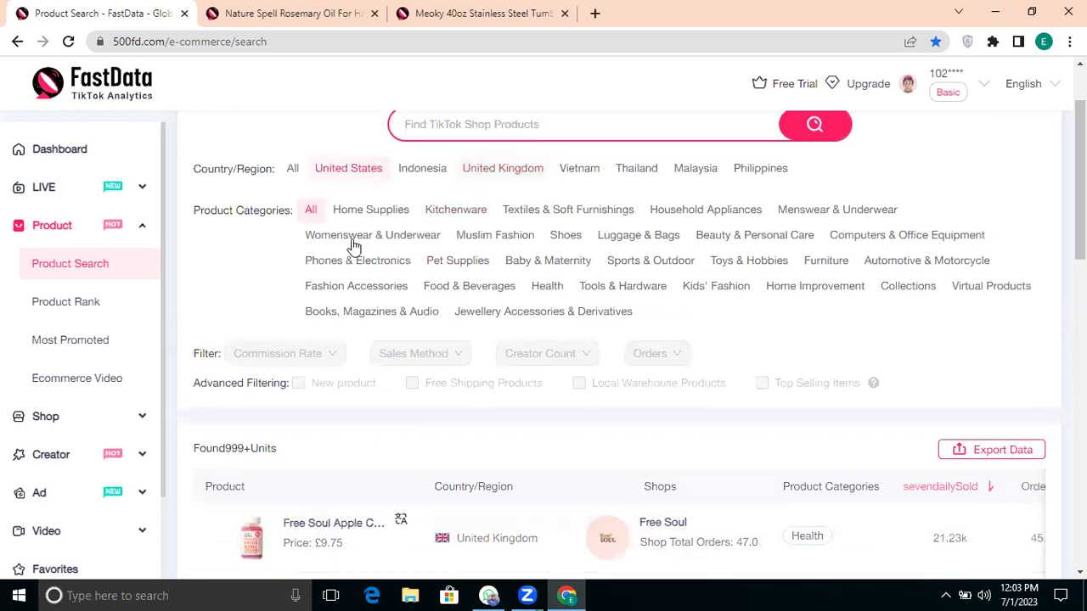
{"action": "scroll", "coordinate": [386, 325], "scroll_direction": "down", "scroll_amount": 1}
{"action": "scroll", "coordinate": [391, 326], "scroll_direction": "down", "scroll_amount": 1}
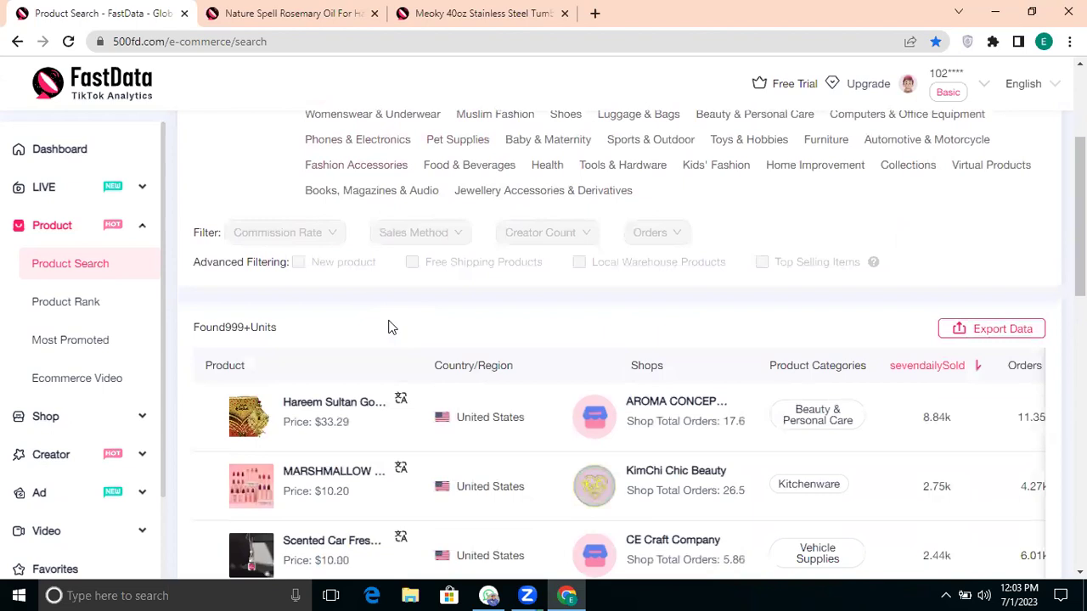
{"action": "scroll", "coordinate": [428, 417], "scroll_direction": "down", "scroll_amount": 2}
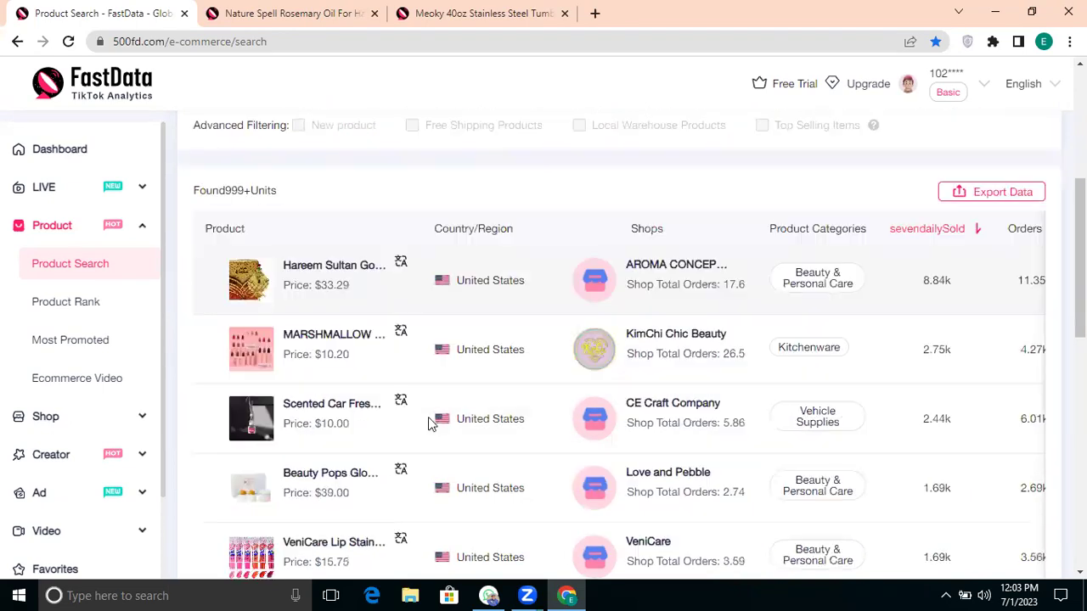
{"action": "left_click", "coordinate": [97, 304]}
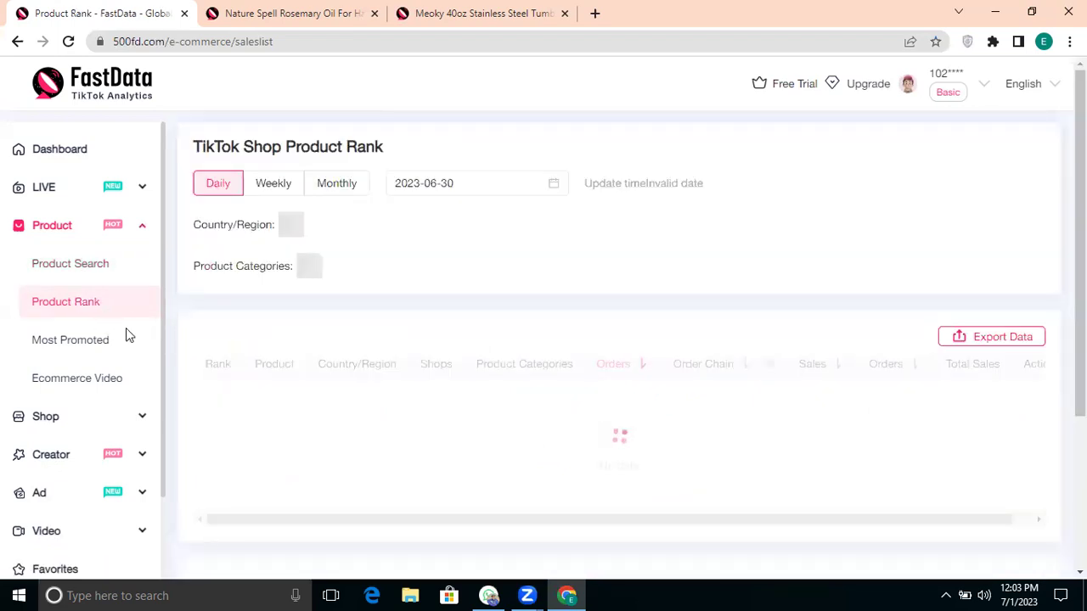
Step: Show the daily Product Rank list for the United Kingdom
{"action": "scroll", "coordinate": [382, 355], "scroll_direction": "down", "scroll_amount": 2}
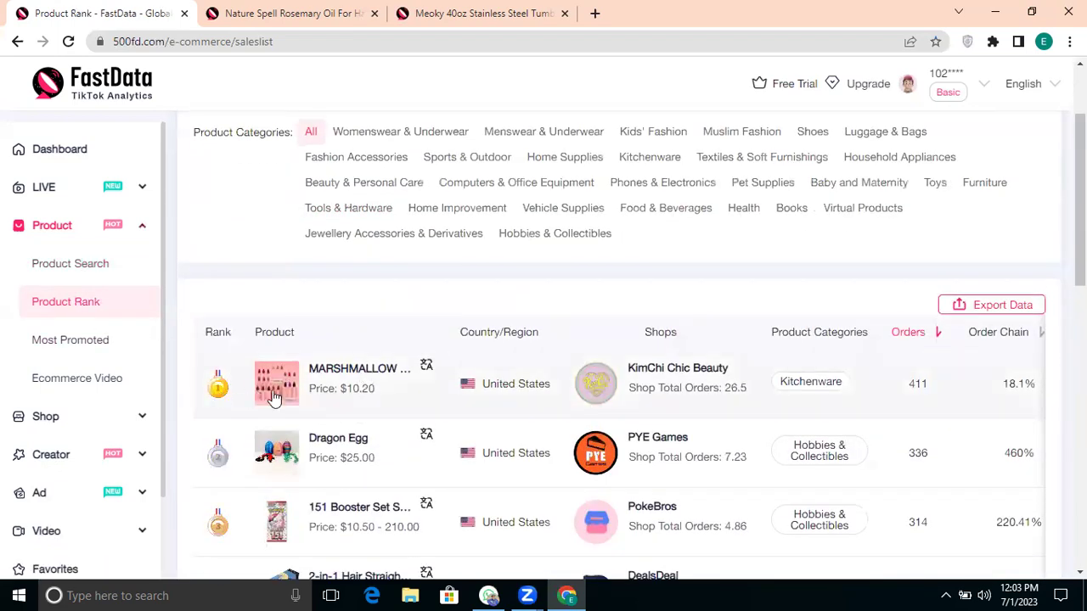
{"action": "mouse_move", "coordinate": [285, 395]}
{"action": "scroll", "coordinate": [345, 339], "scroll_direction": "up", "scroll_amount": 2}
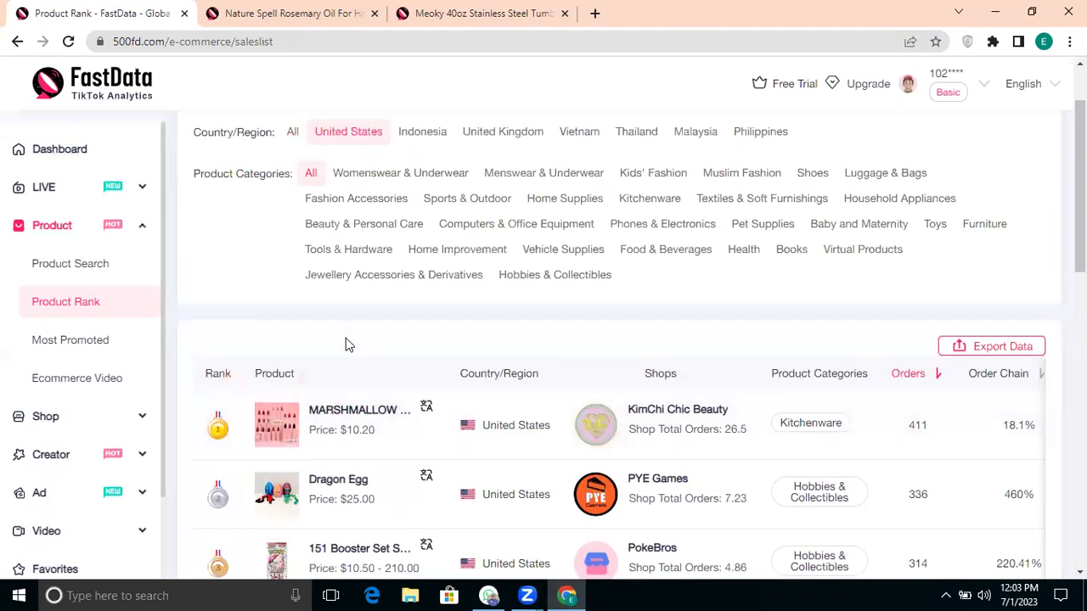
{"action": "scroll", "coordinate": [345, 343], "scroll_direction": "down", "scroll_amount": 1}
{"action": "scroll", "coordinate": [346, 340], "scroll_direction": "up", "scroll_amount": 1}
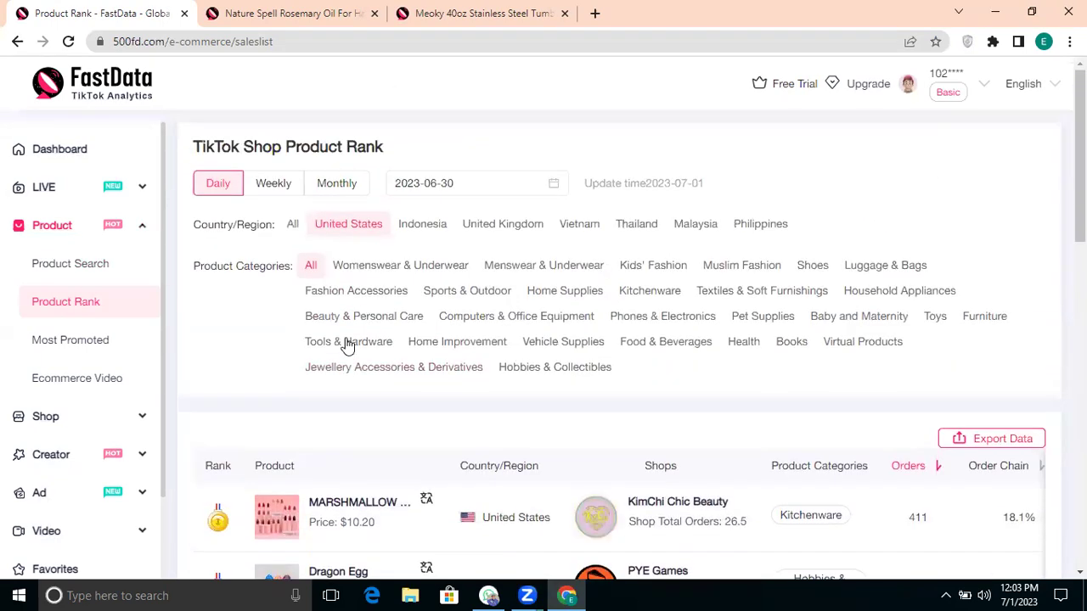
{"action": "left_click", "coordinate": [473, 222]}
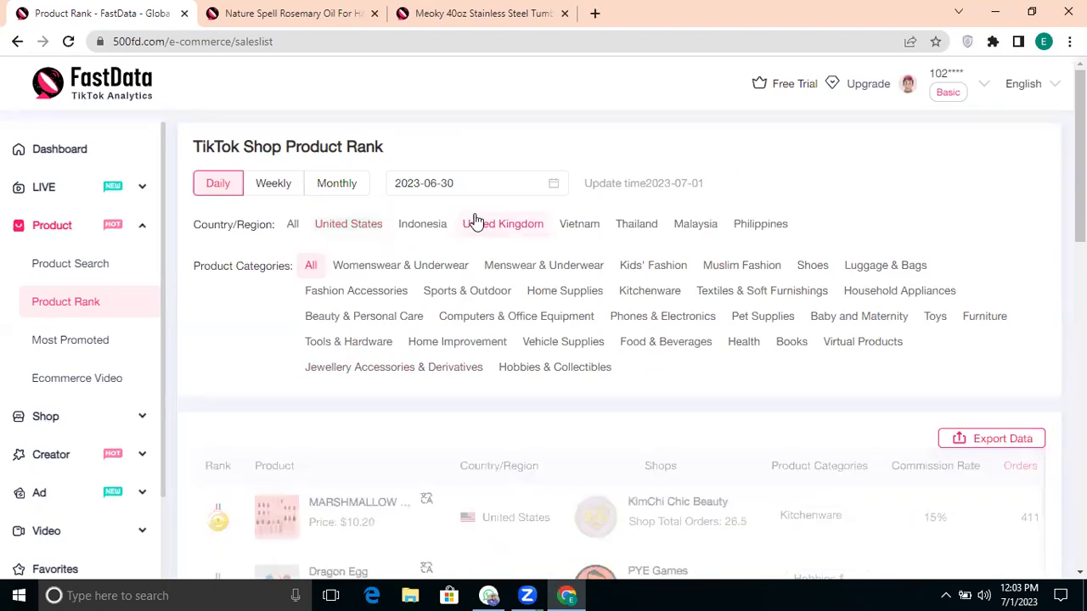
Step: Scroll the UK rankings and open the Most Creator-Promoted Products list
{"action": "scroll", "coordinate": [335, 465], "scroll_direction": "down", "scroll_amount": 1}
{"action": "mouse_move", "coordinate": [270, 416]}
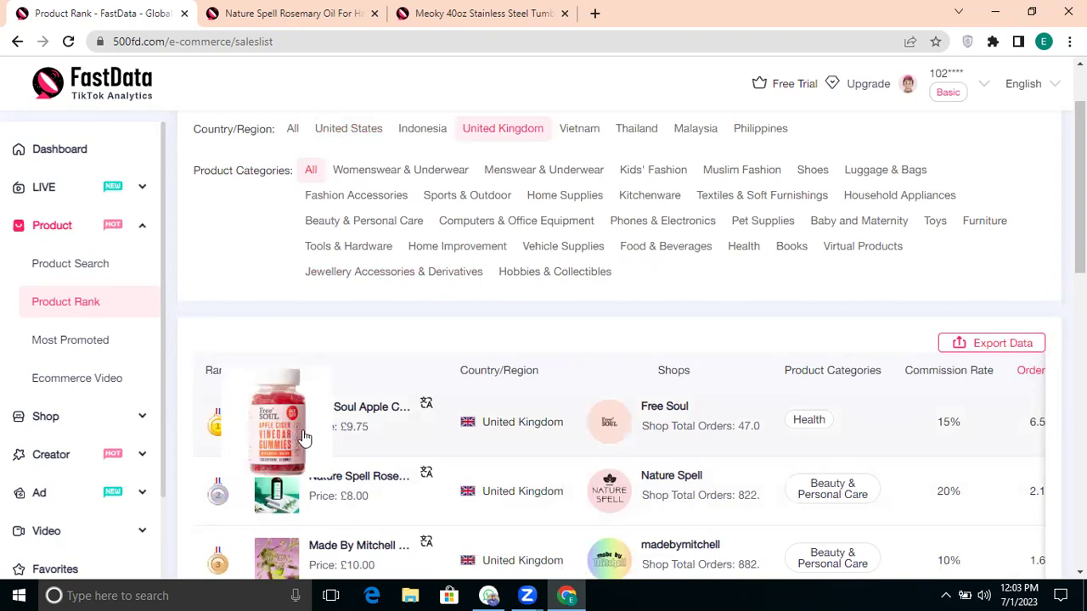
{"action": "scroll", "coordinate": [313, 462], "scroll_direction": "down", "scroll_amount": 1}
{"action": "scroll", "coordinate": [308, 461], "scroll_direction": "down", "scroll_amount": 1}
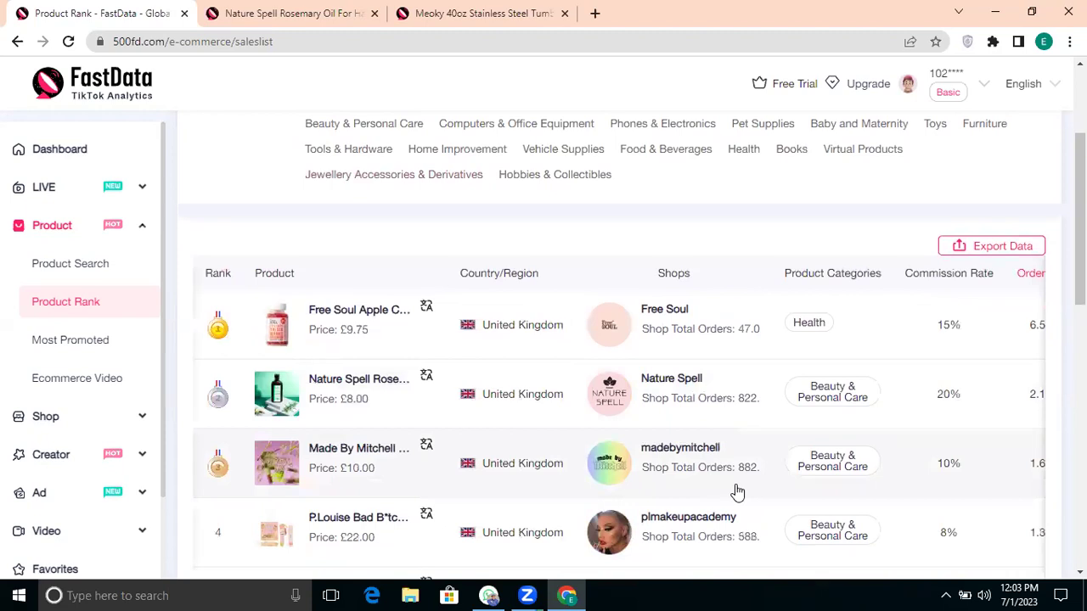
{"action": "left_click", "coordinate": [59, 349]}
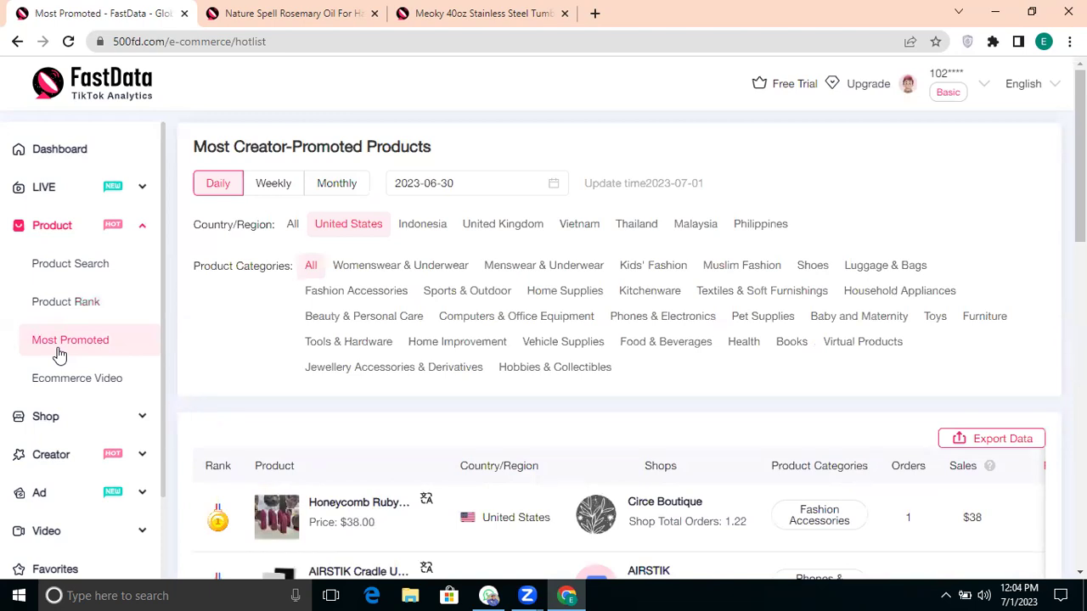
Step: Browse the US Most Creator-Promoted Products table, topped by the $38.00 Honeycomb Ruby item, then open Shop Search
{"action": "scroll", "coordinate": [381, 407], "scroll_direction": "down", "scroll_amount": 2}
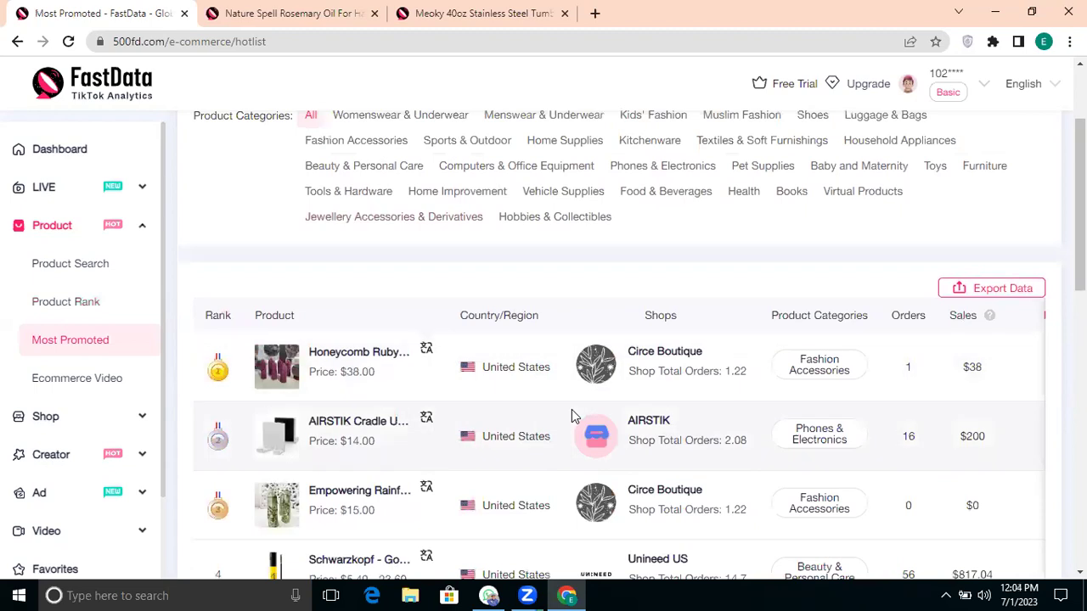
{"action": "scroll", "coordinate": [571, 409], "scroll_direction": "right", "scroll_amount": 5}
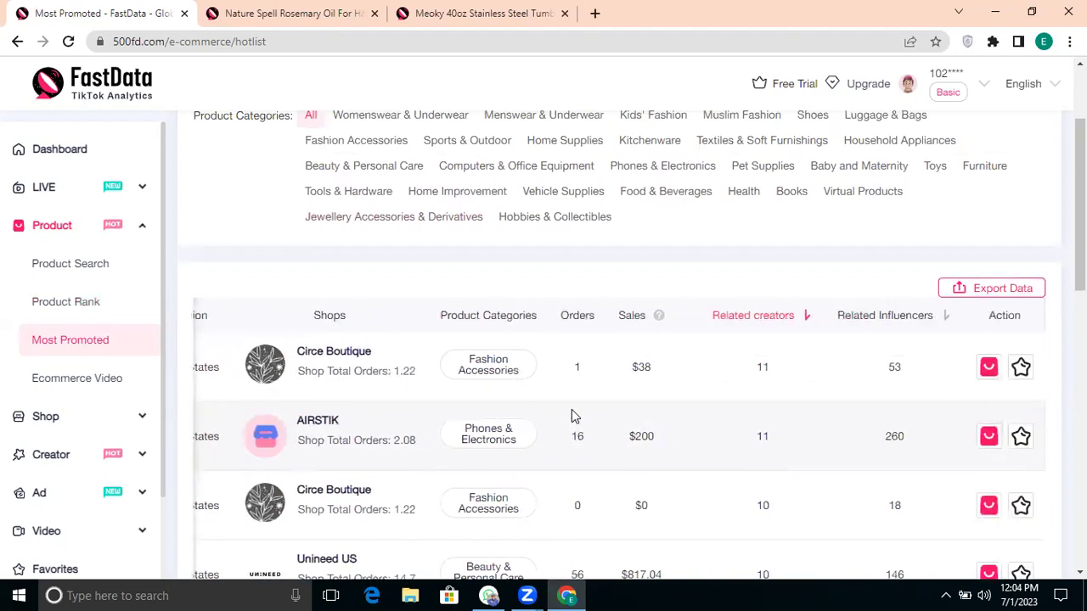
{"action": "scroll", "coordinate": [572, 416], "scroll_direction": "left", "scroll_amount": 5}
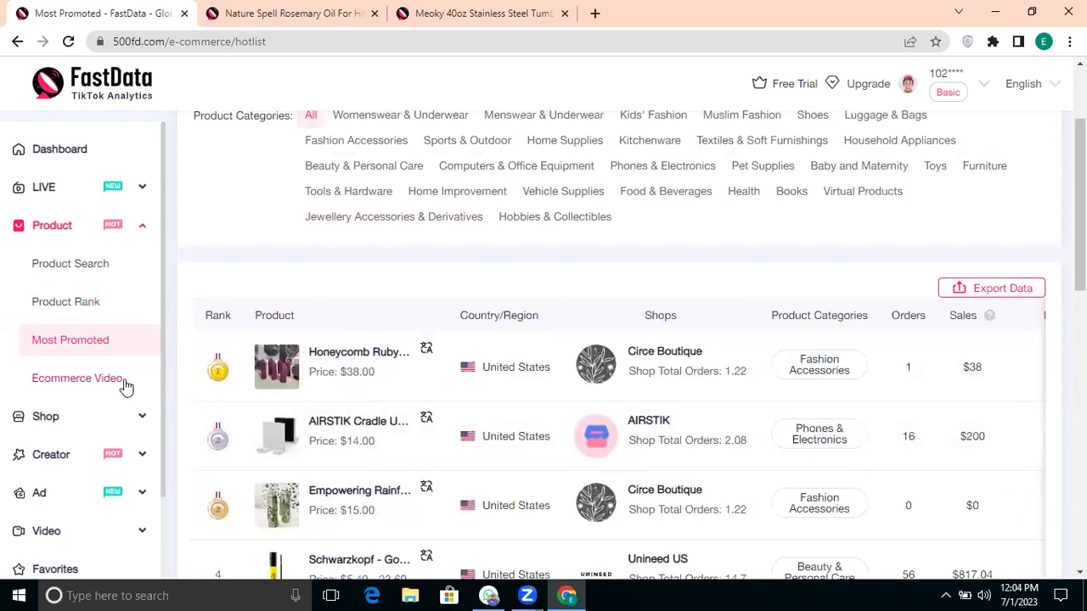
{"action": "scroll", "coordinate": [126, 386], "scroll_direction": "down", "scroll_amount": 1}
{"action": "left_click", "coordinate": [79, 327]}
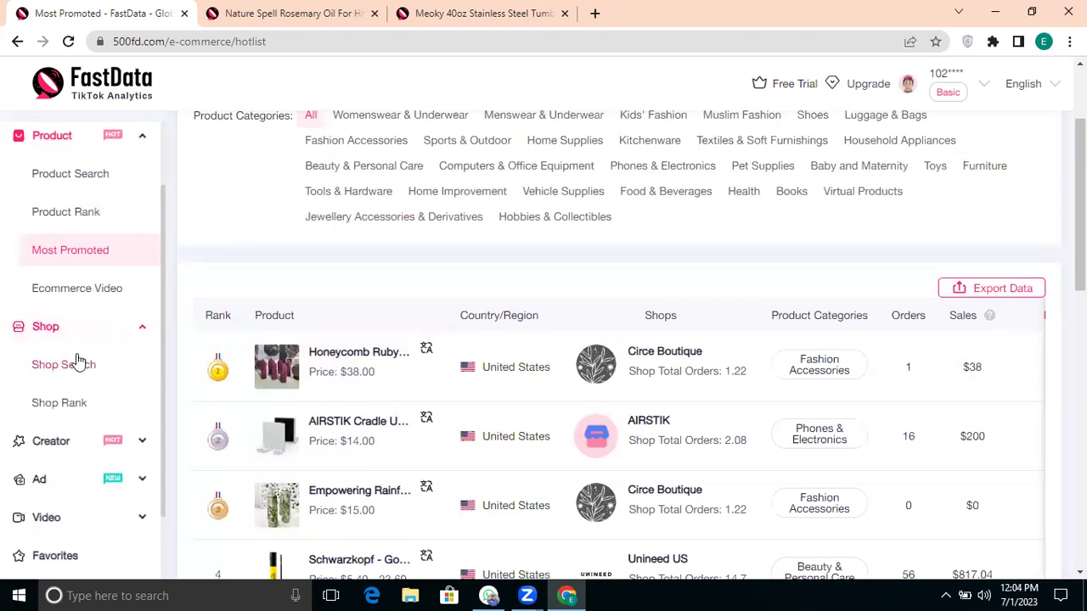
{"action": "left_click", "coordinate": [77, 363]}
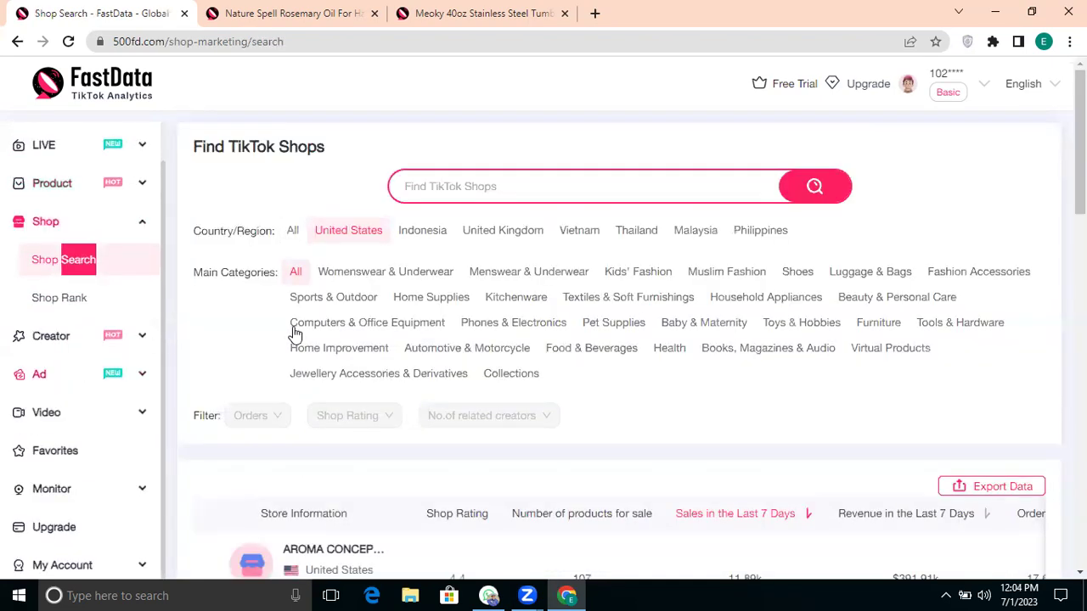
Step: Filter the shop search to United Kingdom and browse the resulting shop table
{"action": "scroll", "coordinate": [225, 348], "scroll_direction": "down", "scroll_amount": 1}
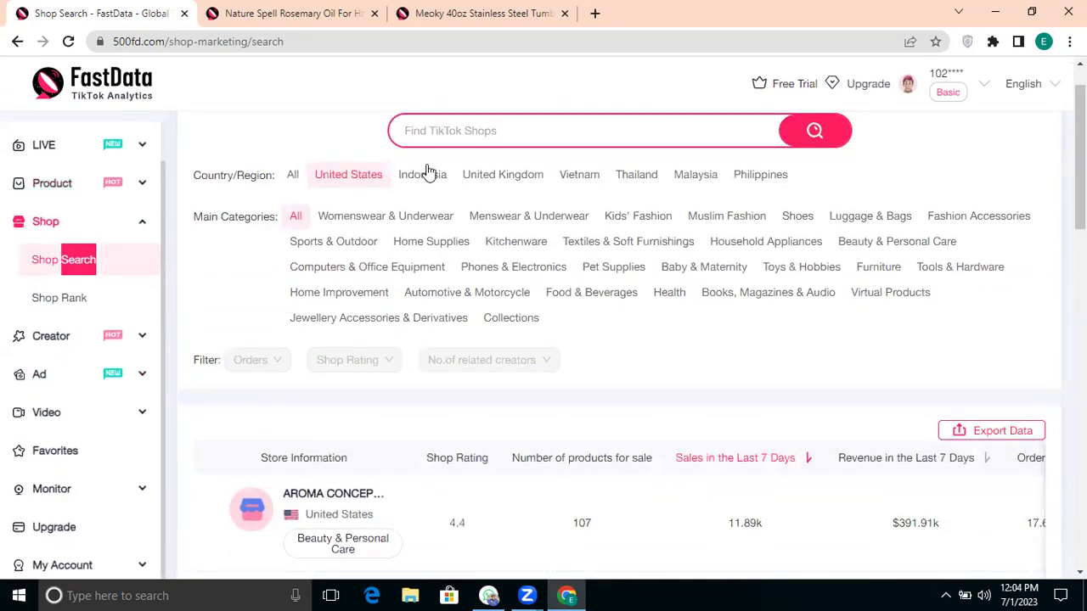
{"action": "left_click", "coordinate": [477, 176]}
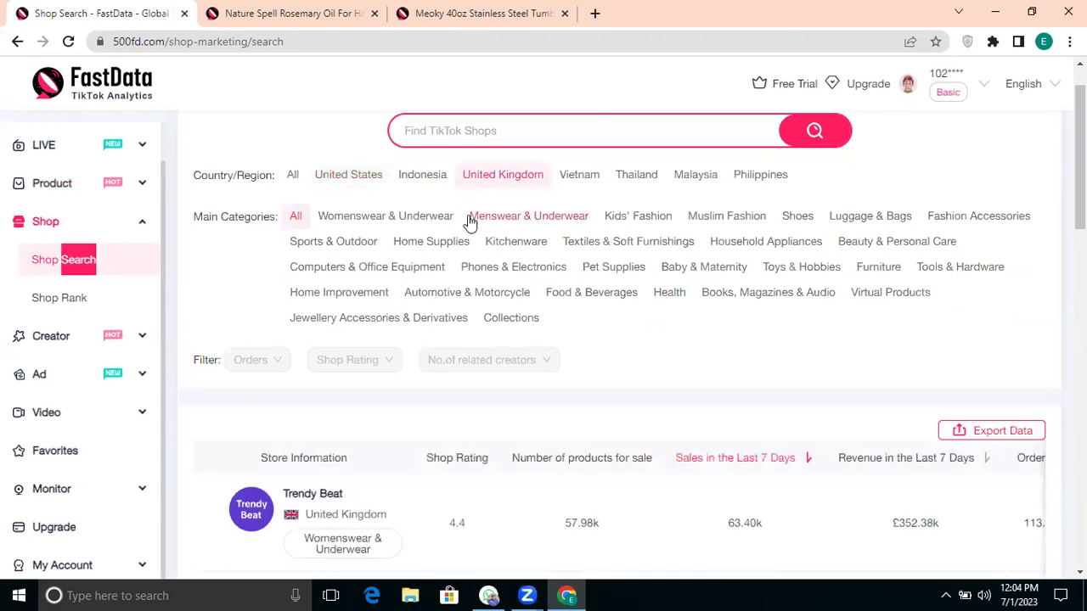
{"action": "scroll", "coordinate": [455, 348], "scroll_direction": "down", "scroll_amount": 1}
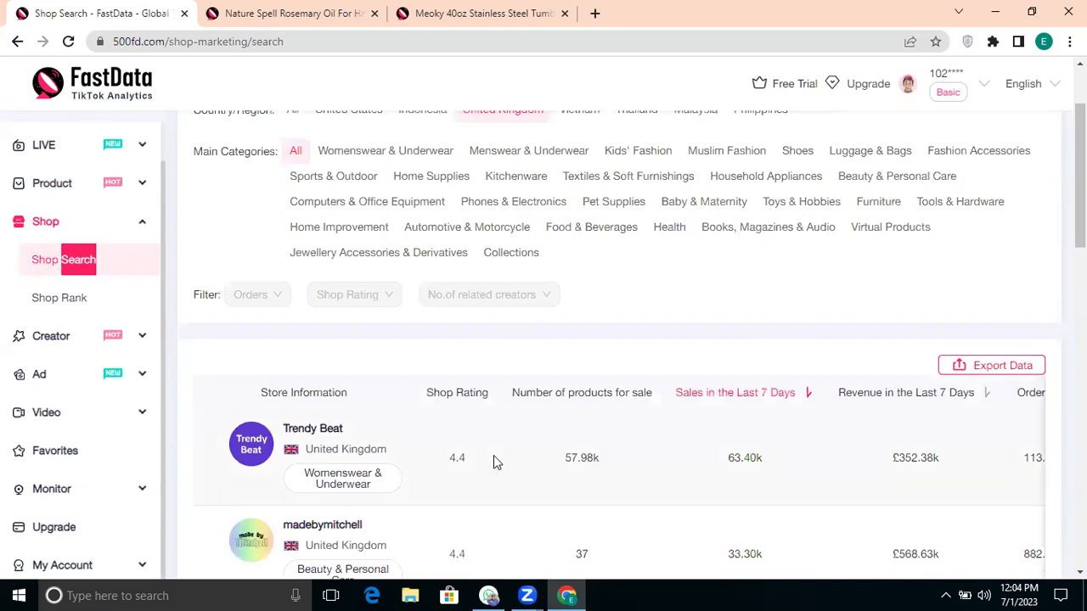
{"action": "scroll", "coordinate": [495, 461], "scroll_direction": "down", "scroll_amount": 5}
{"action": "scroll", "coordinate": [497, 462], "scroll_direction": "down", "scroll_amount": 2}
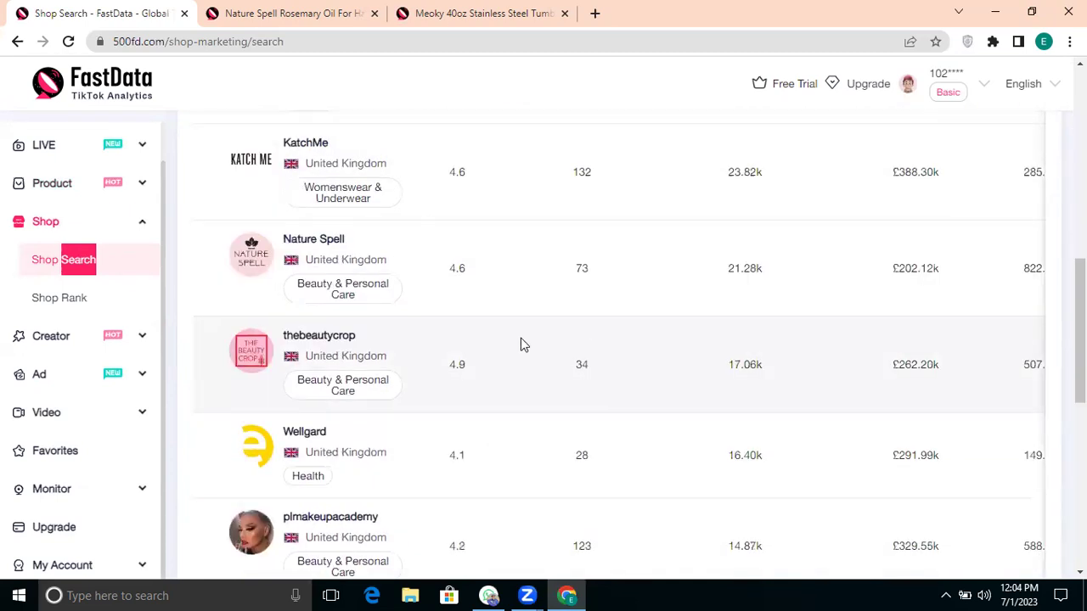
{"action": "scroll", "coordinate": [521, 343], "scroll_direction": "right", "scroll_amount": 3}
{"action": "scroll", "coordinate": [521, 344], "scroll_direction": "left", "scroll_amount": 3}
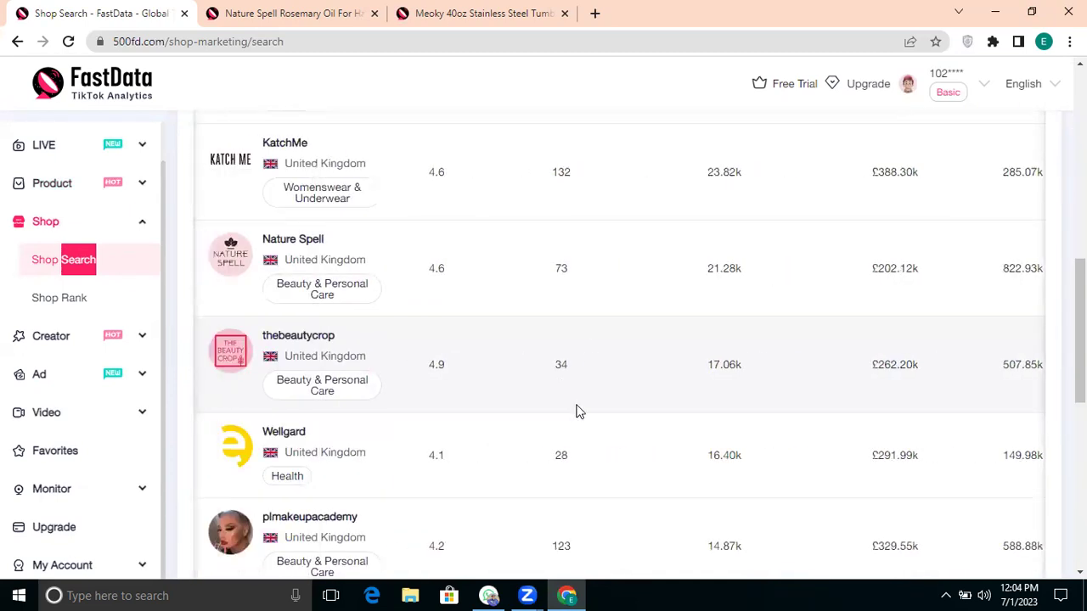
{"action": "scroll", "coordinate": [577, 411], "scroll_direction": "up", "scroll_amount": 5}
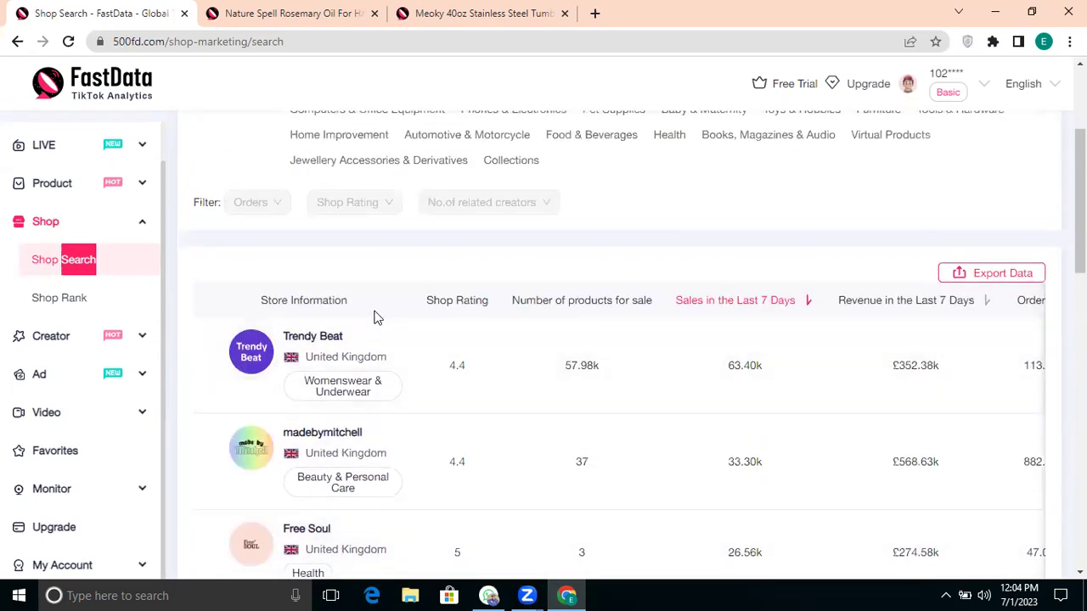
{"action": "scroll", "coordinate": [378, 318], "scroll_direction": "up", "scroll_amount": 1}
Step: Open Trendy Beat's Shop Detail page in a new tab
{"action": "left_click", "coordinate": [416, 365]}
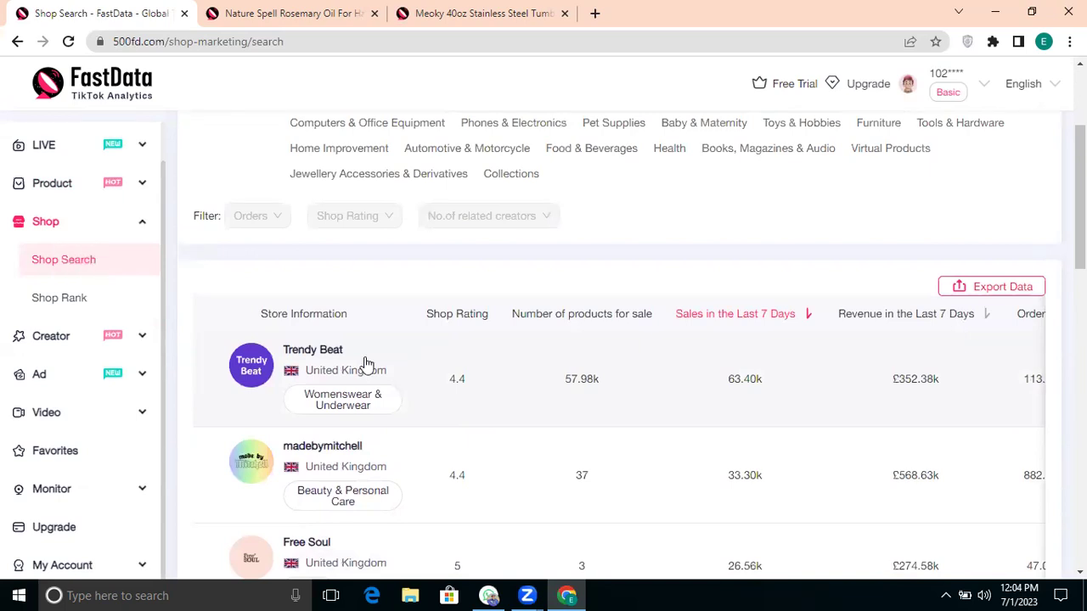
{"action": "scroll", "coordinate": [603, 393], "scroll_direction": "right", "scroll_amount": 4}
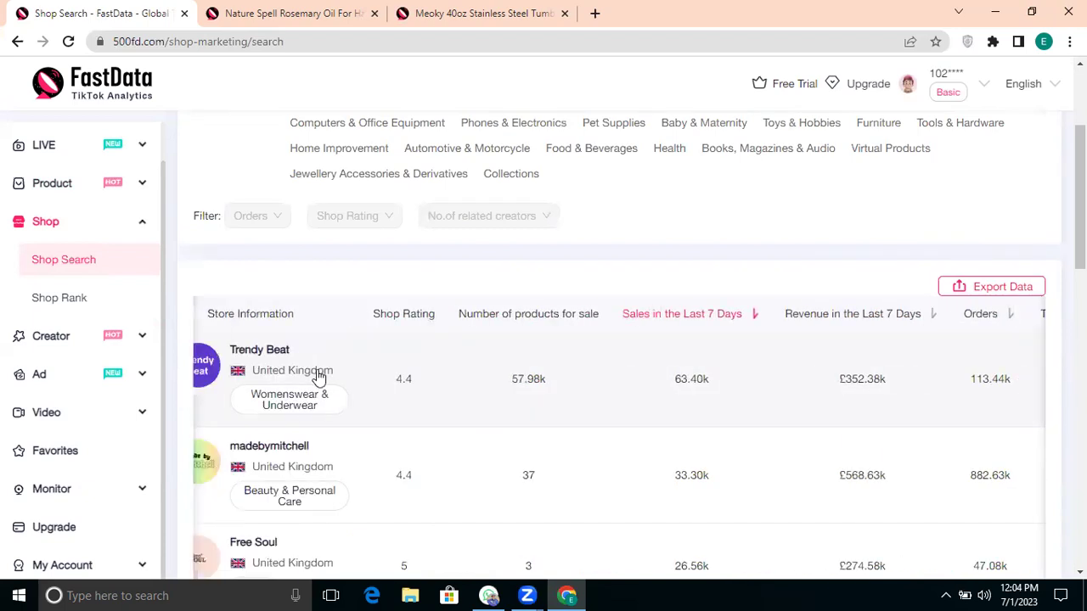
{"action": "left_click", "coordinate": [194, 364]}
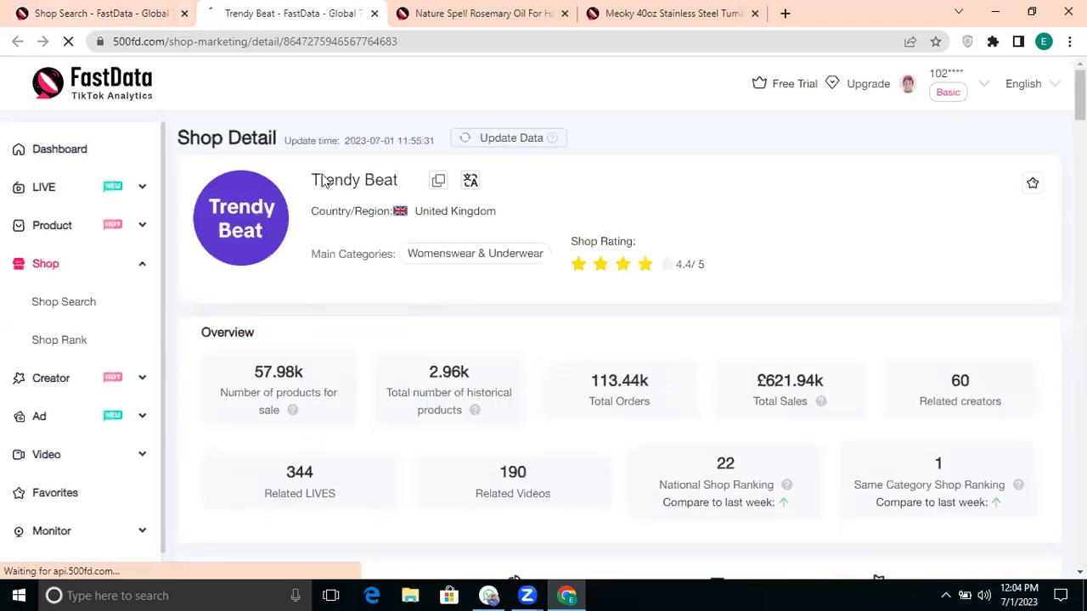
Step: View Trendy Beat's shop data for the last 180 days, then return to the last 28 days
{"action": "scroll", "coordinate": [478, 269], "scroll_direction": "down", "scroll_amount": 1}
{"action": "scroll", "coordinate": [478, 269], "scroll_direction": "down", "scroll_amount": 1}
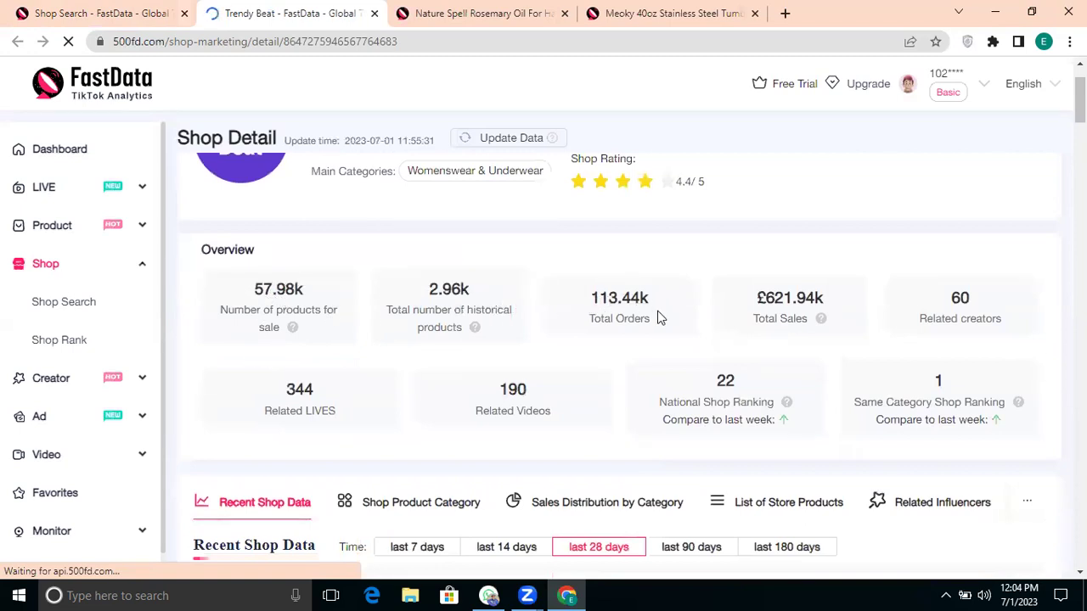
{"action": "scroll", "coordinate": [660, 303], "scroll_direction": "down", "scroll_amount": 5}
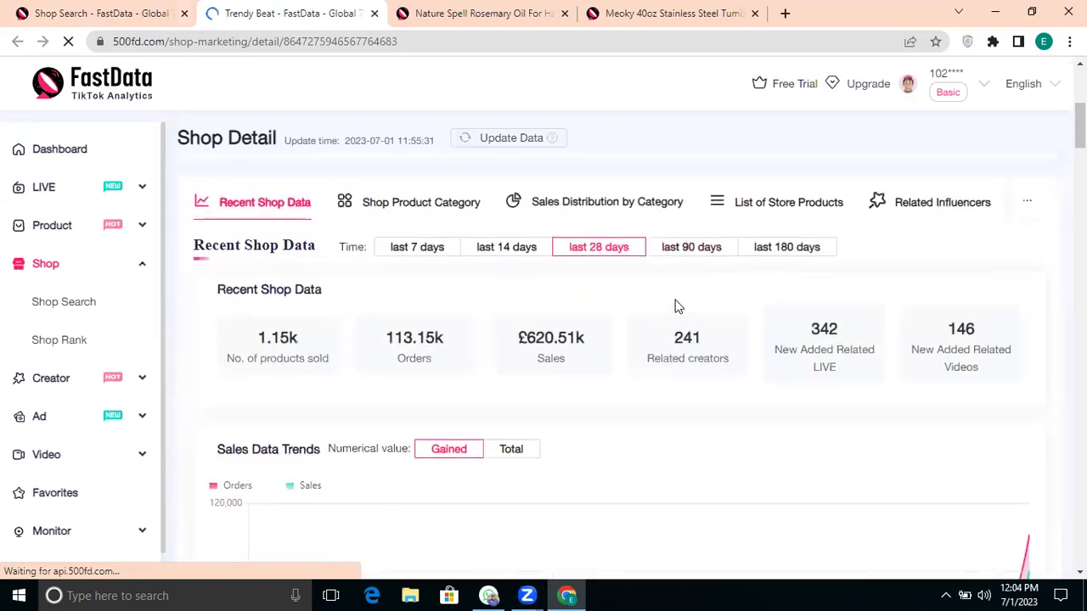
{"action": "left_click", "coordinate": [776, 252]}
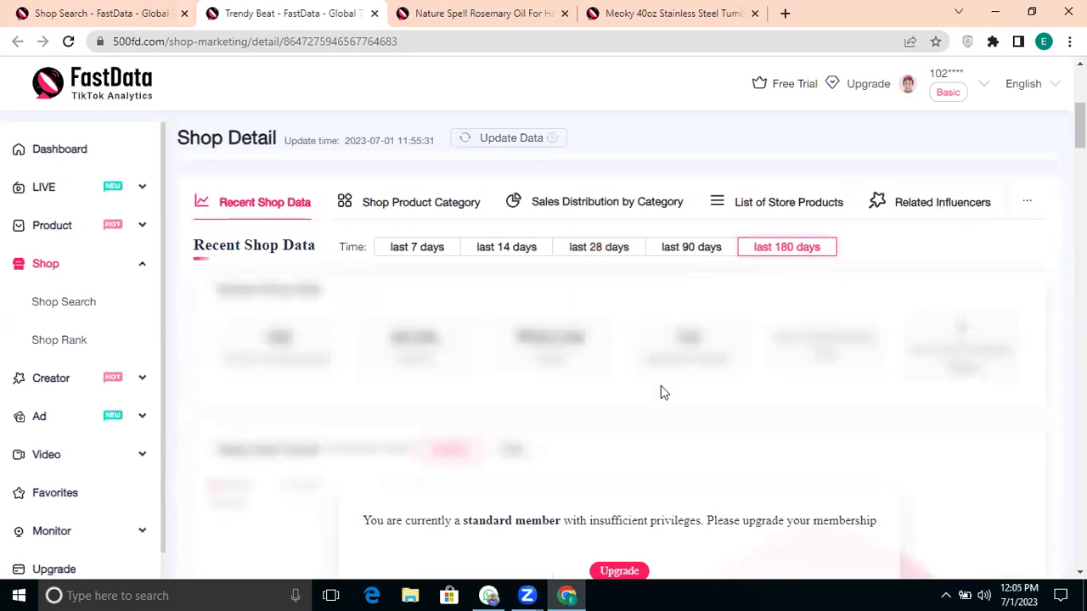
{"action": "scroll", "coordinate": [660, 389], "scroll_direction": "down", "scroll_amount": 2}
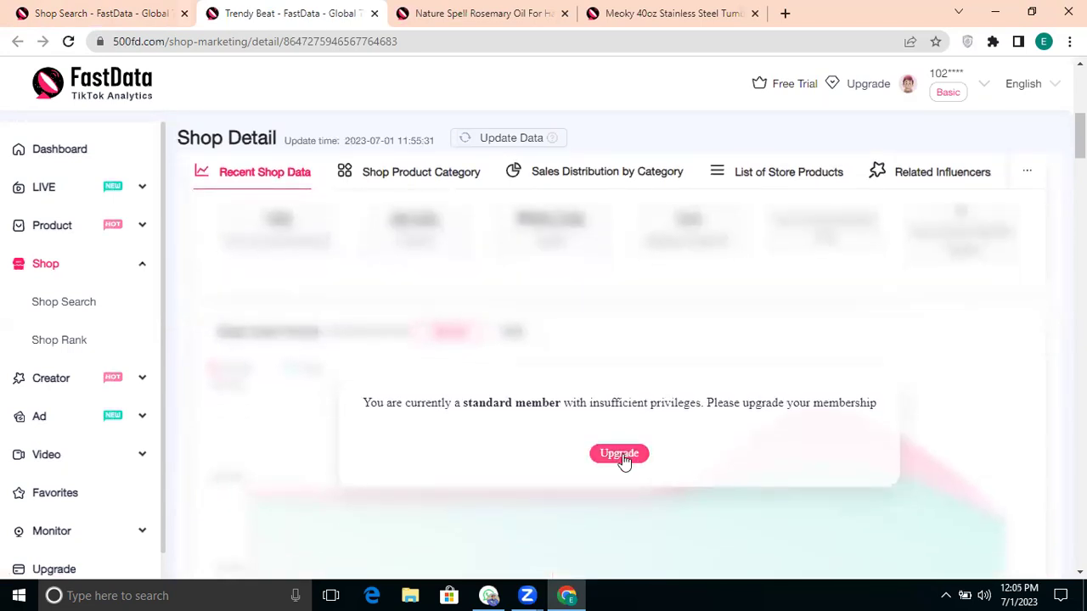
{"action": "scroll", "coordinate": [671, 254], "scroll_direction": "up", "scroll_amount": 2}
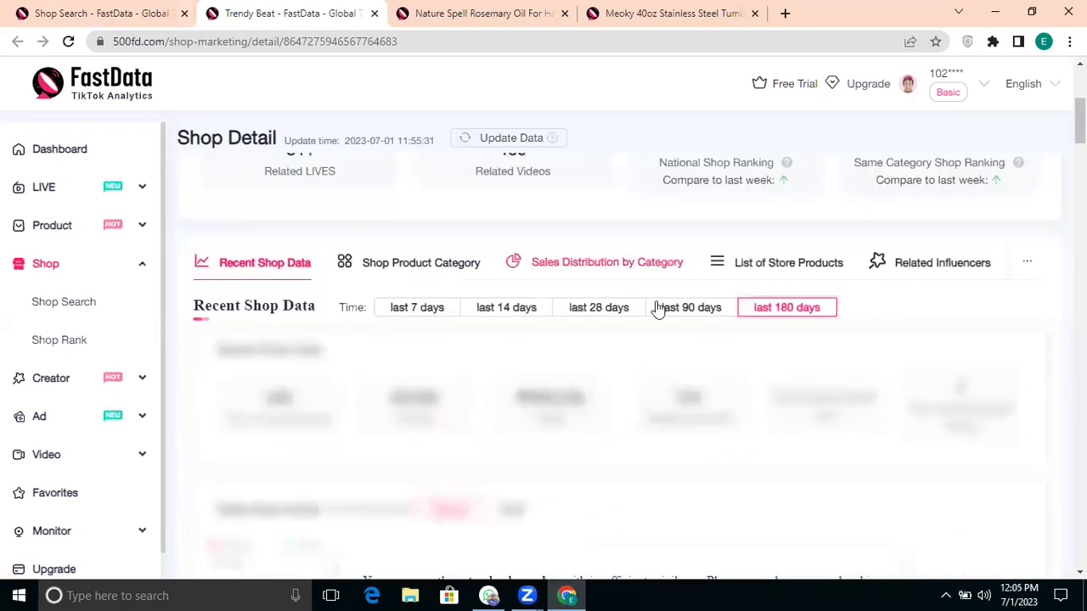
{"action": "left_click", "coordinate": [592, 310]}
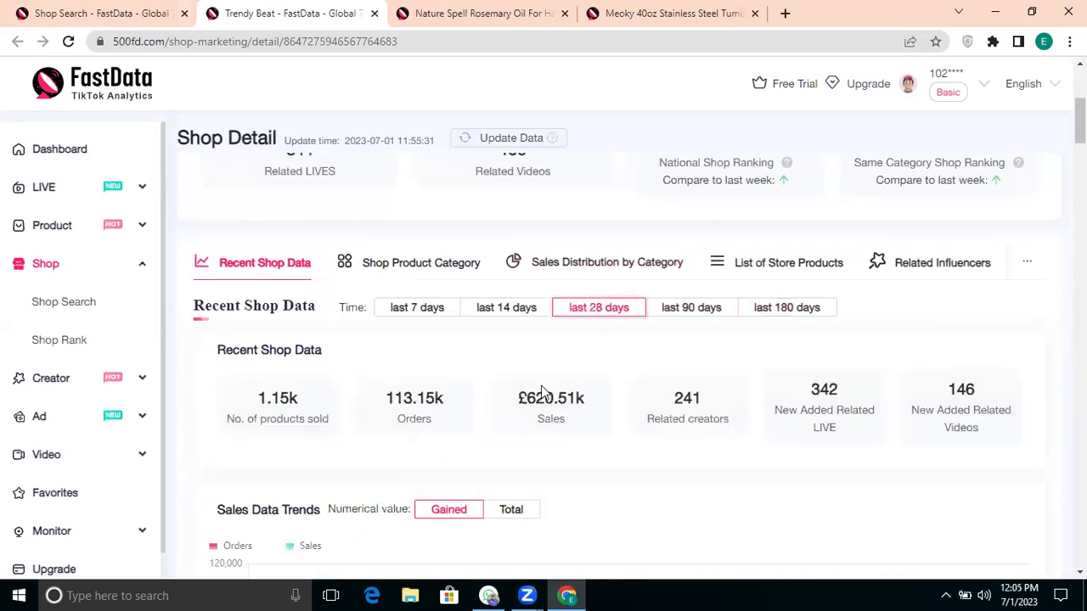
Step: Review the Sales Data Trends chart from 2023-06-04, then open Creator Search
{"action": "scroll", "coordinate": [553, 402], "scroll_direction": "down", "scroll_amount": 3}
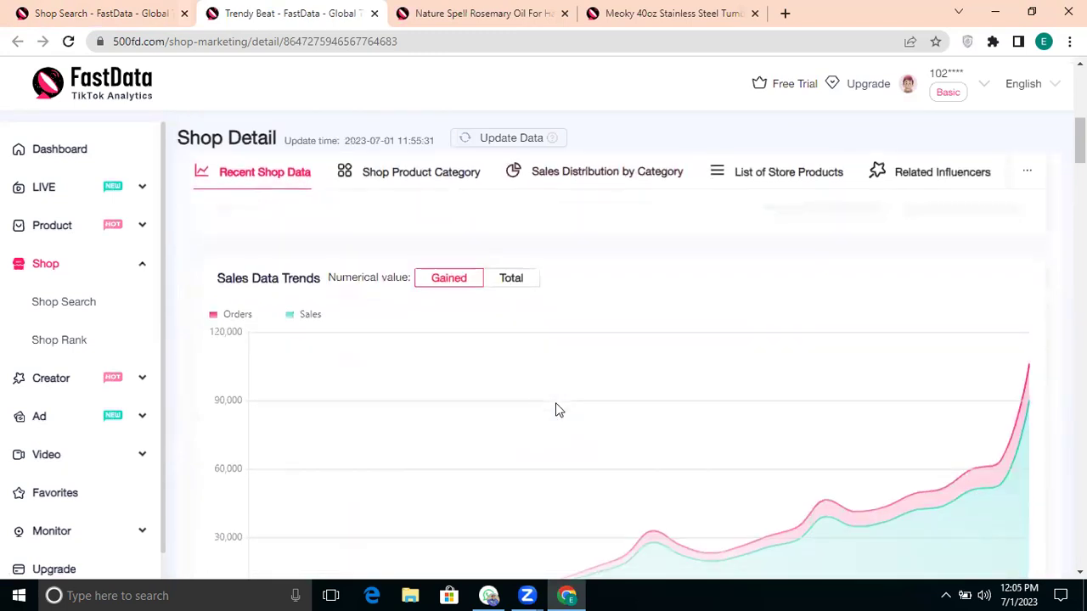
{"action": "scroll", "coordinate": [555, 402], "scroll_direction": "down", "scroll_amount": 2}
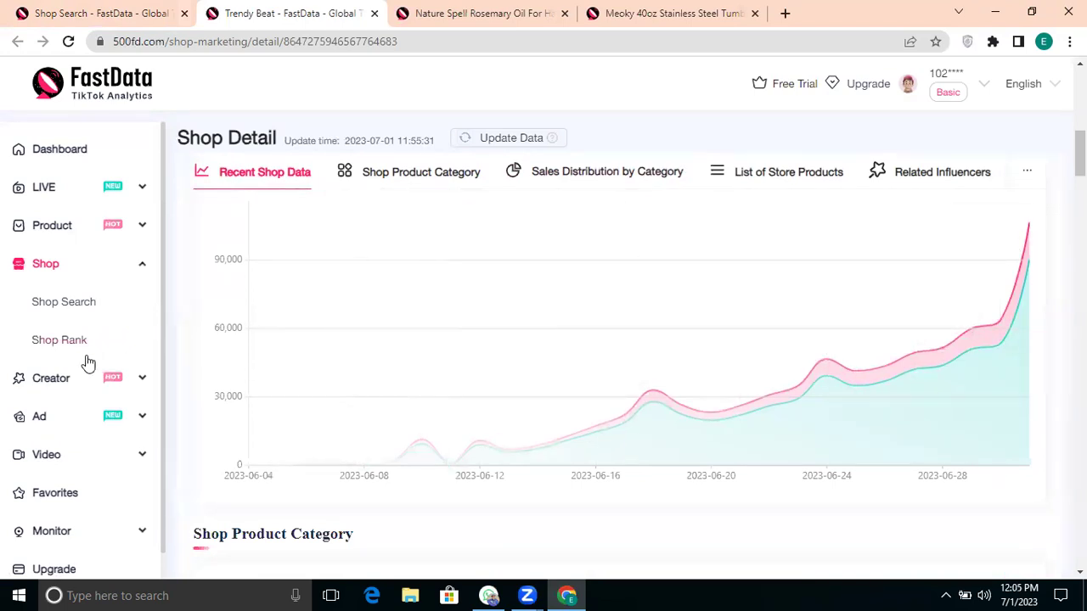
{"action": "scroll", "coordinate": [51, 380], "scroll_direction": "down", "scroll_amount": 1}
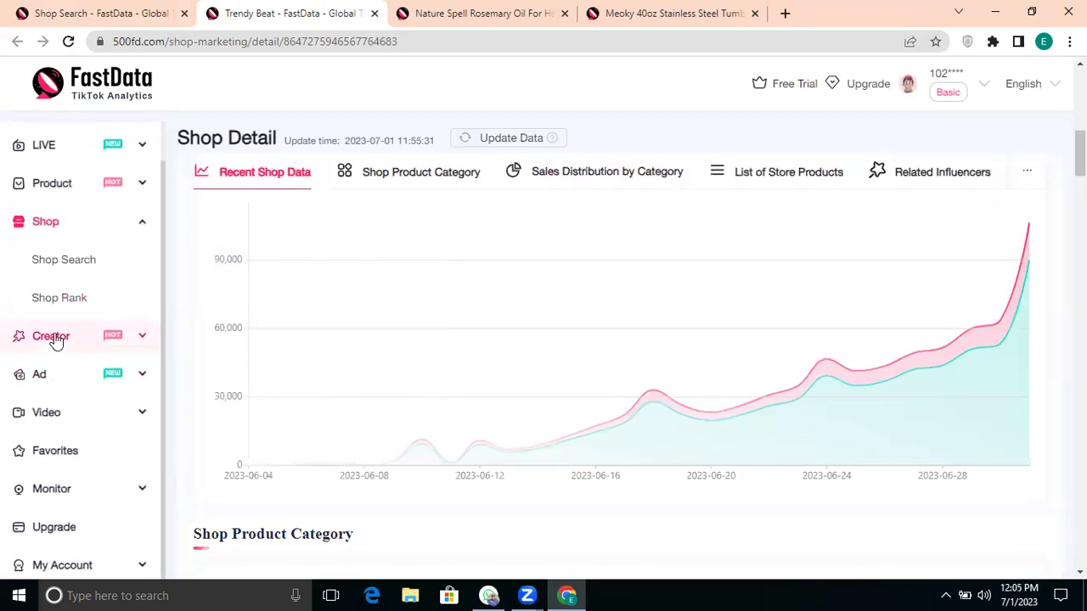
{"action": "left_click", "coordinate": [52, 338]}
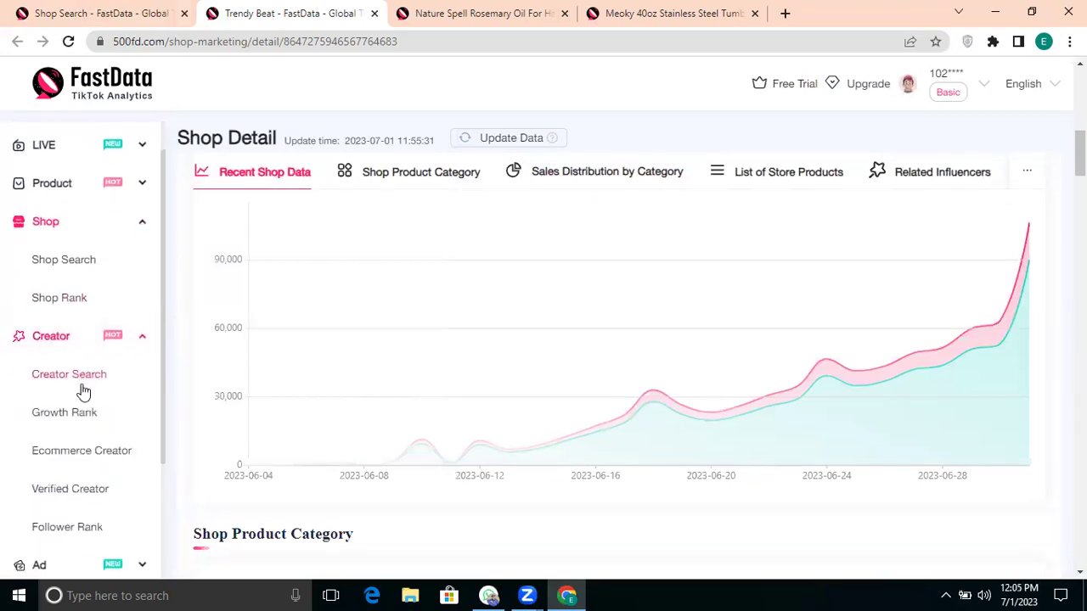
{"action": "left_click", "coordinate": [81, 387]}
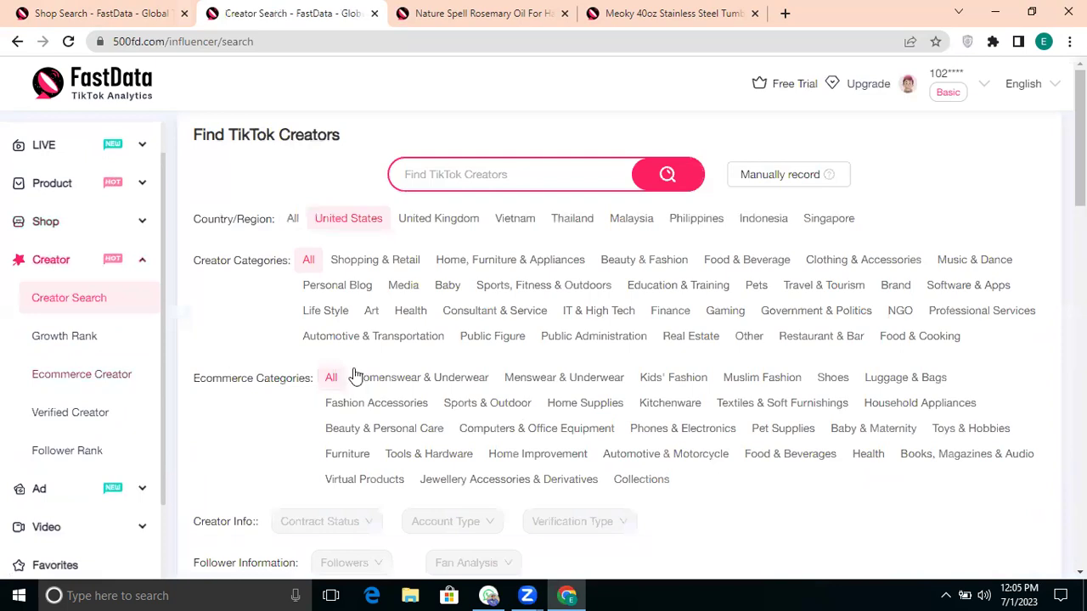
Step: Filter creators to United Kingdom, trying Computers & Office Equipment then Home Supplies categories
{"action": "scroll", "coordinate": [355, 376], "scroll_direction": "down", "scroll_amount": 3}
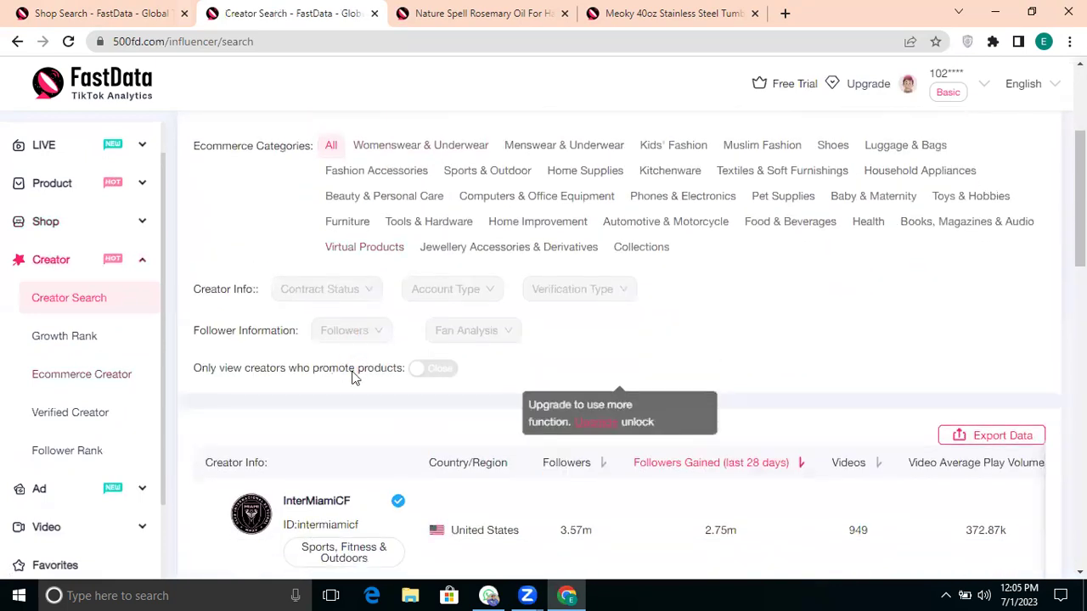
{"action": "scroll", "coordinate": [352, 380], "scroll_direction": "up", "scroll_amount": 2}
{"action": "left_click", "coordinate": [454, 126]}
{"action": "left_click", "coordinate": [459, 338]}
{"action": "scroll", "coordinate": [457, 342], "scroll_direction": "down", "scroll_amount": 1}
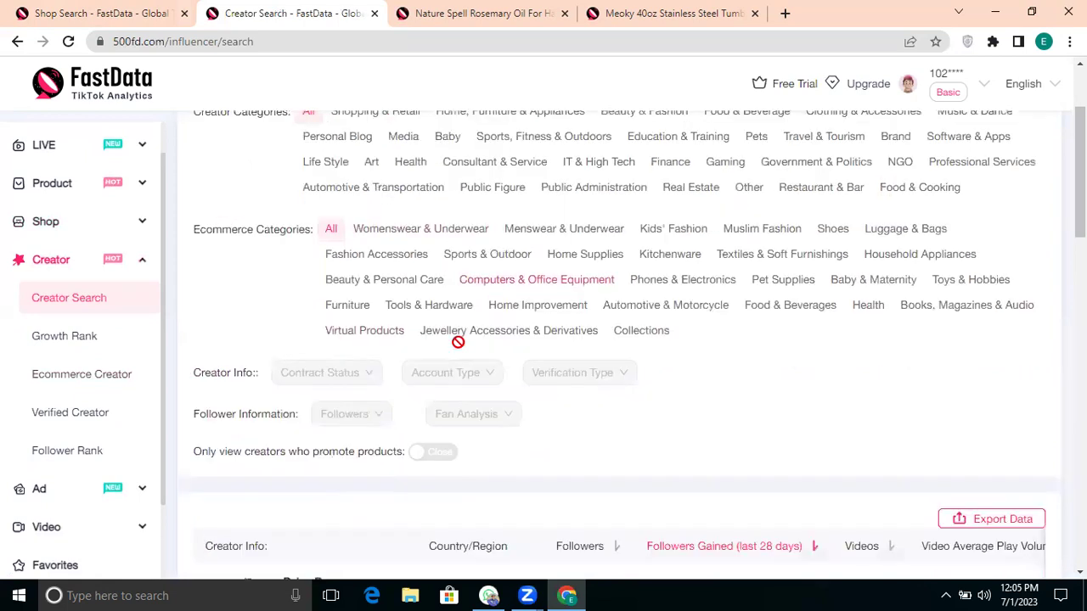
{"action": "scroll", "coordinate": [459, 342], "scroll_direction": "down", "scroll_amount": 3}
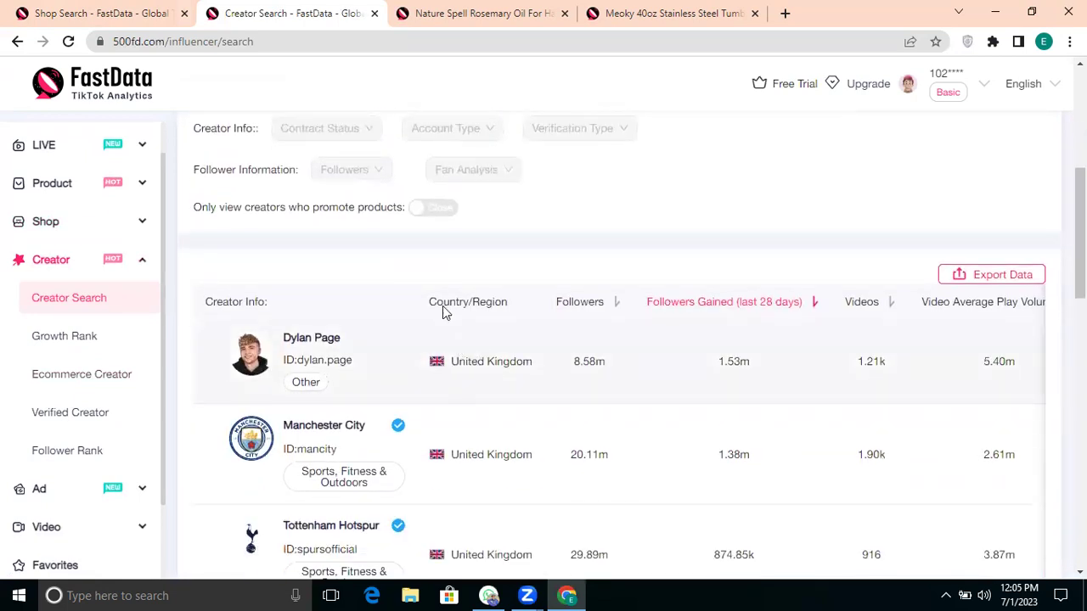
{"action": "scroll", "coordinate": [439, 313], "scroll_direction": "up", "scroll_amount": 2}
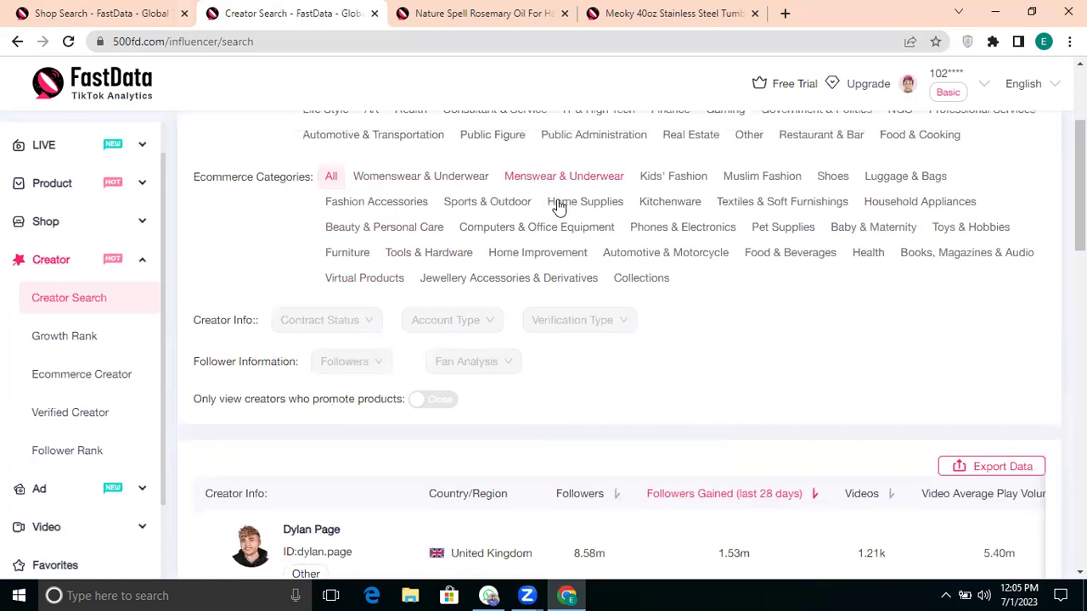
{"action": "left_click", "coordinate": [559, 204]}
{"action": "scroll", "coordinate": [560, 208], "scroll_direction": "up", "scroll_amount": 1}
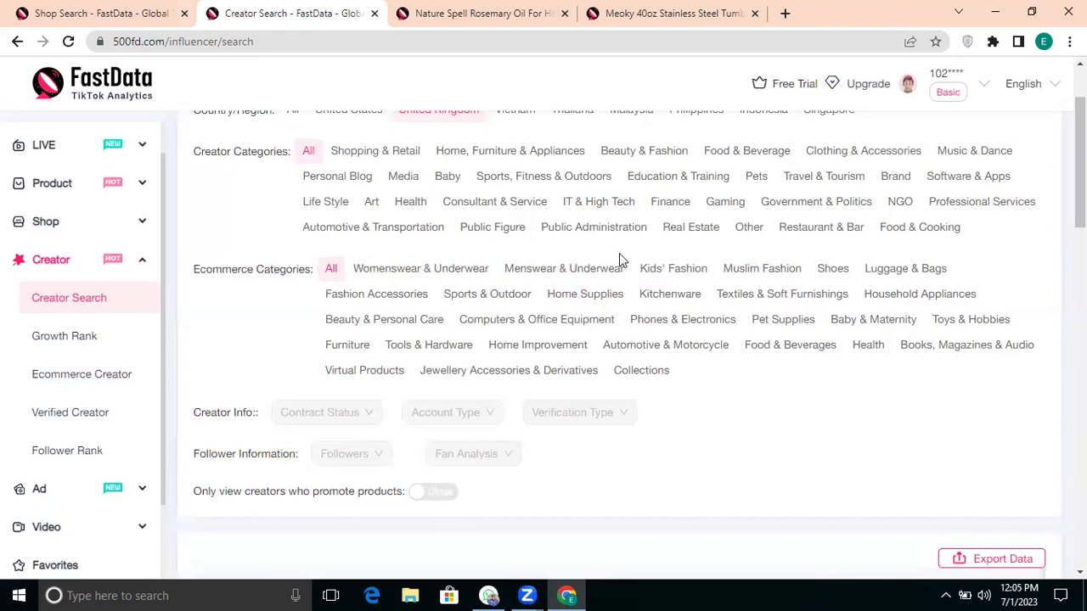
Step: Browse the UK creators ranked by 28-day follower gain, then expand the Video section
{"action": "scroll", "coordinate": [519, 252], "scroll_direction": "down", "scroll_amount": 5}
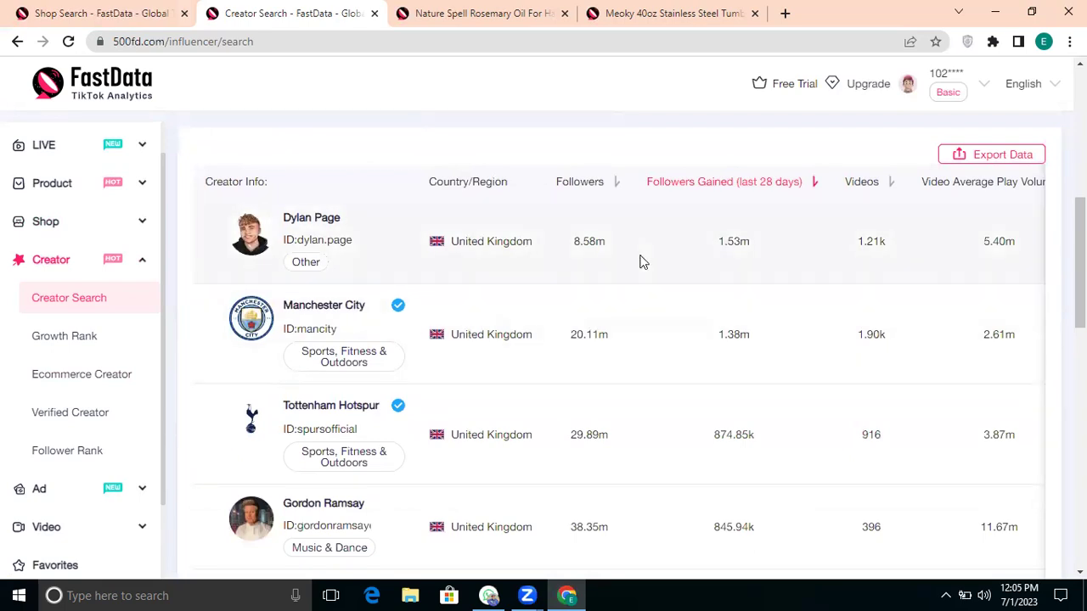
{"action": "scroll", "coordinate": [641, 260], "scroll_direction": "right", "scroll_amount": 1}
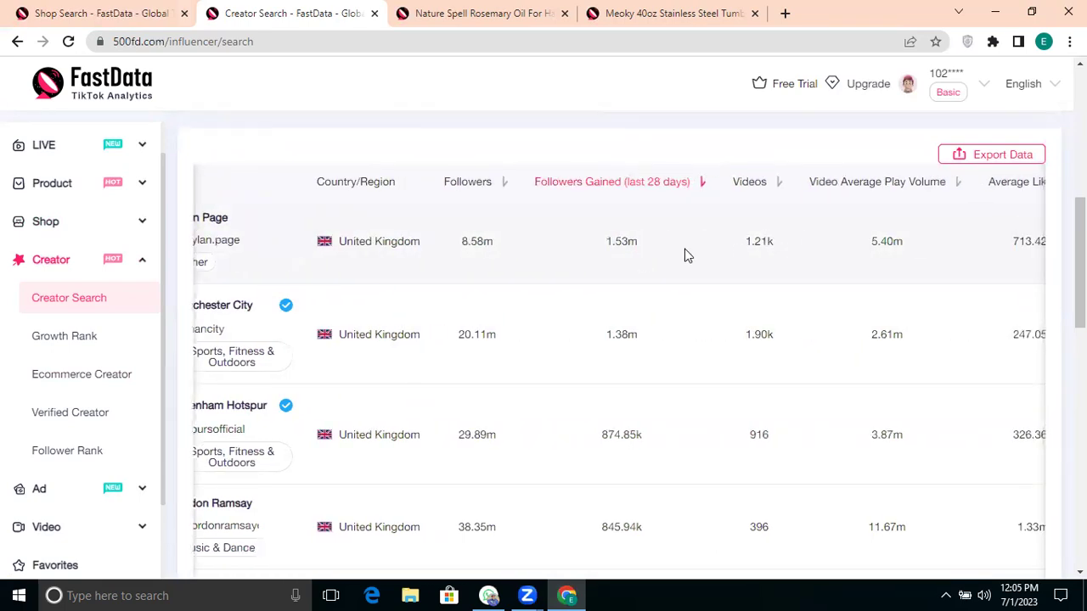
{"action": "scroll", "coordinate": [688, 256], "scroll_direction": "right", "scroll_amount": 2}
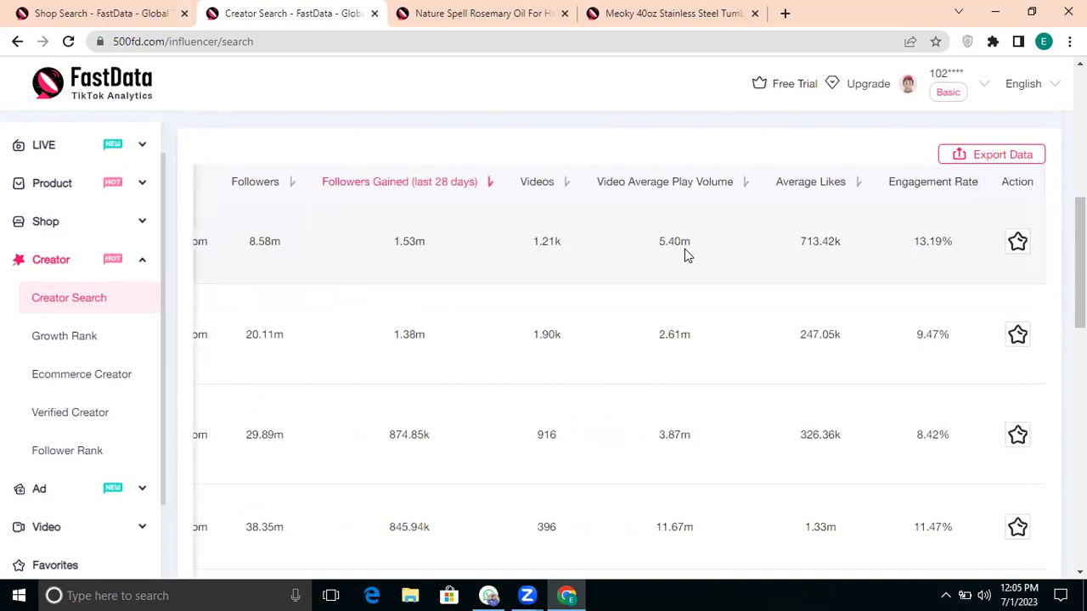
{"action": "scroll", "coordinate": [688, 256], "scroll_direction": "down", "scroll_amount": 1}
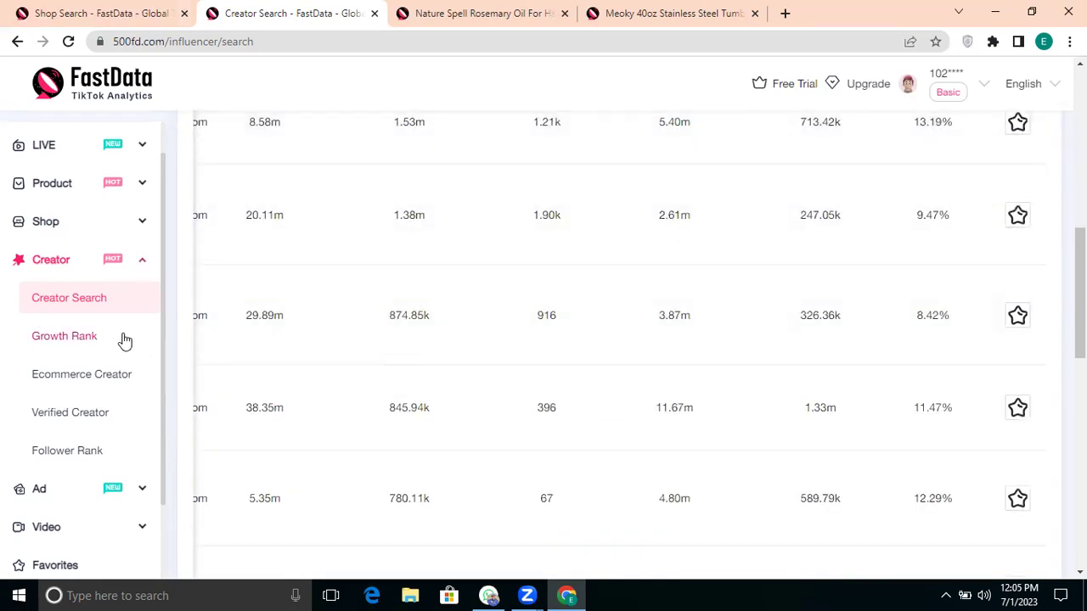
{"action": "scroll", "coordinate": [123, 341], "scroll_direction": "down", "scroll_amount": 1}
{"action": "scroll", "coordinate": [122, 344], "scroll_direction": "down", "scroll_amount": 1}
{"action": "scroll", "coordinate": [63, 412], "scroll_direction": "down", "scroll_amount": 1}
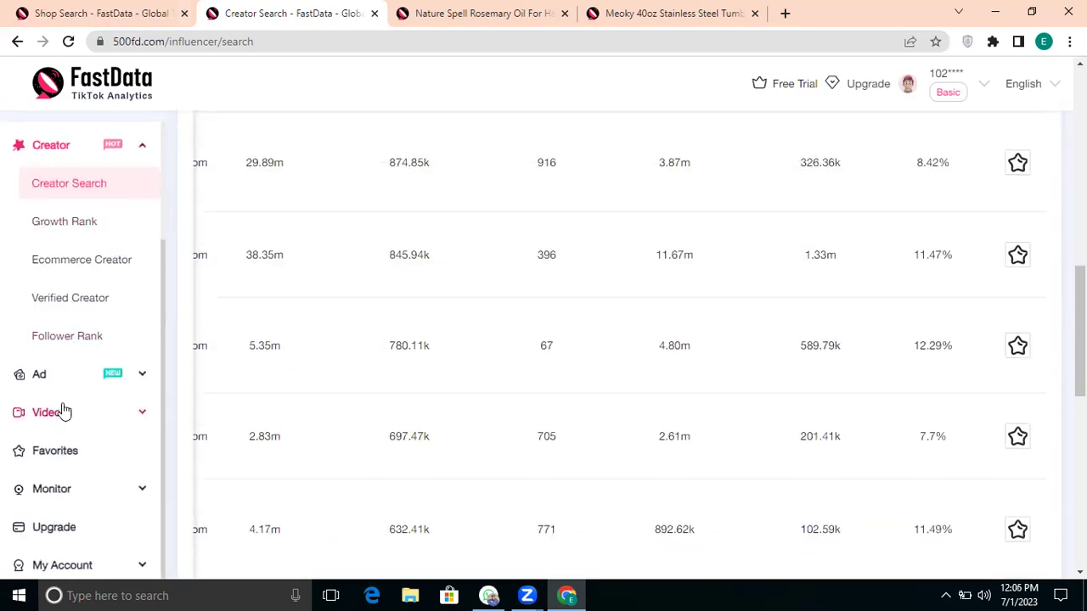
{"action": "scroll", "coordinate": [65, 485], "scroll_direction": "down", "scroll_amount": 1}
{"action": "scroll", "coordinate": [80, 416], "scroll_direction": "up", "scroll_amount": 1}
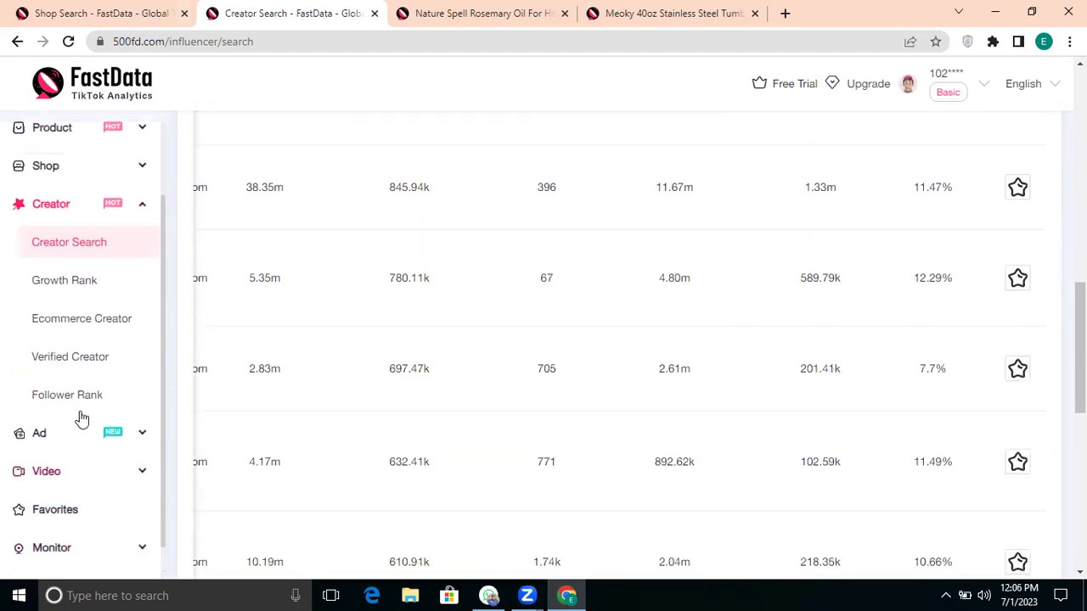
{"action": "scroll", "coordinate": [80, 416], "scroll_direction": "up", "scroll_amount": 1}
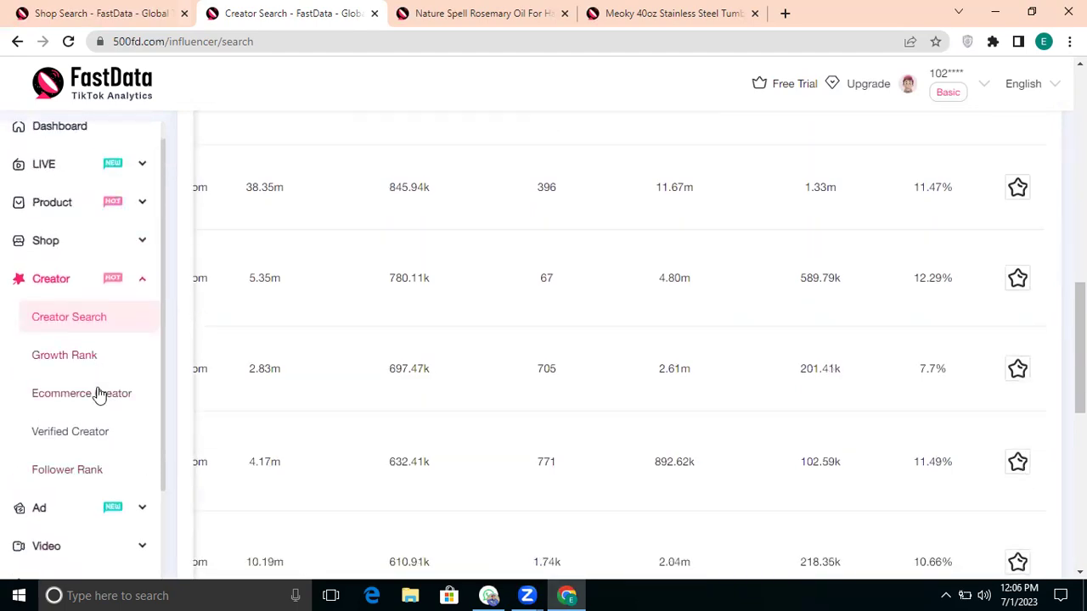
{"action": "scroll", "coordinate": [99, 395], "scroll_direction": "down", "scroll_amount": 2}
{"action": "left_click", "coordinate": [93, 413]}
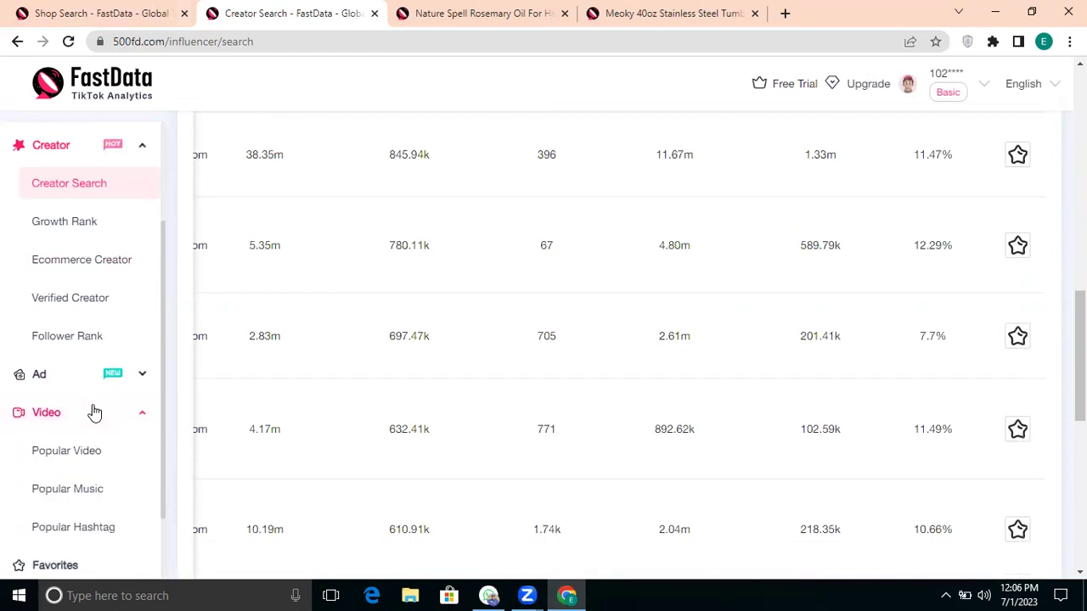
{"action": "scroll", "coordinate": [92, 413], "scroll_direction": "down", "scroll_amount": 1}
Step: Show Popular Hashtag rankings for the United Kingdom and scroll through the list
{"action": "left_click", "coordinate": [85, 399]}
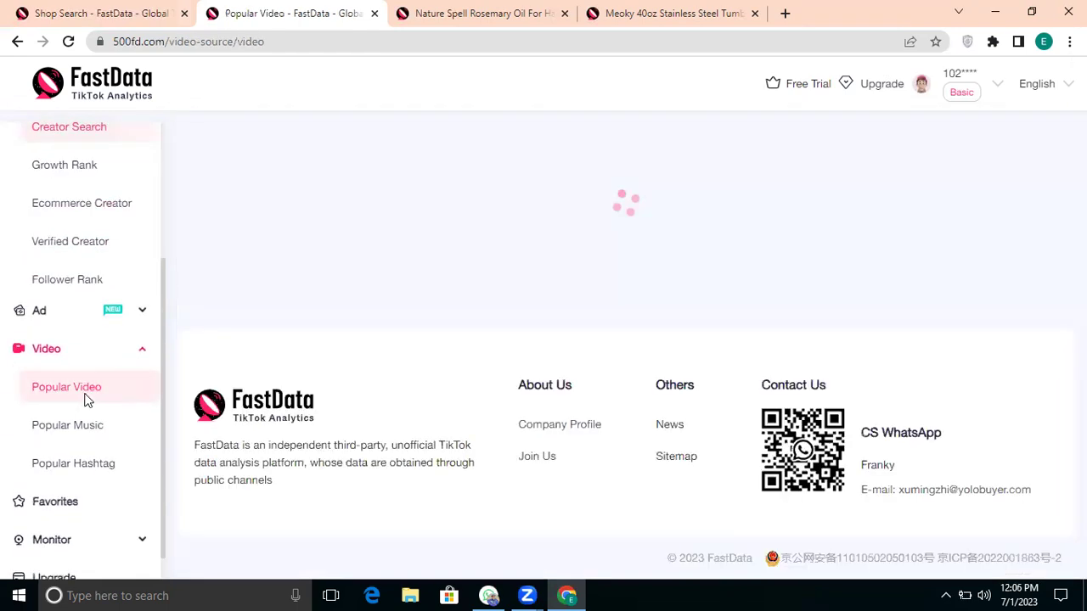
{"action": "left_click", "coordinate": [65, 412]}
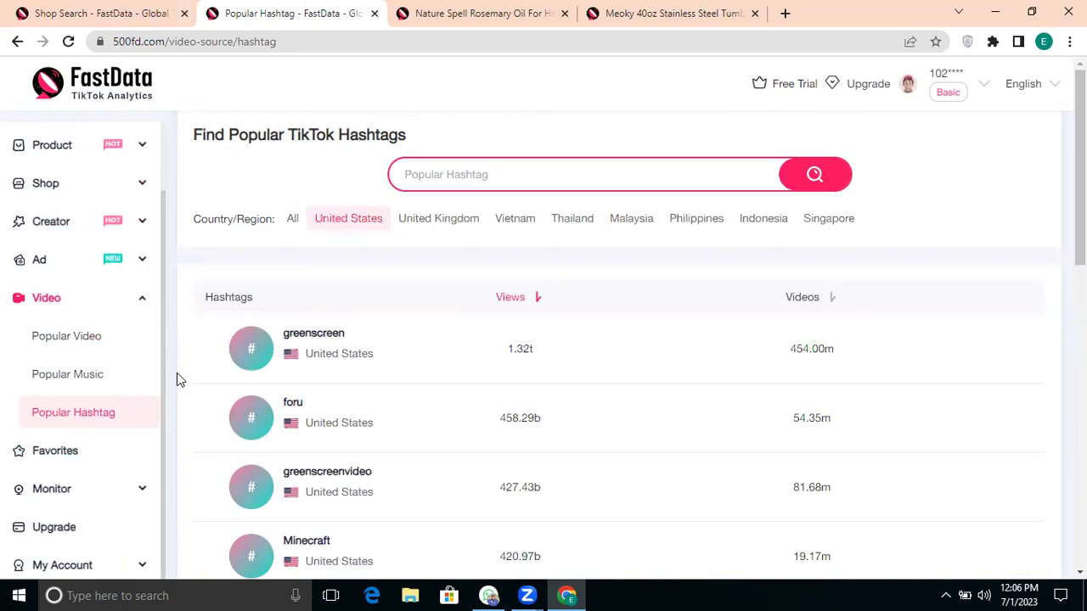
{"action": "left_click", "coordinate": [414, 222]}
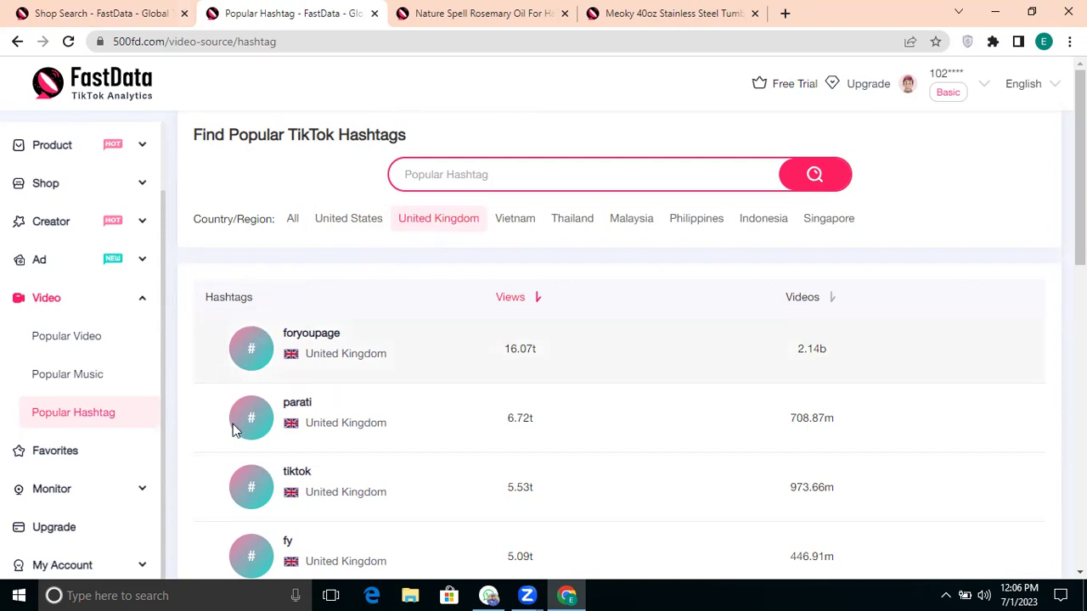
{"action": "scroll", "coordinate": [232, 424], "scroll_direction": "down", "scroll_amount": 2}
{"action": "scroll", "coordinate": [233, 424], "scroll_direction": "down", "scroll_amount": 7}
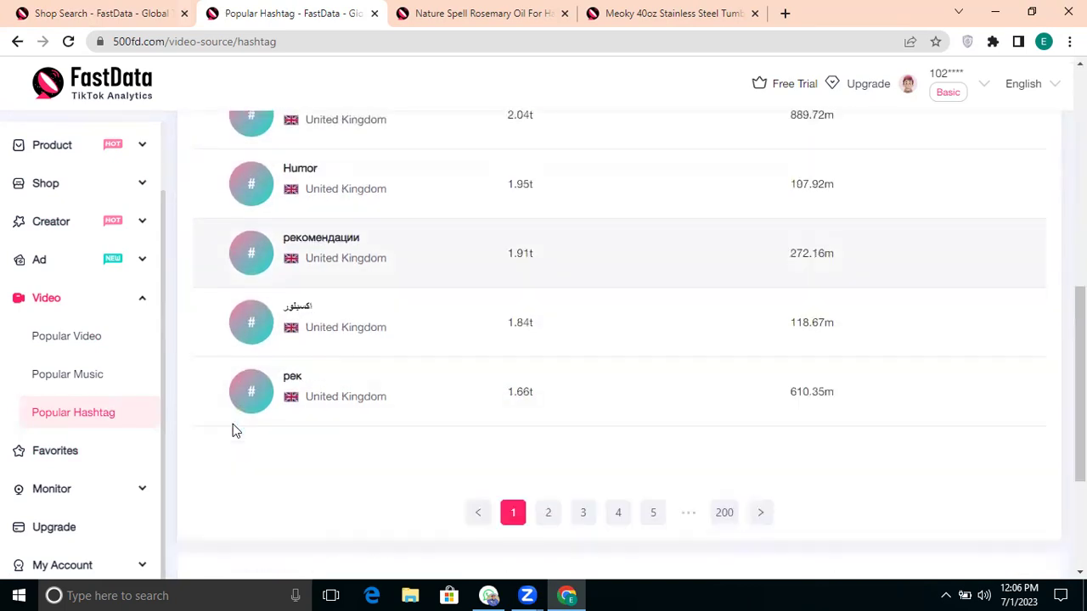
{"action": "scroll", "coordinate": [233, 423], "scroll_direction": "up", "scroll_amount": 2}
{"action": "scroll", "coordinate": [235, 430], "scroll_direction": "up", "scroll_amount": 5}
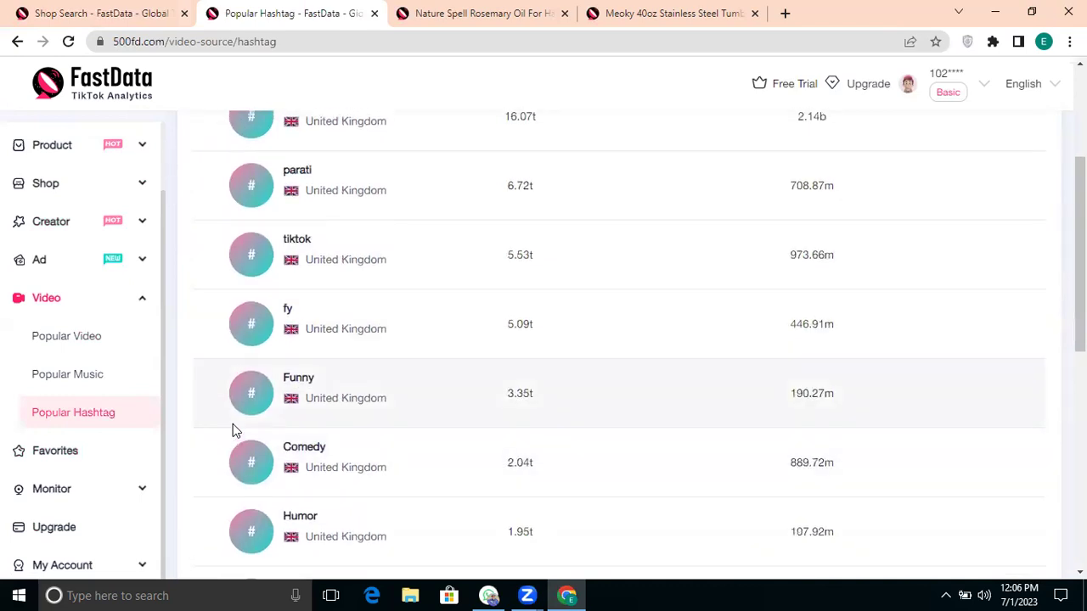
{"action": "scroll", "coordinate": [232, 425], "scroll_direction": "up", "scroll_amount": 1}
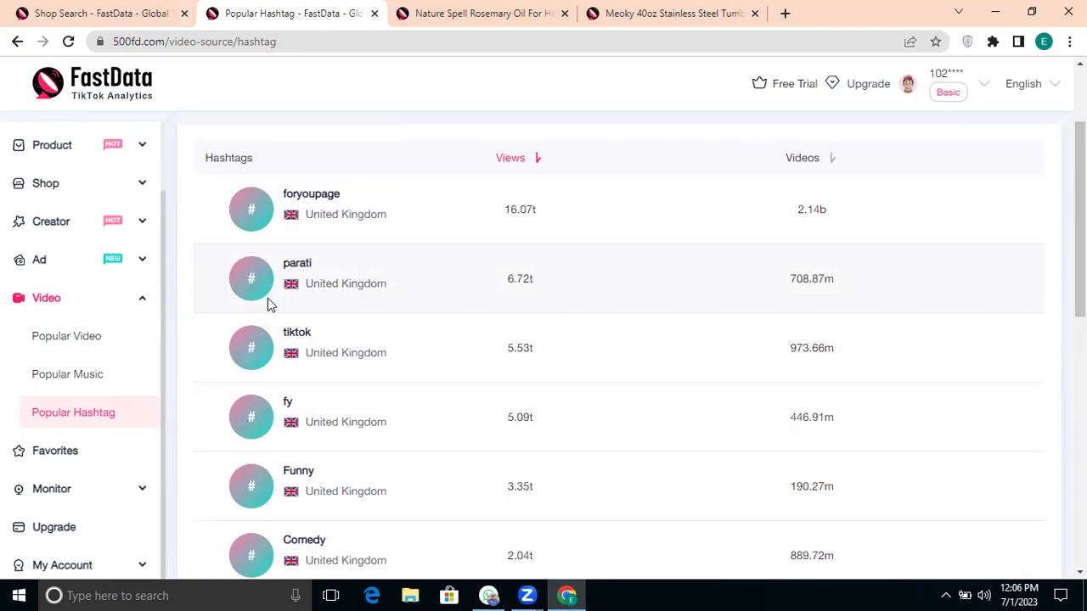
Step: Browse the Popular Music rankings, then return to the main dashboard
{"action": "left_click", "coordinate": [124, 376]}
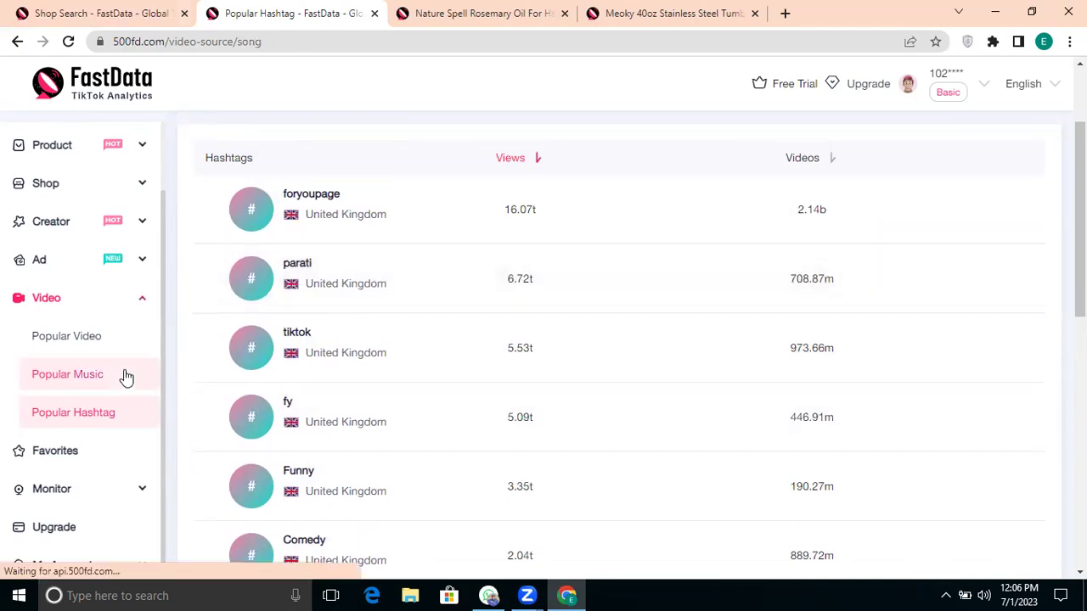
{"action": "scroll", "coordinate": [356, 397], "scroll_direction": "down", "scroll_amount": 4}
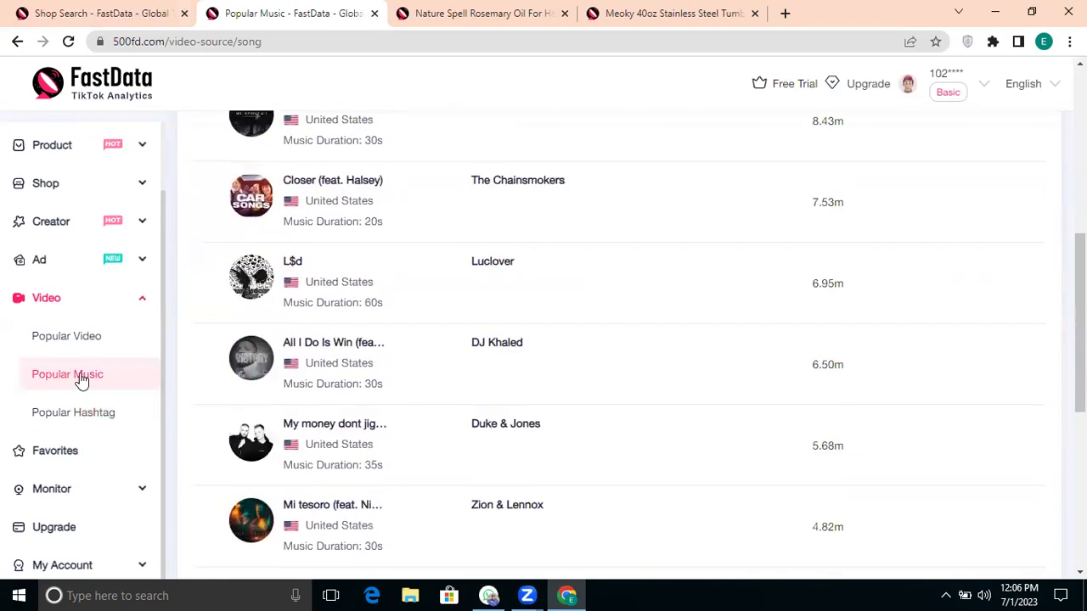
{"action": "scroll", "coordinate": [80, 379], "scroll_direction": "up", "scroll_amount": 3}
{"action": "left_click", "coordinate": [88, 152]}
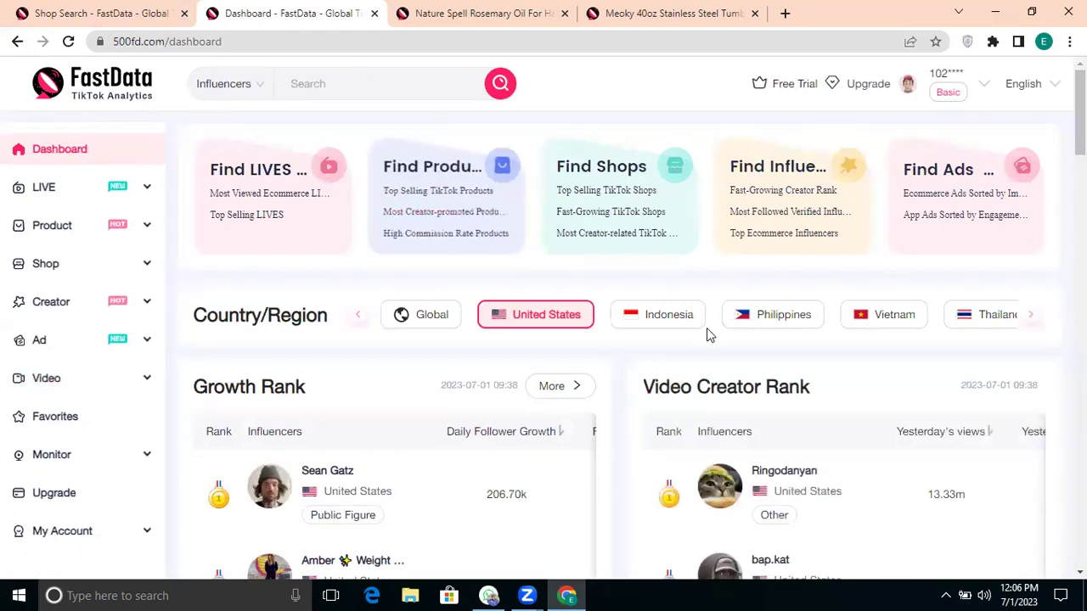
Step: Switch the dashboard to United Kingdom, with madebymitchell leading TT Shop Rank at 14.78k daily orders, then open Product Search
{"action": "scroll", "coordinate": [736, 333], "scroll_direction": "right", "scroll_amount": 3}
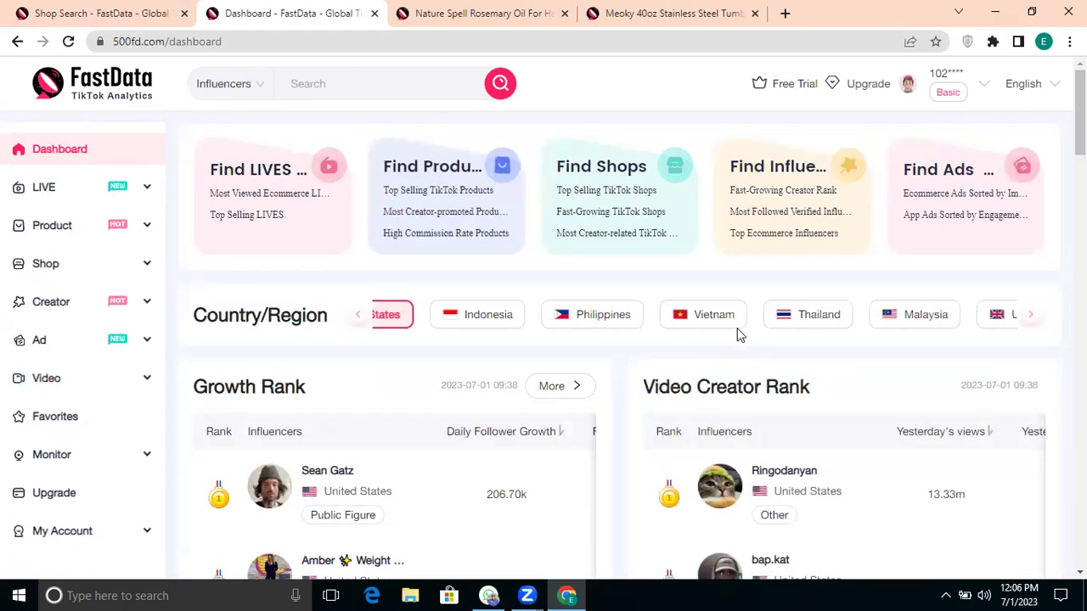
{"action": "left_click", "coordinate": [938, 307]}
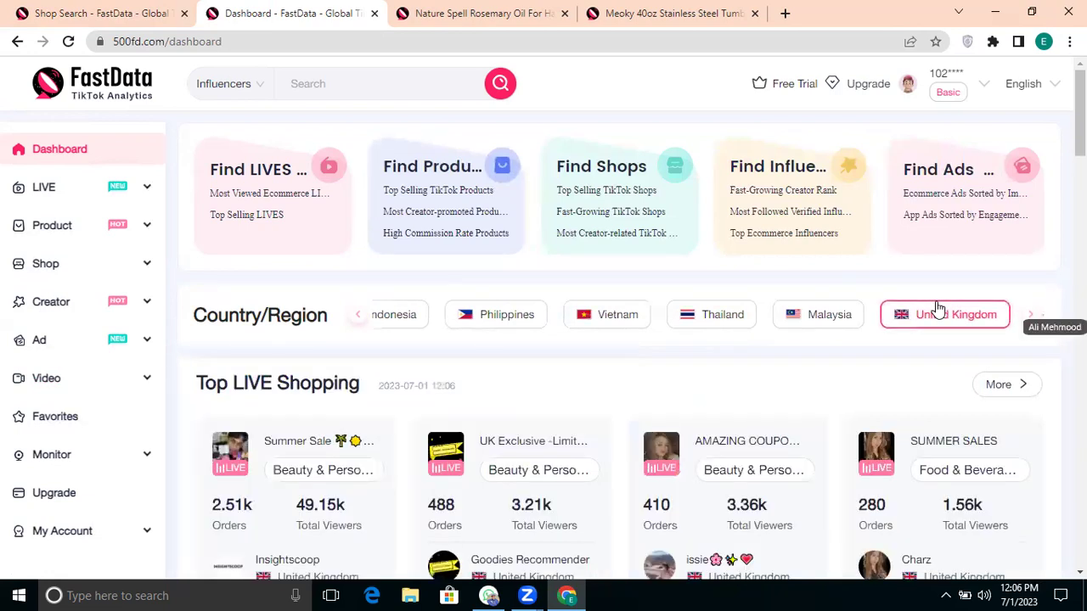
{"action": "scroll", "coordinate": [790, 334], "scroll_direction": "down", "scroll_amount": 5}
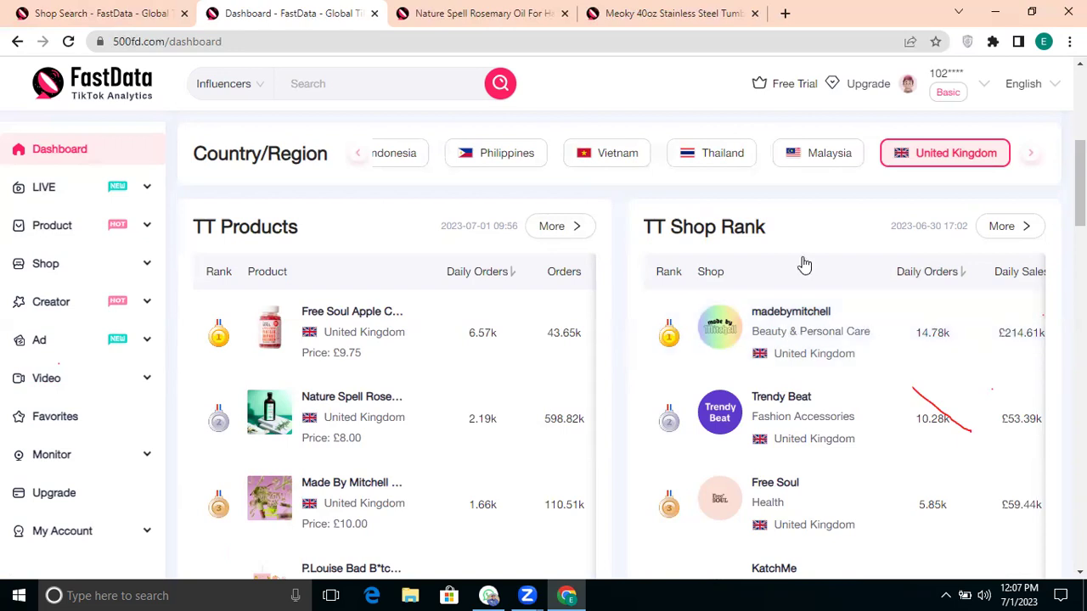
{"action": "scroll", "coordinate": [803, 263], "scroll_direction": "down", "scroll_amount": 2}
{"action": "scroll", "coordinate": [803, 263], "scroll_direction": "down", "scroll_amount": 3}
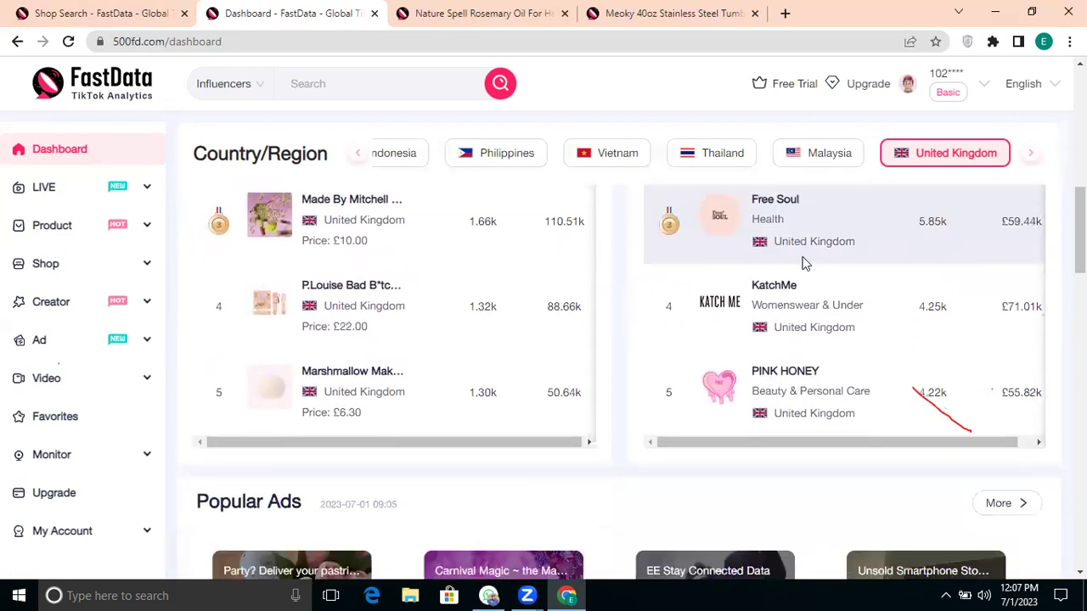
{"action": "scroll", "coordinate": [153, 280], "scroll_direction": "down", "scroll_amount": 4}
{"action": "left_click", "coordinate": [83, 238]}
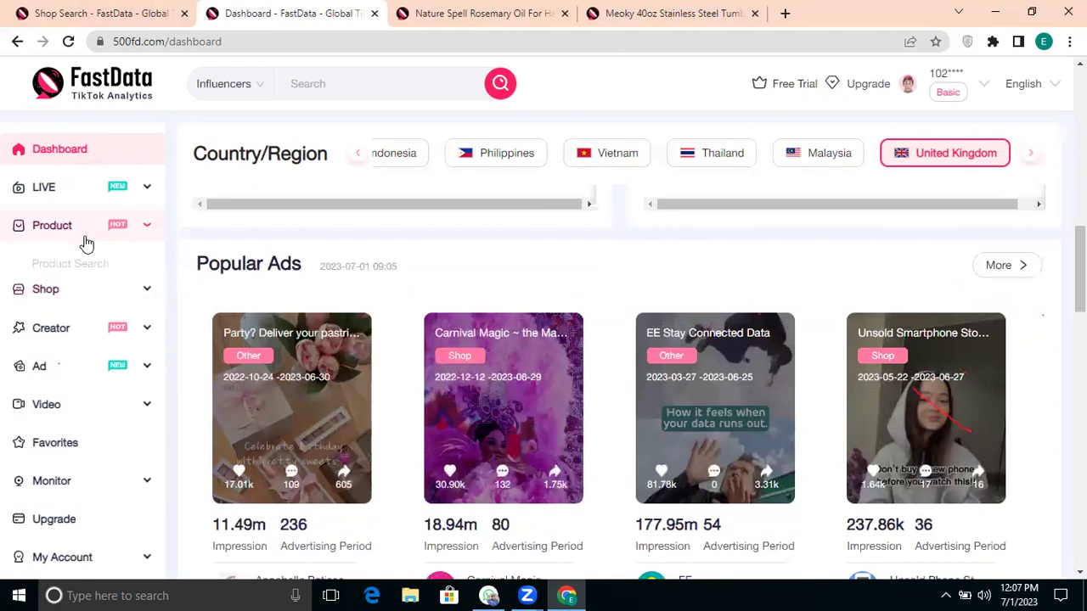
{"action": "left_click", "coordinate": [82, 264]}
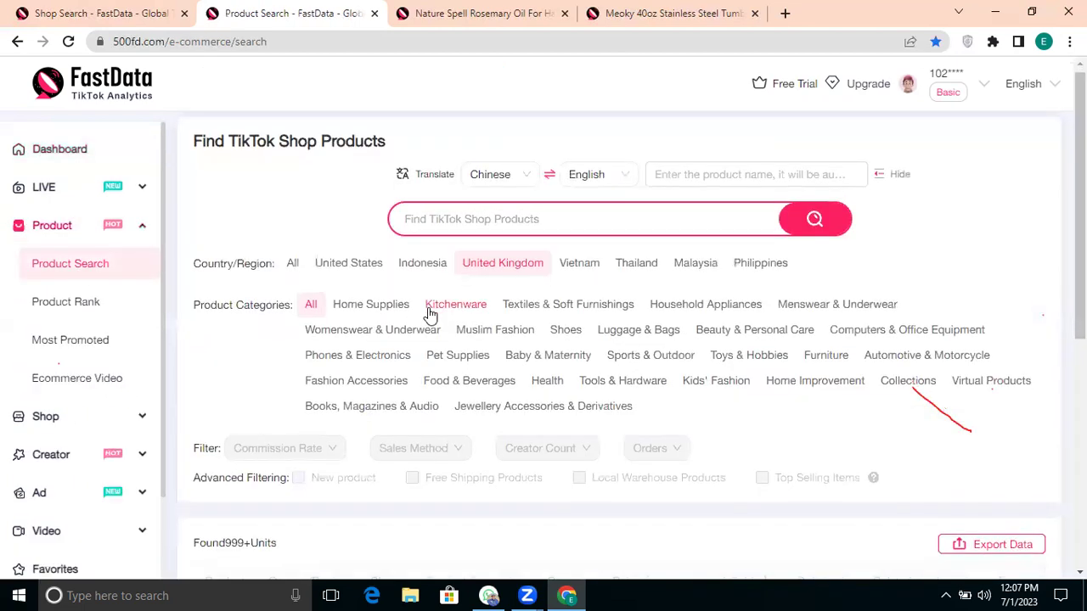
Step: Filter products to Home Supplies and view the Long Handled cleaning-set image in its own tab
{"action": "scroll", "coordinate": [427, 312], "scroll_direction": "down", "scroll_amount": 2}
{"action": "left_click", "coordinate": [393, 162]}
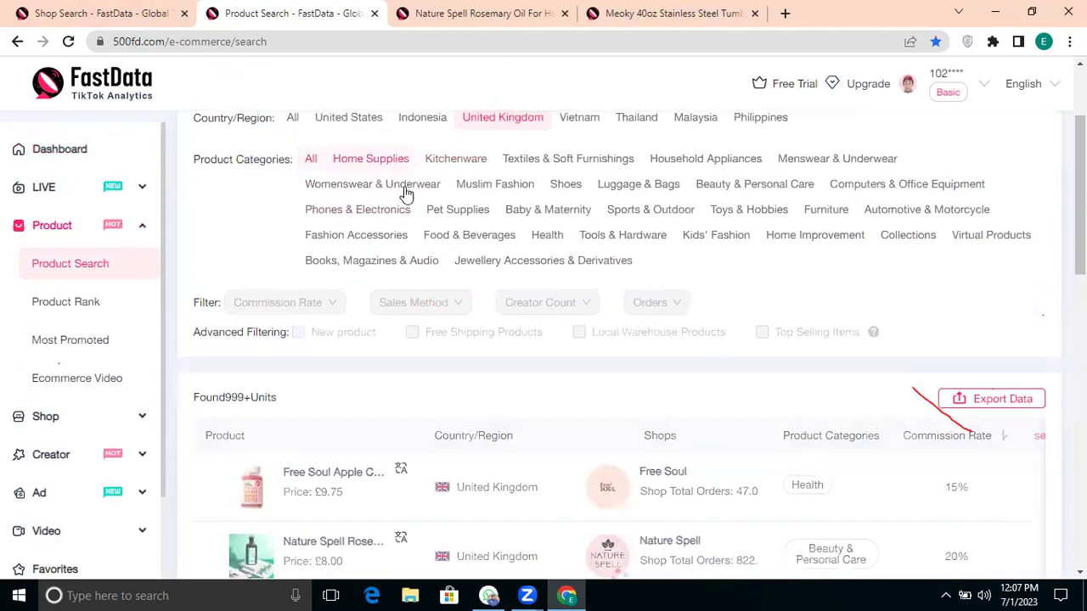
{"action": "scroll", "coordinate": [436, 291], "scroll_direction": "down", "scroll_amount": 2}
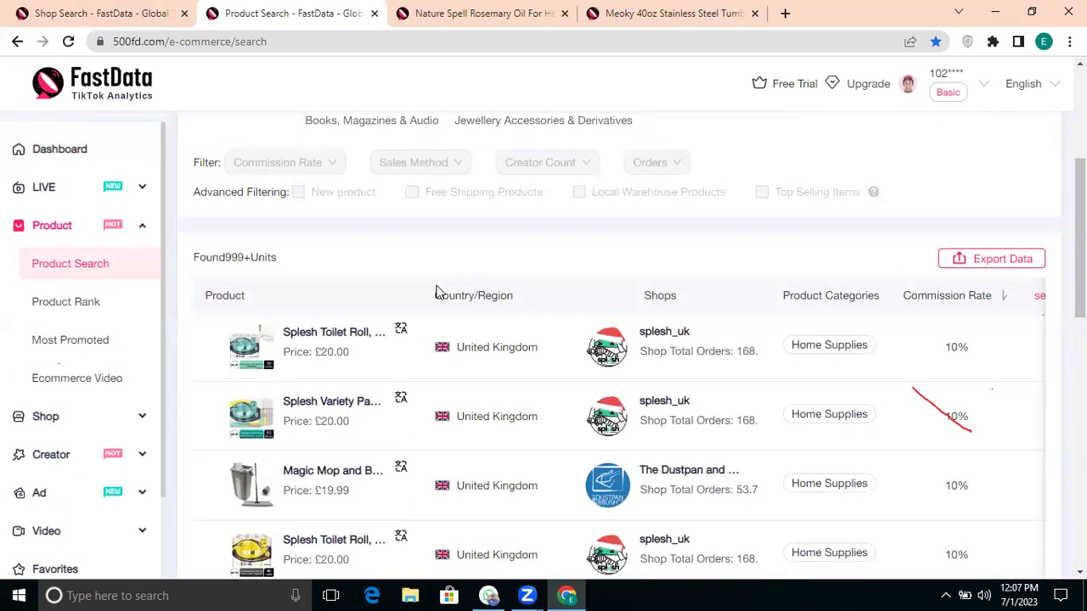
{"action": "scroll", "coordinate": [345, 382], "scroll_direction": "down", "scroll_amount": 7}
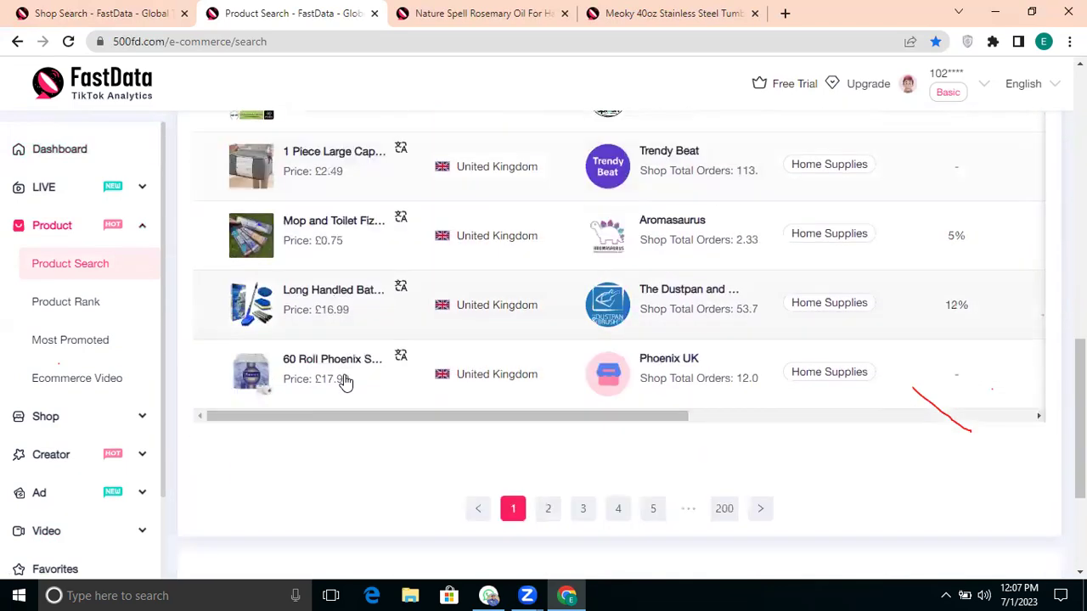
{"action": "right_click", "coordinate": [259, 277]}
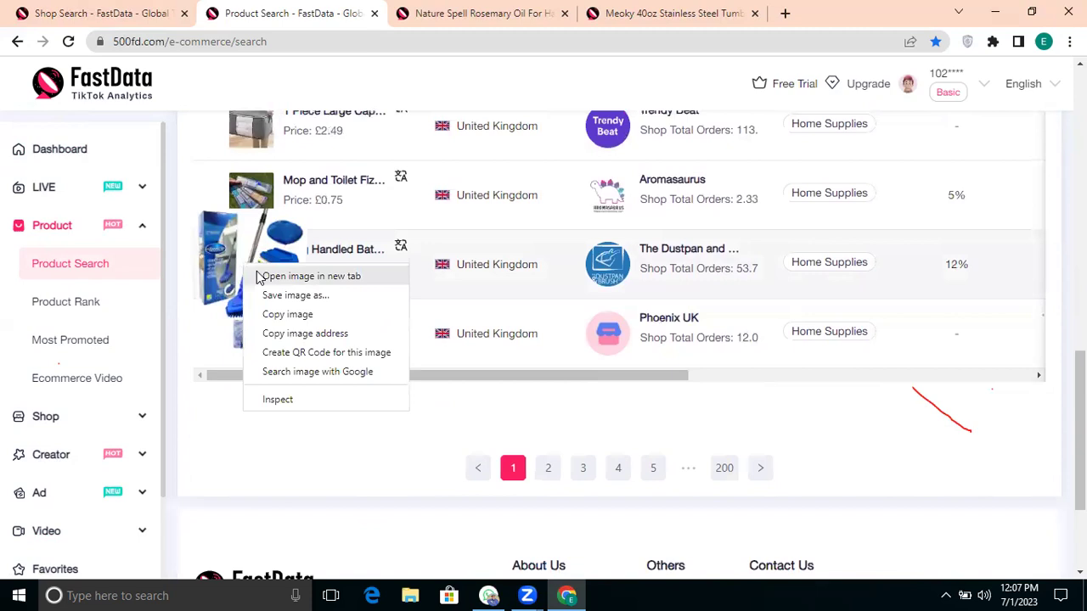
{"action": "left_click", "coordinate": [260, 277]}
{"action": "left_click", "coordinate": [399, 27]}
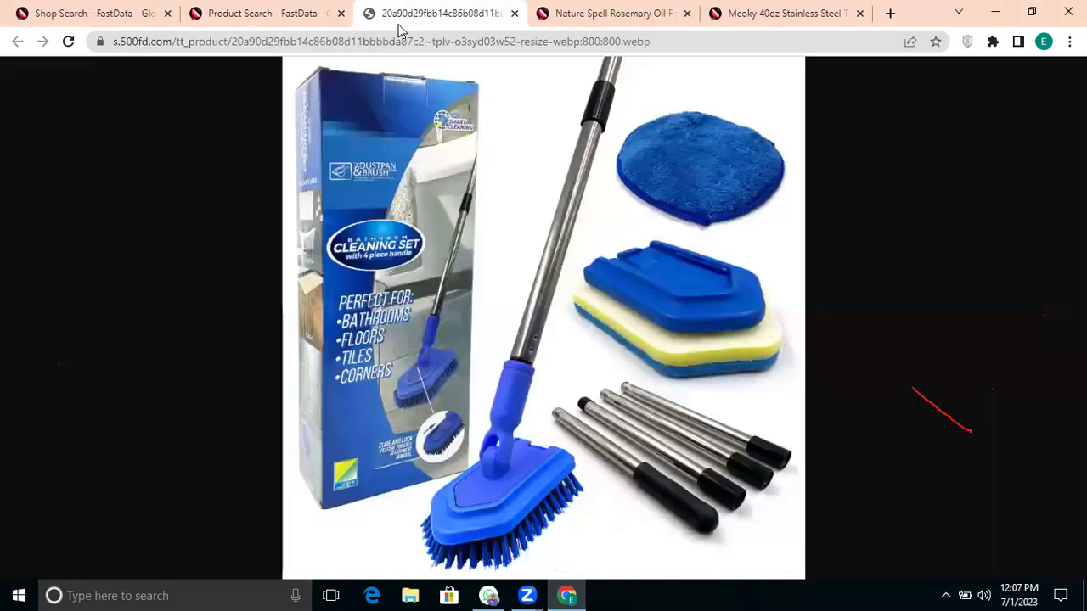
{"action": "key", "text": "ctrl+shift+Tab"}
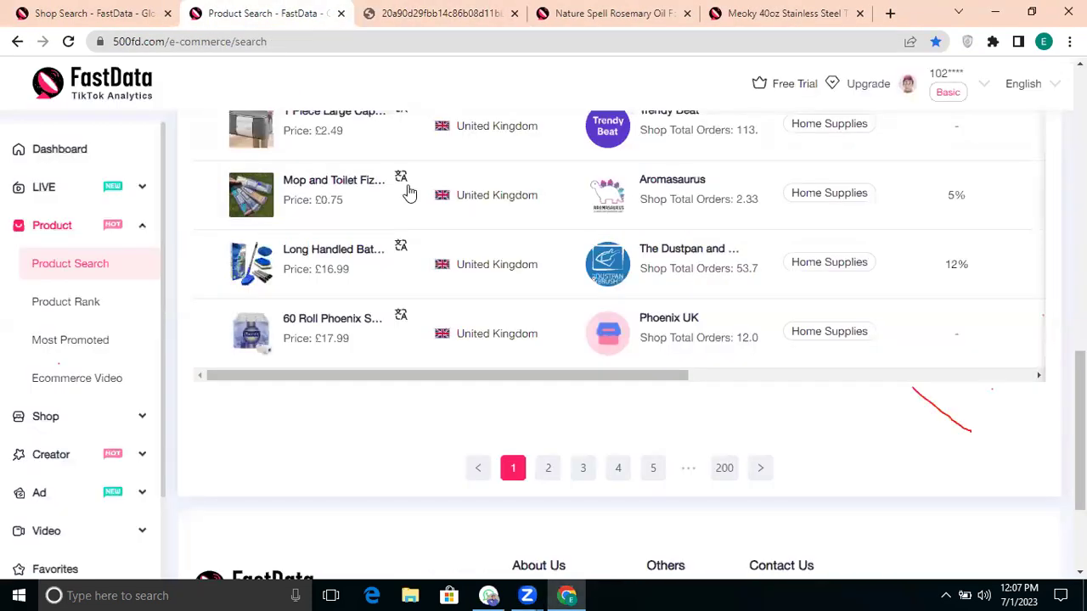
Step: Scroll sideways through the Home Supplies product search results columns
{"action": "scroll", "coordinate": [580, 293], "scroll_direction": "right", "scroll_amount": 5}
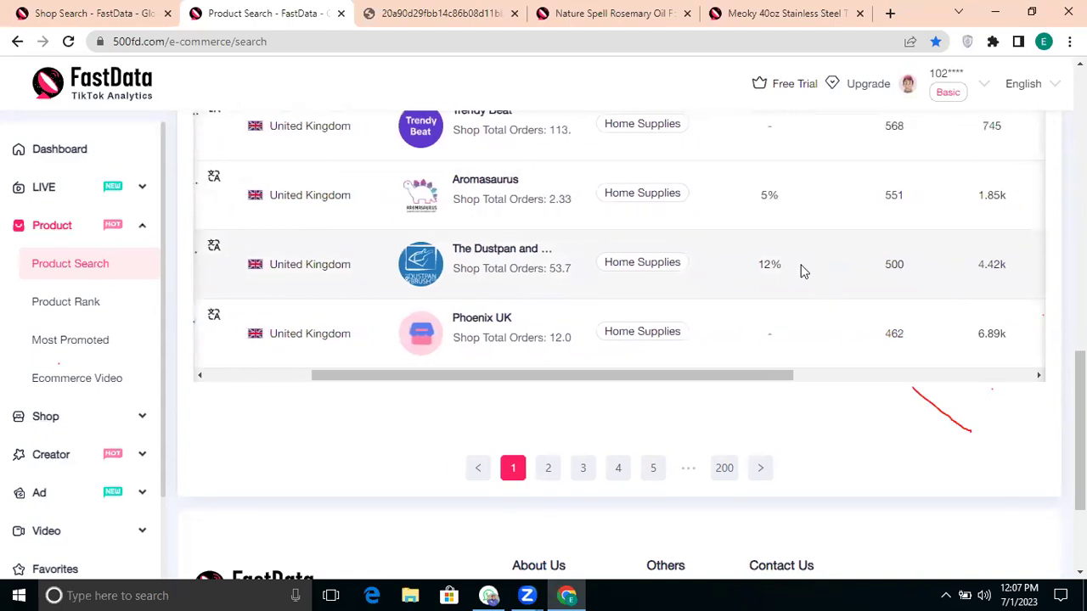
{"action": "scroll", "coordinate": [804, 271], "scroll_direction": "left", "scroll_amount": 1}
{"action": "scroll", "coordinate": [924, 308], "scroll_direction": "right", "scroll_amount": 4}
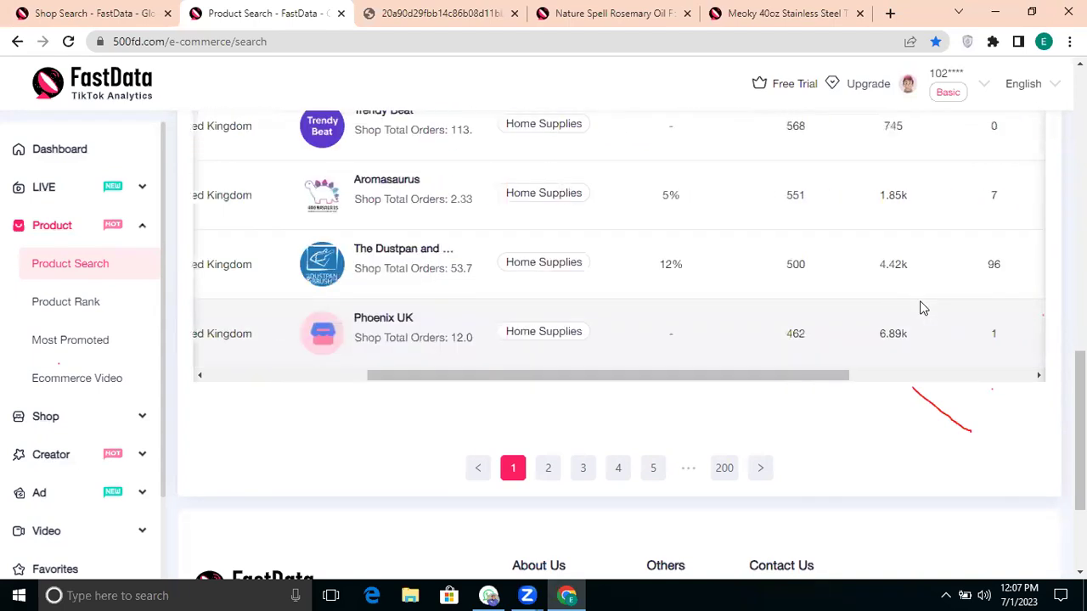
{"action": "scroll", "coordinate": [841, 266], "scroll_direction": "right", "scroll_amount": 2}
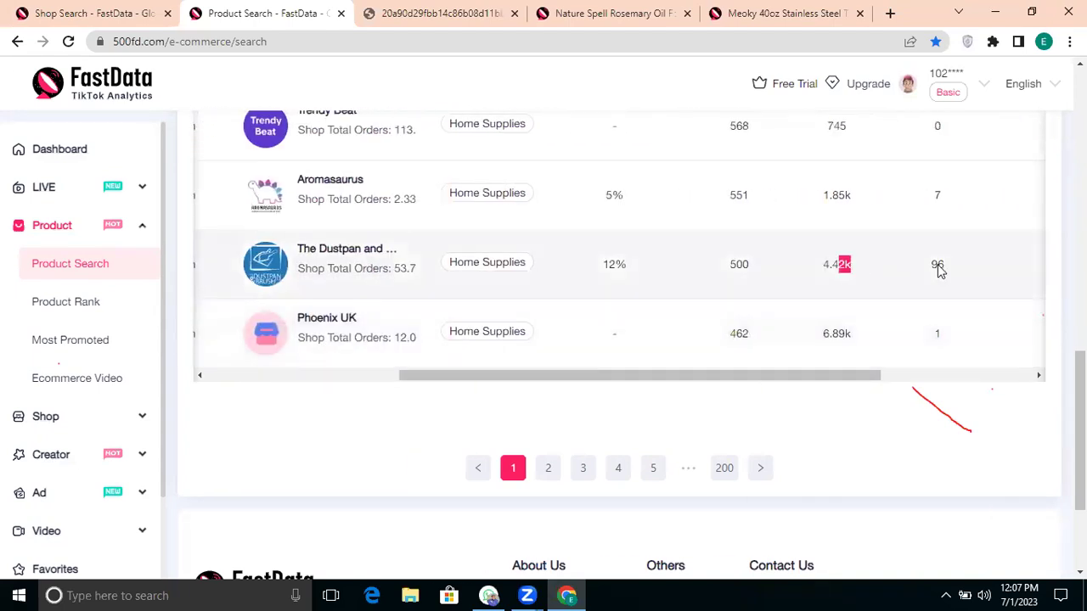
{"action": "scroll", "coordinate": [937, 266], "scroll_direction": "right", "scroll_amount": 5}
{"action": "scroll", "coordinate": [845, 254], "scroll_direction": "left", "scroll_amount": 2}
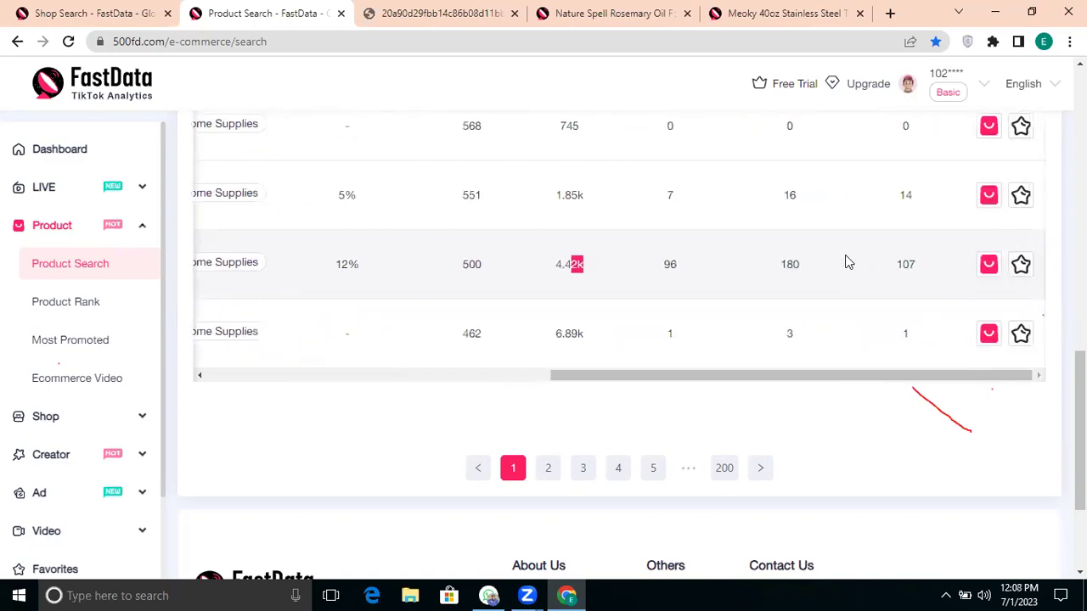
{"action": "left_click_drag", "start_coordinate": [690, 264], "coordinate": [731, 268]}
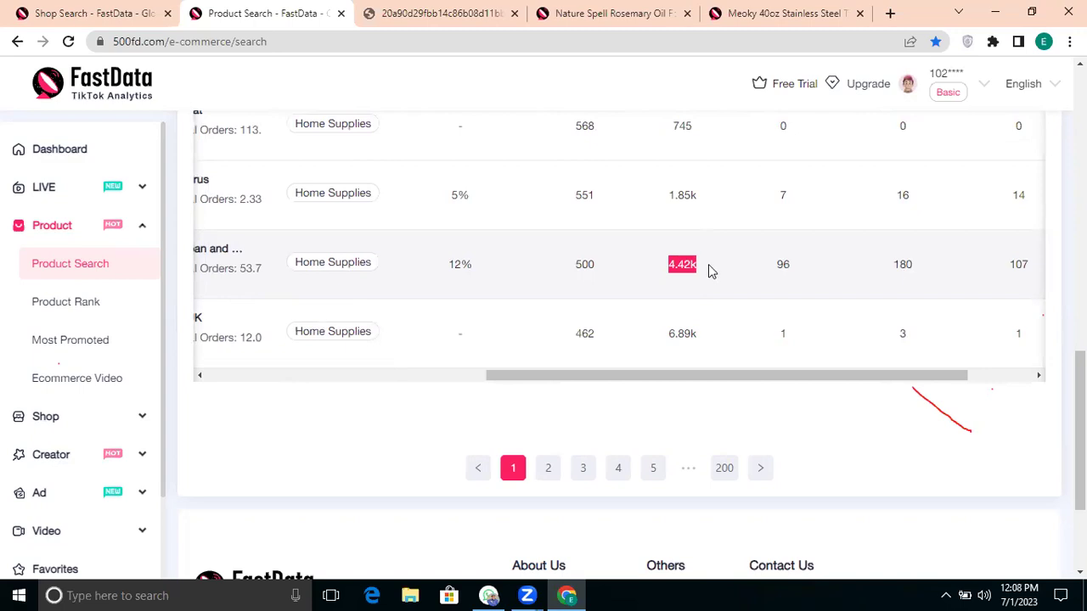
{"action": "scroll", "coordinate": [660, 308], "scroll_direction": "left", "scroll_amount": 4}
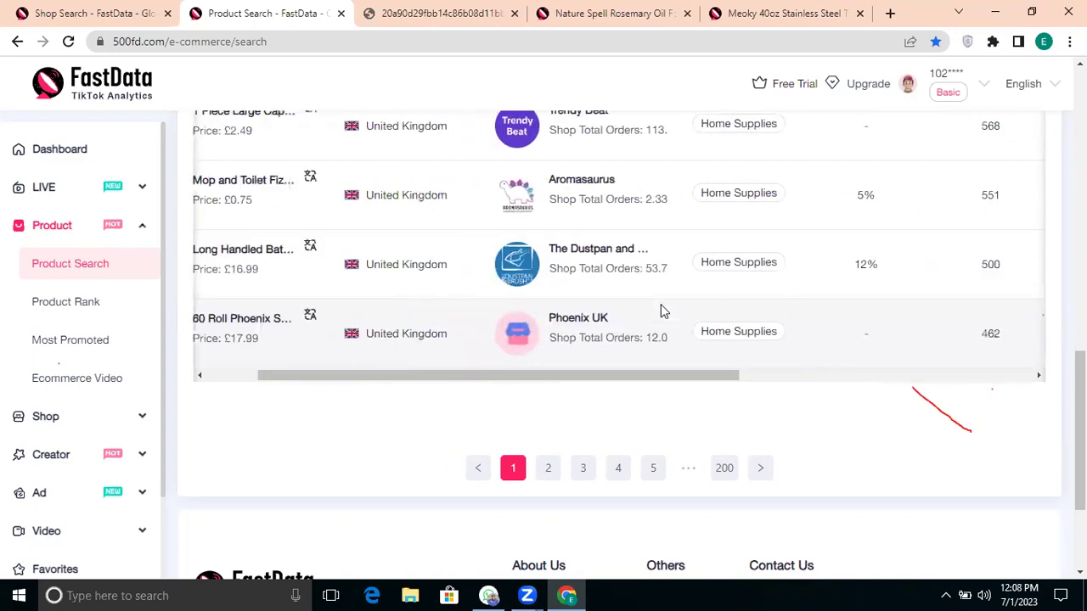
{"action": "scroll", "coordinate": [660, 310], "scroll_direction": "left", "scroll_amount": 2}
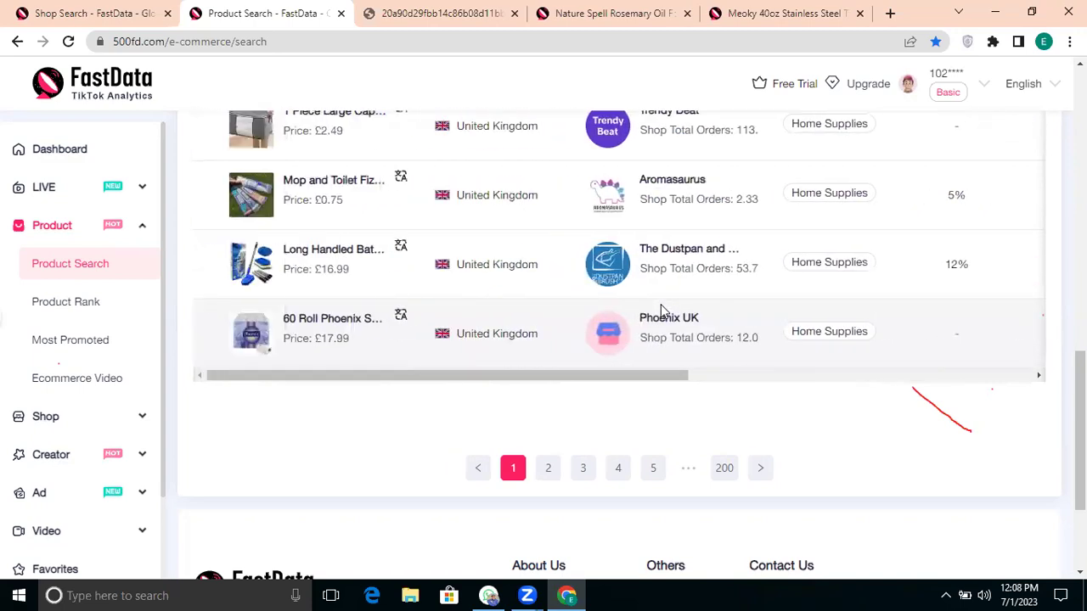
Step: Drag the cleaning-set product image out of the browser
{"action": "left_click", "coordinate": [383, 26]}
{"action": "right_click", "coordinate": [428, 127]}
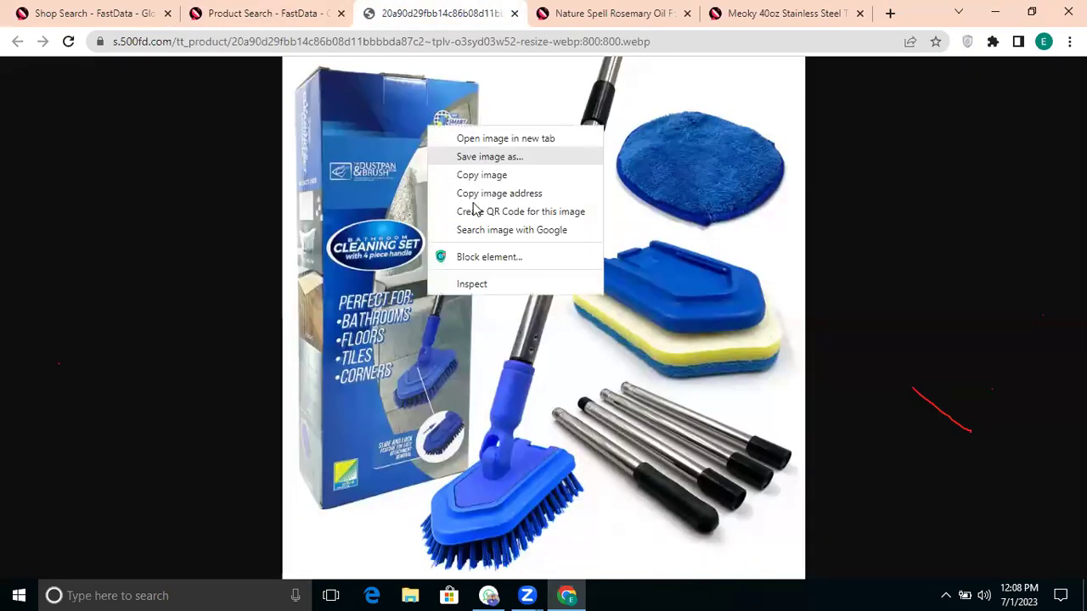
{"action": "left_click_drag", "start_coordinate": [601, 369], "coordinate": [581, 348]}
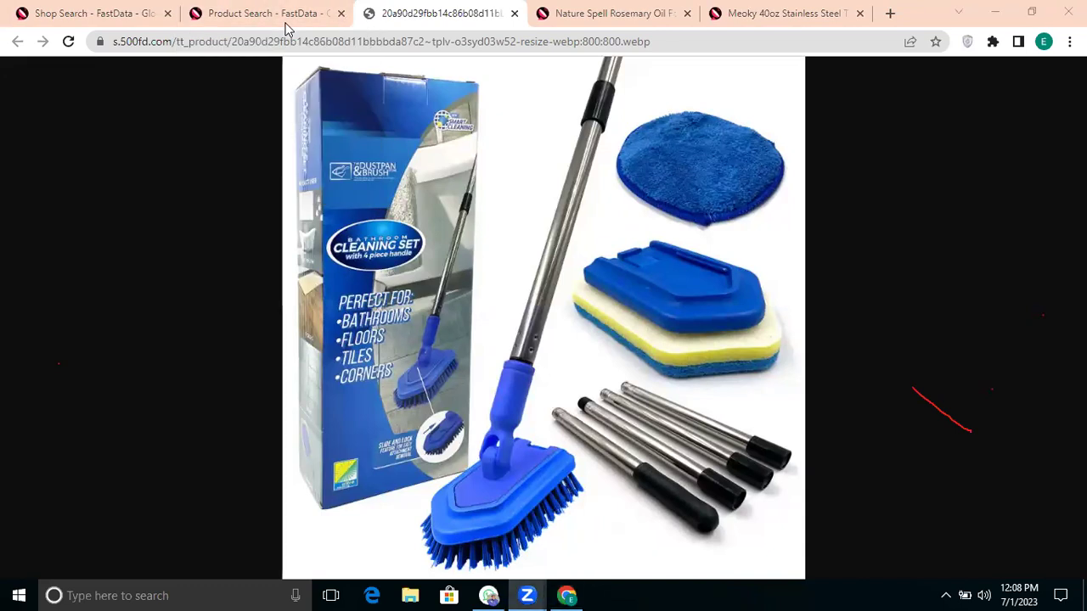
Step: Look over the product search results once more and close Chrome
{"action": "left_click", "coordinate": [149, 10]}
{"action": "key", "text": "ctrl+Tab"}
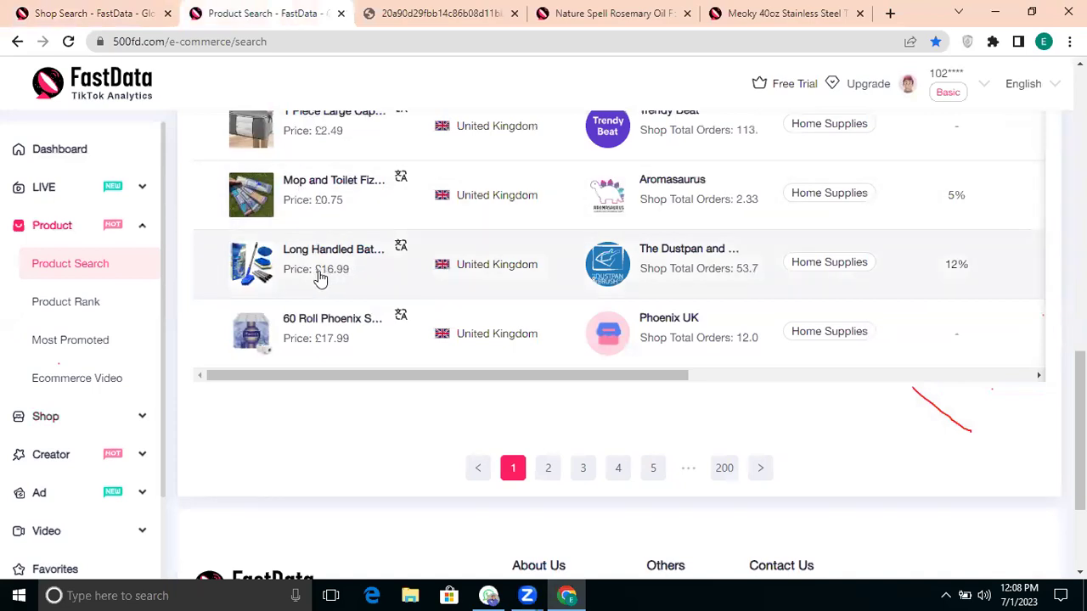
{"action": "scroll", "coordinate": [298, 286], "scroll_direction": "down", "scroll_amount": 1}
{"action": "scroll", "coordinate": [297, 287], "scroll_direction": "up", "scroll_amount": 3}
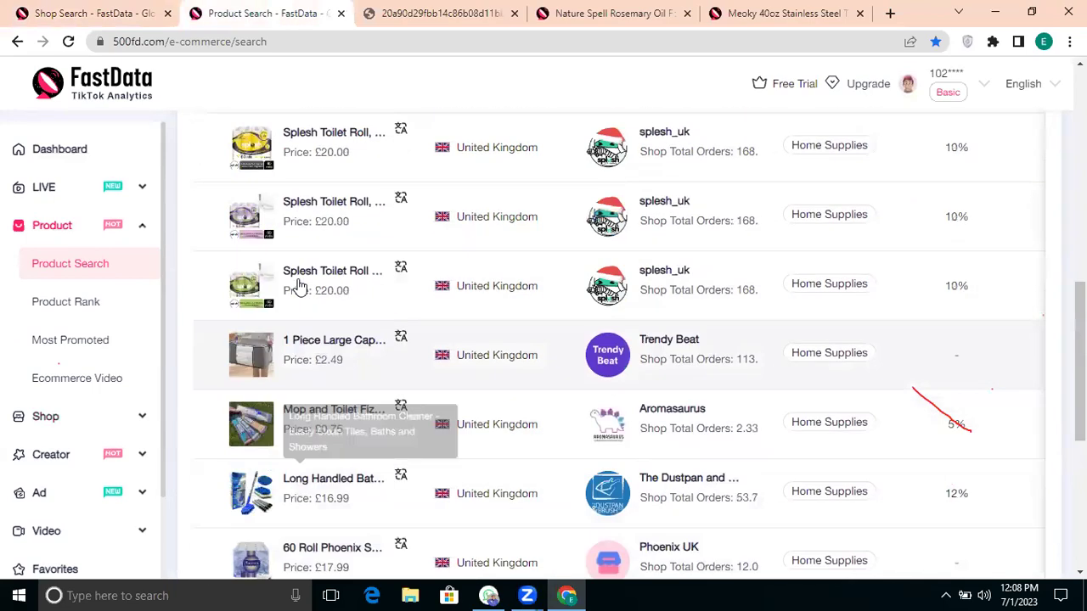
{"action": "scroll", "coordinate": [298, 286], "scroll_direction": "up", "scroll_amount": 2}
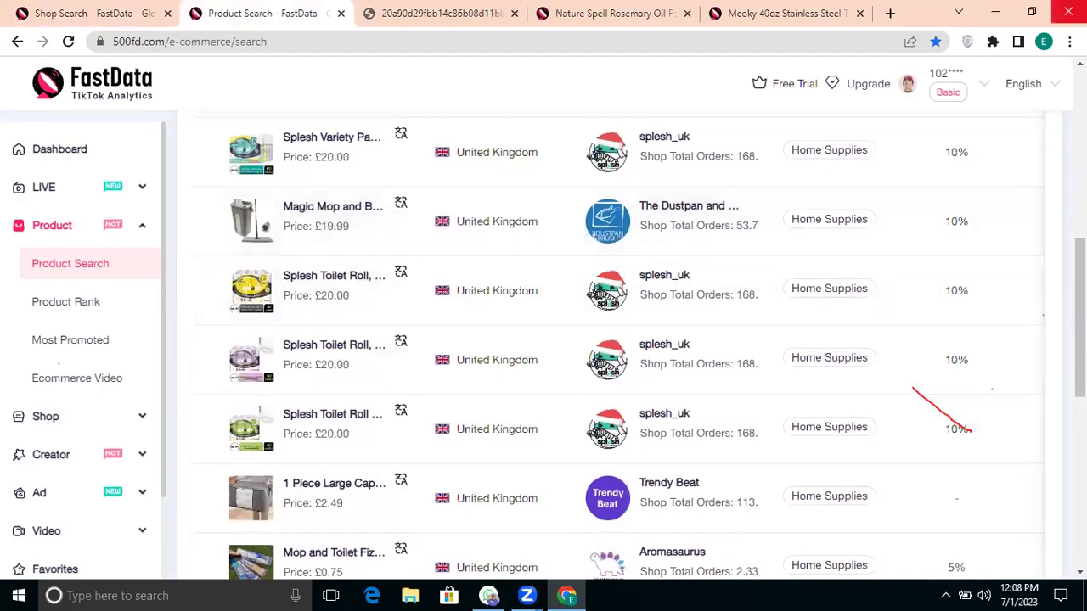
{"action": "left_click", "coordinate": [1068, 12]}
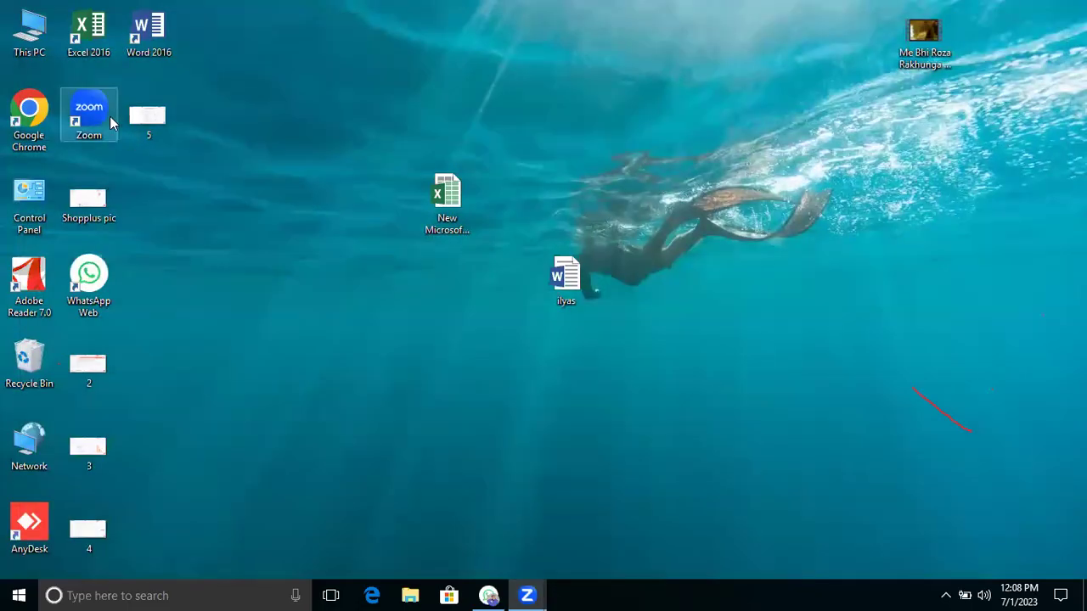
Step: Relaunch Chrome under the Person 1 profile and load the Shoplus TikTok Shops Analytics bookmark
{"action": "double_click", "coordinate": [29, 114]}
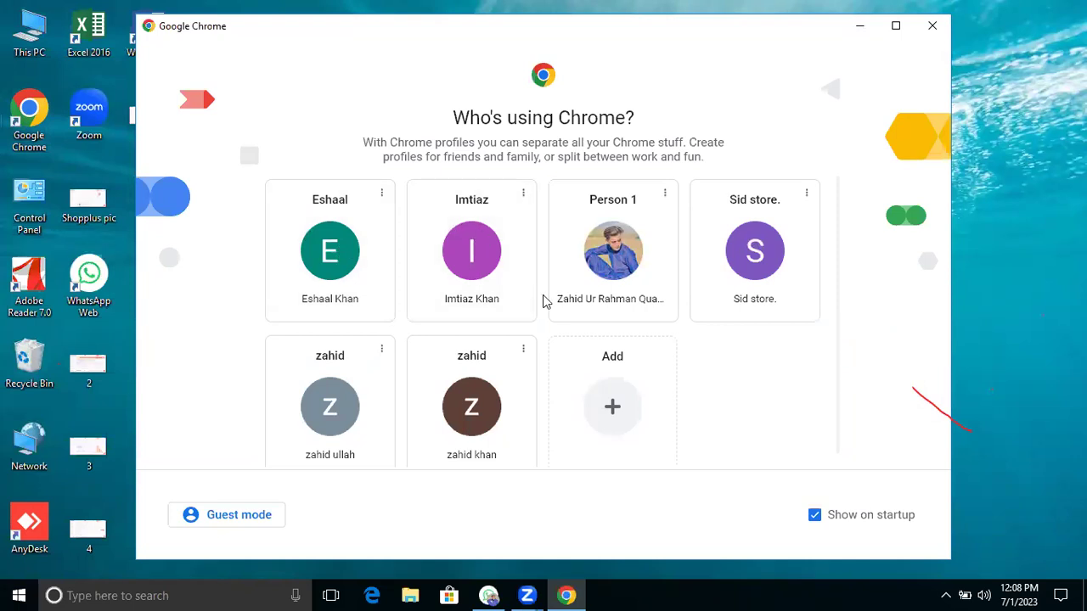
{"action": "left_click", "coordinate": [595, 290]}
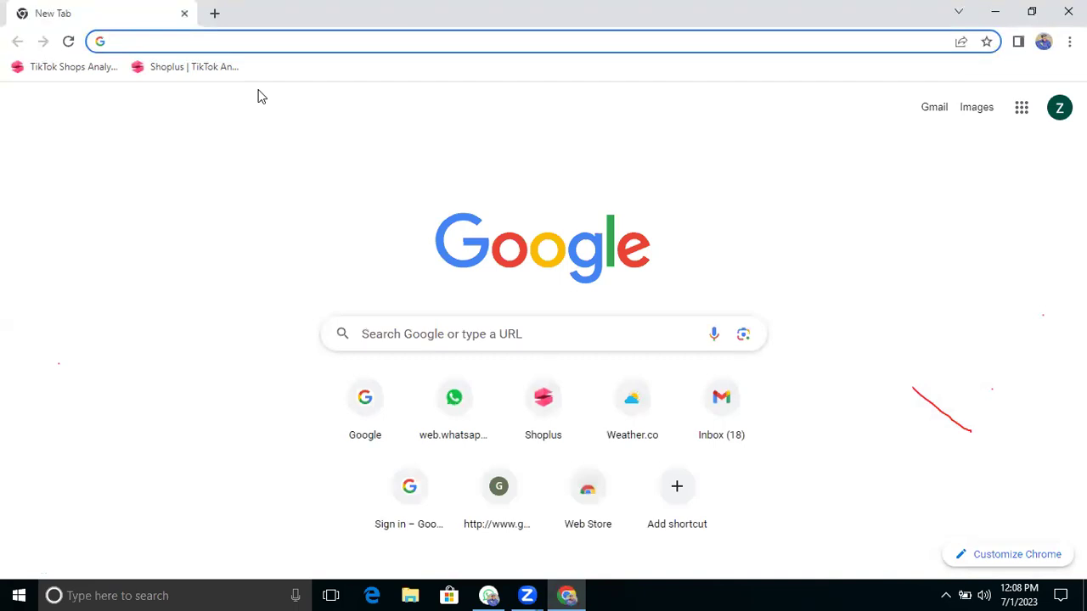
{"action": "left_click", "coordinate": [44, 68]}
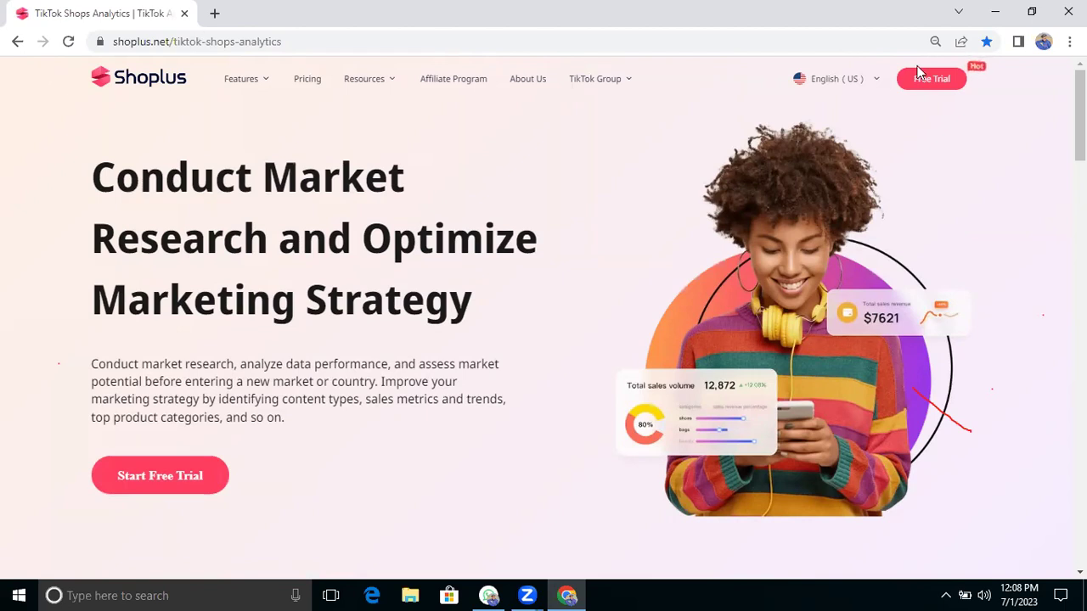
Step: Start the Shoplus free trial and dismiss the register-or-login prompt
{"action": "left_click", "coordinate": [939, 87]}
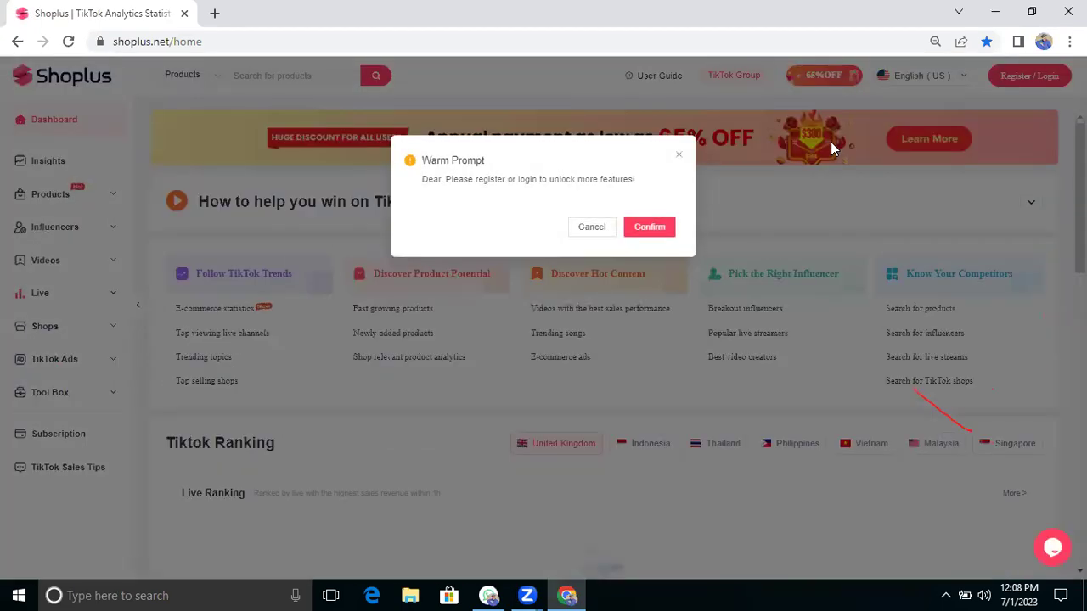
{"action": "left_click", "coordinate": [590, 228]}
{"action": "scroll", "coordinate": [643, 268], "scroll_direction": "down", "scroll_amount": 3}
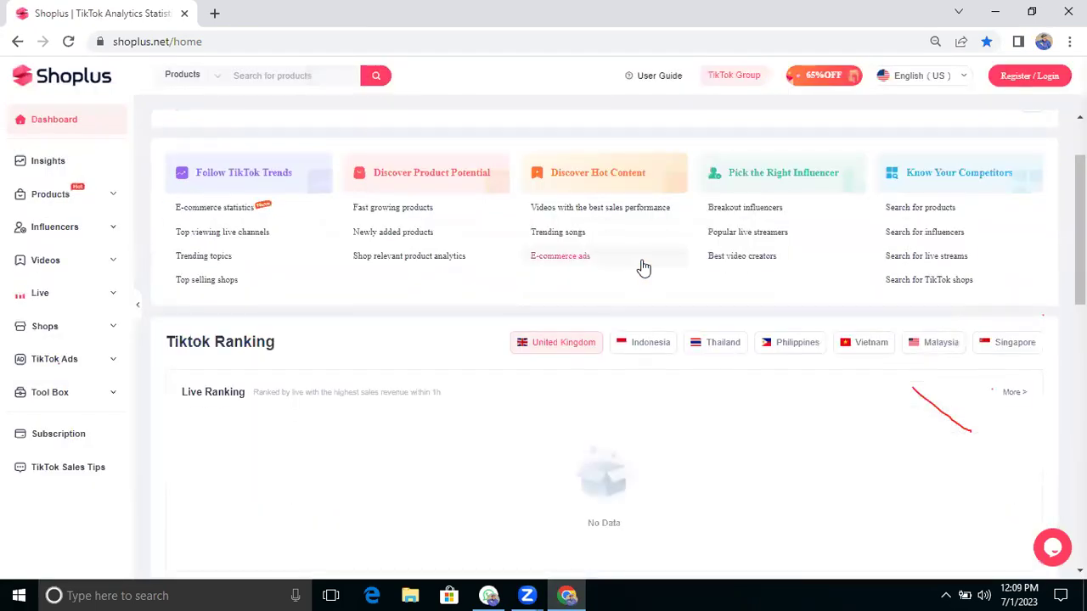
{"action": "scroll", "coordinate": [644, 268], "scroll_direction": "up", "scroll_amount": 3}
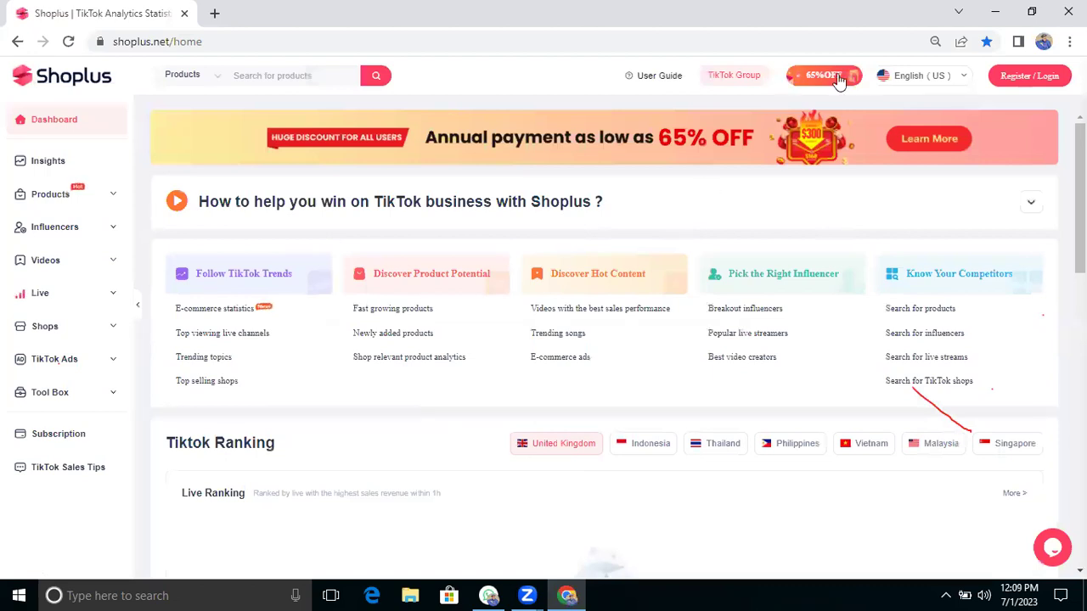
Step: Open Products > Top Sales and dismiss the login prompt again
{"action": "left_click", "coordinate": [34, 195]}
{"action": "left_click", "coordinate": [65, 224]}
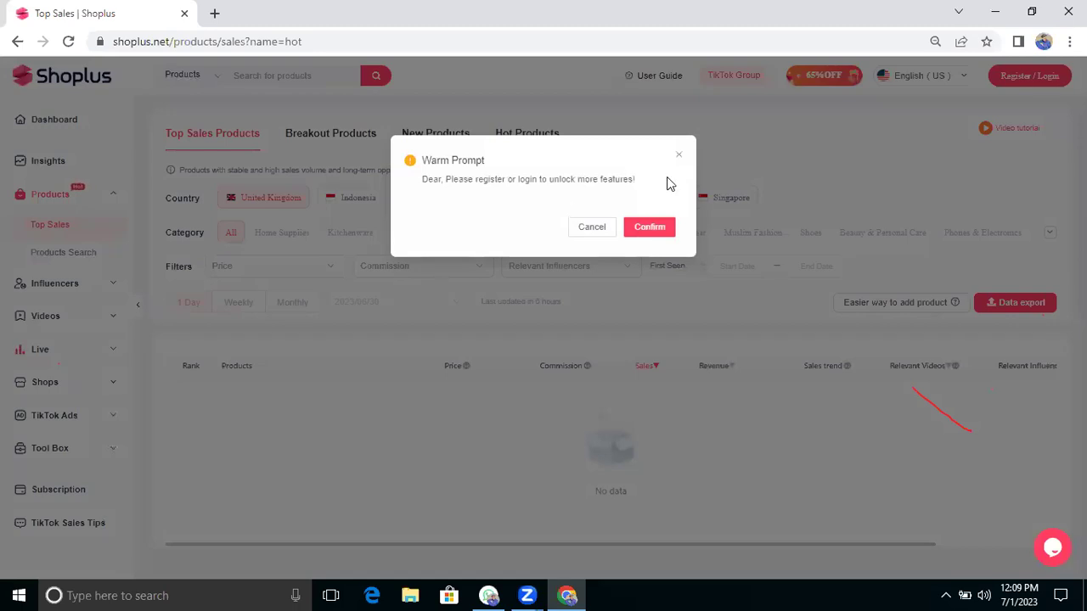
{"action": "left_click", "coordinate": [596, 231]}
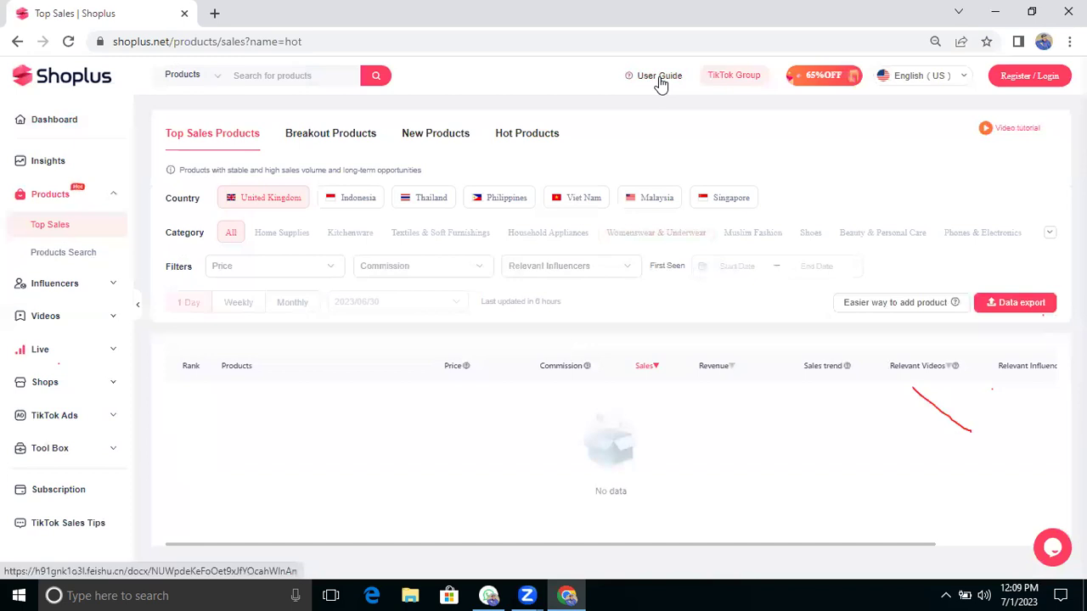
Step: Close Chrome and relaunch it under a different profile
{"action": "key", "text": "alt+F4"}
{"action": "double_click", "coordinate": [29, 115]}
{"action": "left_click", "coordinate": [375, 255]}
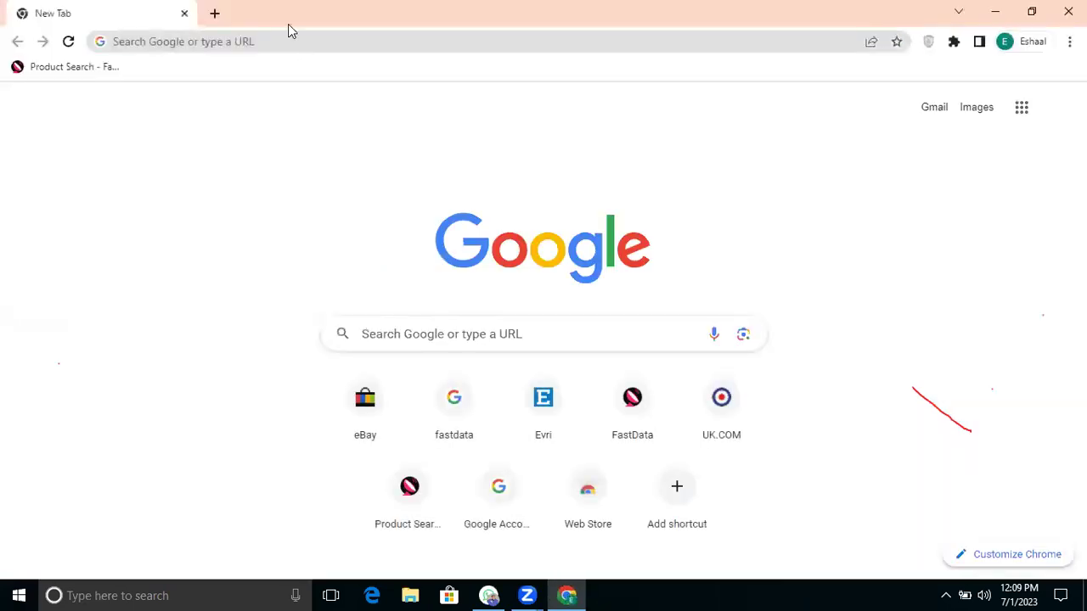
Step: Begin typing 'shop' in the address bar, then close Chrome
{"action": "left_click", "coordinate": [301, 49]}
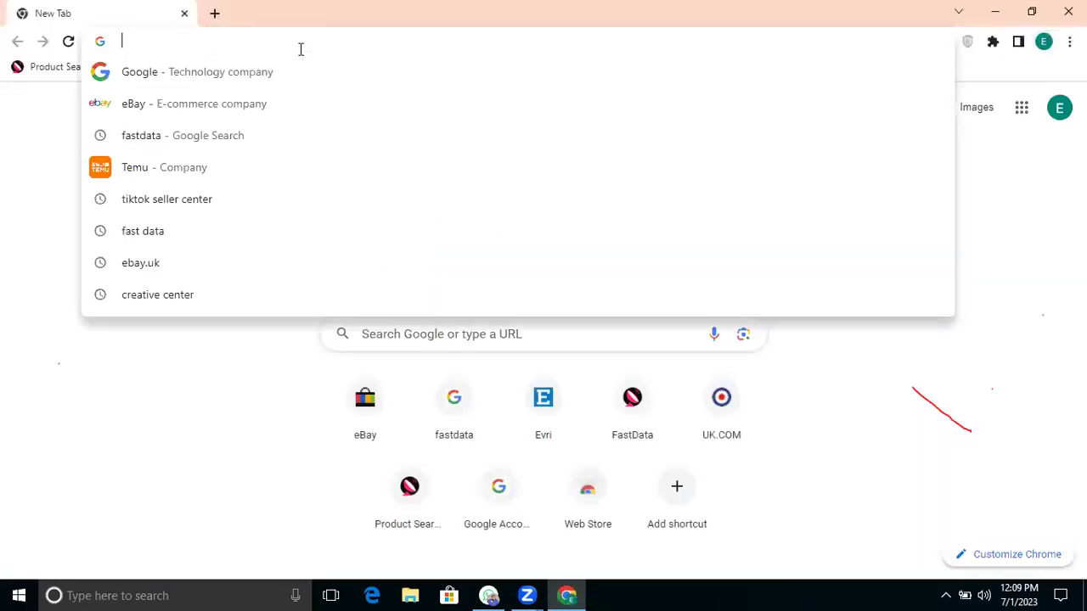
{"action": "type", "text": "shop"}
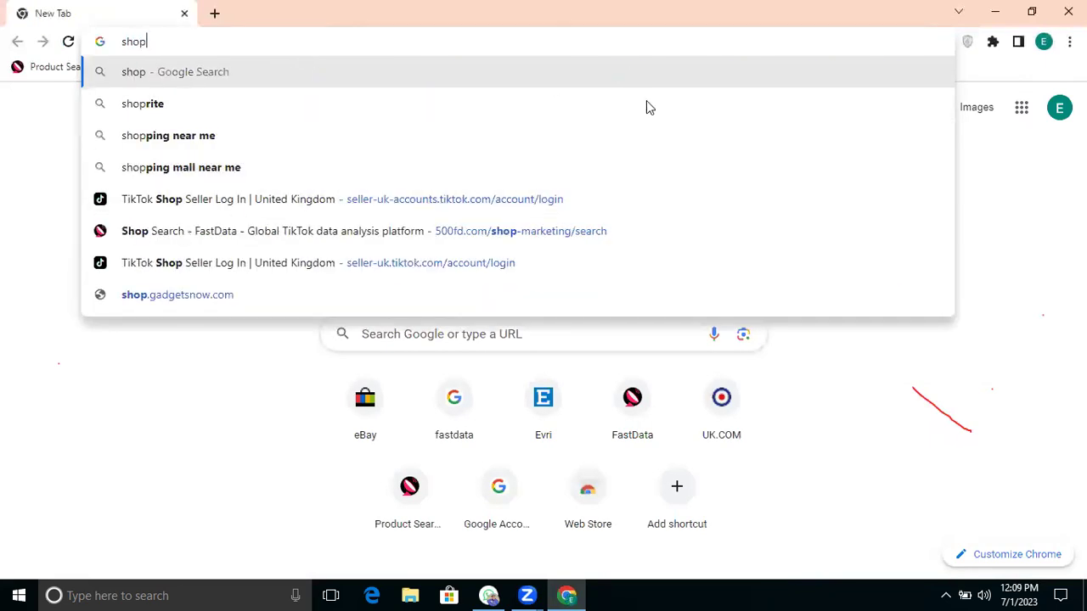
{"action": "left_click", "coordinate": [1066, 12]}
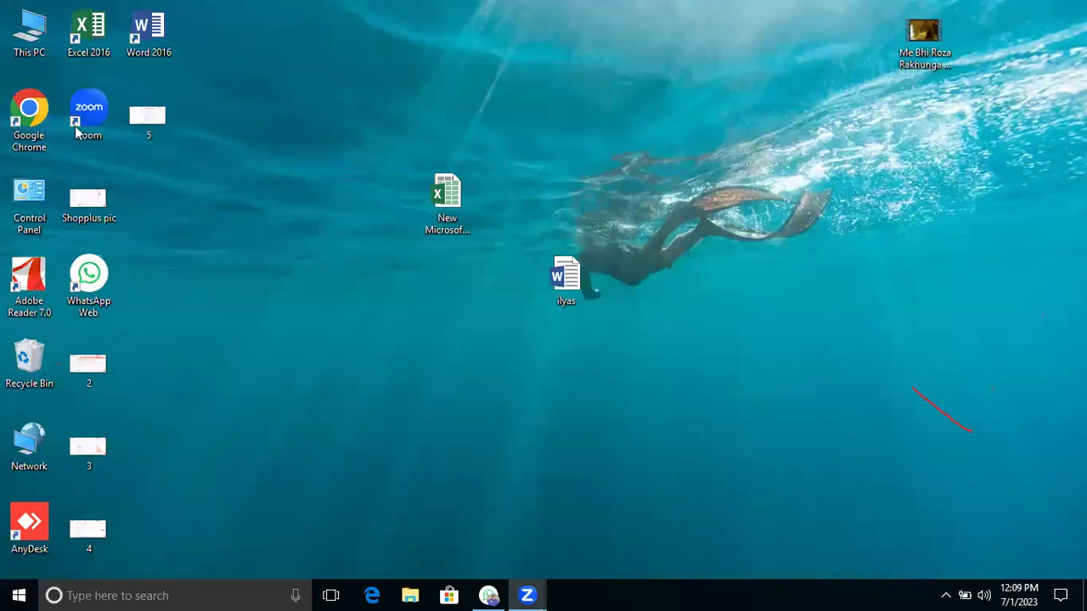
Step: Reopen Chrome under Person 1 and go to shoplus.net/home by typing 'shop'
{"action": "double_click", "coordinate": [20, 127]}
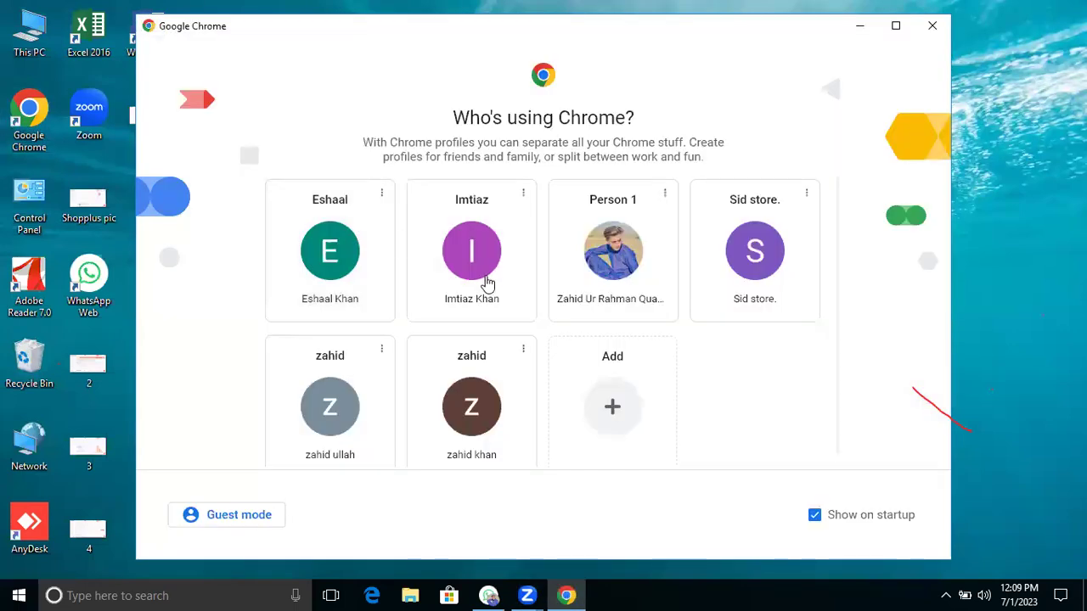
{"action": "left_click", "coordinate": [608, 268]}
{"action": "type", "text": "shoplus.net/home"}
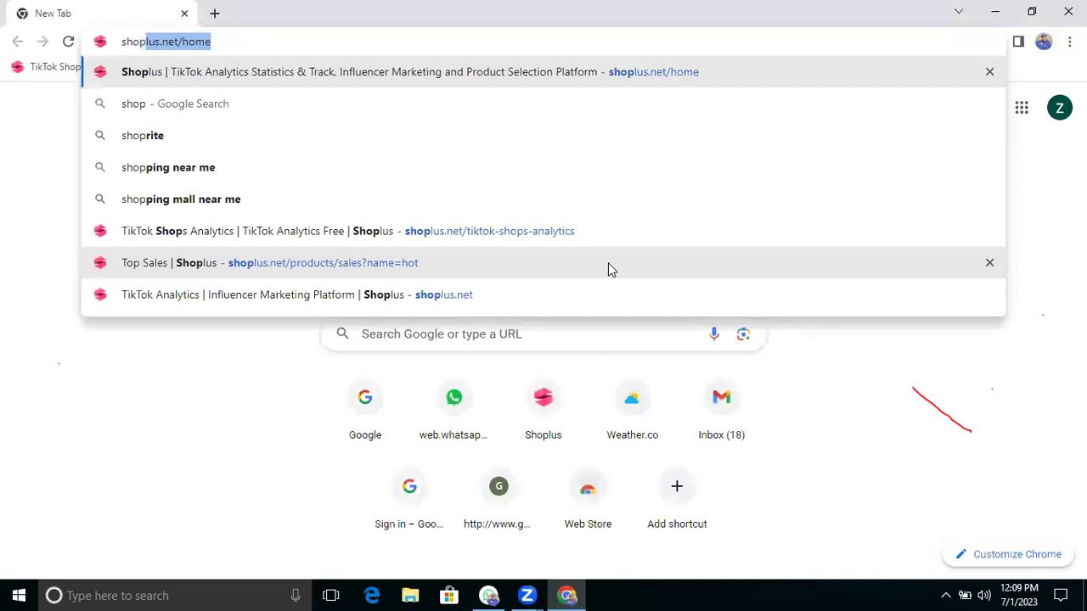
{"action": "key", "text": "Return"}
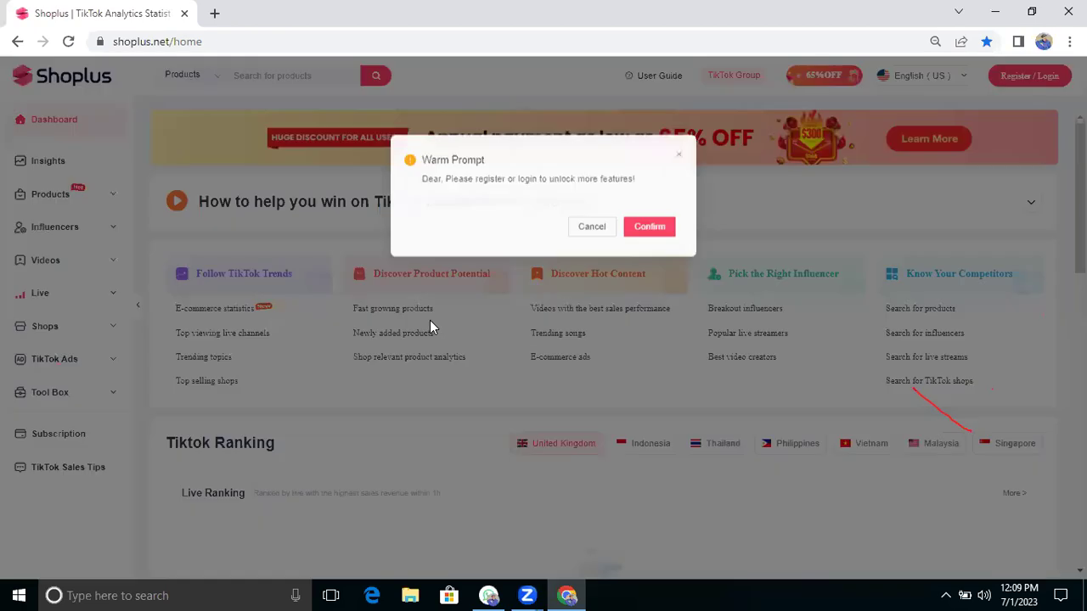
Step: Accept the login prompt, then submit the account email and password on Shoplus's login page
{"action": "left_click", "coordinate": [655, 226]}
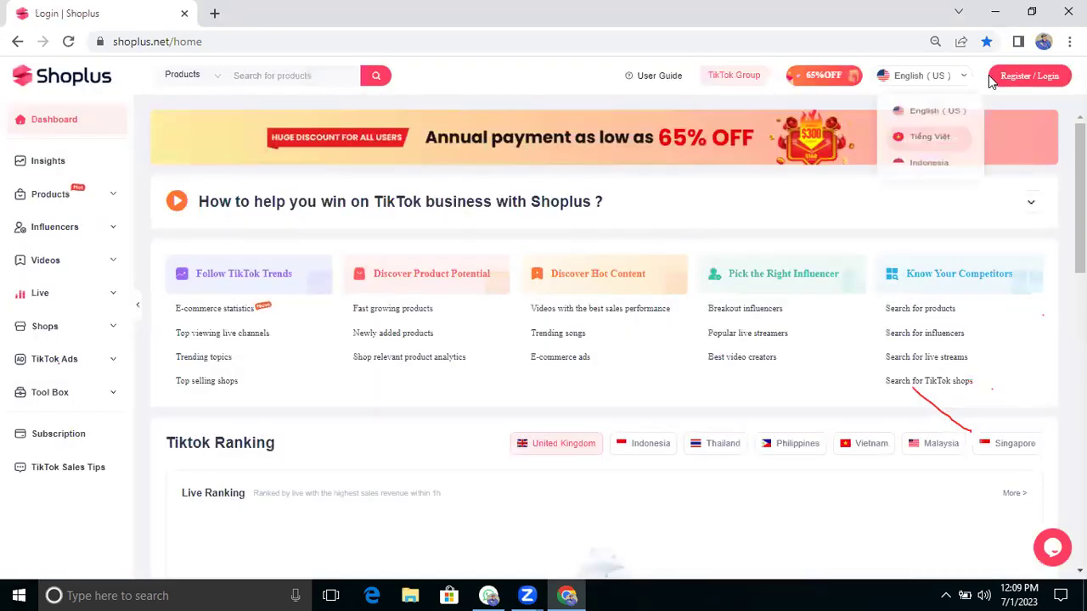
{"action": "left_click", "coordinate": [1011, 78]}
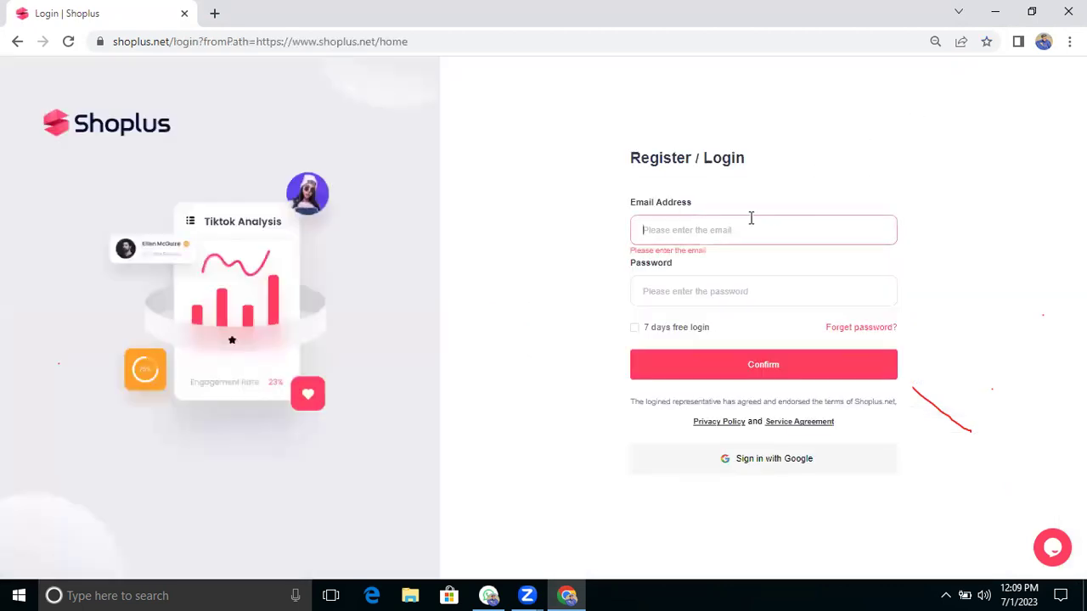
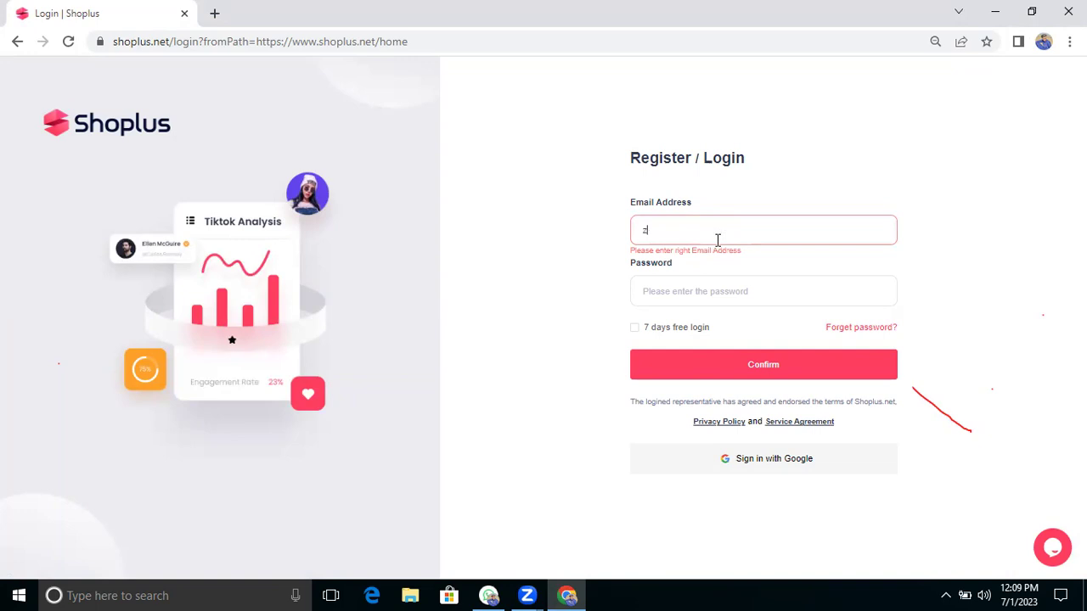
{"action": "left_click", "coordinate": [694, 287]}
{"action": "type", "text": "•"}
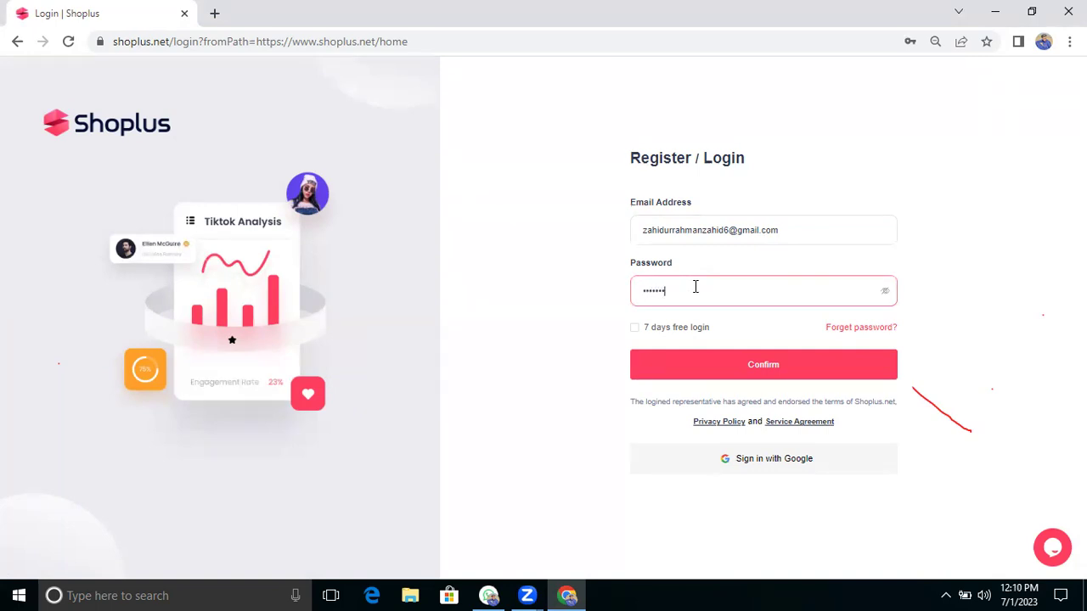
{"action": "left_click", "coordinate": [712, 360]}
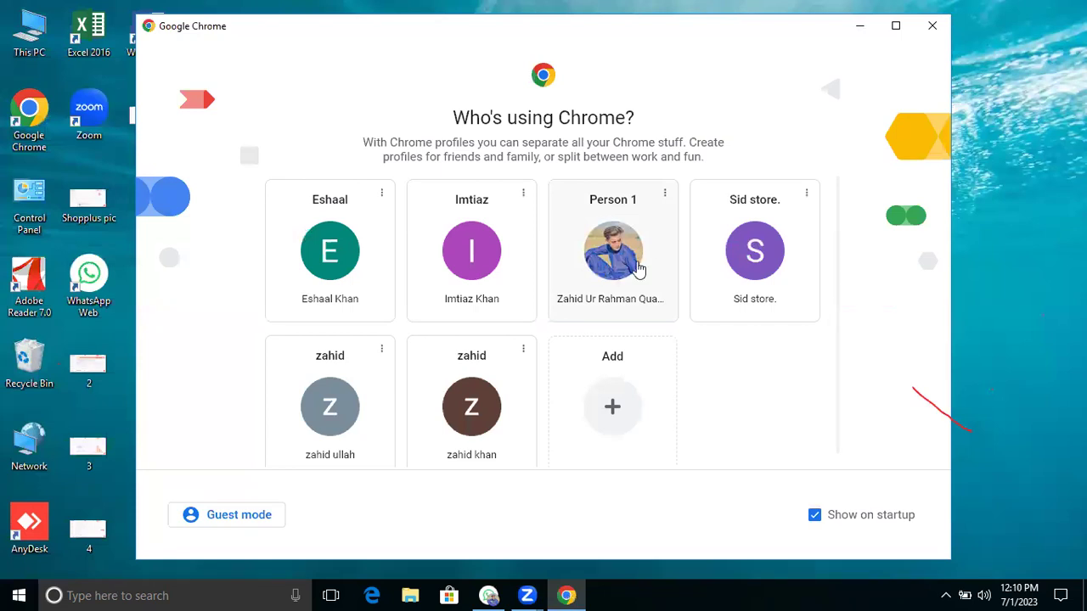
Step: From the original Chrome profile, open Shoplus's login page and enter the account email
{"action": "left_click", "coordinate": [638, 269]}
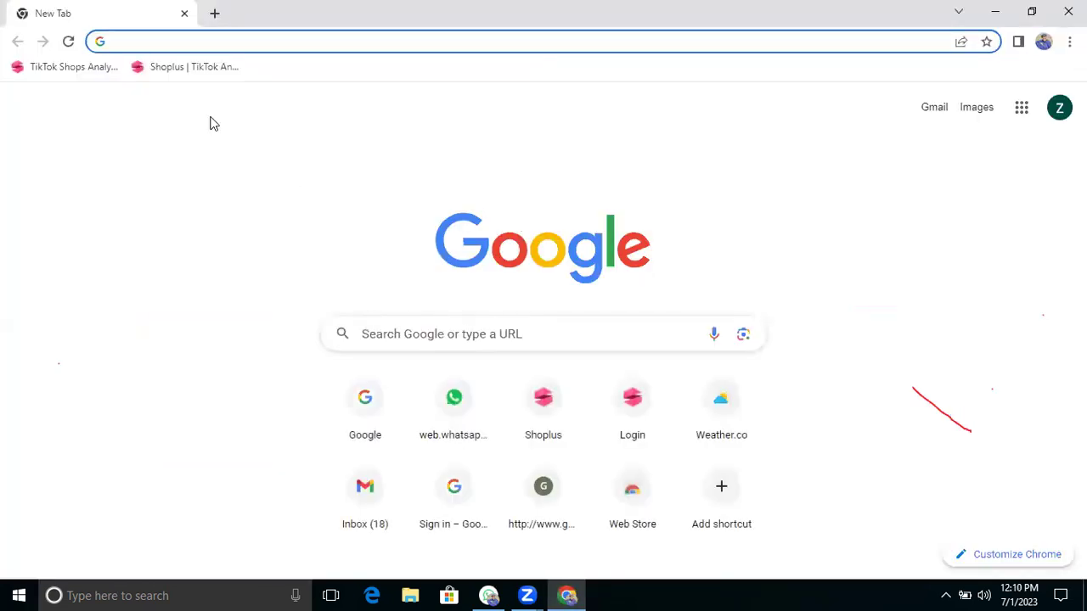
{"action": "left_click", "coordinate": [186, 71]}
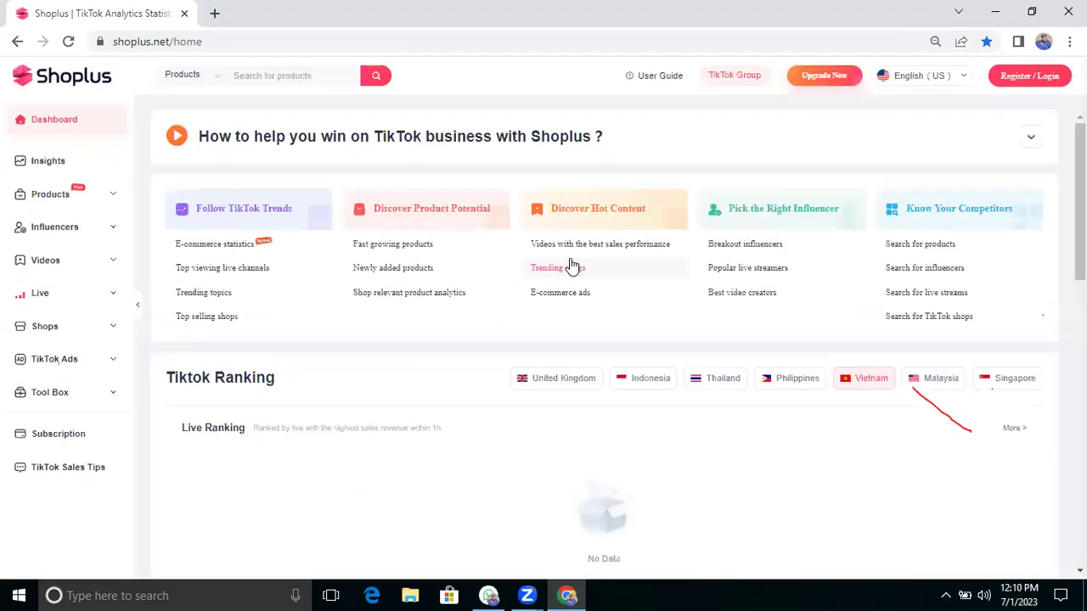
{"action": "left_click", "coordinate": [1026, 75]}
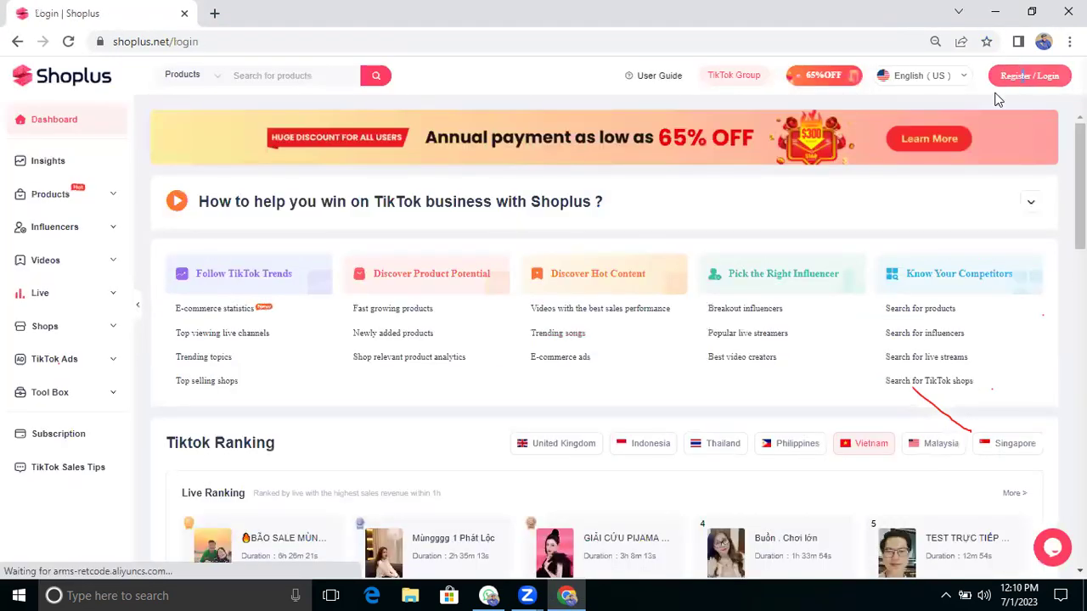
{"action": "left_click", "coordinate": [888, 159]}
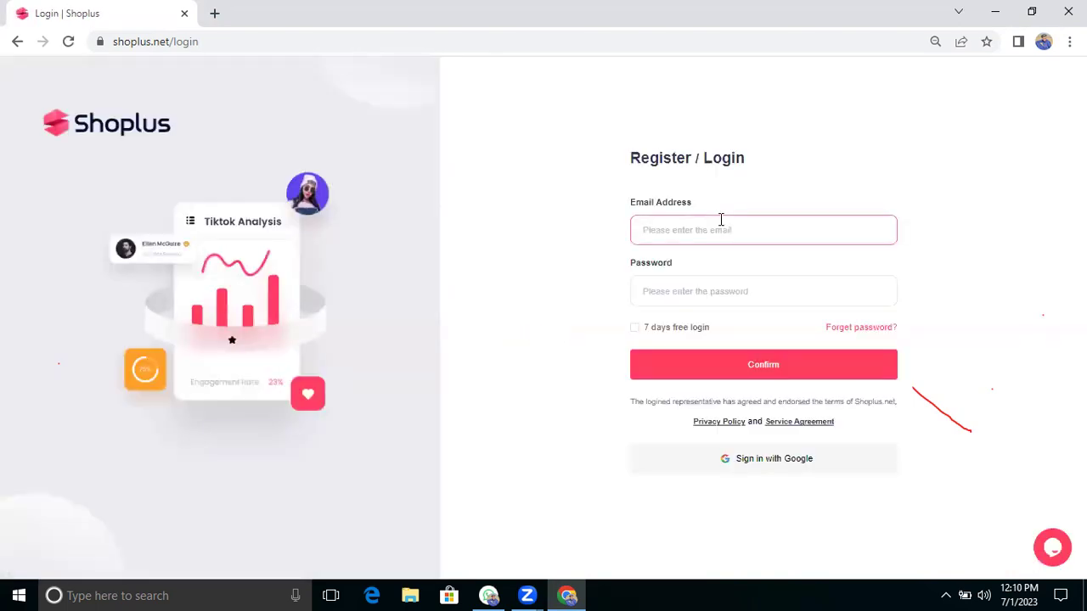
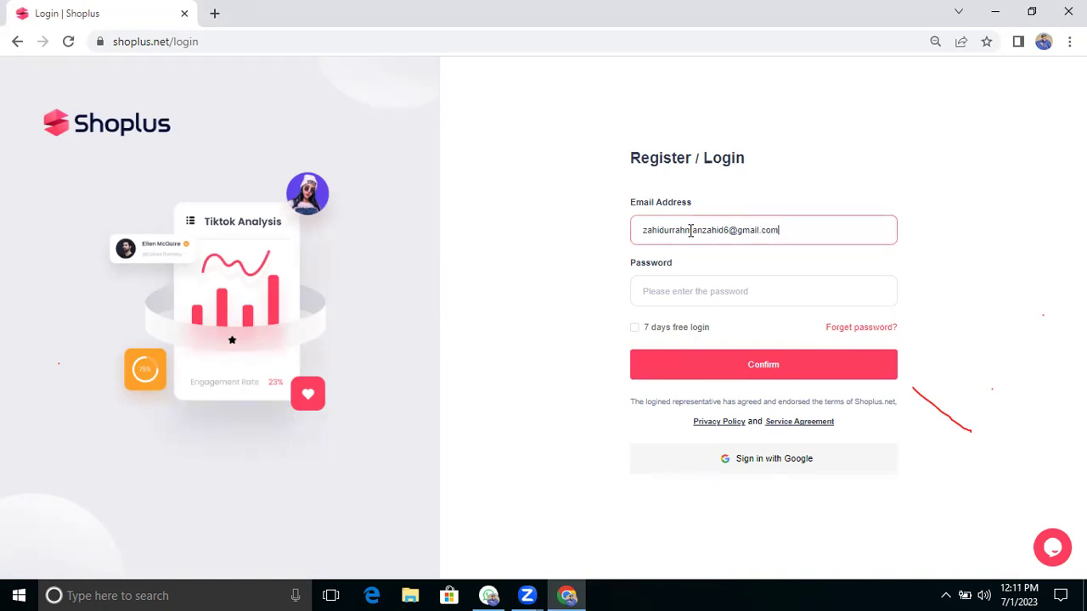
Step: Submit the account password, then close Chrome and relaunch it from the desktop
{"action": "left_click", "coordinate": [693, 291]}
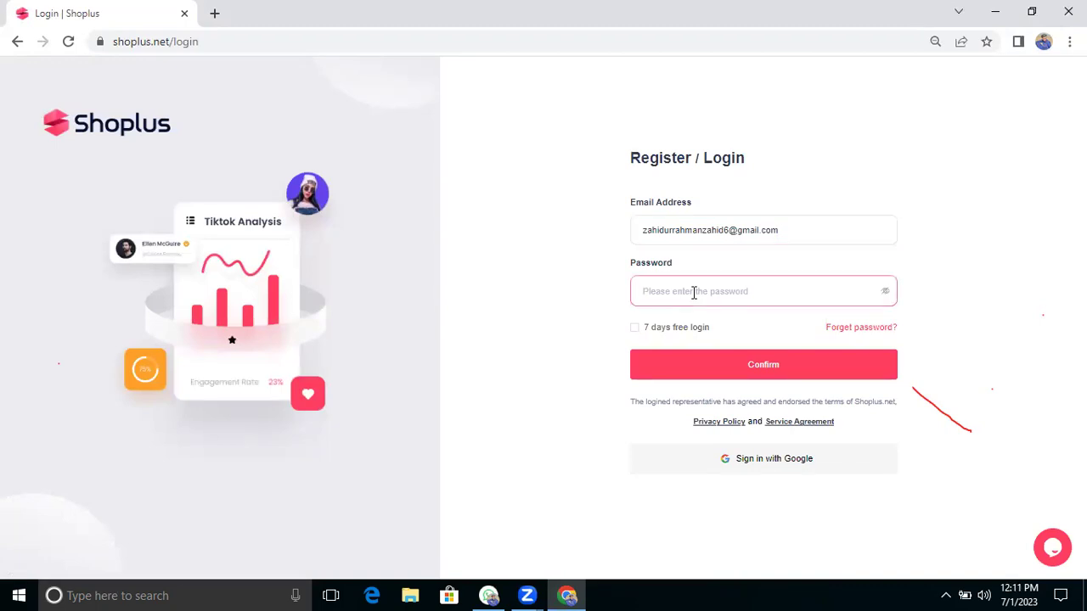
{"action": "type", "text": "•"}
{"action": "key", "text": "BackSpace"}
{"action": "key", "text": "BackSpace"}
{"action": "key", "text": "BackSpace"}
{"action": "type", "text": "•"}
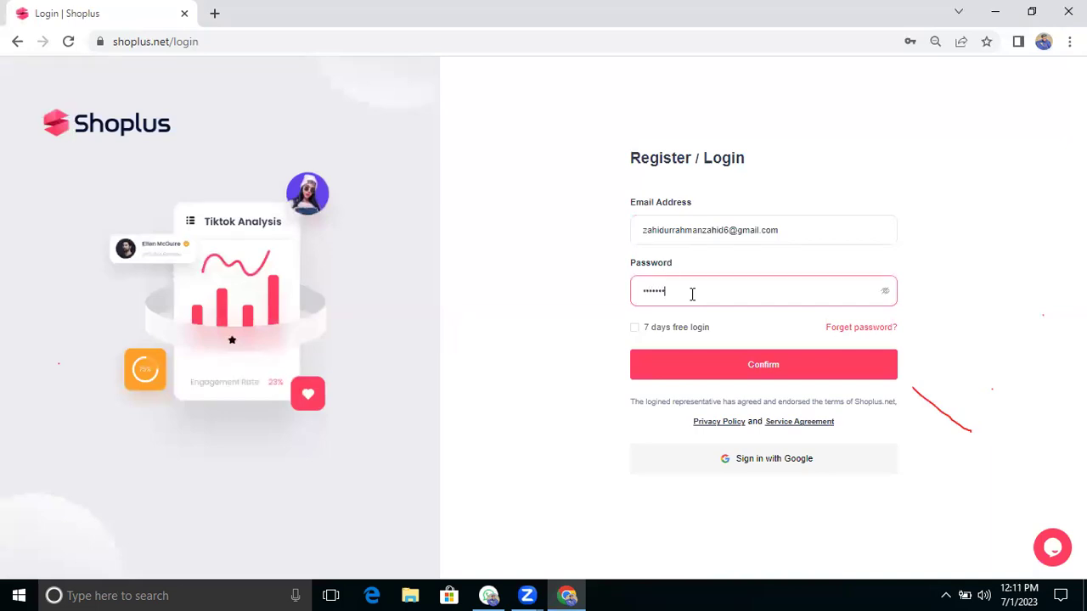
{"action": "left_click", "coordinate": [710, 356]}
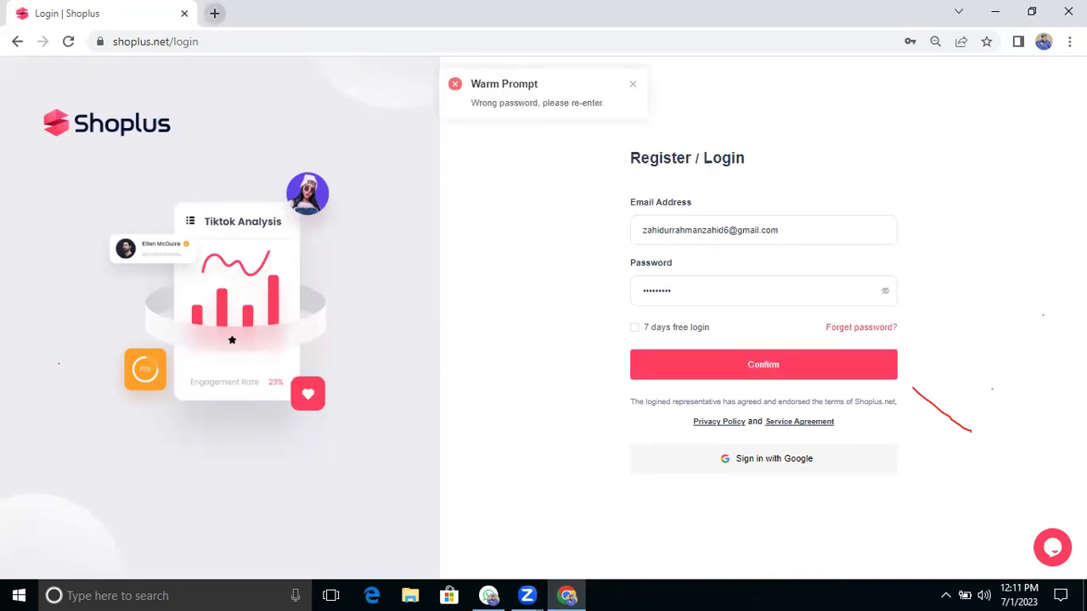
{"action": "key", "text": "alt+F4"}
{"action": "double_click", "coordinate": [29, 108]}
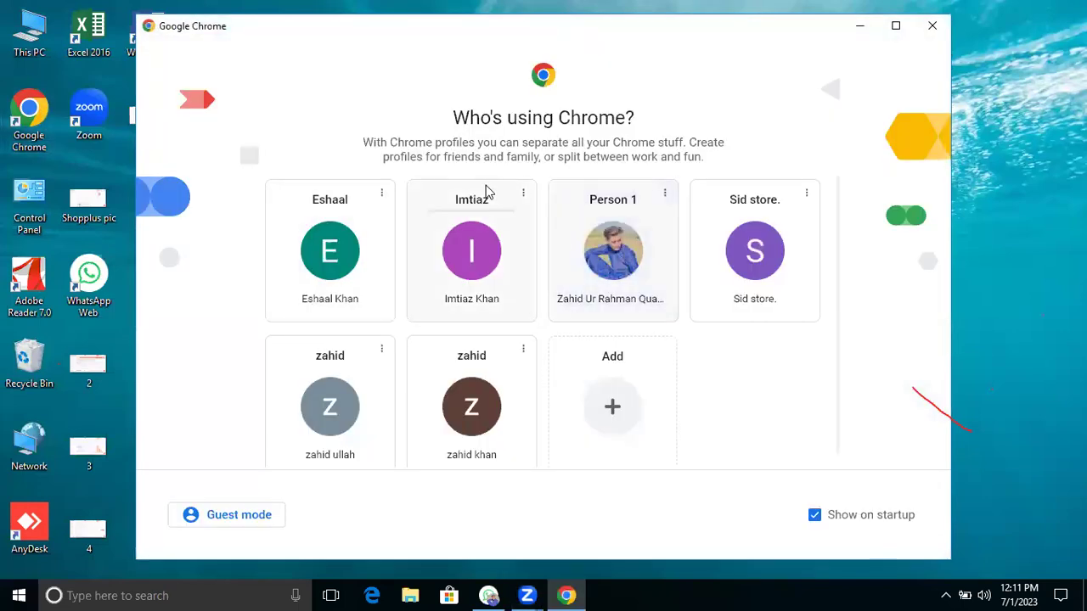
Step: Open the Person 1 profile and go to the Shoplus home page with its phone prompt
{"action": "left_click", "coordinate": [594, 244]}
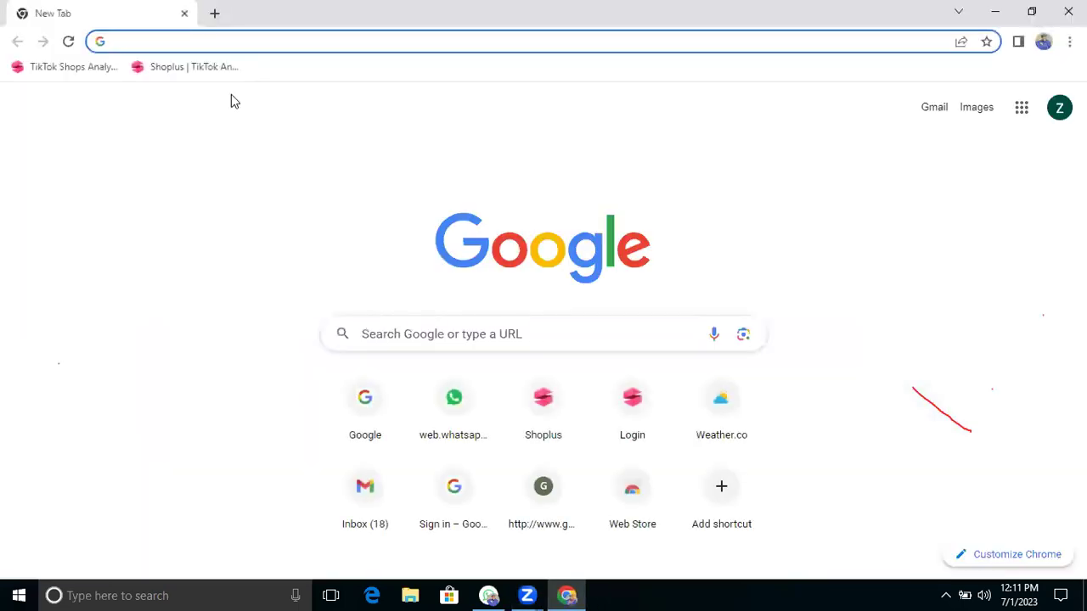
{"action": "left_click", "coordinate": [196, 75]}
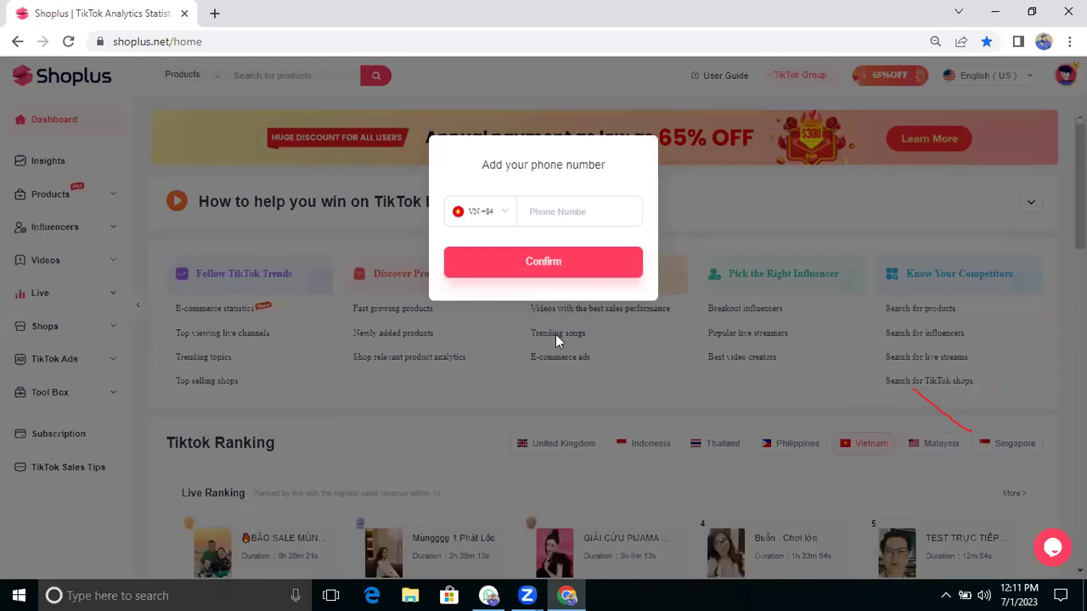
{"action": "left_click", "coordinate": [561, 262]}
Step: Browse the phone prompt's country calling code list
{"action": "left_click", "coordinate": [506, 219]}
{"action": "left_click", "coordinate": [502, 221]}
{"action": "scroll", "coordinate": [486, 339], "scroll_direction": "down", "scroll_amount": 5}
{"action": "scroll", "coordinate": [487, 339], "scroll_direction": "down", "scroll_amount": 10}
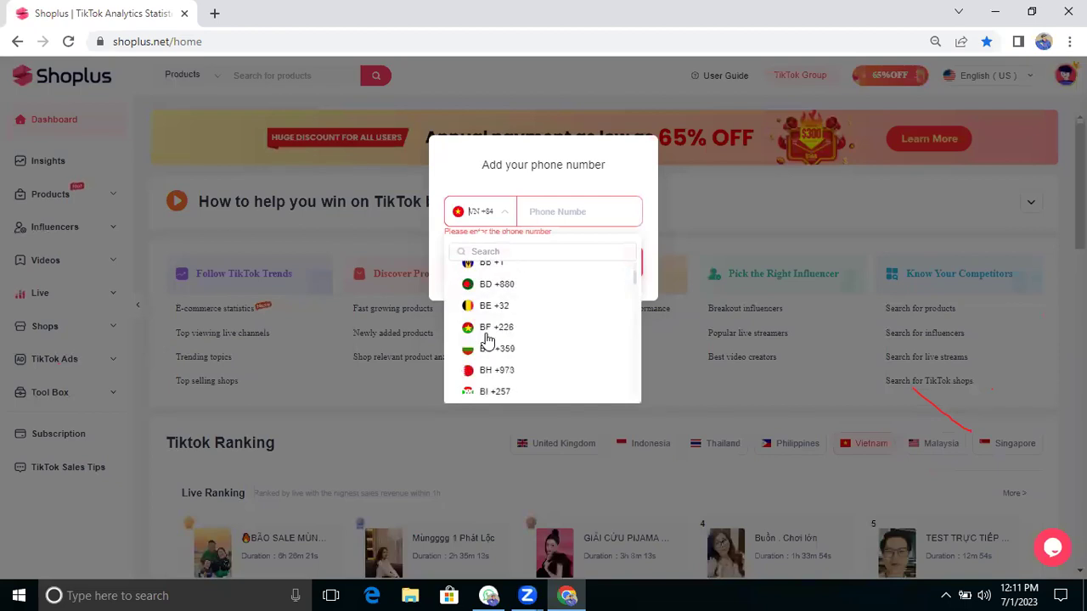
{"action": "scroll", "coordinate": [486, 340], "scroll_direction": "down", "scroll_amount": 15}
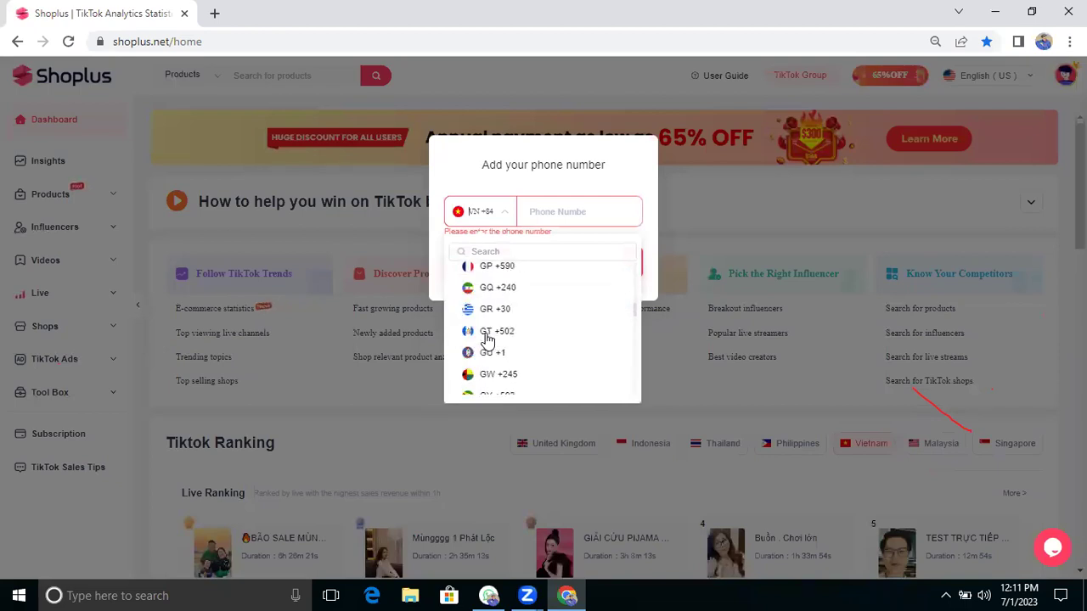
{"action": "scroll", "coordinate": [486, 340], "scroll_direction": "down", "scroll_amount": 15}
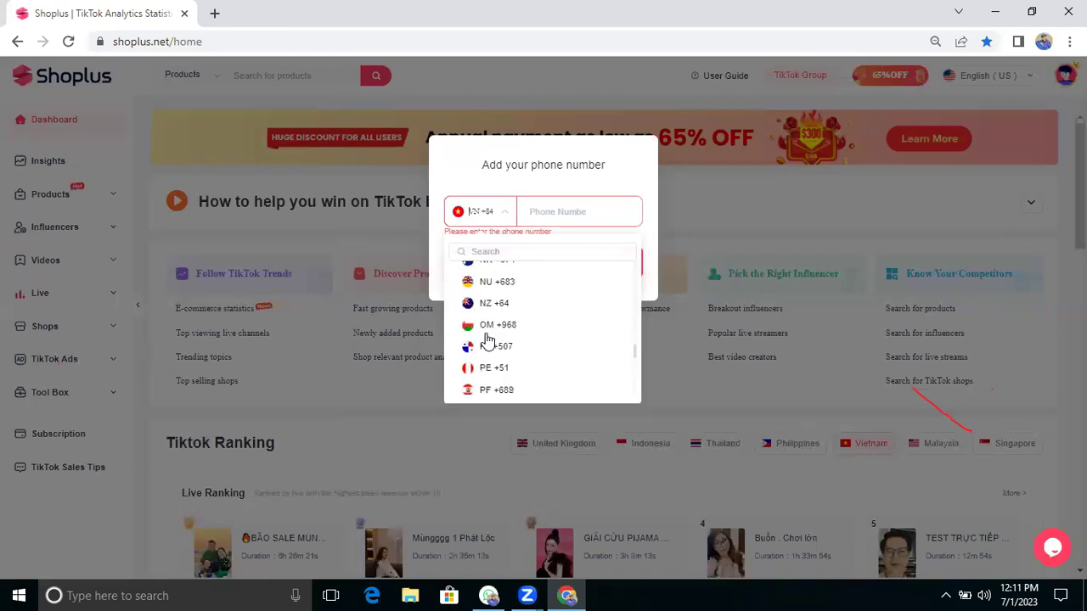
{"action": "scroll", "coordinate": [488, 340], "scroll_direction": "down", "scroll_amount": 3}
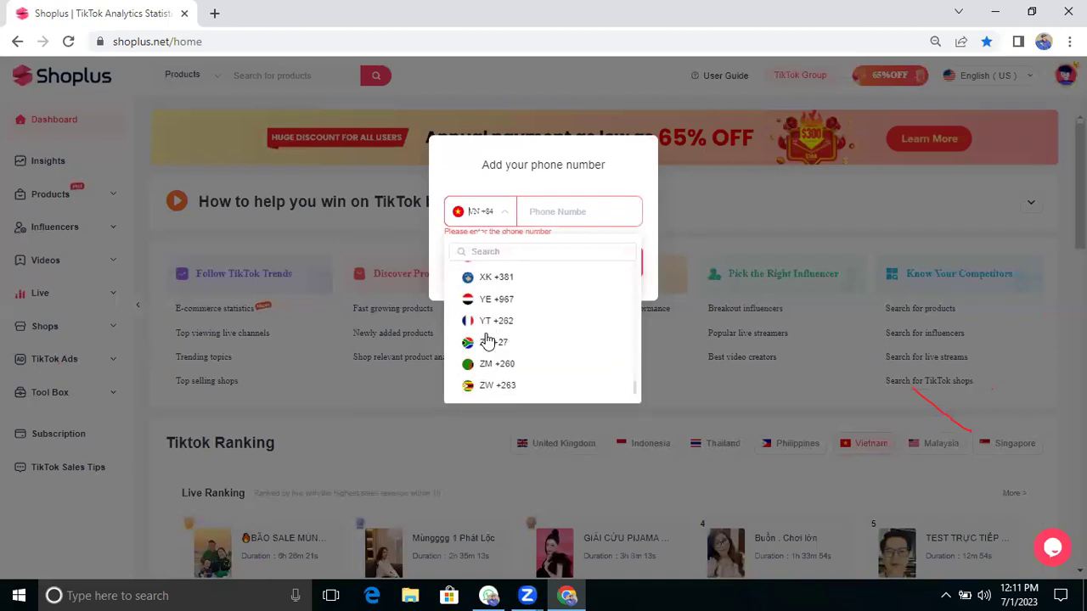
{"action": "scroll", "coordinate": [487, 340], "scroll_direction": "up", "scroll_amount": 4}
{"action": "scroll", "coordinate": [487, 339], "scroll_direction": "up", "scroll_amount": 3}
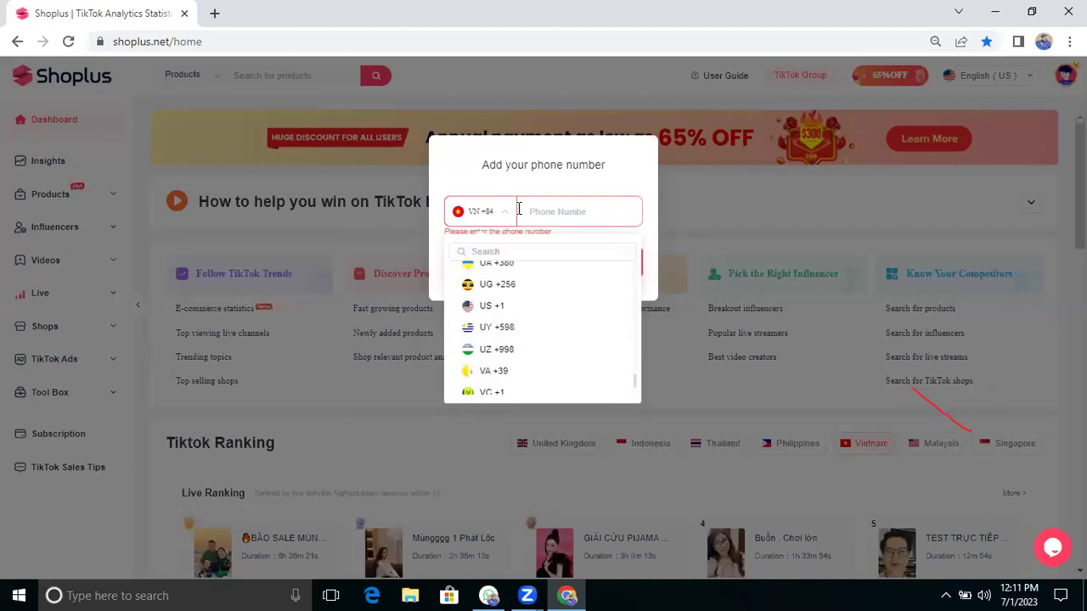
{"action": "scroll", "coordinate": [488, 334], "scroll_direction": "up", "scroll_amount": 1}
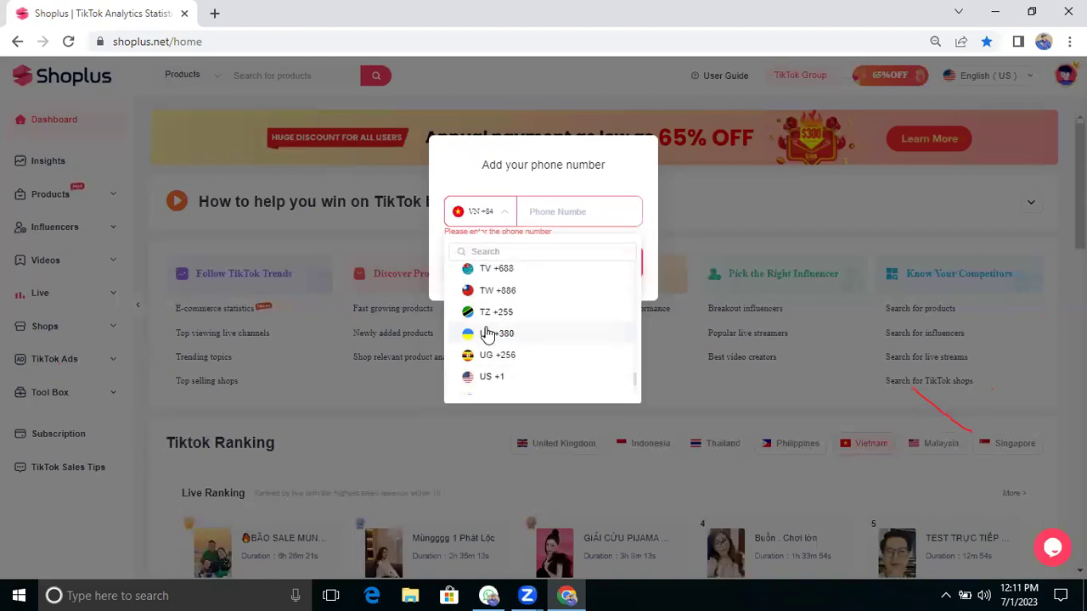
{"action": "scroll", "coordinate": [487, 336], "scroll_direction": "up", "scroll_amount": 2}
{"action": "scroll", "coordinate": [488, 334], "scroll_direction": "up", "scroll_amount": 2}
{"action": "scroll", "coordinate": [488, 333], "scroll_direction": "up", "scroll_amount": 1}
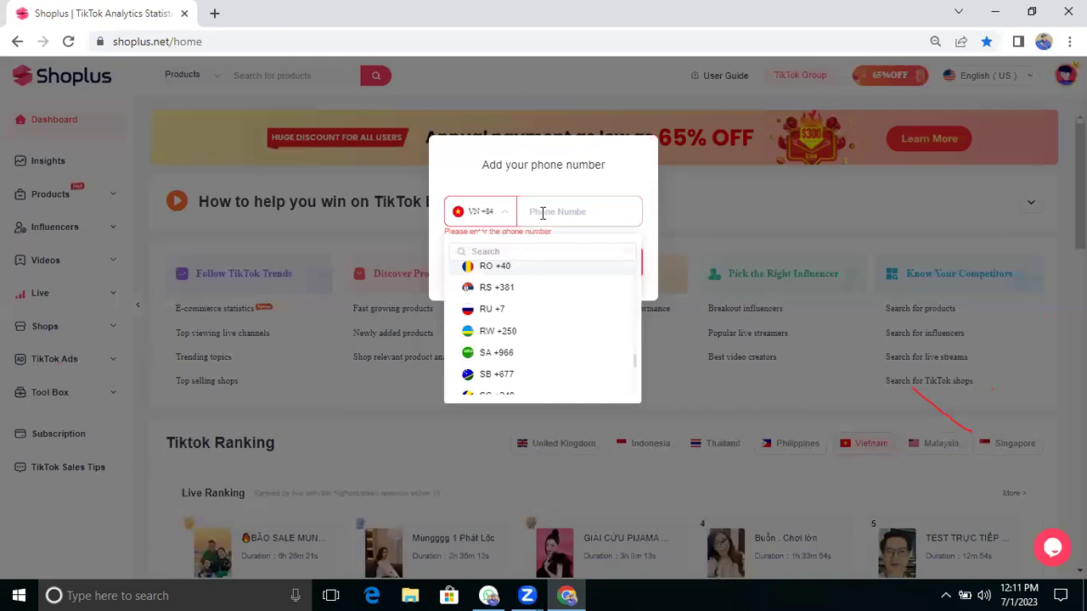
{"action": "left_click", "coordinate": [532, 213]}
Step: Reopen the calling code list and select GB +44
{"action": "left_click", "coordinate": [510, 218]}
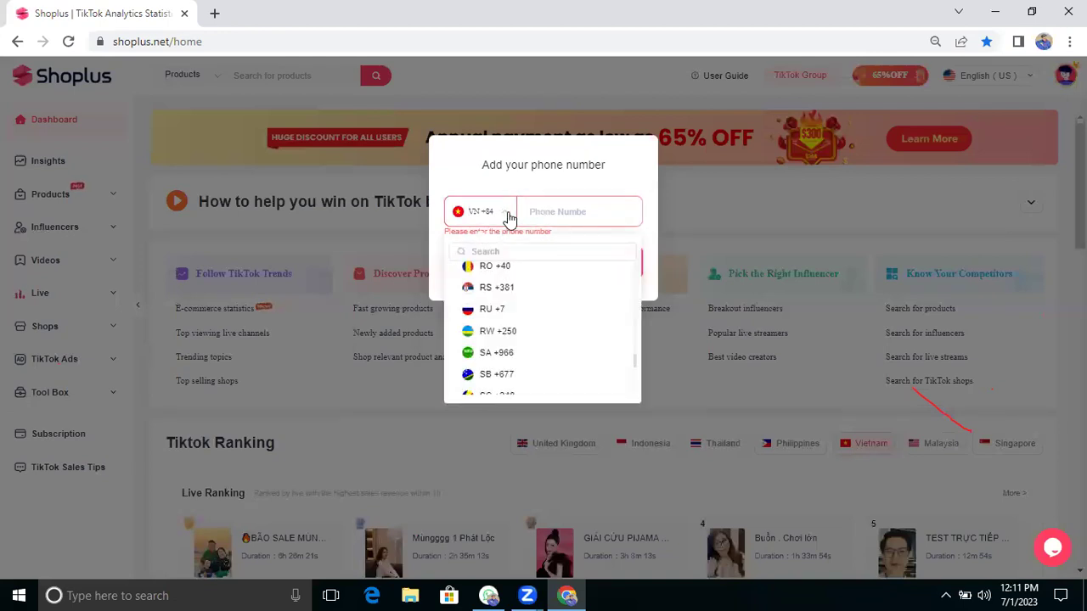
{"action": "scroll", "coordinate": [521, 313], "scroll_direction": "up", "scroll_amount": 1}
{"action": "scroll", "coordinate": [521, 313], "scroll_direction": "up", "scroll_amount": 1}
{"action": "scroll", "coordinate": [521, 313], "scroll_direction": "up", "scroll_amount": 3}
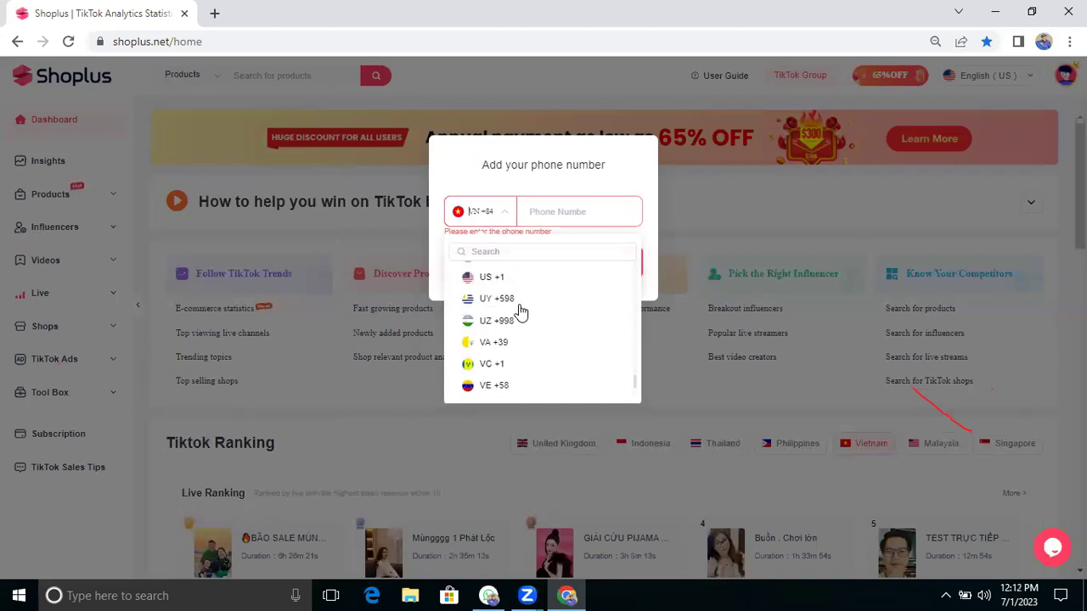
{"action": "scroll", "coordinate": [521, 313], "scroll_direction": "up", "scroll_amount": 3}
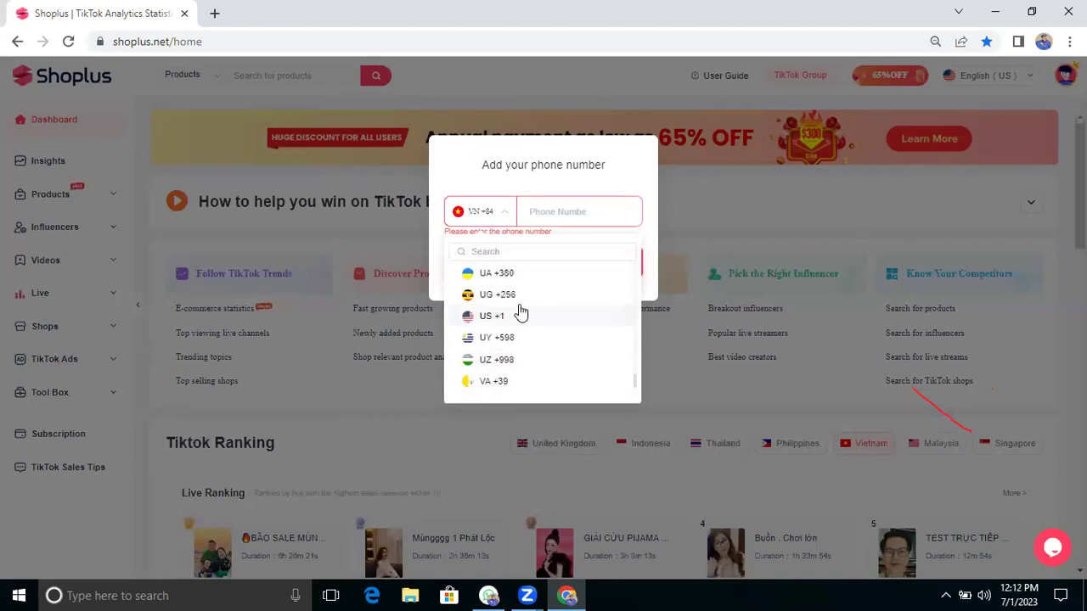
{"action": "scroll", "coordinate": [521, 313], "scroll_direction": "down", "scroll_amount": 1}
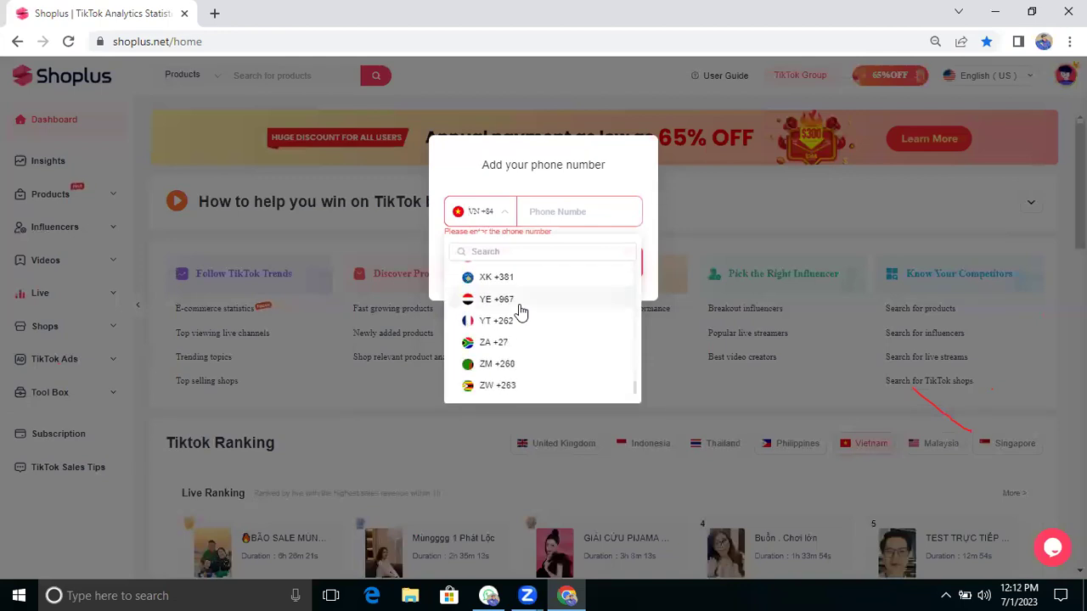
{"action": "scroll", "coordinate": [522, 313], "scroll_direction": "up", "scroll_amount": 4}
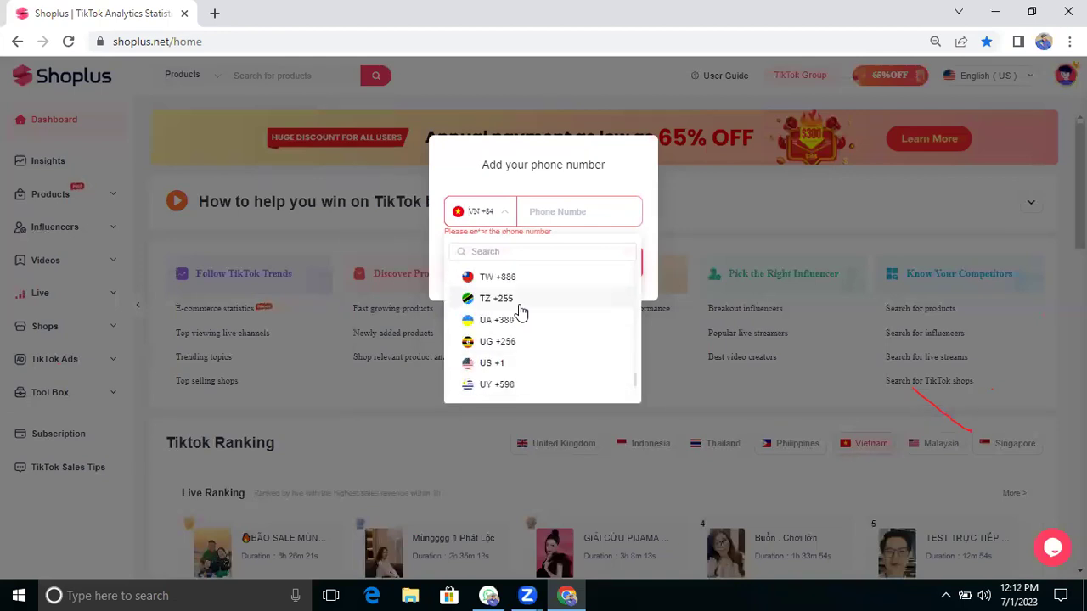
{"action": "scroll", "coordinate": [521, 313], "scroll_direction": "up", "scroll_amount": 2}
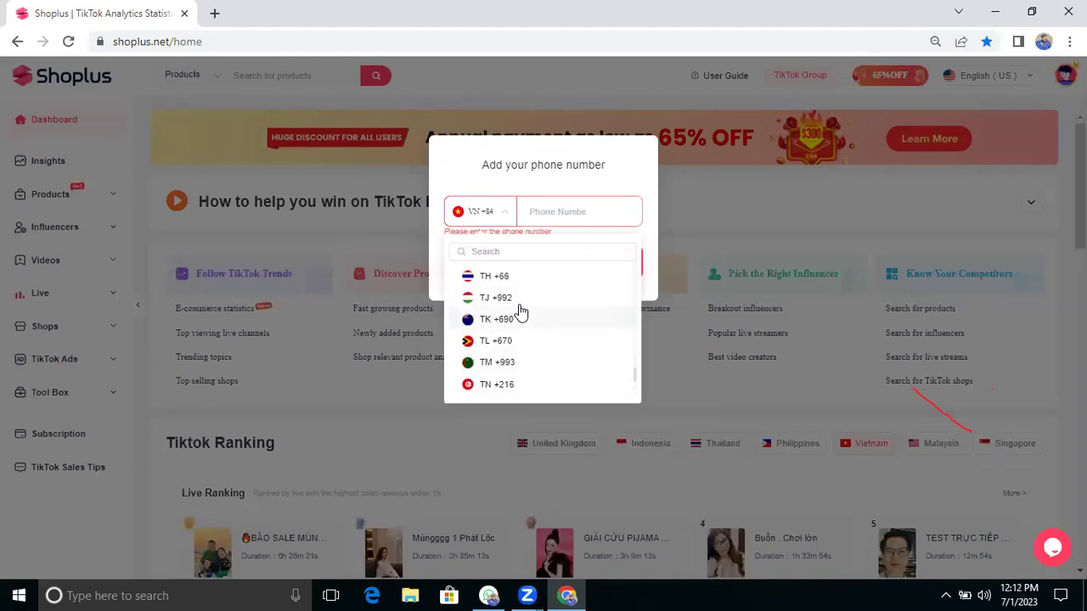
{"action": "scroll", "coordinate": [521, 313], "scroll_direction": "up", "scroll_amount": 4}
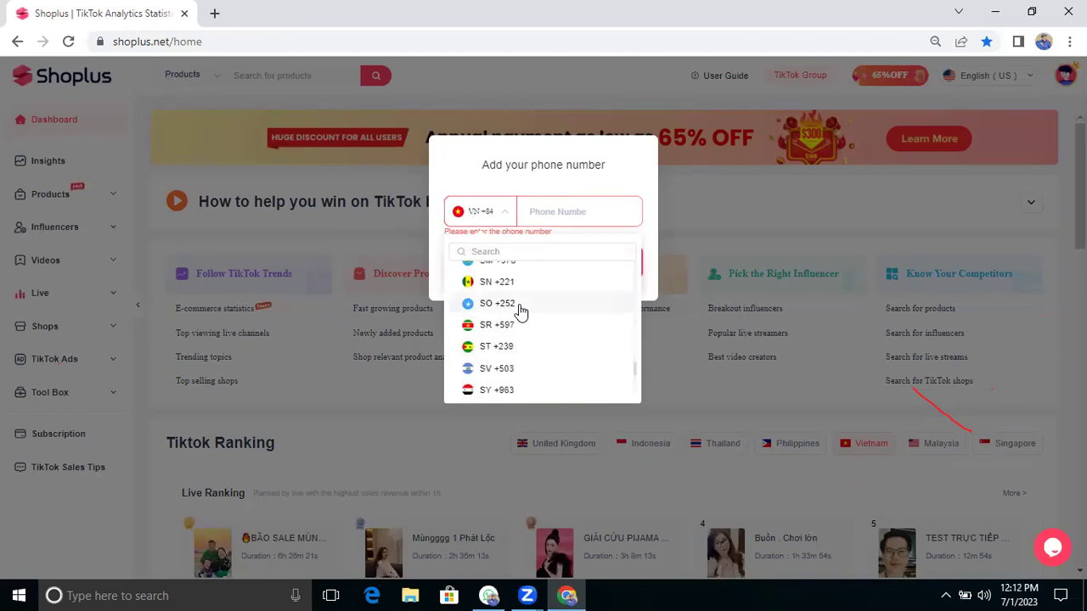
{"action": "scroll", "coordinate": [521, 313], "scroll_direction": "up", "scroll_amount": 3}
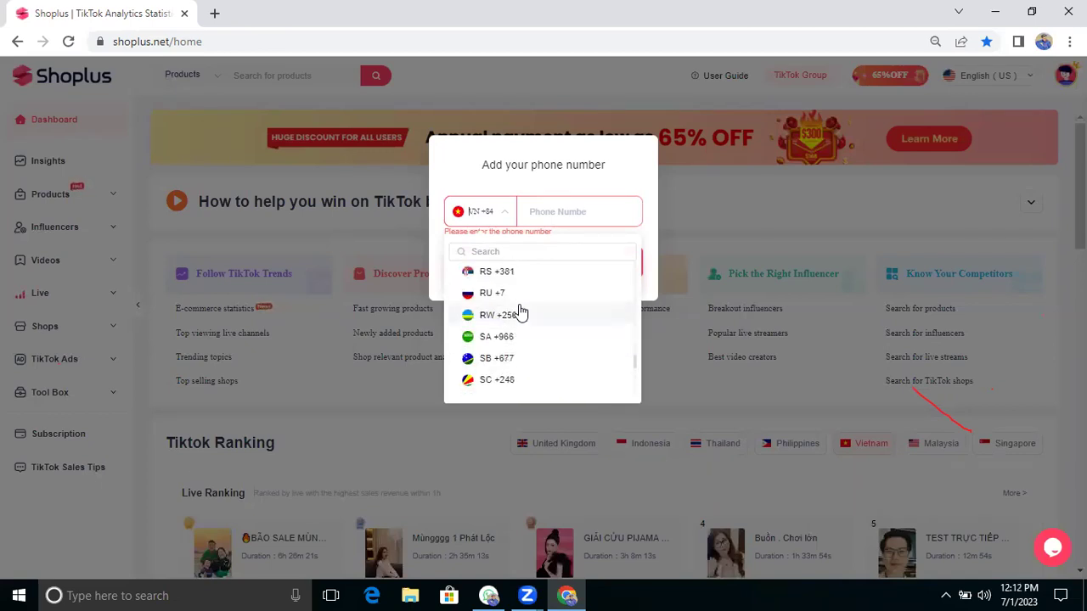
{"action": "scroll", "coordinate": [522, 313], "scroll_direction": "up", "scroll_amount": 1}
{"action": "scroll", "coordinate": [521, 313], "scroll_direction": "up", "scroll_amount": 3}
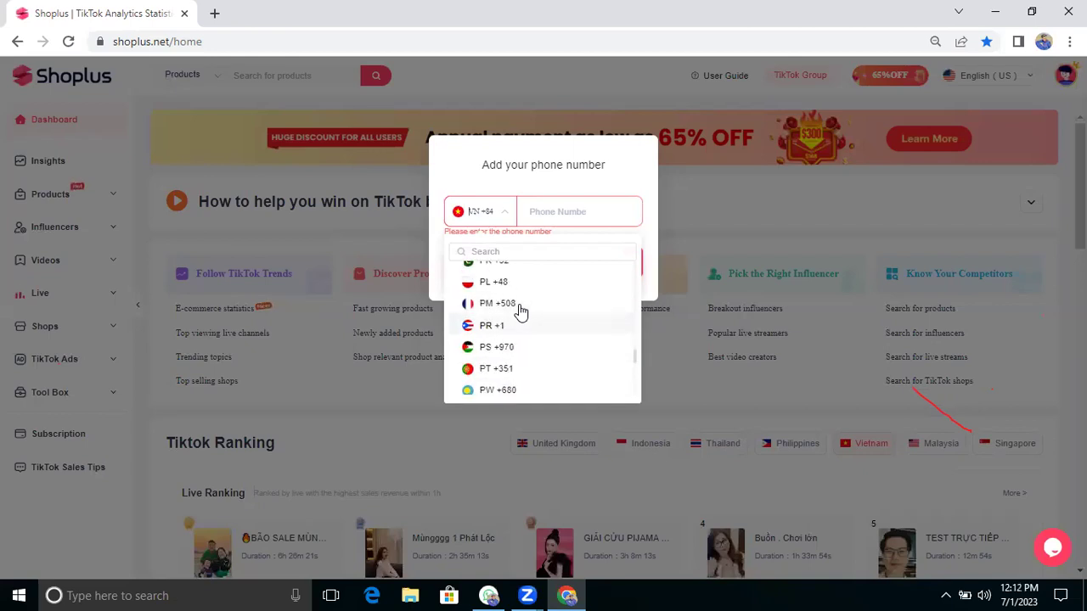
{"action": "scroll", "coordinate": [521, 313], "scroll_direction": "up", "scroll_amount": 4}
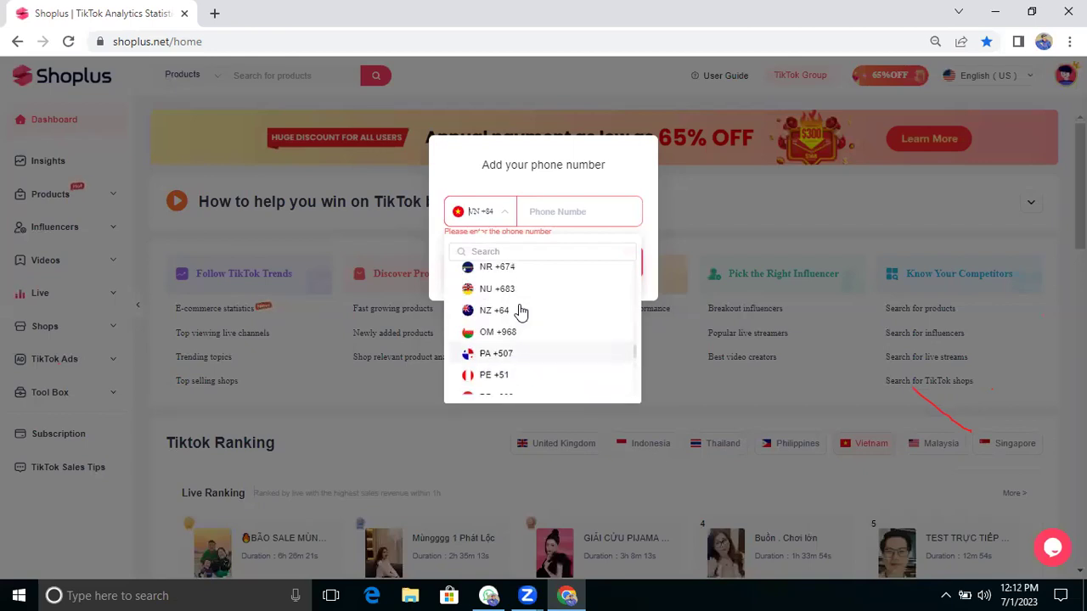
{"action": "scroll", "coordinate": [522, 313], "scroll_direction": "up", "scroll_amount": 1}
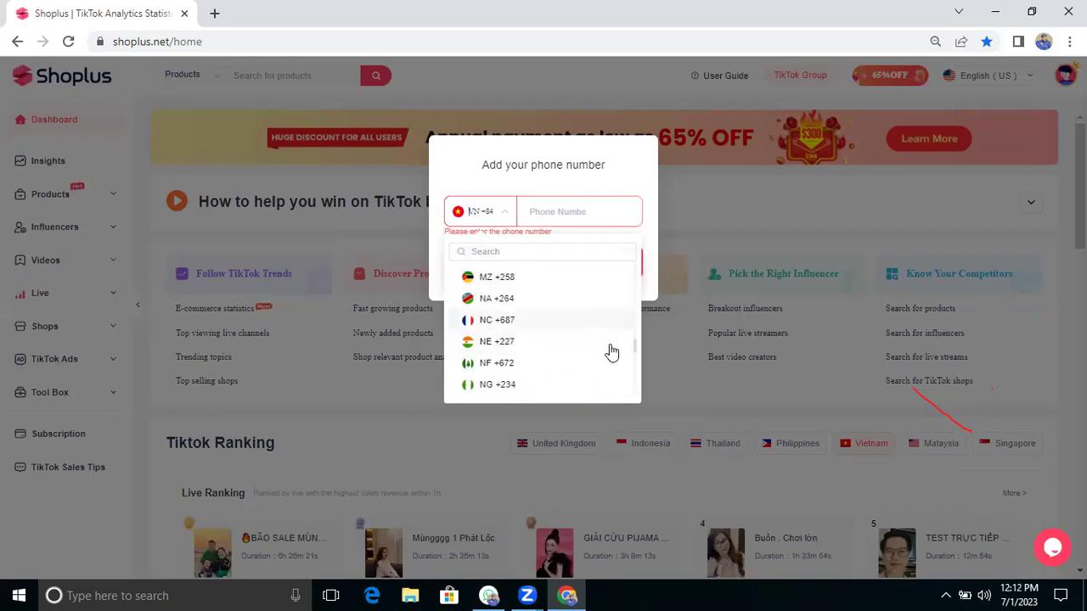
{"action": "left_click_drag", "start_coordinate": [635, 343], "coordinate": [636, 337]}
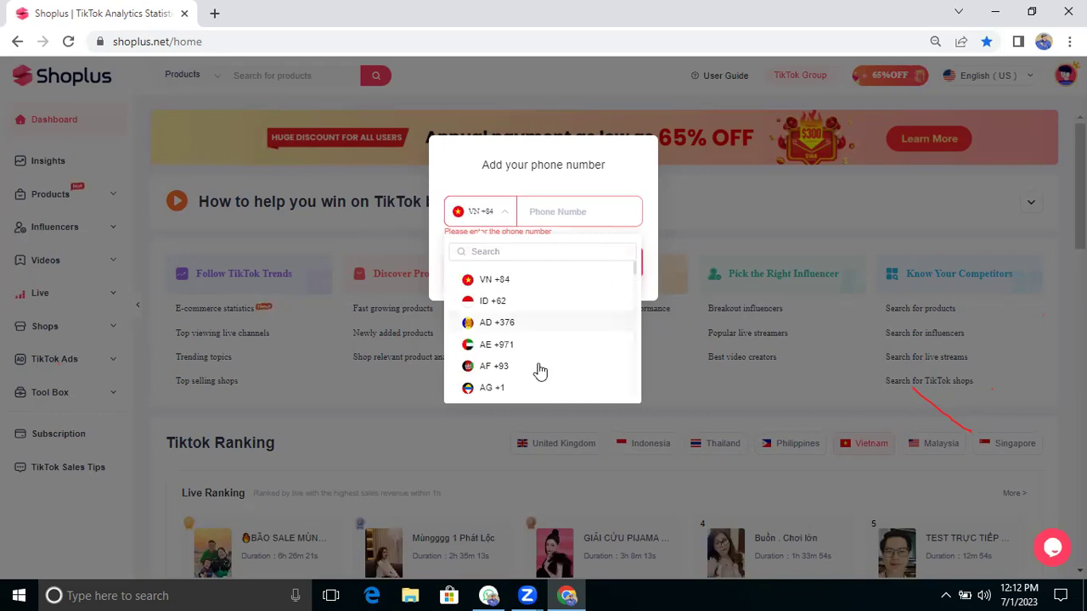
{"action": "scroll", "coordinate": [540, 371], "scroll_direction": "down", "scroll_amount": 3}
{"action": "scroll", "coordinate": [540, 371], "scroll_direction": "down", "scroll_amount": 4}
{"action": "scroll", "coordinate": [539, 371], "scroll_direction": "down", "scroll_amount": 6}
{"action": "scroll", "coordinate": [540, 371], "scroll_direction": "down", "scroll_amount": 5}
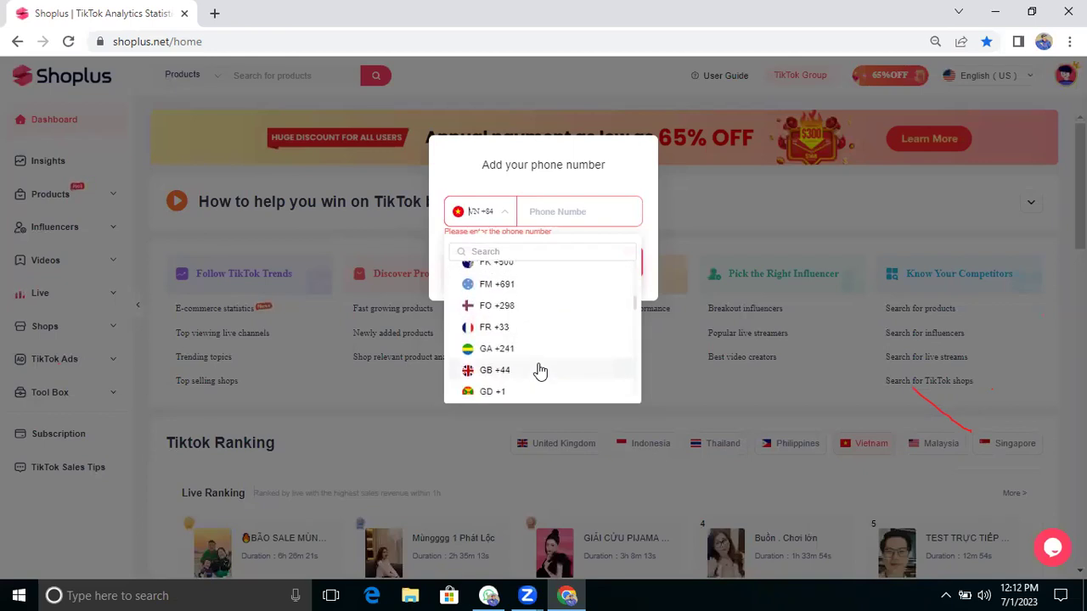
{"action": "left_click", "coordinate": [518, 370]}
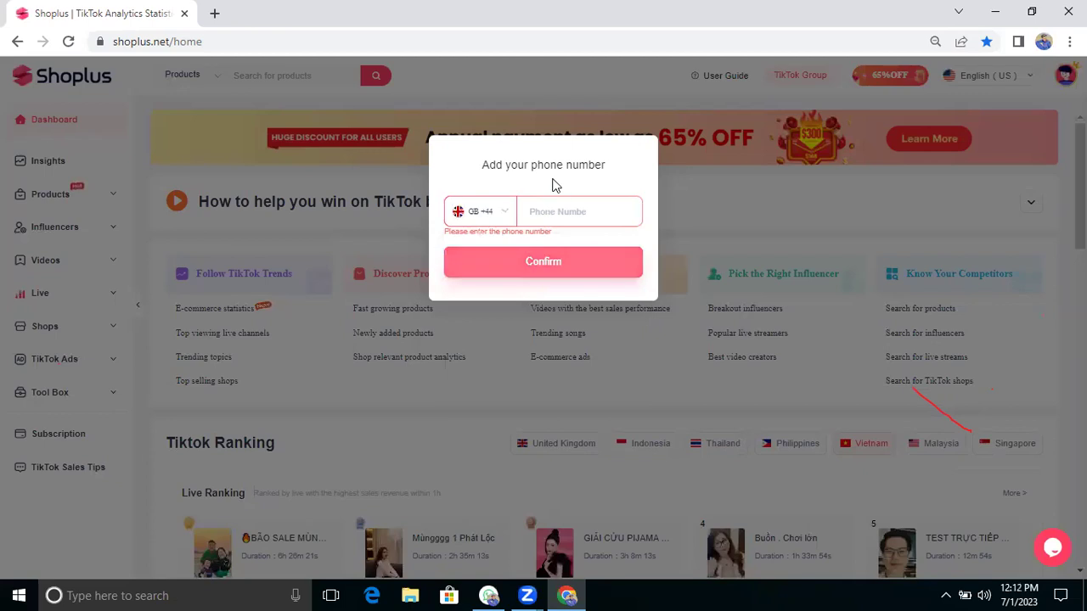
Step: Type the phone number into the prompt's Phone Number field
{"action": "left_click", "coordinate": [537, 217]}
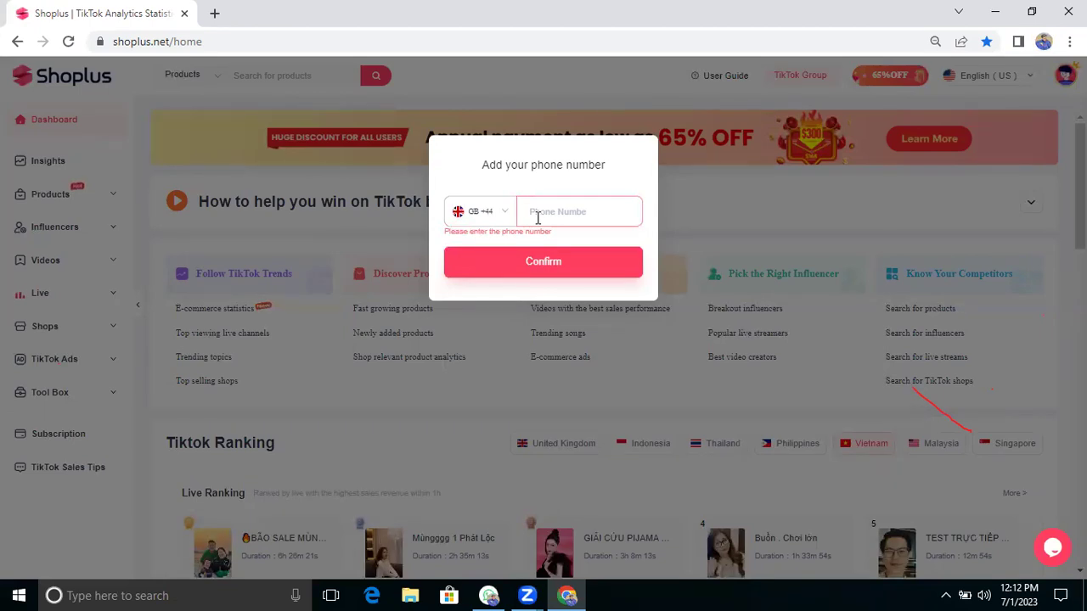
Step: Submit the phone number, return to the dashboard top, and expand Products in the sidebar
{"action": "left_click", "coordinate": [546, 254]}
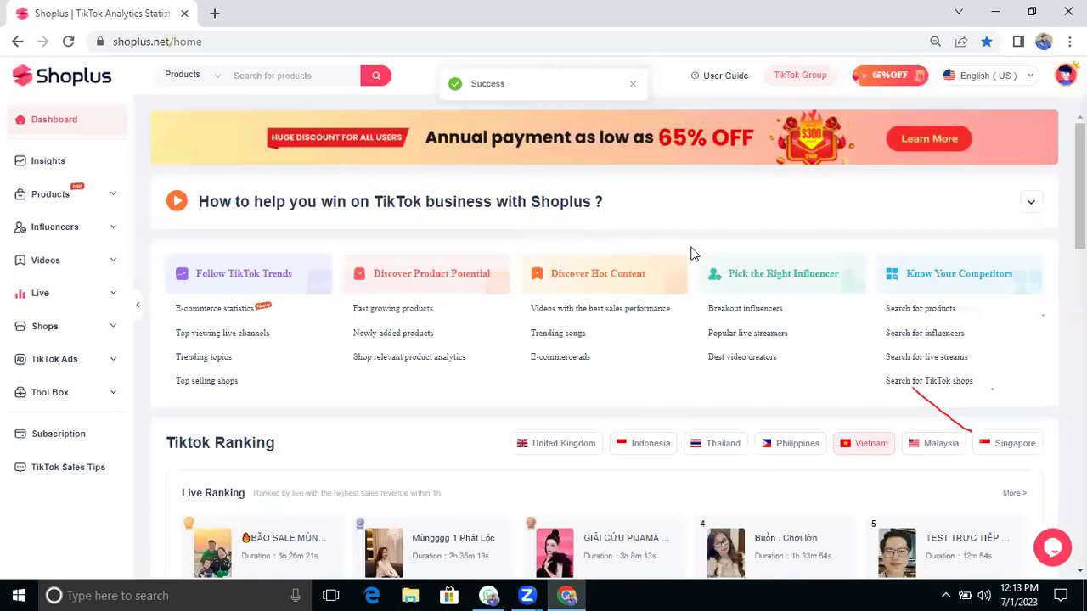
{"action": "scroll", "coordinate": [684, 272], "scroll_direction": "down", "scroll_amount": 2}
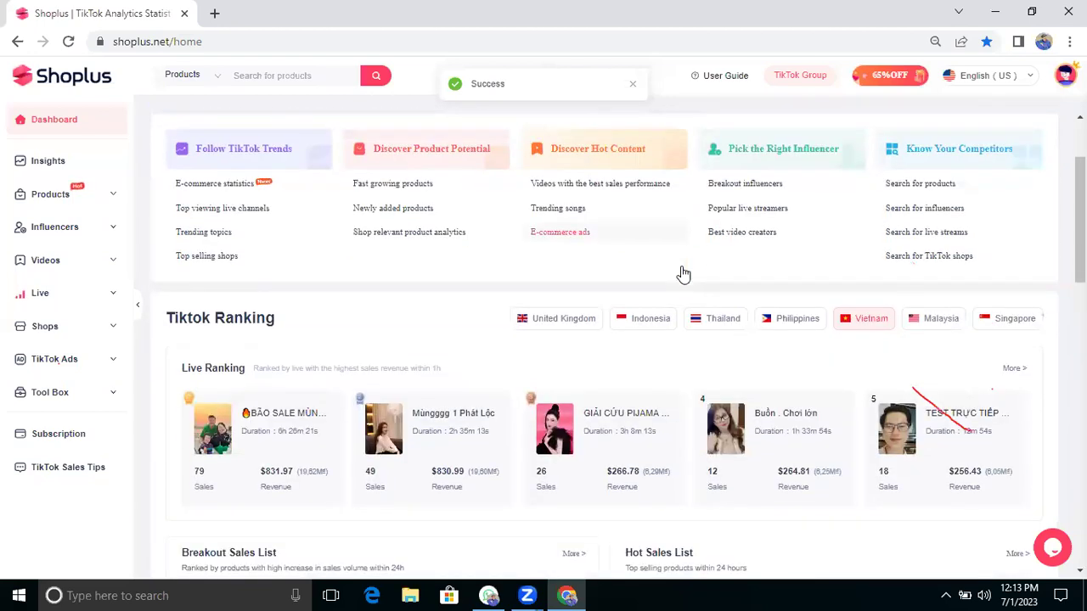
{"action": "scroll", "coordinate": [684, 273], "scroll_direction": "up", "scroll_amount": 2}
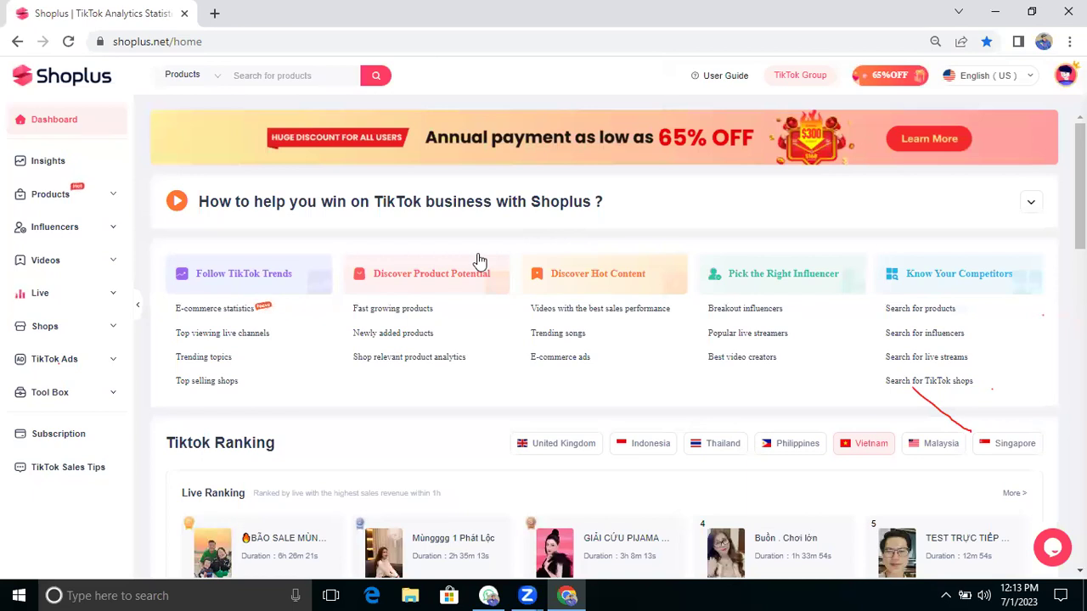
{"action": "scroll", "coordinate": [477, 259], "scroll_direction": "down", "scroll_amount": 6}
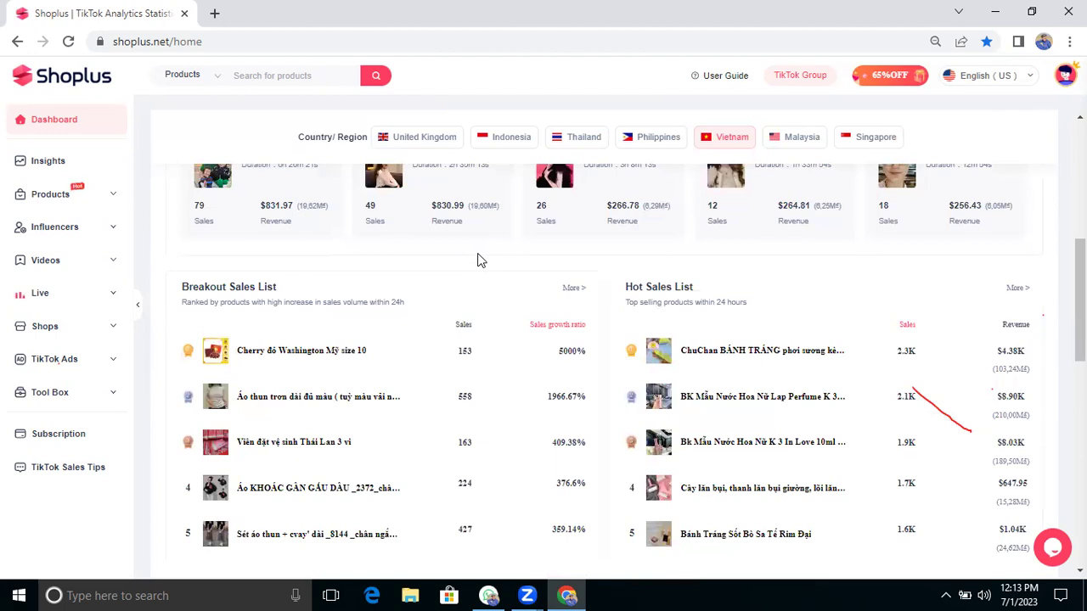
{"action": "scroll", "coordinate": [478, 259], "scroll_direction": "up", "scroll_amount": 6}
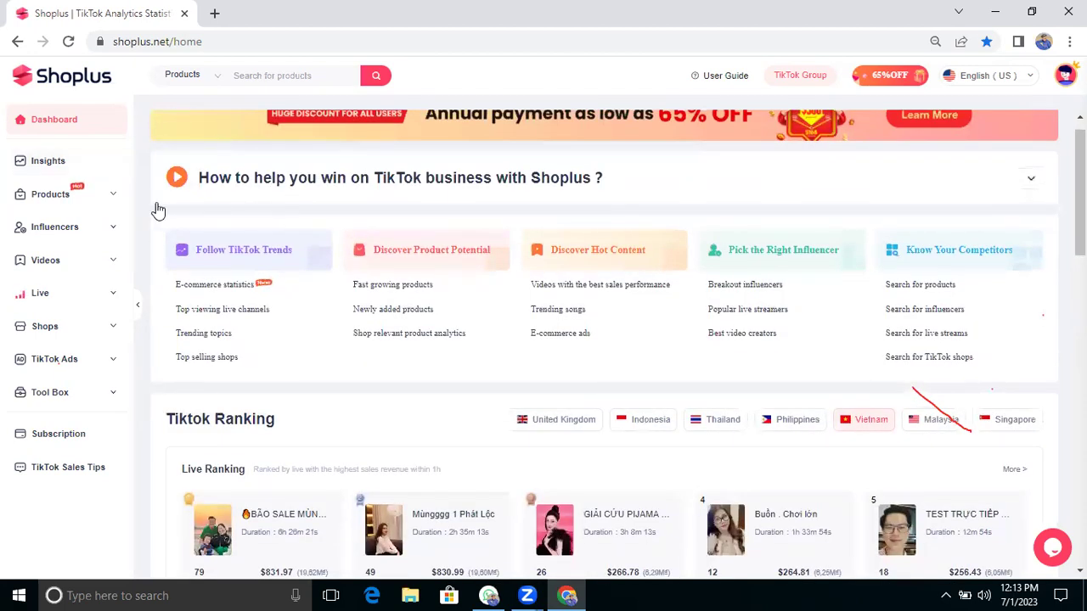
{"action": "scroll", "coordinate": [64, 140], "scroll_direction": "up", "scroll_amount": 1}
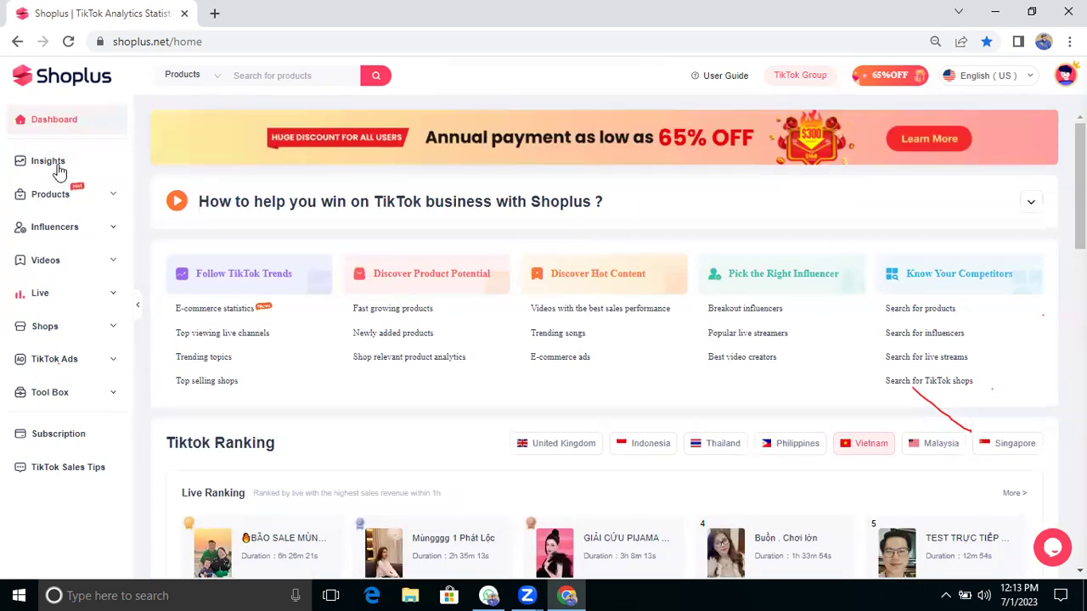
{"action": "left_click", "coordinate": [52, 193]}
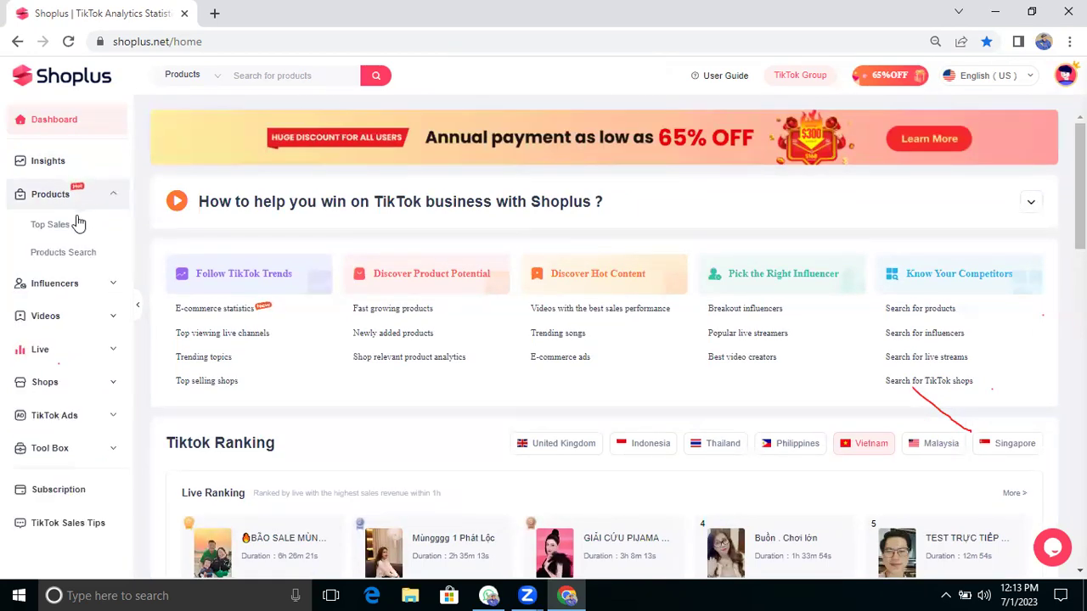
Step: Open the Top Sales Products ranking and switch its country to United Kingdom
{"action": "left_click", "coordinate": [74, 223]}
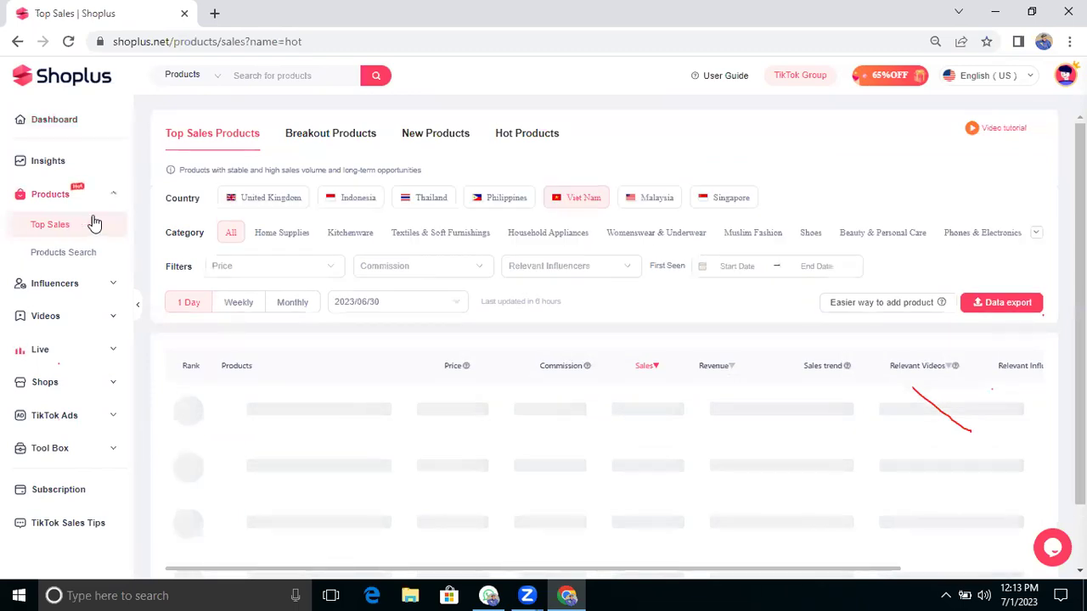
{"action": "scroll", "coordinate": [356, 307], "scroll_direction": "down", "scroll_amount": 1}
{"action": "scroll", "coordinate": [356, 307], "scroll_direction": "down", "scroll_amount": 1}
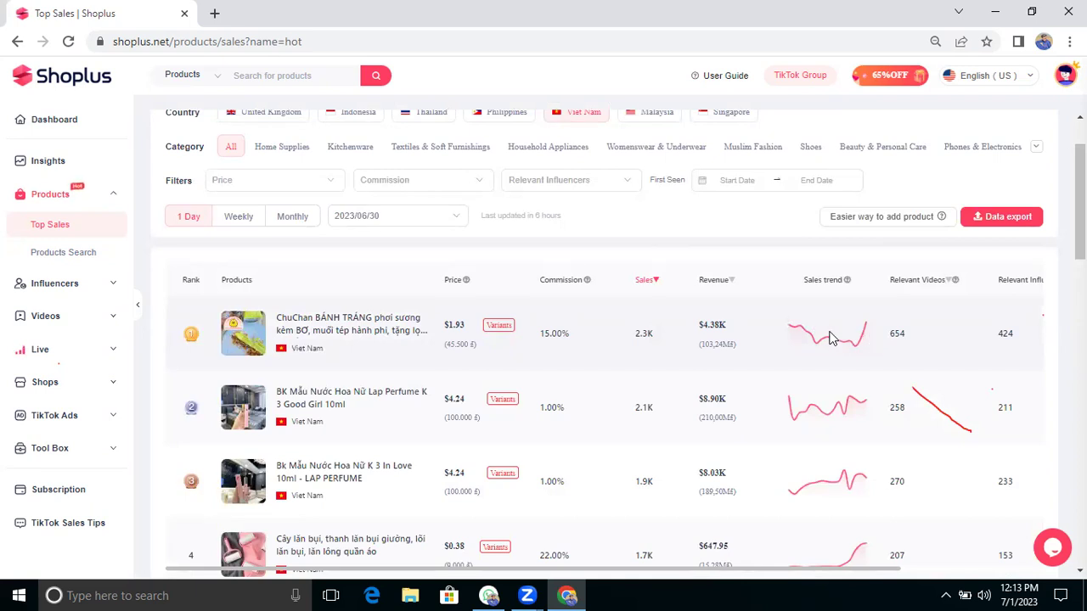
{"action": "scroll", "coordinate": [832, 338], "scroll_direction": "down", "scroll_amount": 1}
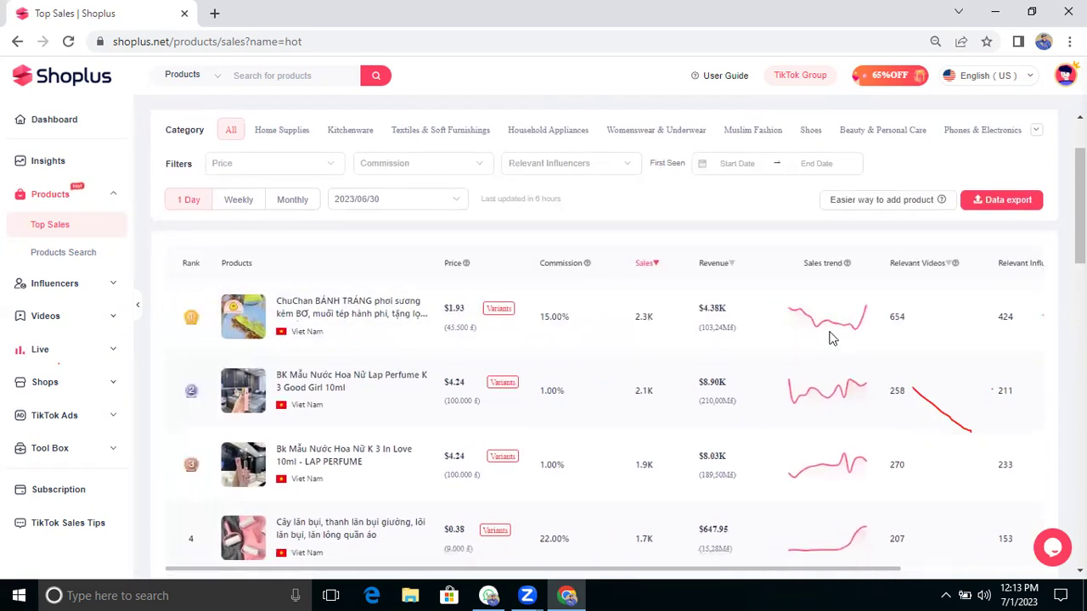
{"action": "scroll", "coordinate": [832, 338], "scroll_direction": "right", "scroll_amount": 1}
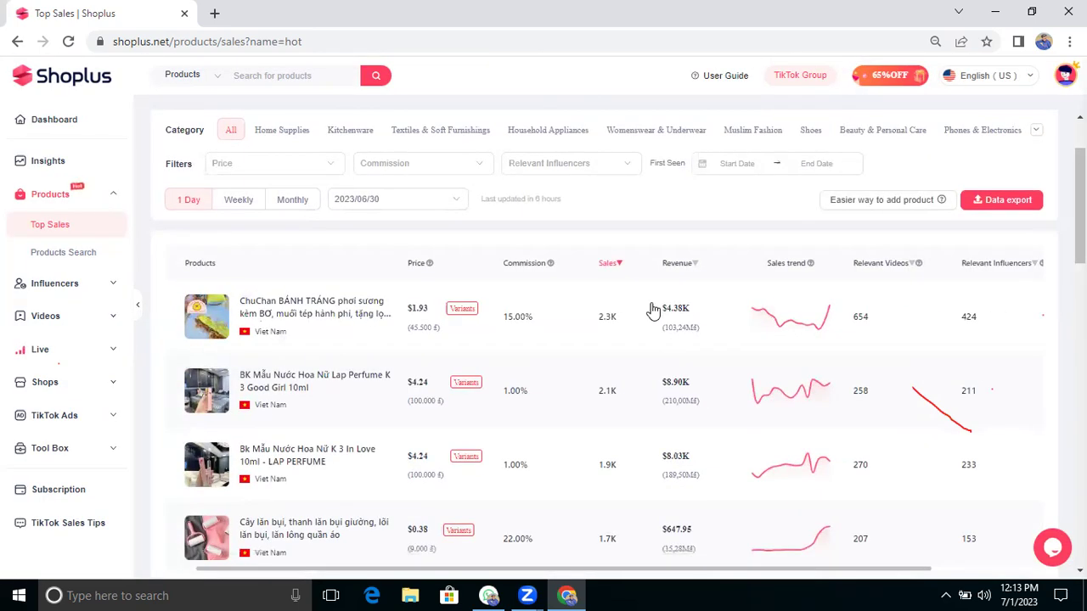
{"action": "scroll", "coordinate": [434, 276], "scroll_direction": "up", "scroll_amount": 1}
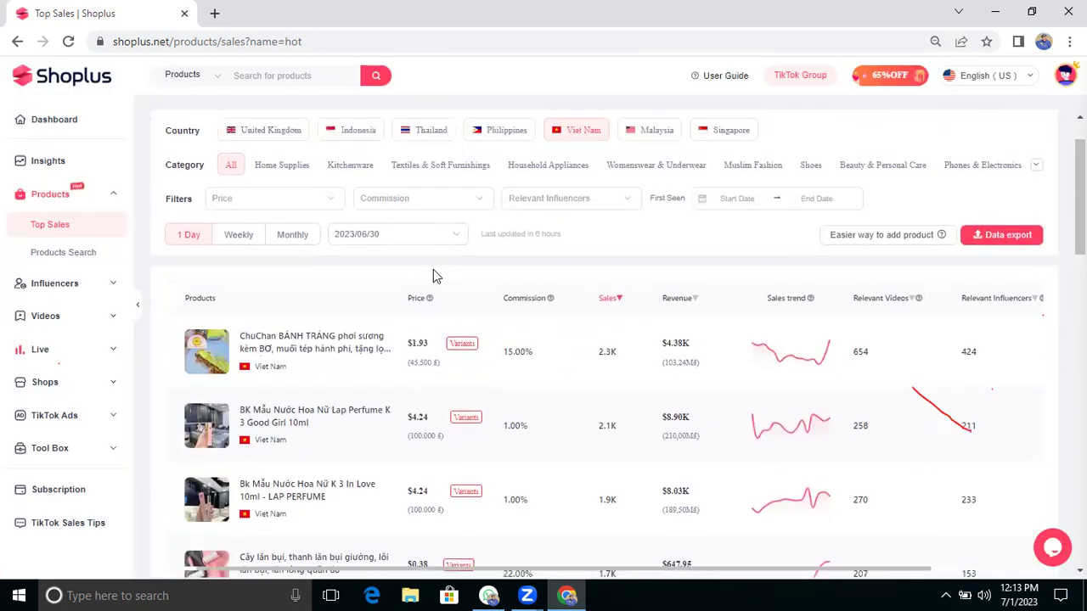
{"action": "scroll", "coordinate": [434, 276], "scroll_direction": "up", "scroll_amount": 1}
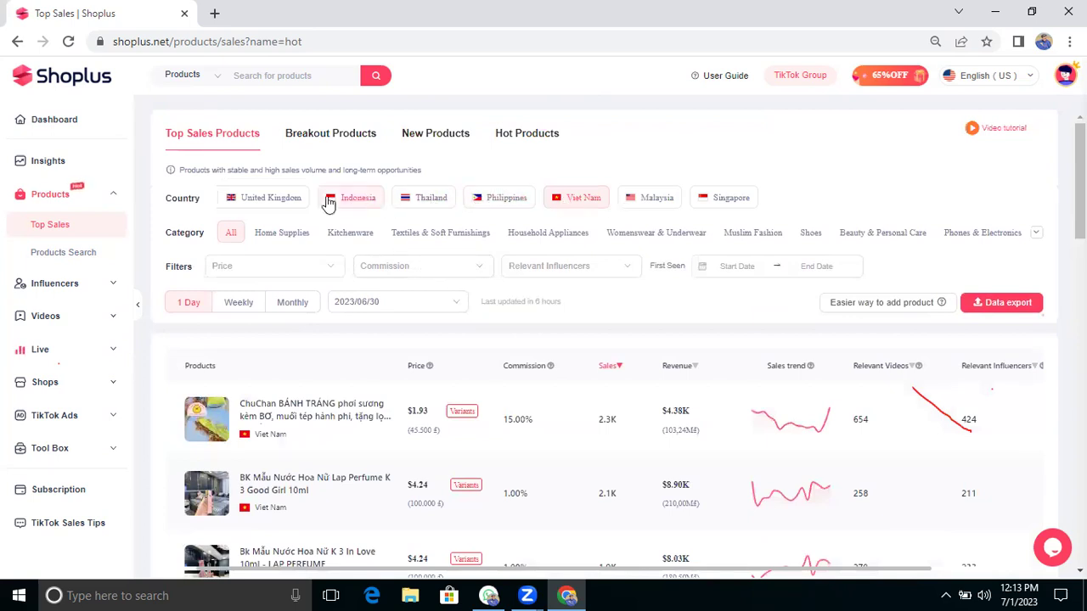
{"action": "left_click", "coordinate": [284, 204]}
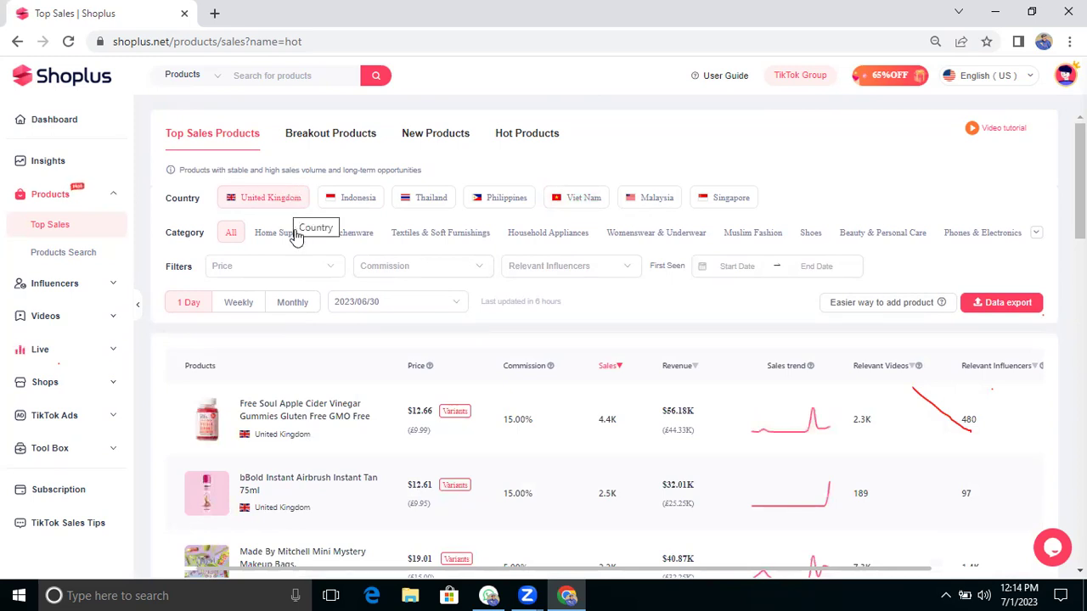
Step: Look through the Shops, Influencers and Products sidebar menus, then expand Tool Box
{"action": "mouse_move", "coordinate": [211, 433]}
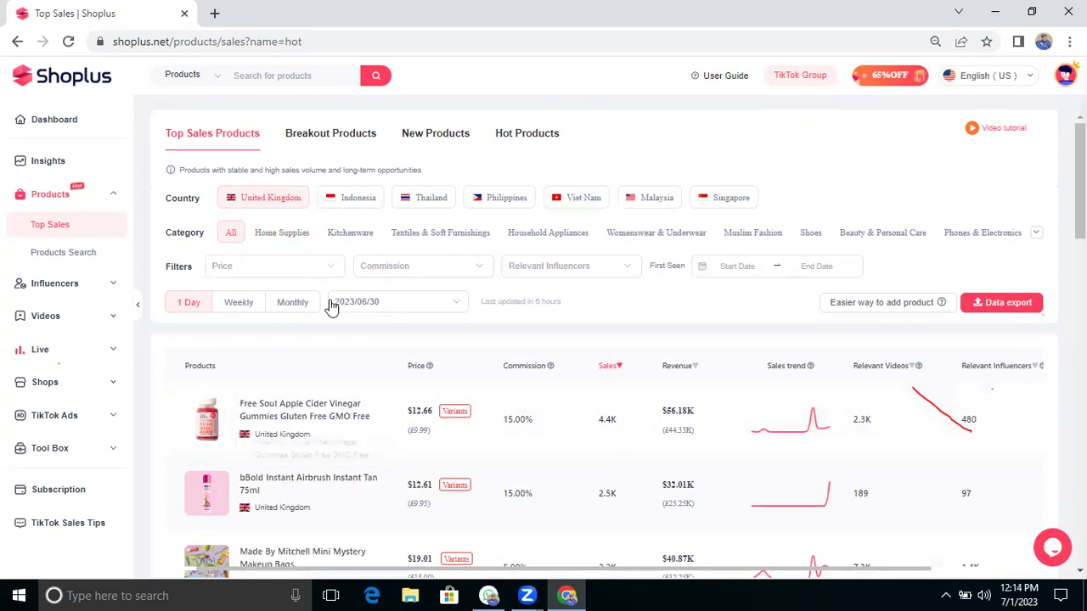
{"action": "mouse_move", "coordinate": [298, 237]}
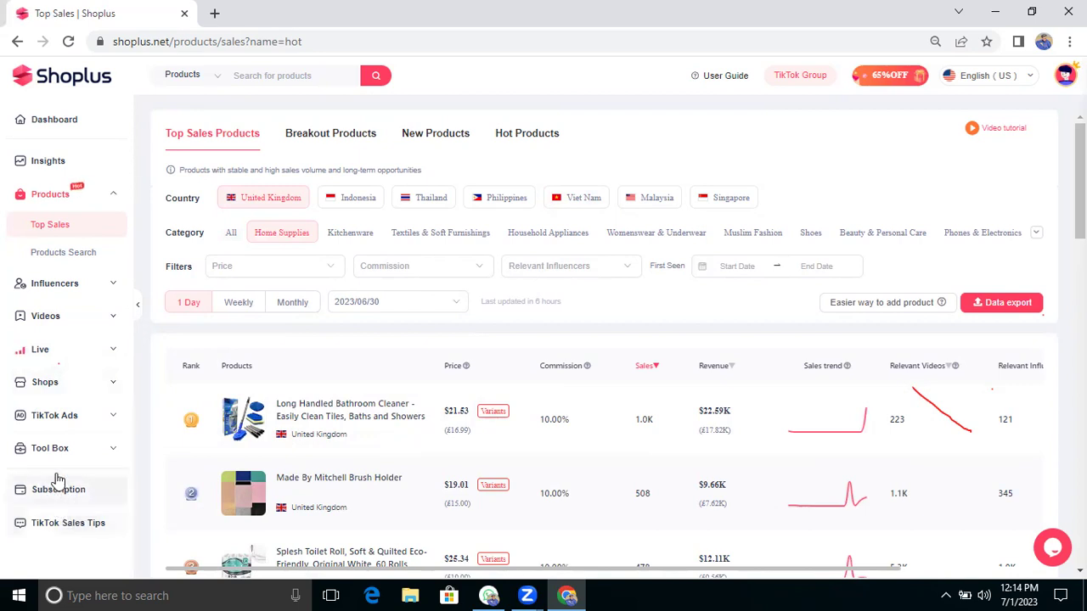
{"action": "left_click", "coordinate": [63, 388]}
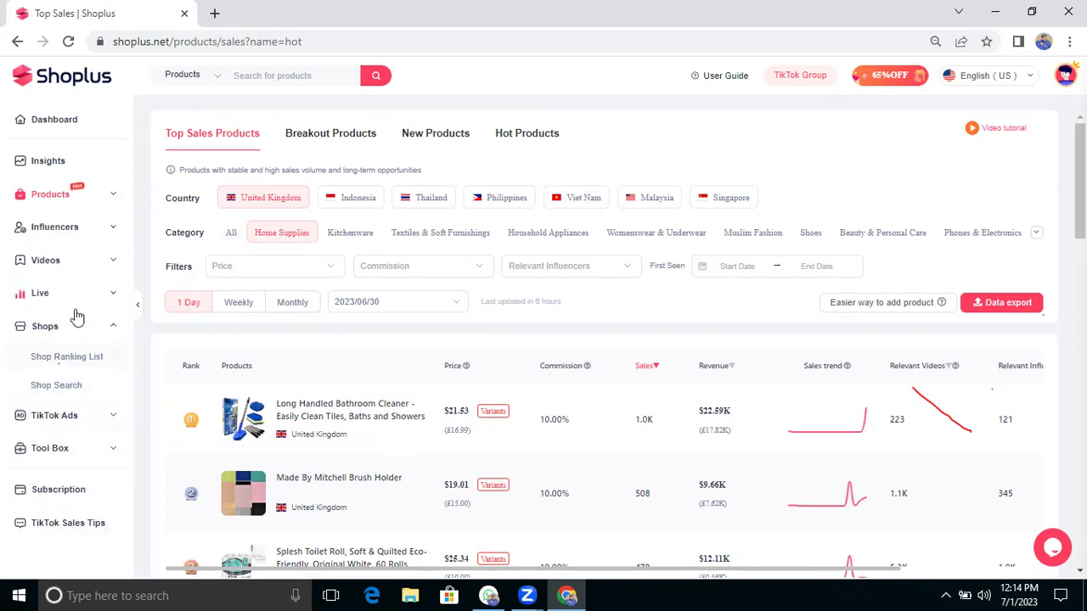
{"action": "left_click", "coordinate": [78, 227]}
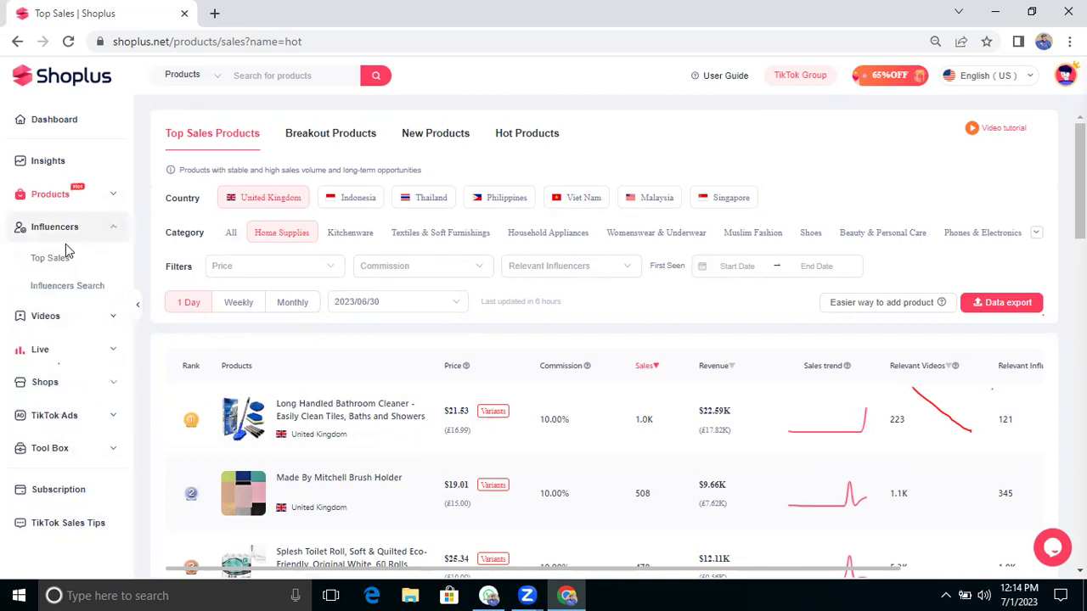
{"action": "left_click", "coordinate": [80, 192]}
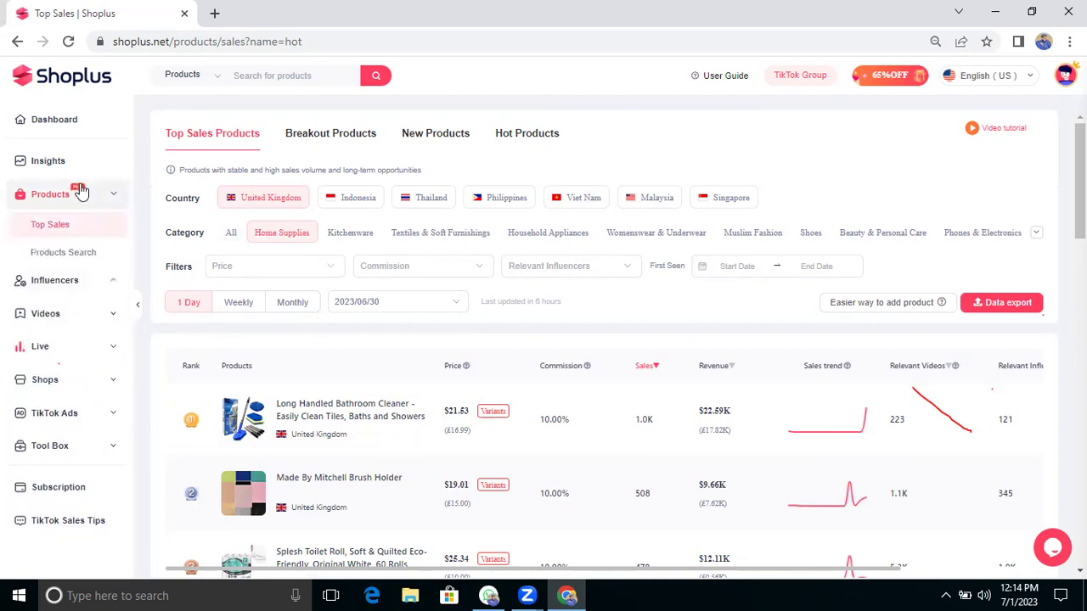
{"action": "left_click", "coordinate": [59, 448]}
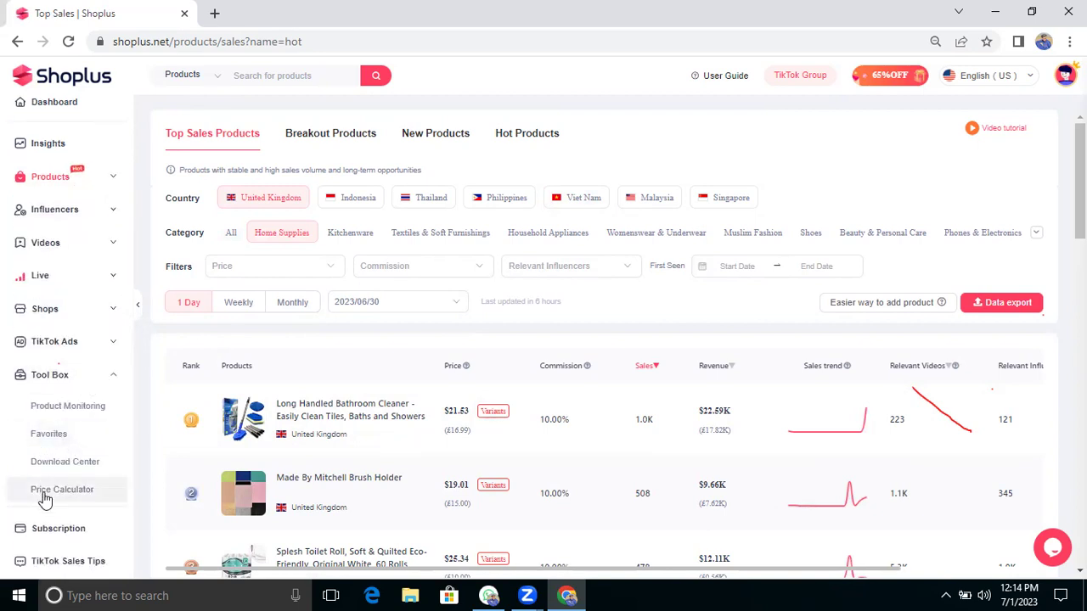
Step: Open the Price Calculator for United Kingdom(£) and enter selling price 20.99
{"action": "left_click", "coordinate": [51, 491]}
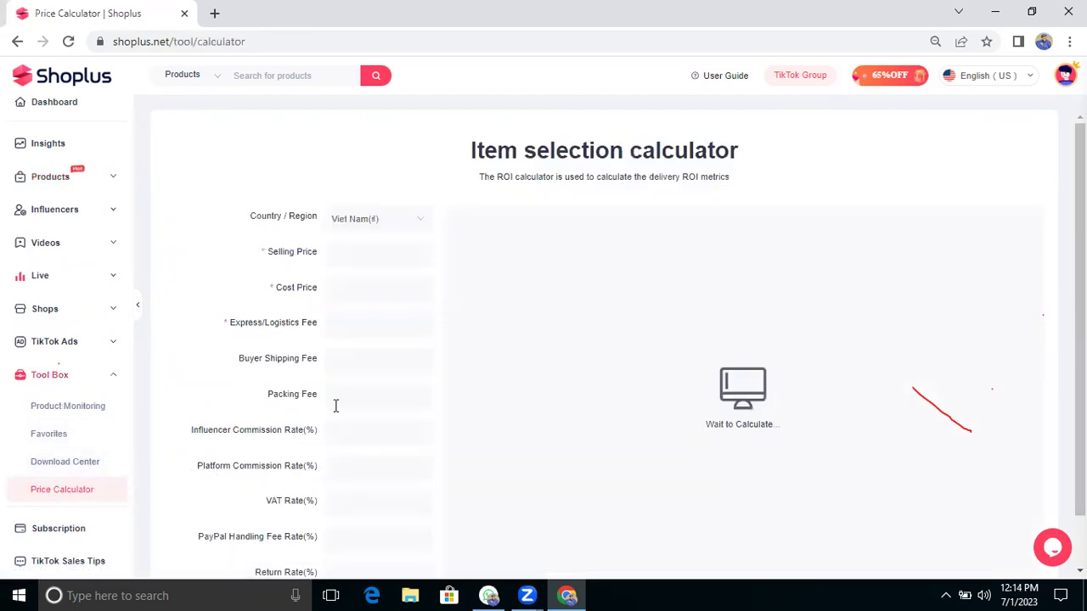
{"action": "left_click", "coordinate": [417, 228]}
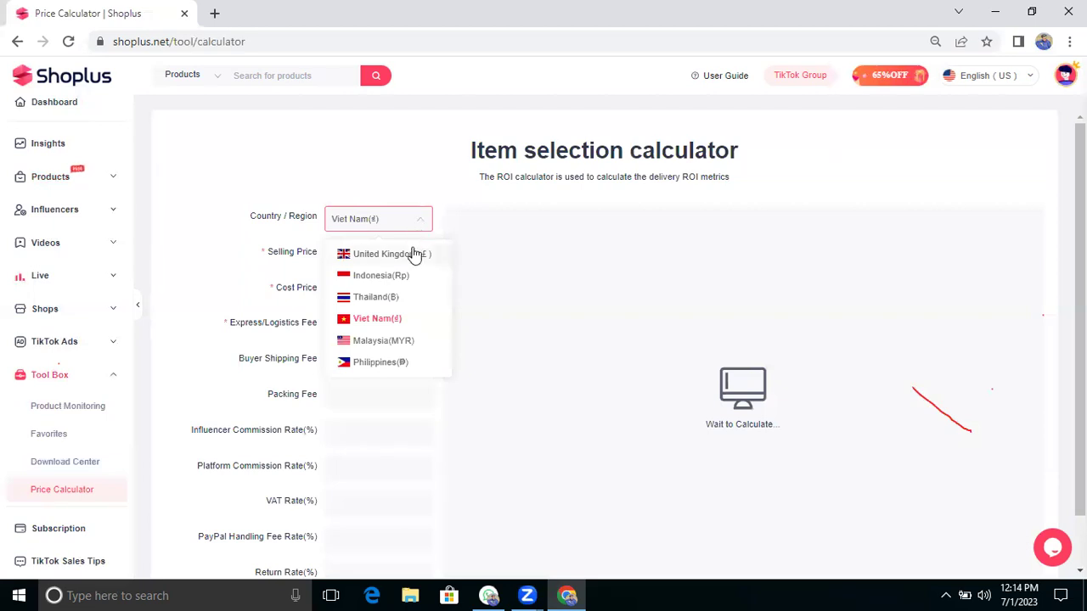
{"action": "left_click", "coordinate": [413, 255]}
{"action": "left_click", "coordinate": [395, 243]}
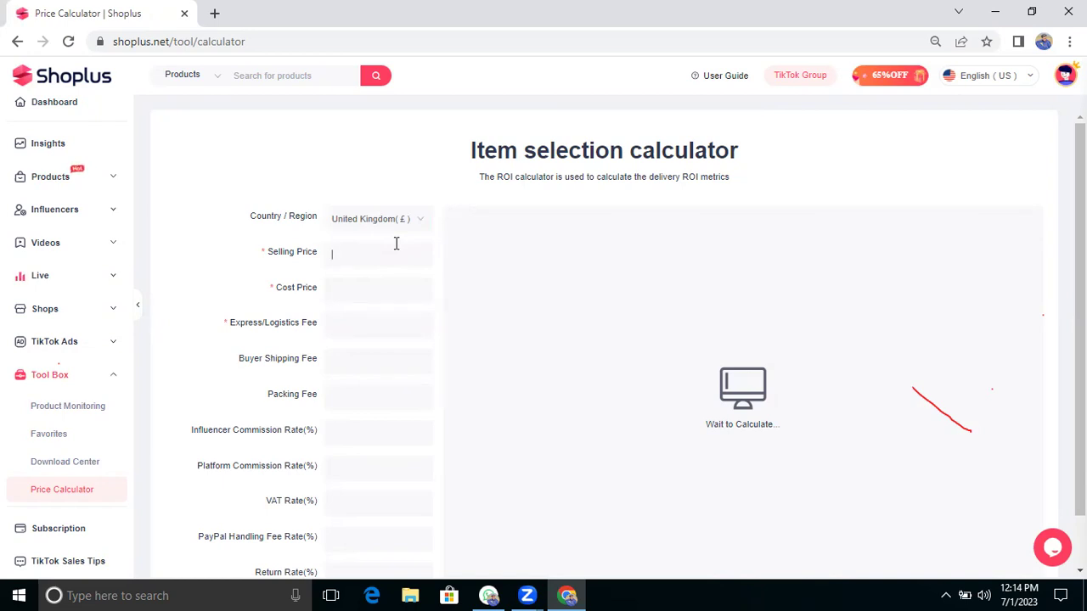
{"action": "type", "text": "20.99"}
{"action": "type", "text": "10."}
Step: Enter cost price 12.99, logistics 1, shipping fee 0 and packing fee 0.15
{"action": "key", "text": "BackSpace"}
{"action": "key", "text": "BackSpace"}
{"action": "type", "text": "2"}
{"action": "key", "text": "BackSpace"}
{"action": "type", "text": ".99"}
{"action": "key", "text": "BackSpace"}
{"action": "key", "text": "BackSpace"}
{"action": "key", "text": "BackSpace"}
{"action": "key", "text": "BackSpace"}
{"action": "type", "text": "12.99"}
{"action": "type", "text": "1"}
{"action": "double_click", "coordinate": [344, 370]}
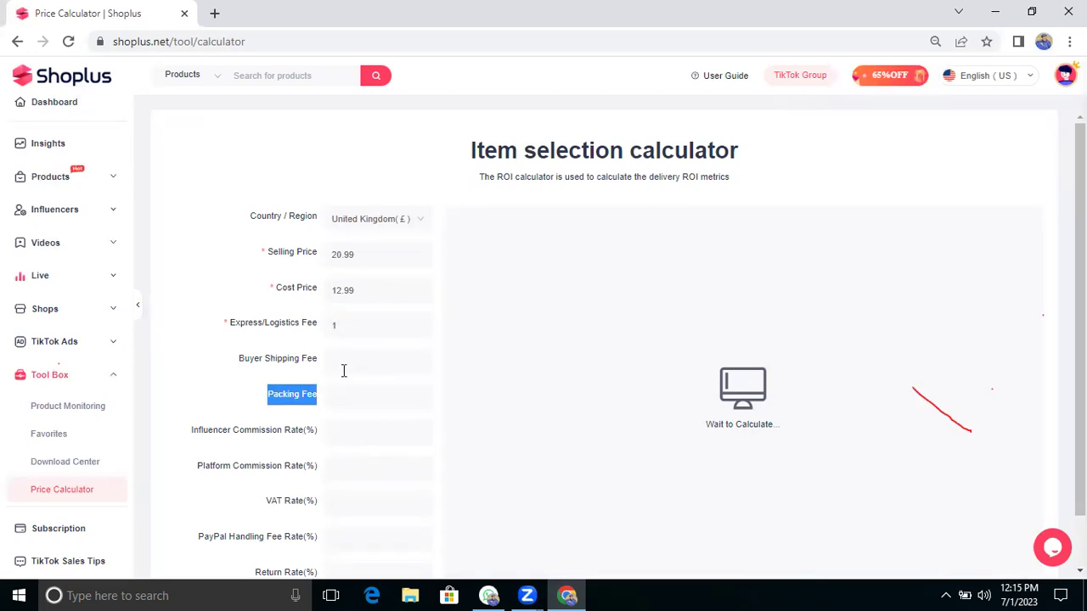
{"action": "left_click", "coordinate": [343, 370]}
{"action": "type", "text": "0"}
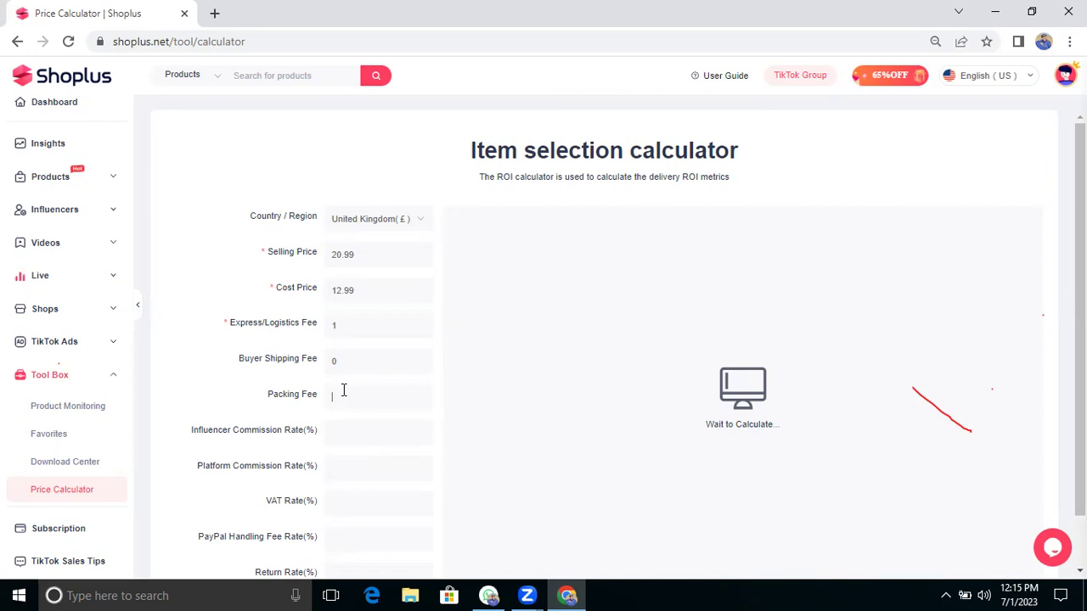
{"action": "type", "text": "0.5"}
{"action": "type", "text": "5"}
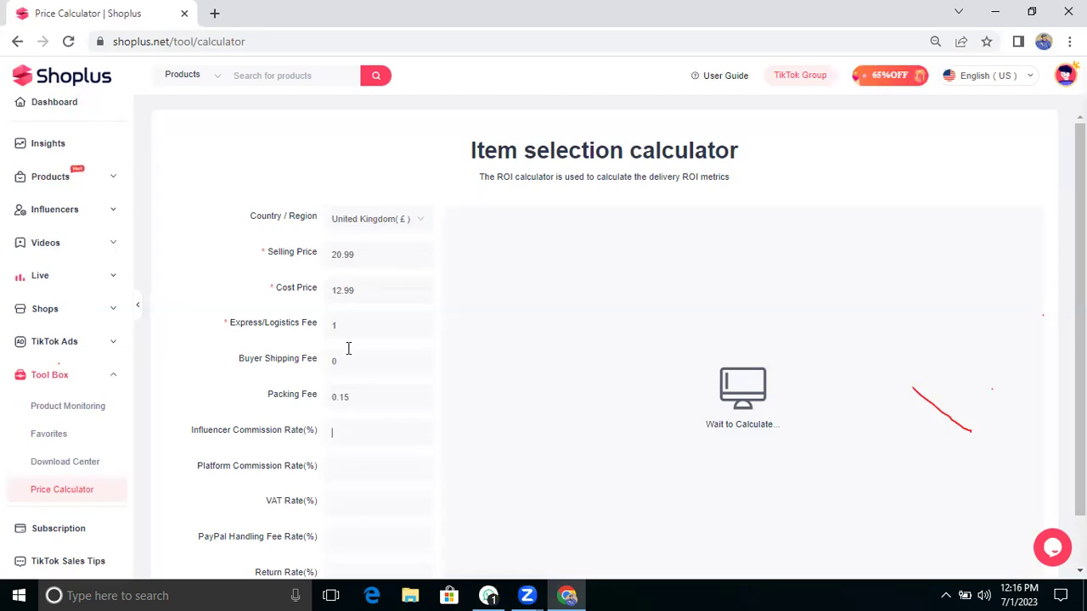
Step: Enter an 8% influencer commission rate and a 5% platform commission rate
{"action": "left_click", "coordinate": [334, 433]}
{"action": "type", "text": "8"}
{"action": "left_click", "coordinate": [332, 458]}
{"action": "type", "text": "0"}
{"action": "scroll", "coordinate": [332, 456], "scroll_direction": "down", "scroll_amount": 1}
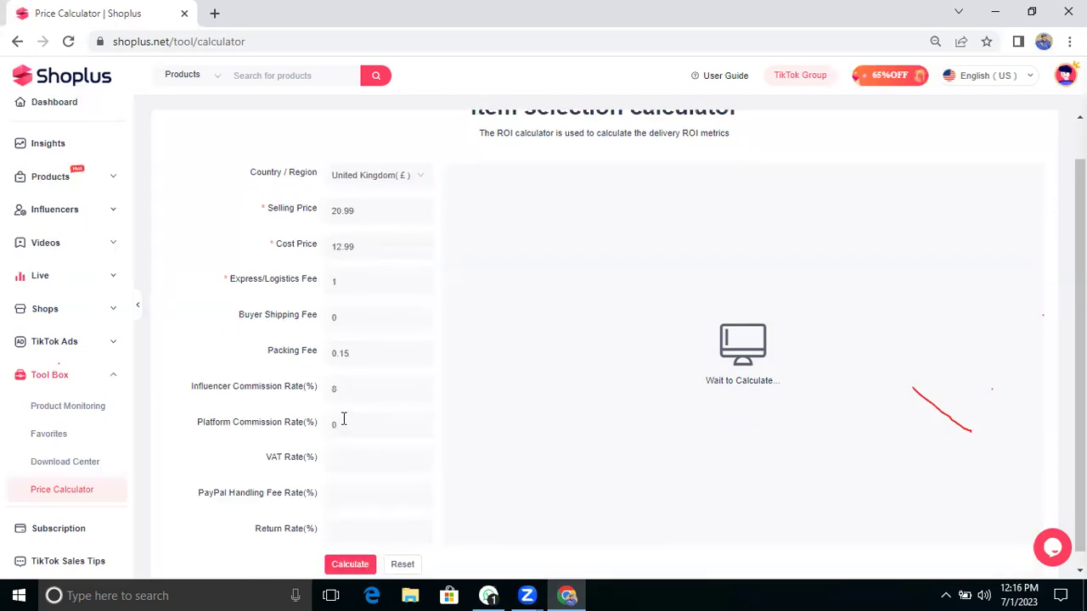
{"action": "key", "text": "BackSpace"}
{"action": "type", "text": "5"}
Step: Set the VAT and PayPal fee rates to 0 and calculate the ROI
{"action": "left_click", "coordinate": [348, 455]}
{"action": "type", "text": "0"}
{"action": "scroll", "coordinate": [347, 453], "scroll_direction": "down", "scroll_amount": 1}
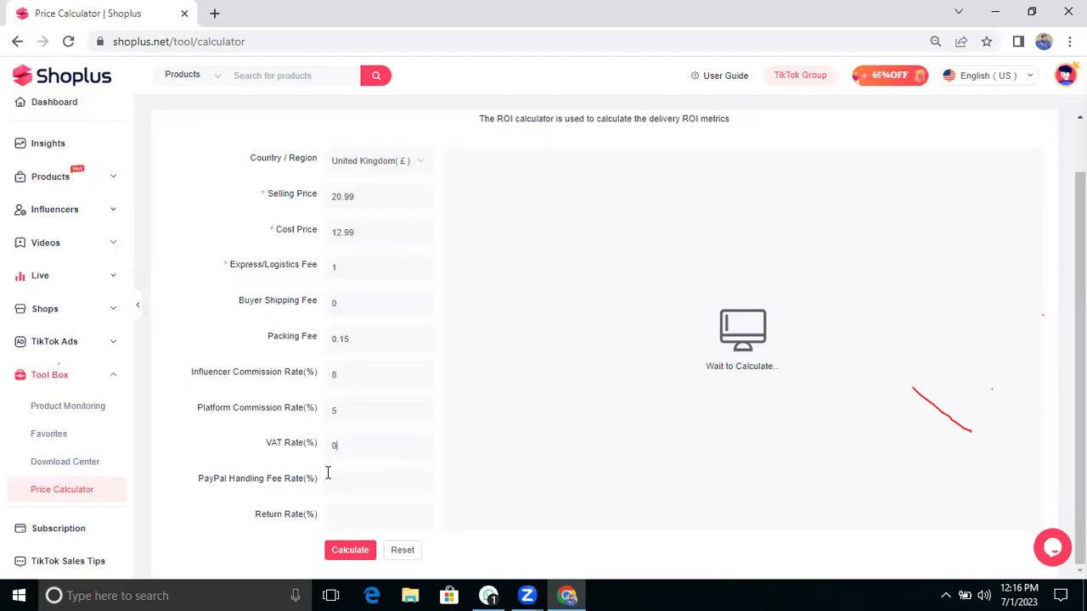
{"action": "left_click", "coordinate": [331, 478]}
{"action": "type", "text": "00"}
{"action": "left_click", "coordinate": [346, 552]}
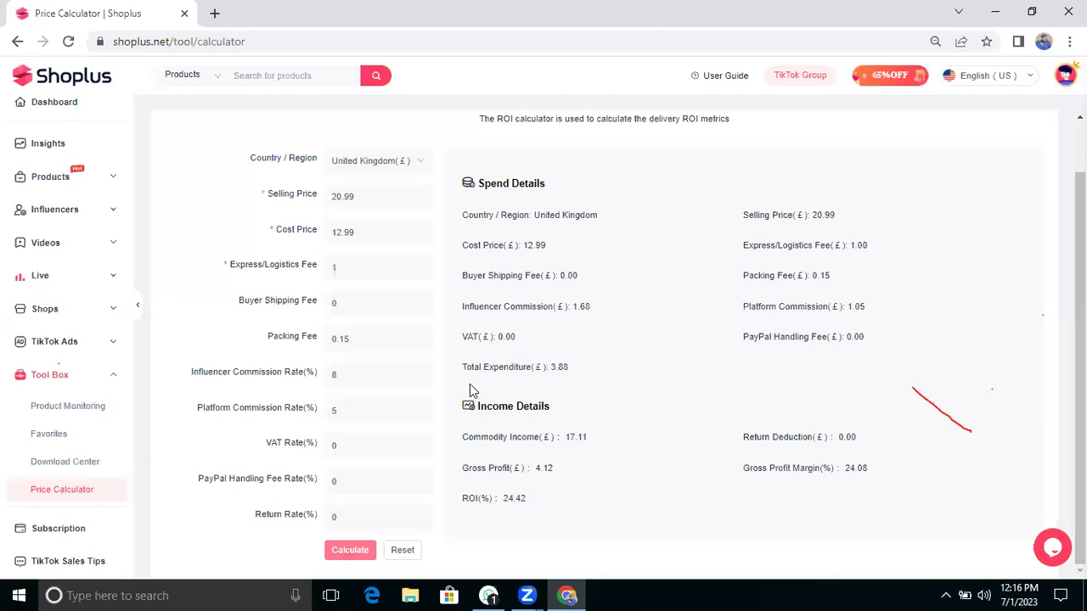
{"action": "scroll", "coordinate": [513, 336], "scroll_direction": "up", "scroll_amount": 1}
{"action": "scroll", "coordinate": [505, 331], "scroll_direction": "up", "scroll_amount": 1}
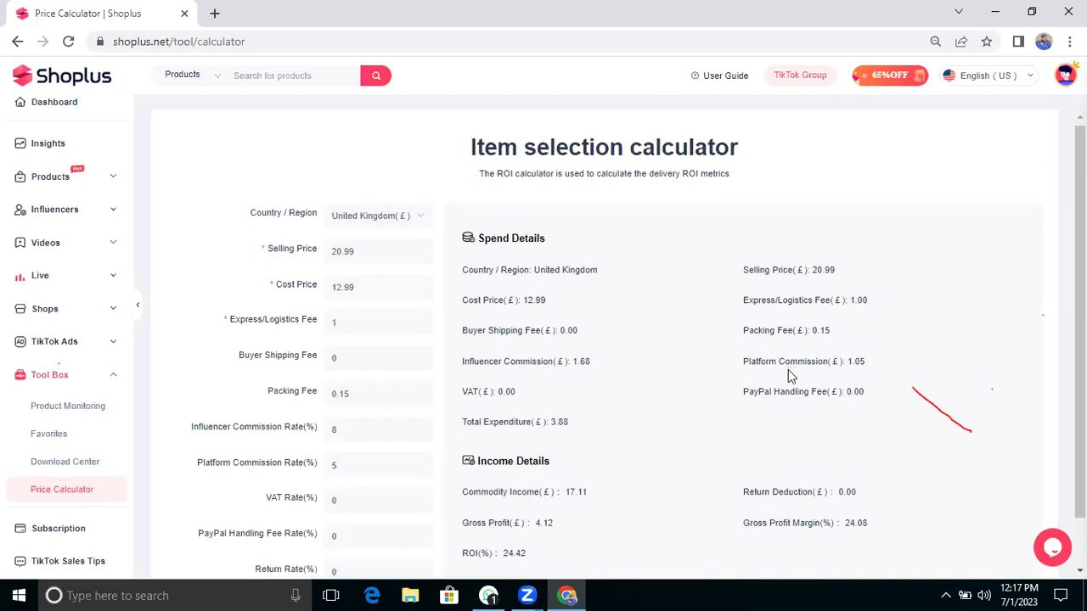
{"action": "scroll", "coordinate": [788, 374], "scroll_direction": "down", "scroll_amount": 1}
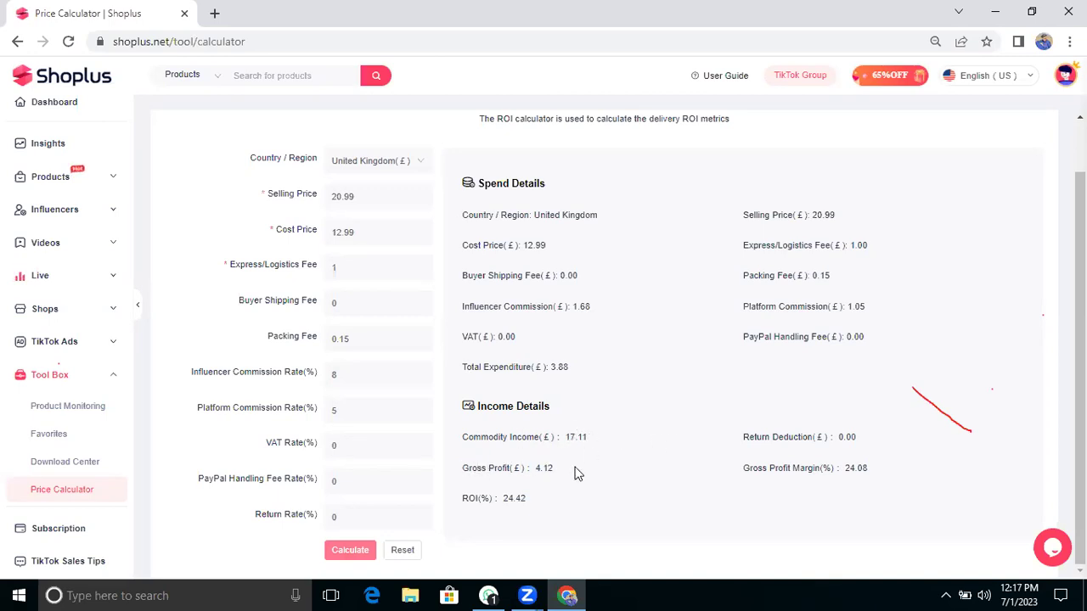
{"action": "left_click_drag", "start_coordinate": [554, 470], "coordinate": [536, 473]}
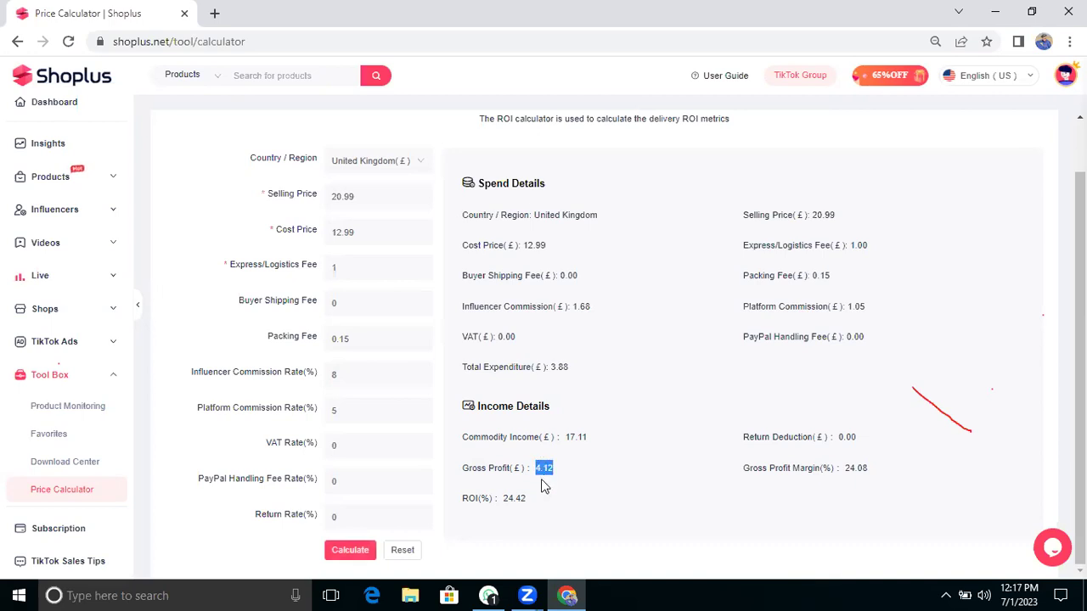
{"action": "left_click", "coordinate": [544, 486]}
{"action": "left_click_drag", "start_coordinate": [532, 499], "coordinate": [498, 499]}
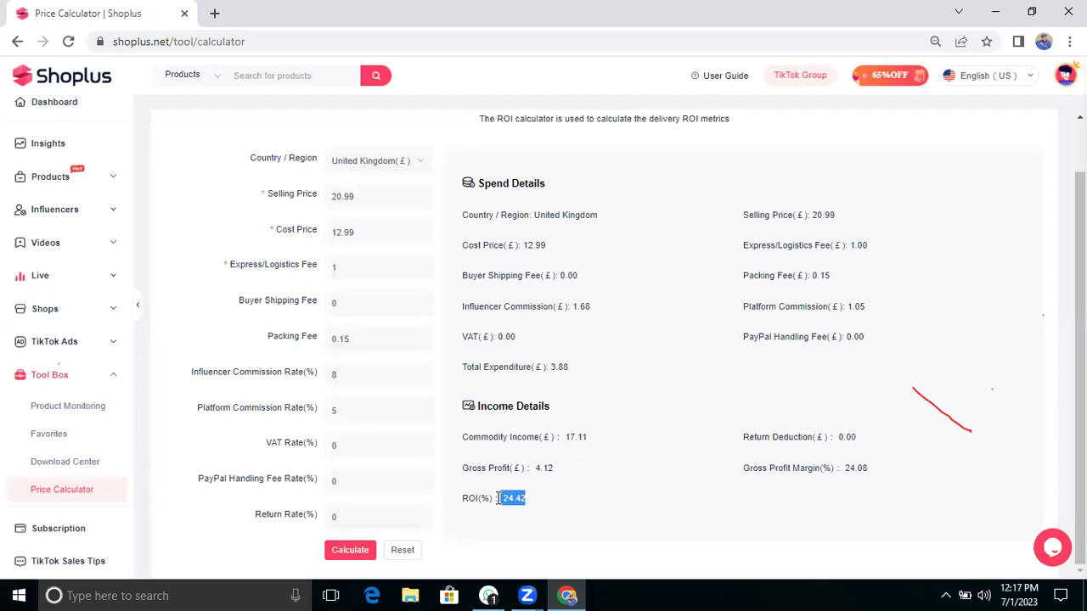
{"action": "left_click", "coordinate": [522, 512]}
{"action": "left_click_drag", "start_coordinate": [531, 498], "coordinate": [513, 498]}
{"action": "left_click", "coordinate": [871, 473]}
{"action": "triple_click", "coordinate": [851, 468]}
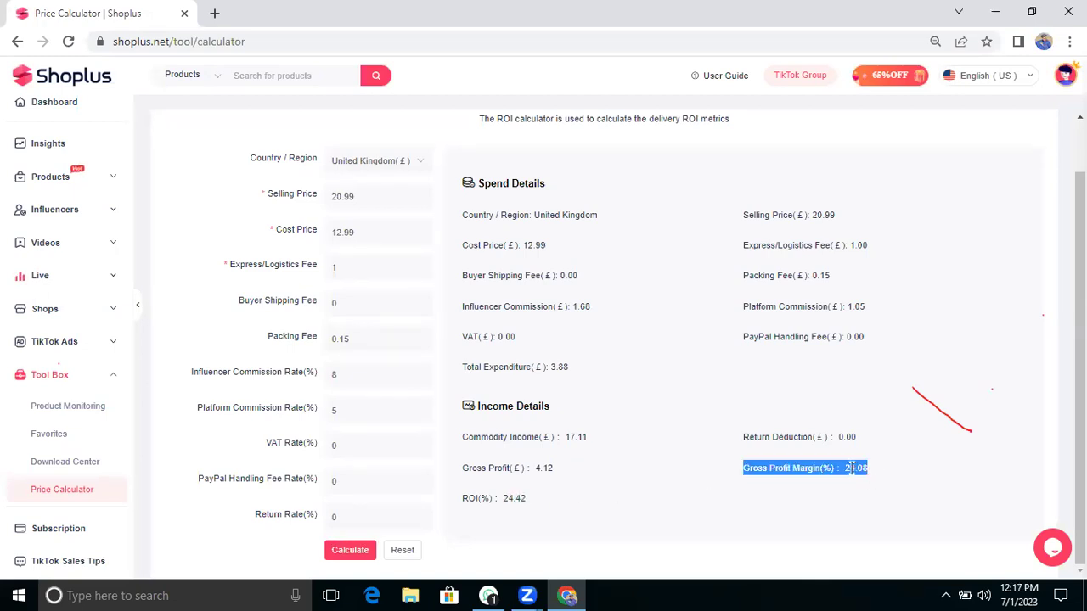
{"action": "left_click", "coordinate": [810, 507]}
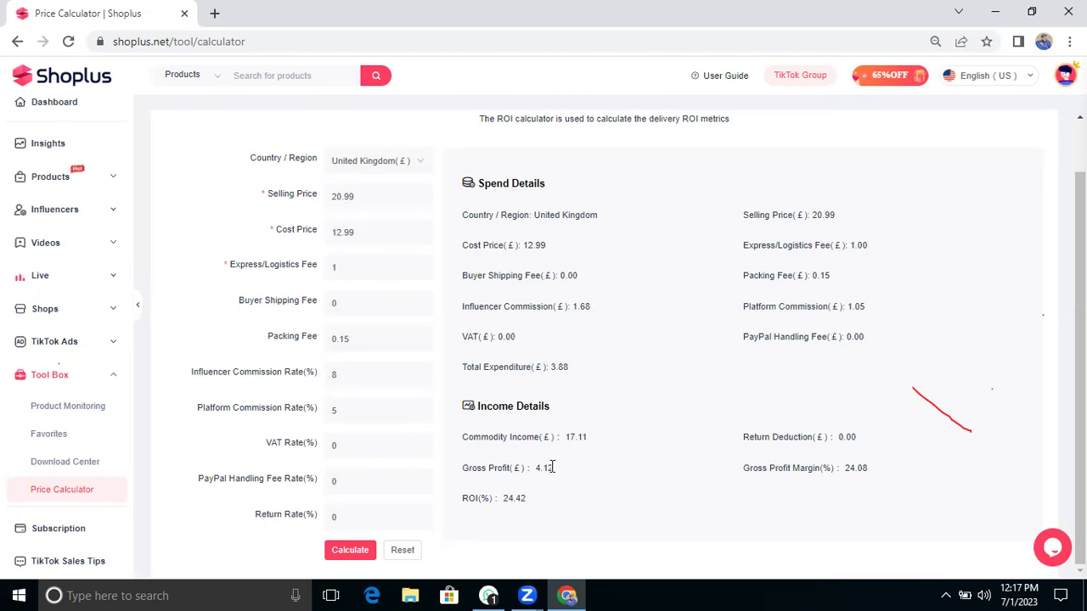
Step: Clear the old selling price, cost, logistics, packing fee and commission rates
{"action": "left_click_drag", "start_coordinate": [552, 467], "coordinate": [537, 472]}
{"action": "key", "text": "BackSpace"}
{"action": "key", "text": "BackSpace"}
{"action": "key", "text": "BackSpace"}
{"action": "key", "text": "BackSpace"}
{"action": "key", "text": "BackSpace"}
{"action": "key", "text": "BackSpace"}
{"action": "key", "text": "BackSpace"}
{"action": "key", "text": "BackSpace"}
{"action": "key", "text": "BackSpace"}
{"action": "key", "text": "BackSpace"}
{"action": "left_click", "coordinate": [364, 266]}
{"action": "key", "text": "BackSpace"}
{"action": "left_click", "coordinate": [364, 335]}
{"action": "key", "text": "BackSpace"}
{"action": "key", "text": "BackSpace"}
{"action": "key", "text": "BackSpace"}
{"action": "key", "text": "BackSpace"}
{"action": "left_click", "coordinate": [365, 374]}
{"action": "key", "text": "BackSpace"}
{"action": "left_click", "coordinate": [368, 414]}
{"action": "key", "text": "BackSpace"}
{"action": "left_click", "coordinate": [345, 188]}
{"action": "type", "text": "05"}
Step: Enter a £70 selling price and a £51 cost price
{"action": "key", "text": "BackSpace"}
{"action": "key", "text": "BackSpace"}
{"action": "type", "text": "51"}
{"action": "key", "text": "BackSpace"}
{"action": "key", "text": "BackSpace"}
{"action": "type", "text": "70"}
{"action": "left_click", "coordinate": [344, 237]}
{"action": "key", "text": "BackSpace"}
{"action": "type", "text": "51"}
Step: Set the platform commission rate to 5% and recalculate
{"action": "left_click", "coordinate": [347, 412]}
{"action": "type", "text": "5"}
{"action": "double_click", "coordinate": [338, 404]}
{"action": "left_click", "coordinate": [355, 413]}
{"action": "left_click", "coordinate": [350, 552]}
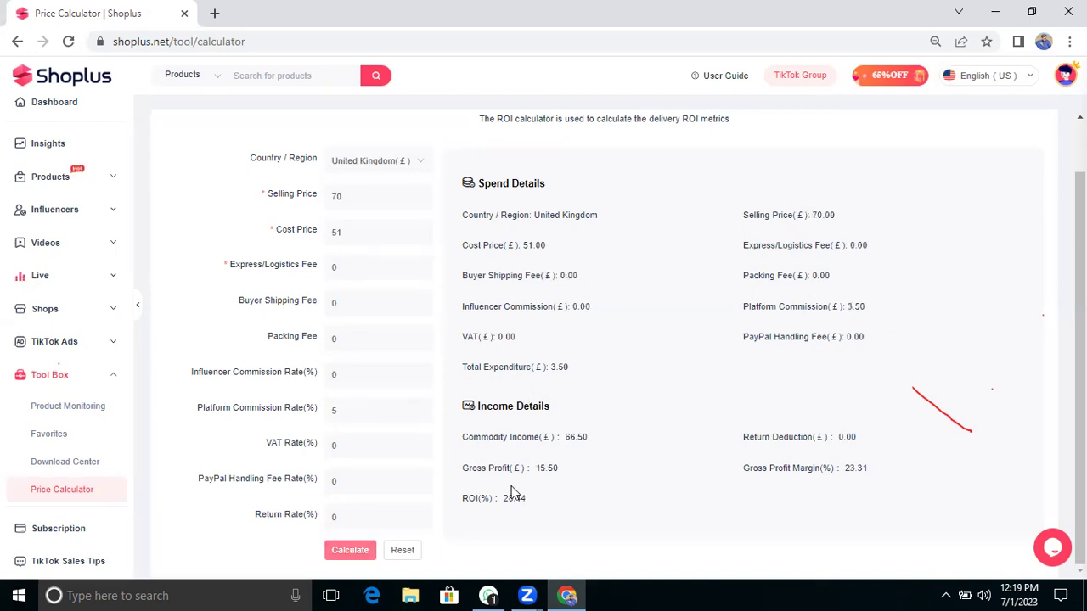
Step: Highlight the new £15.50 gross profit result
{"action": "left_click_drag", "start_coordinate": [560, 469], "coordinate": [532, 469]}
{"action": "left_click", "coordinate": [617, 496]}
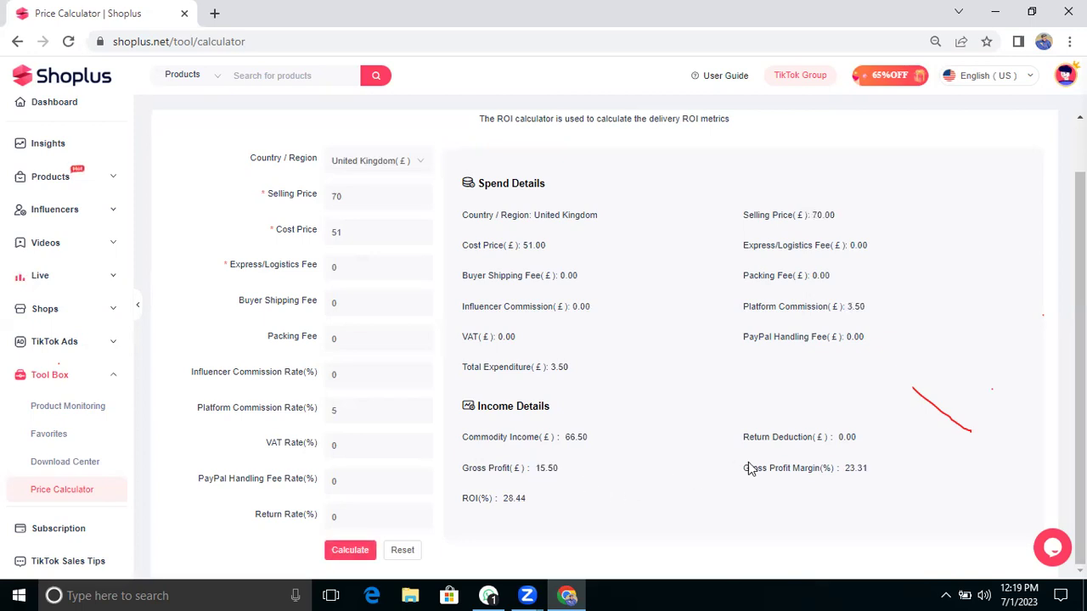
{"action": "left_click_drag", "start_coordinate": [551, 467], "coordinate": [569, 467]}
{"action": "left_click", "coordinate": [633, 425]}
Step: Expand Shops in the sidebar and go to the Subscription page
{"action": "scroll", "coordinate": [632, 424], "scroll_direction": "up", "scroll_amount": 1}
{"action": "left_click_drag", "start_coordinate": [369, 253], "coordinate": [170, 286]}
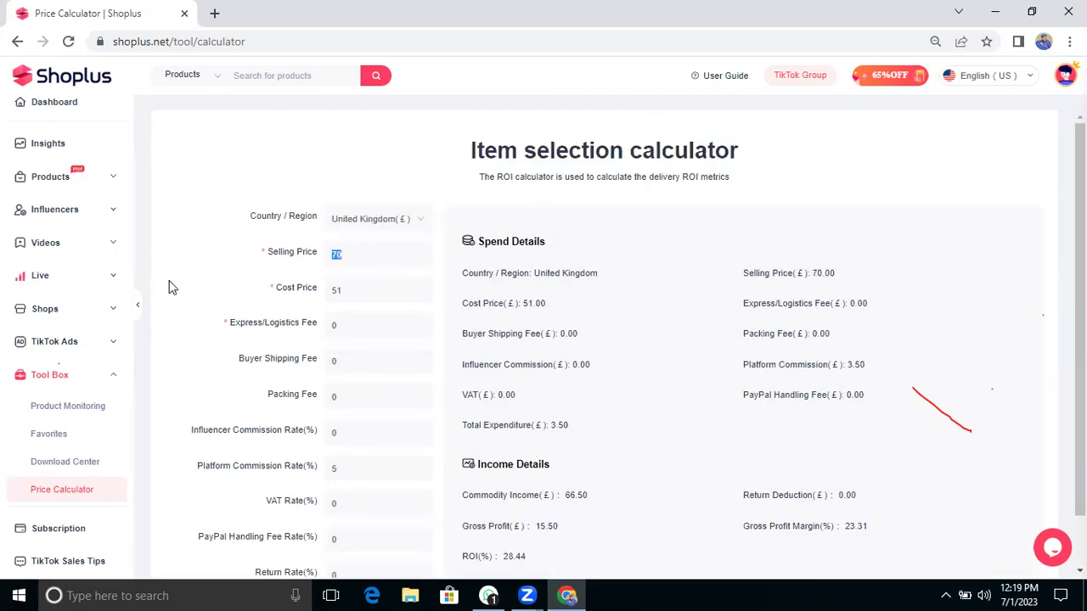
{"action": "left_click", "coordinate": [69, 319]}
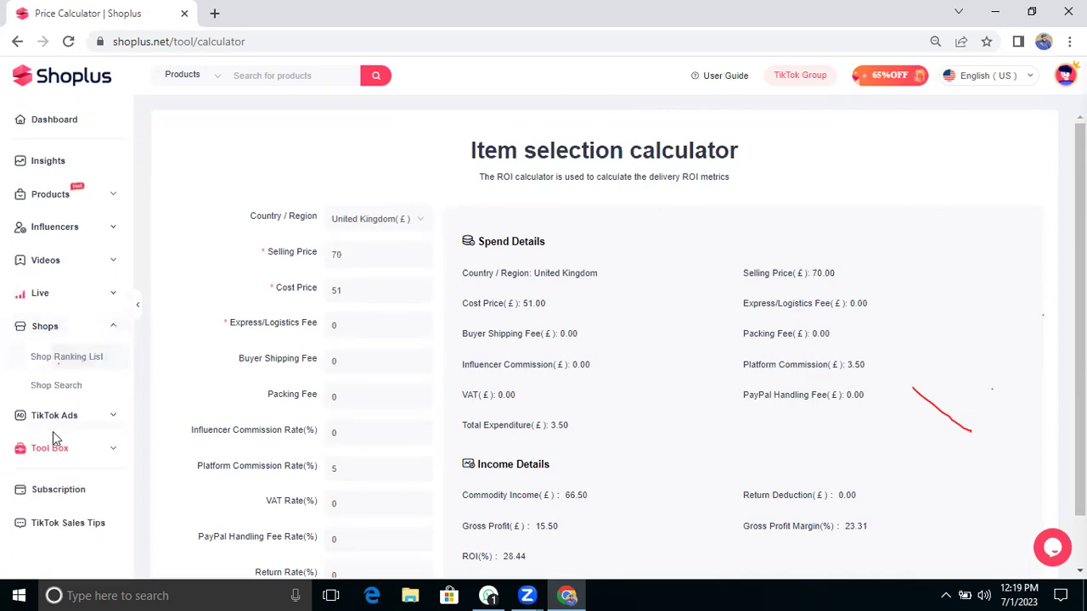
{"action": "left_click", "coordinate": [59, 484]}
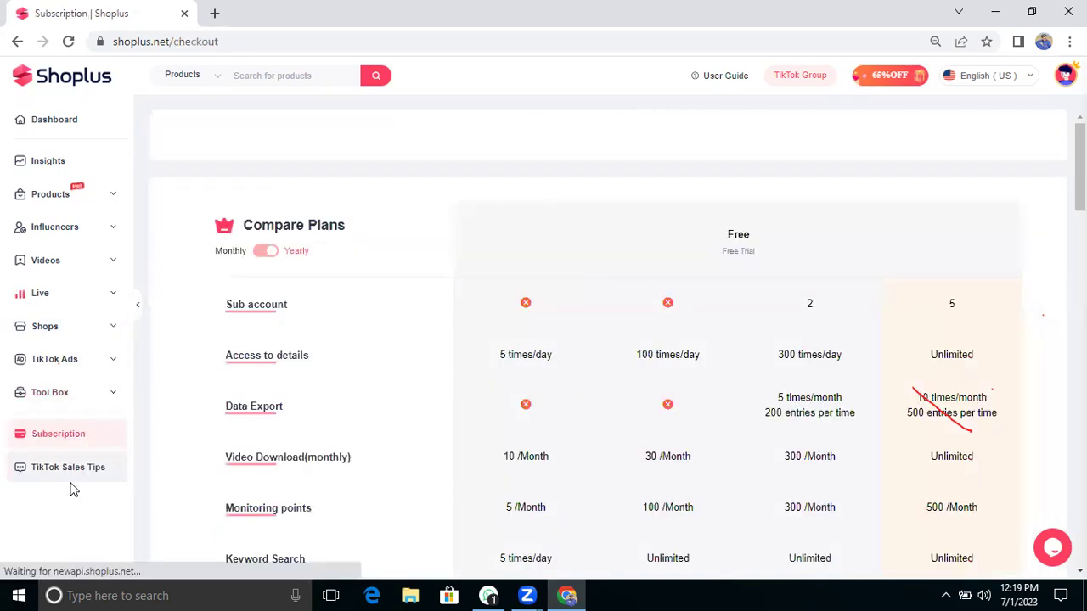
Step: Scroll through the Basic, Premium and Professional plan cards, then expand Tool Box
{"action": "scroll", "coordinate": [365, 436], "scroll_direction": "down", "scroll_amount": 1}
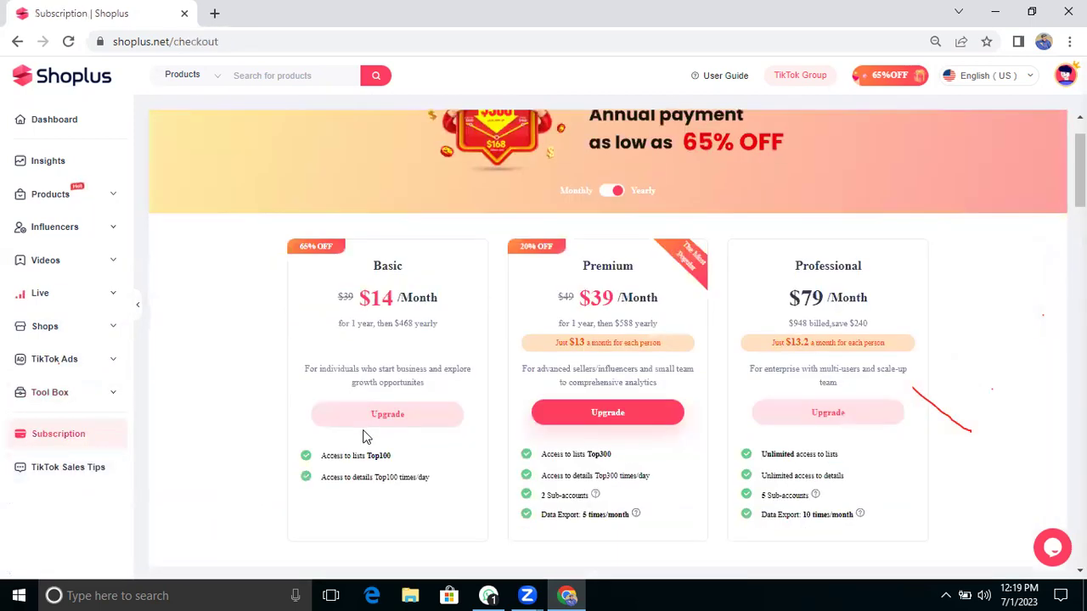
{"action": "scroll", "coordinate": [409, 345], "scroll_direction": "down", "scroll_amount": 1}
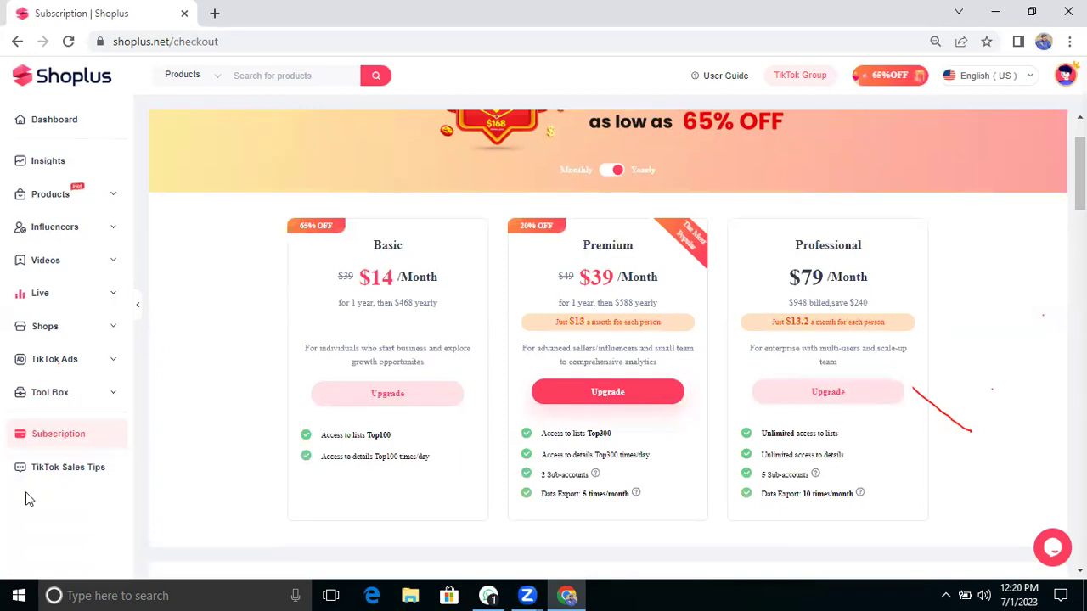
{"action": "left_click", "coordinate": [56, 395]}
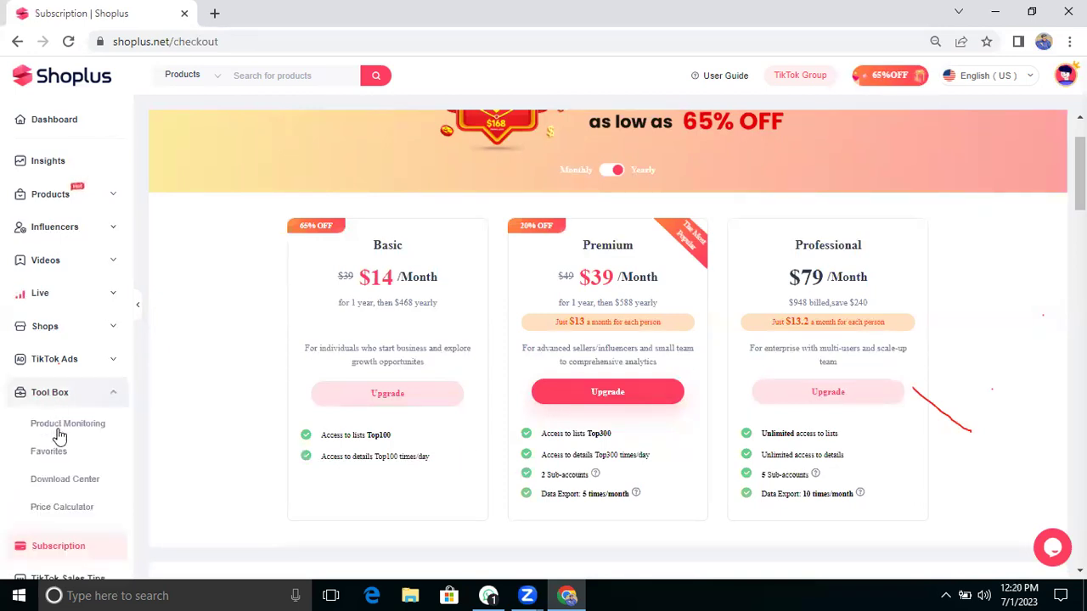
Step: Visit Product Monitoring, Favorites and the empty Download Center under Tool Box
{"action": "left_click", "coordinate": [62, 433]}
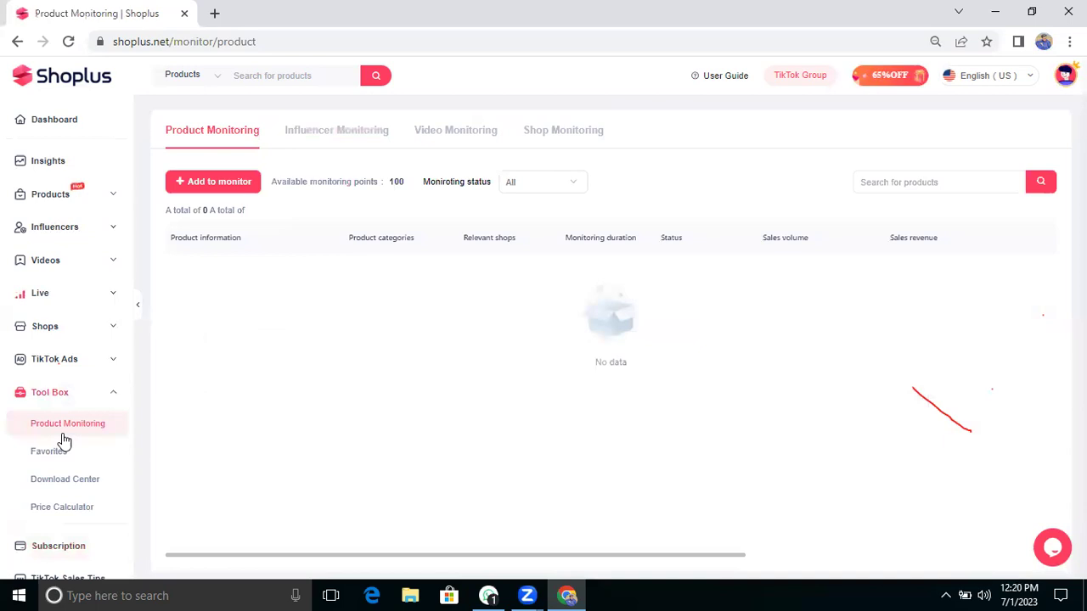
{"action": "left_click", "coordinate": [51, 452]}
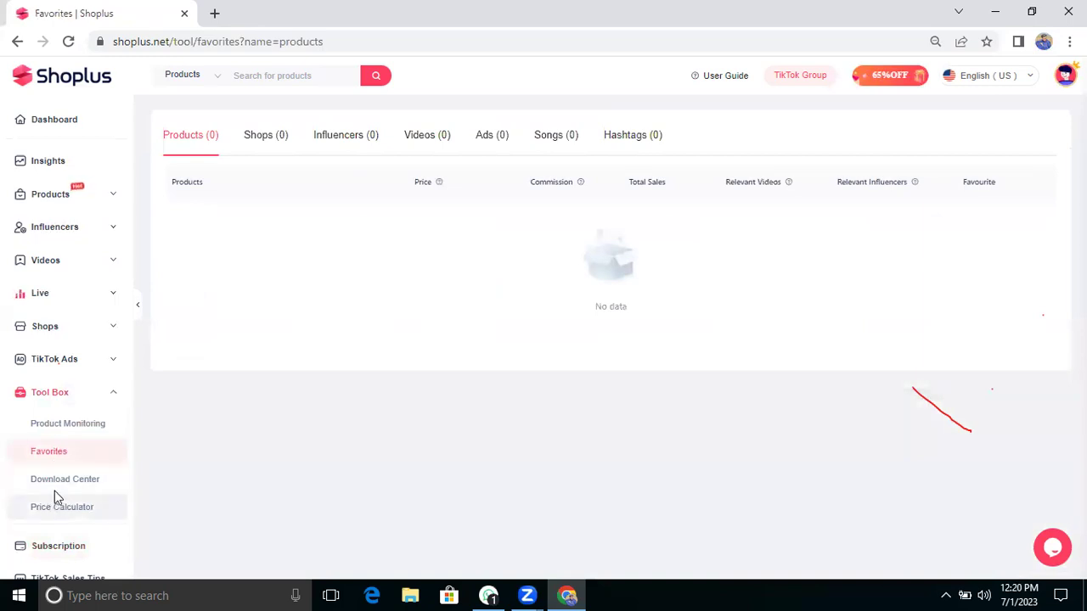
{"action": "left_click", "coordinate": [55, 501]}
{"action": "left_click", "coordinate": [55, 480]}
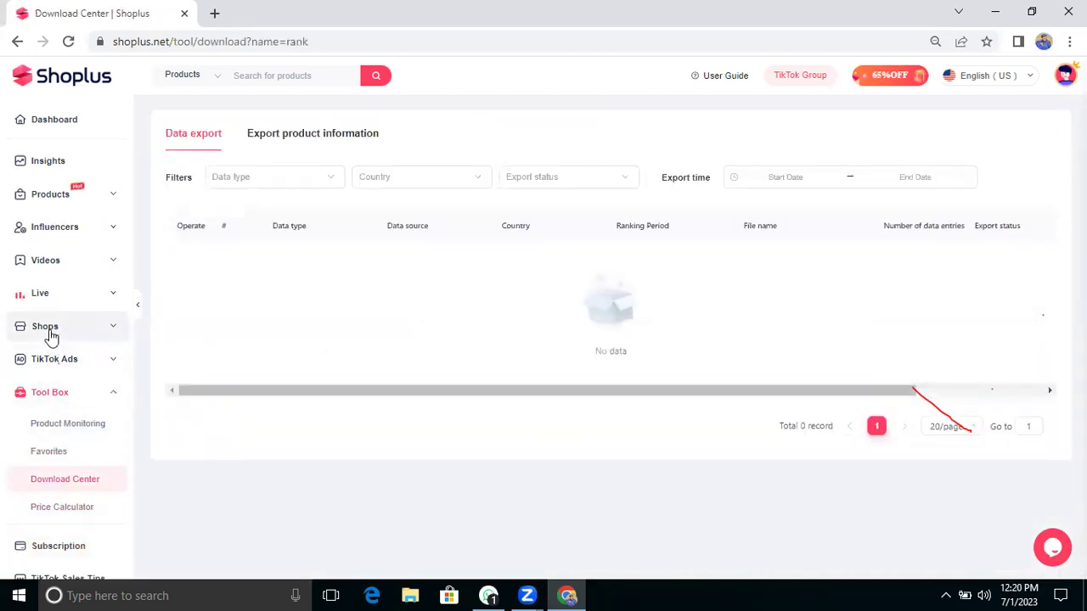
{"action": "left_click", "coordinate": [51, 331]}
Step: Open the Shop Ranking List of UK trending shops by sales growth
{"action": "left_click", "coordinate": [58, 357]}
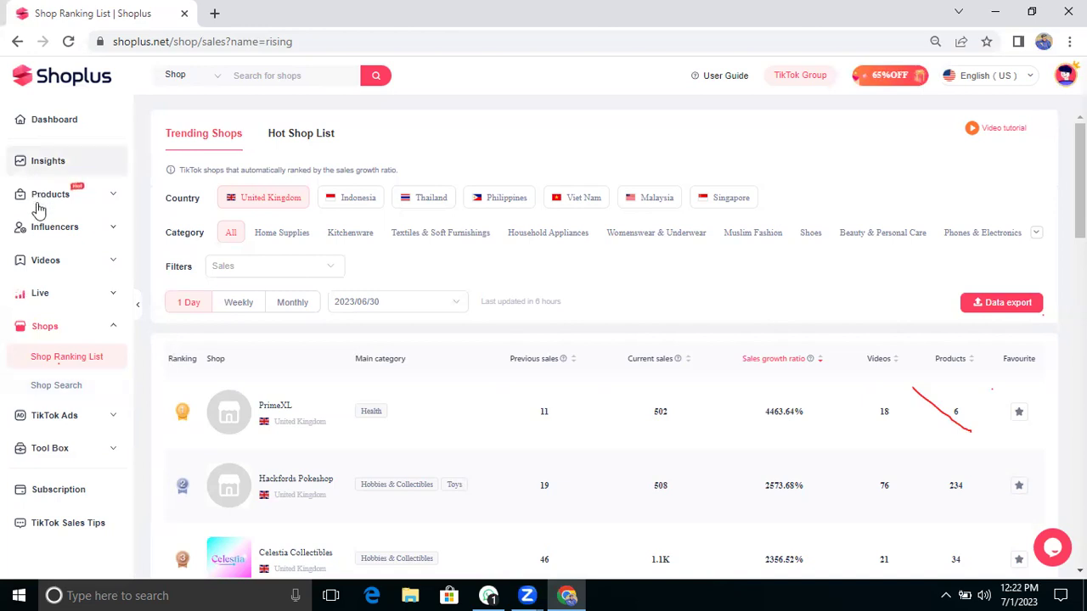
Step: Open Influencers > Top Sales showing UK breakout influencers
{"action": "left_click", "coordinate": [42, 231]}
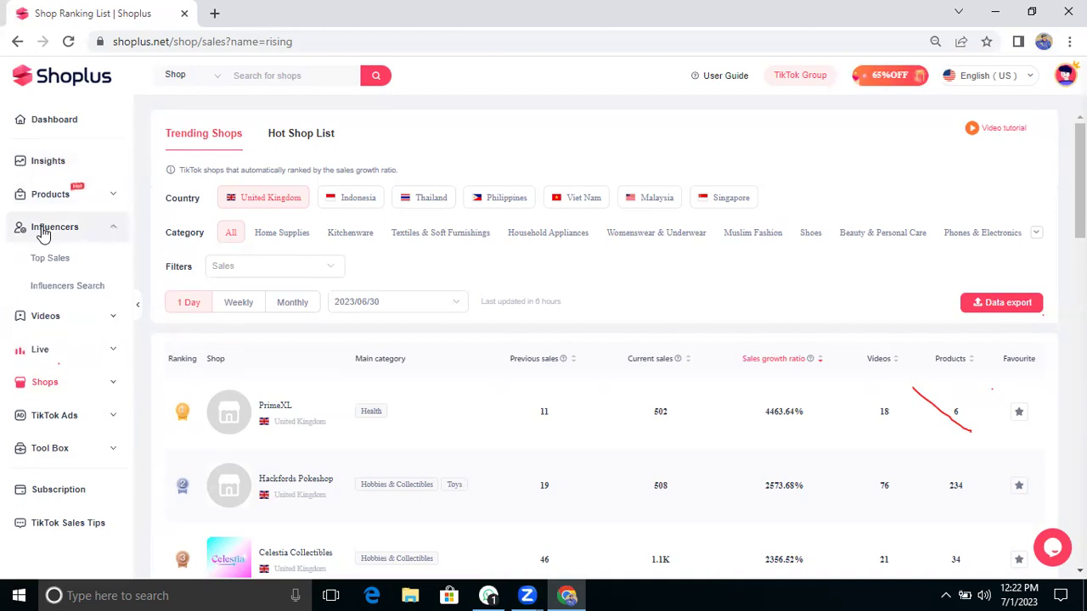
{"action": "left_click", "coordinate": [41, 260]}
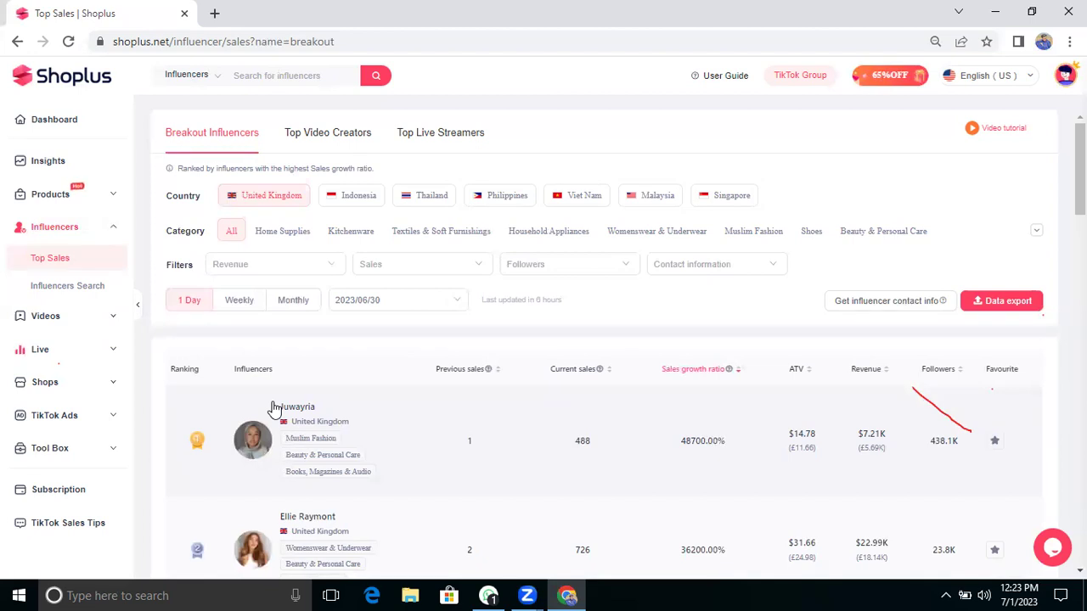
{"action": "scroll", "coordinate": [434, 522], "scroll_direction": "down", "scroll_amount": 1}
{"action": "scroll", "coordinate": [433, 521], "scroll_direction": "up", "scroll_amount": 1}
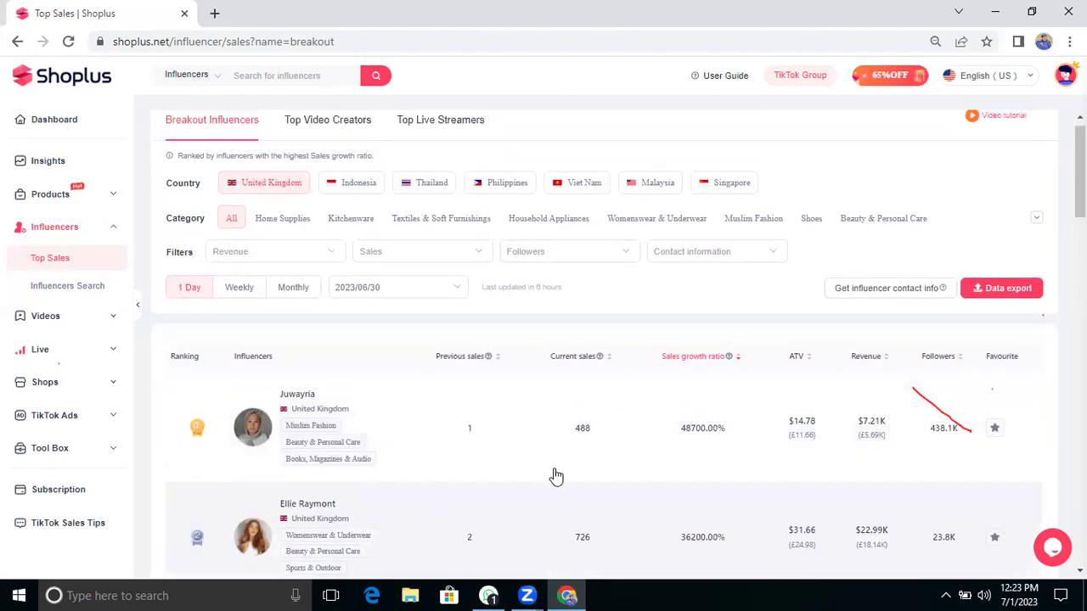
{"action": "scroll", "coordinate": [556, 477], "scroll_direction": "down", "scroll_amount": 1}
{"action": "scroll", "coordinate": [556, 477], "scroll_direction": "up", "scroll_amount": 1}
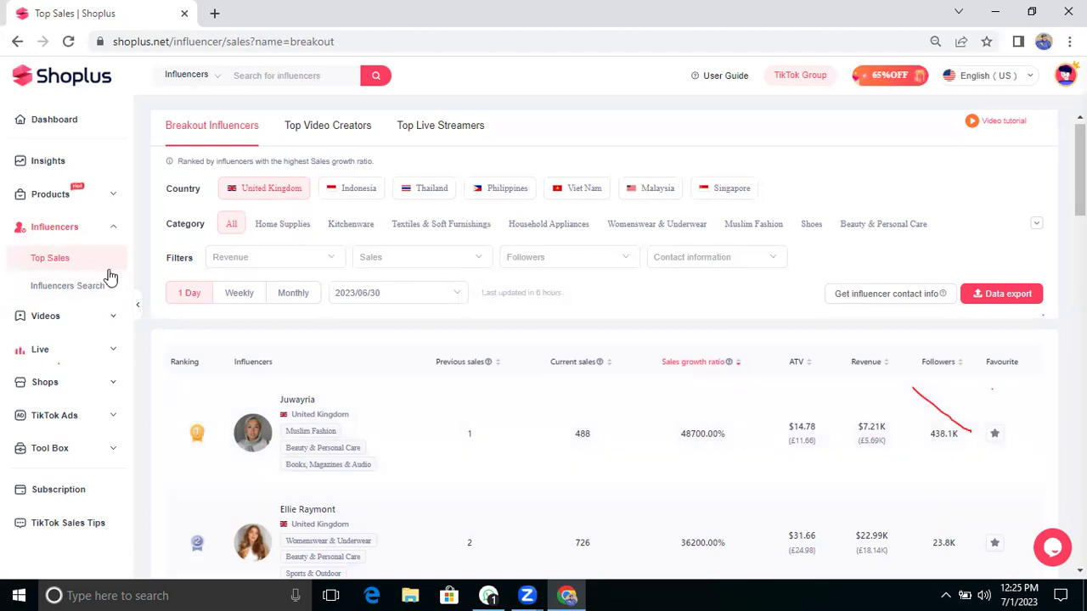
{"action": "scroll", "coordinate": [399, 477], "scroll_direction": "down", "scroll_amount": 1}
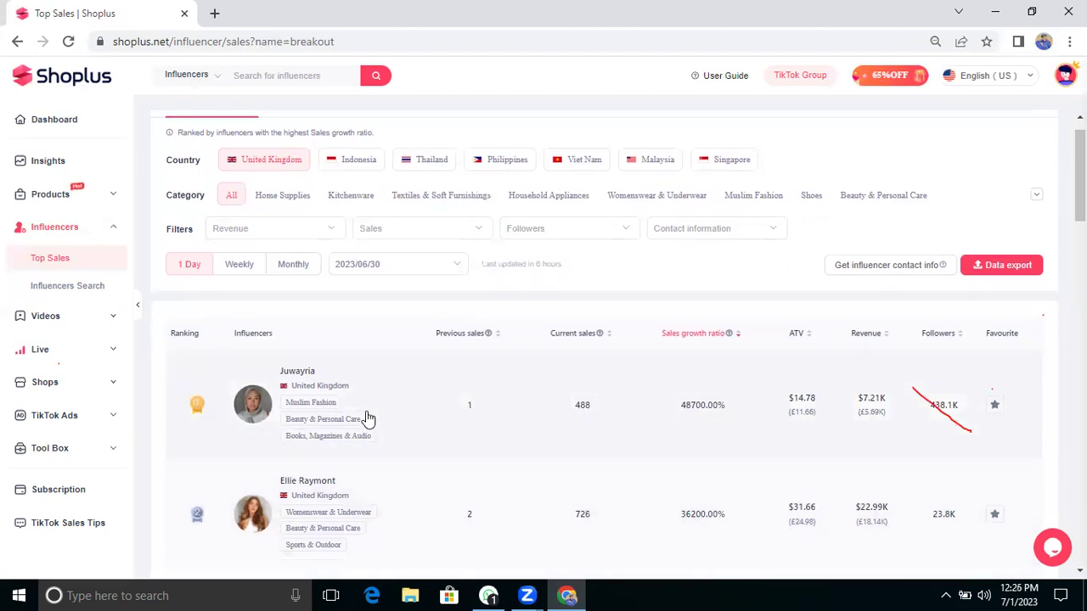
{"action": "scroll", "coordinate": [263, 492], "scroll_direction": "down", "scroll_amount": 7}
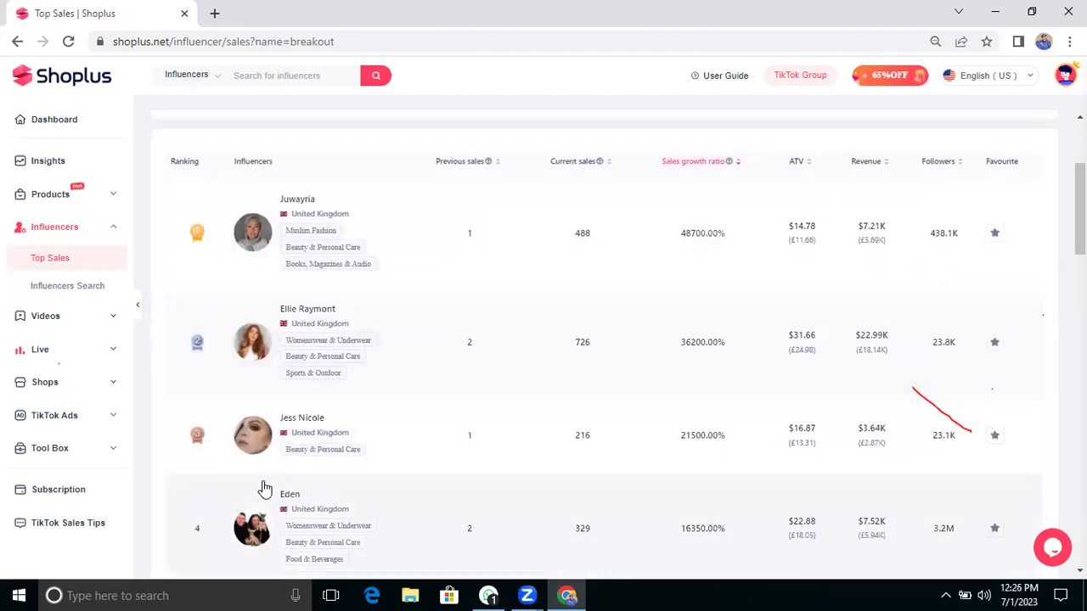
{"action": "scroll", "coordinate": [263, 489], "scroll_direction": "down", "scroll_amount": 6}
{"action": "scroll", "coordinate": [262, 484], "scroll_direction": "up", "scroll_amount": 7}
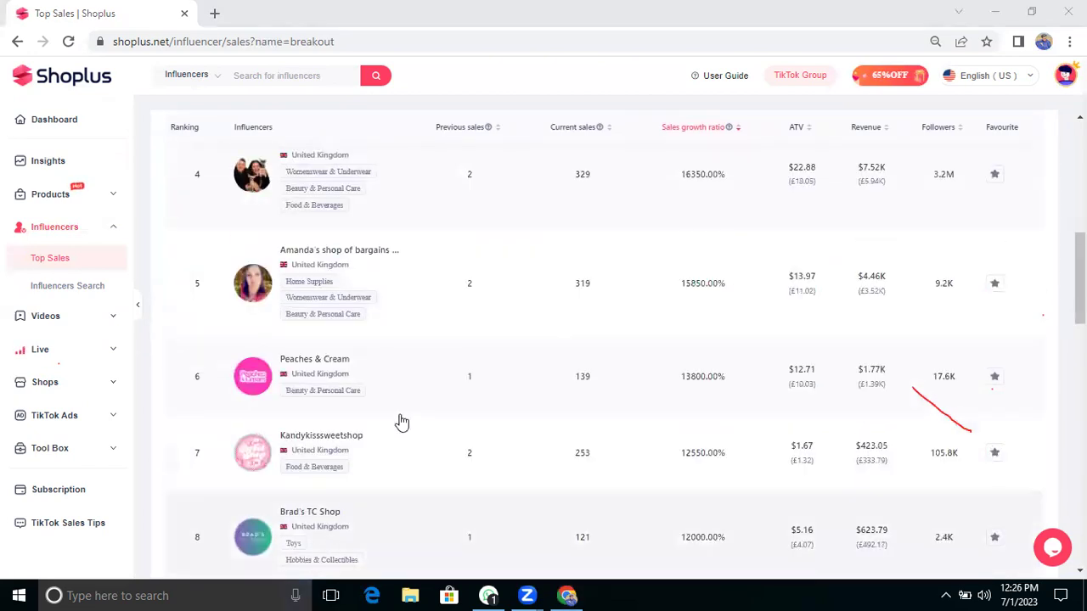
{"action": "scroll", "coordinate": [400, 419], "scroll_direction": "up", "scroll_amount": 4}
{"action": "scroll", "coordinate": [400, 419], "scroll_direction": "up", "scroll_amount": 3}
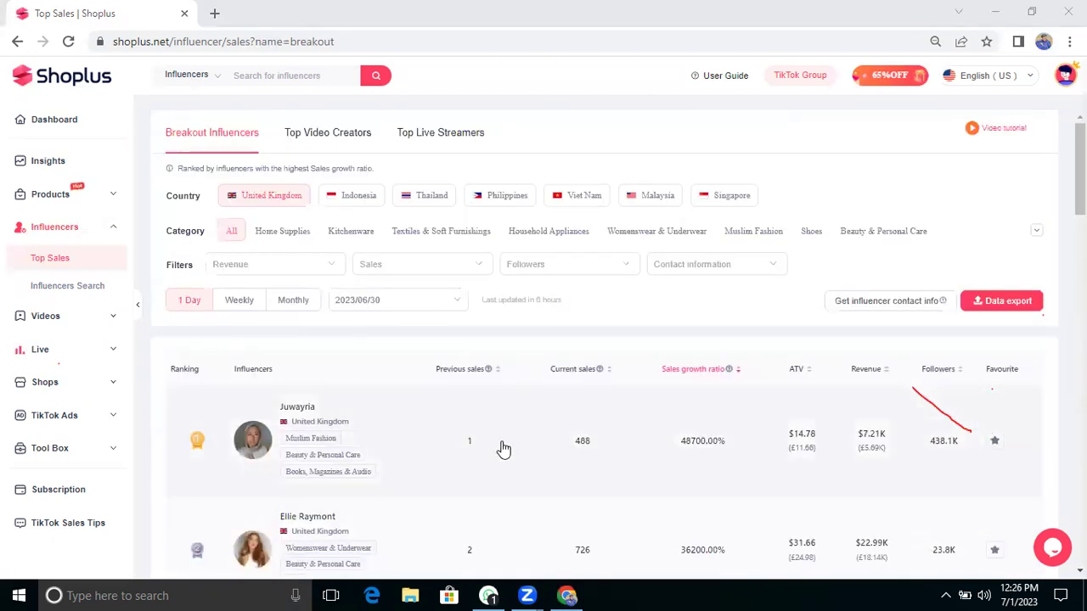
{"action": "scroll", "coordinate": [502, 448], "scroll_direction": "down", "scroll_amount": 1}
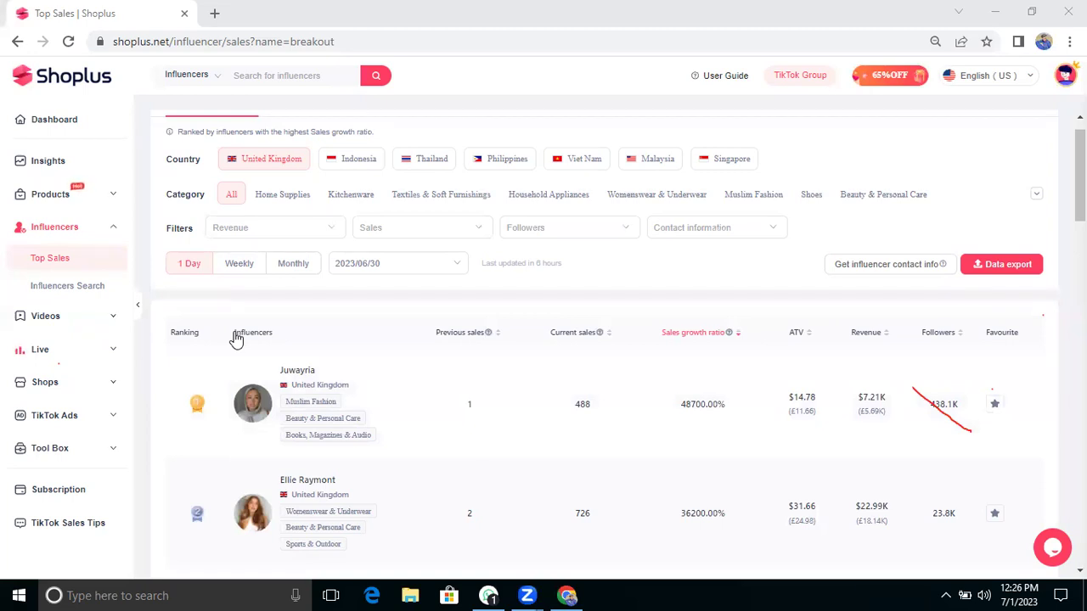
Step: Open Influencers Search, try the search box's edit menu, and scroll the followers list
{"action": "left_click", "coordinate": [73, 285]}
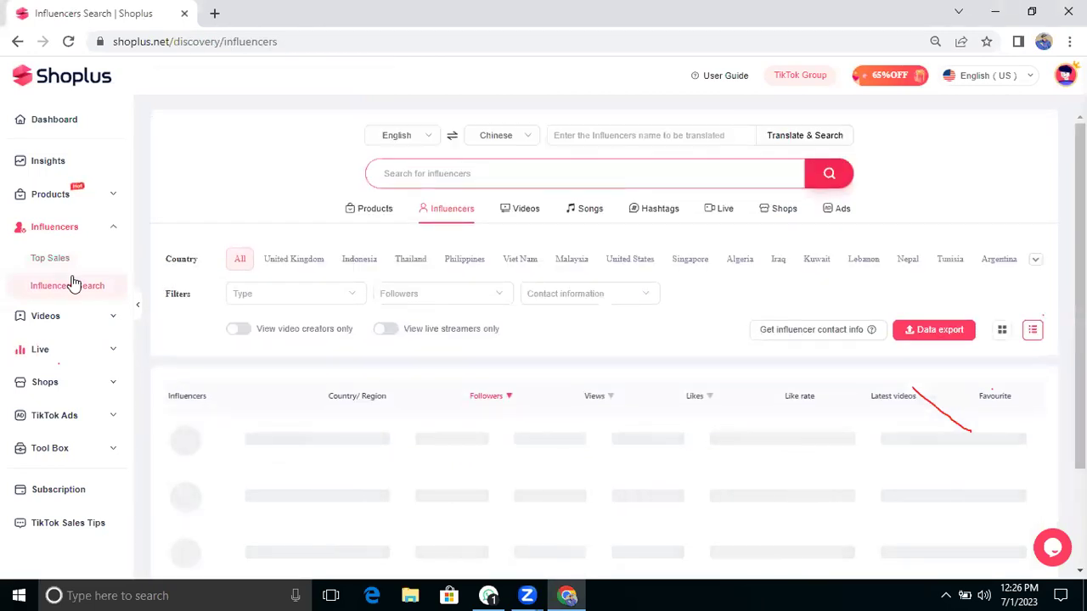
{"action": "left_click", "coordinate": [432, 175]}
{"action": "right_click", "coordinate": [433, 175]}
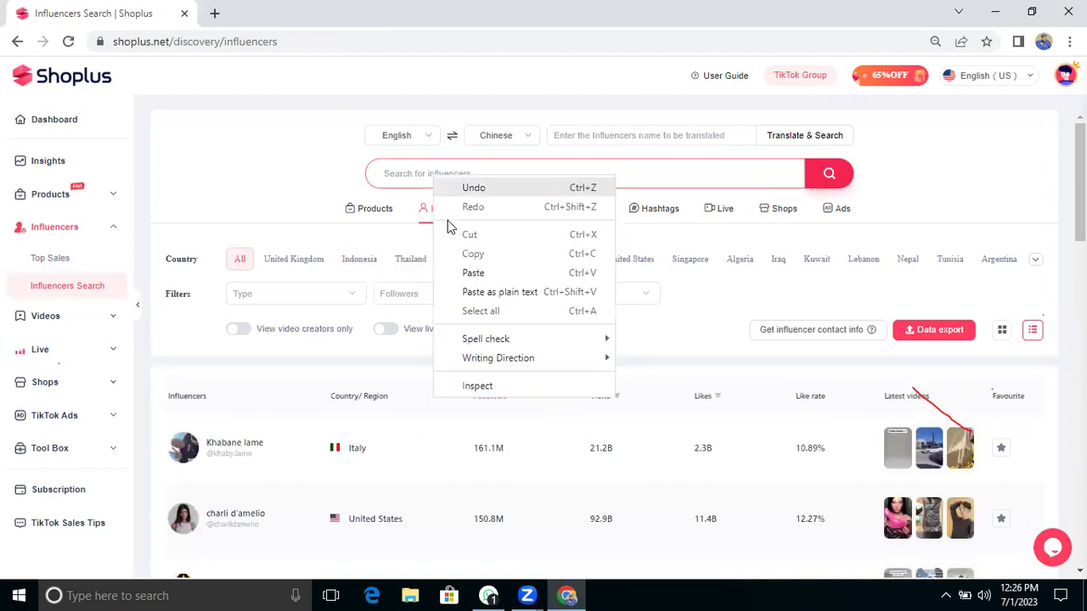
{"action": "left_click", "coordinate": [418, 175]}
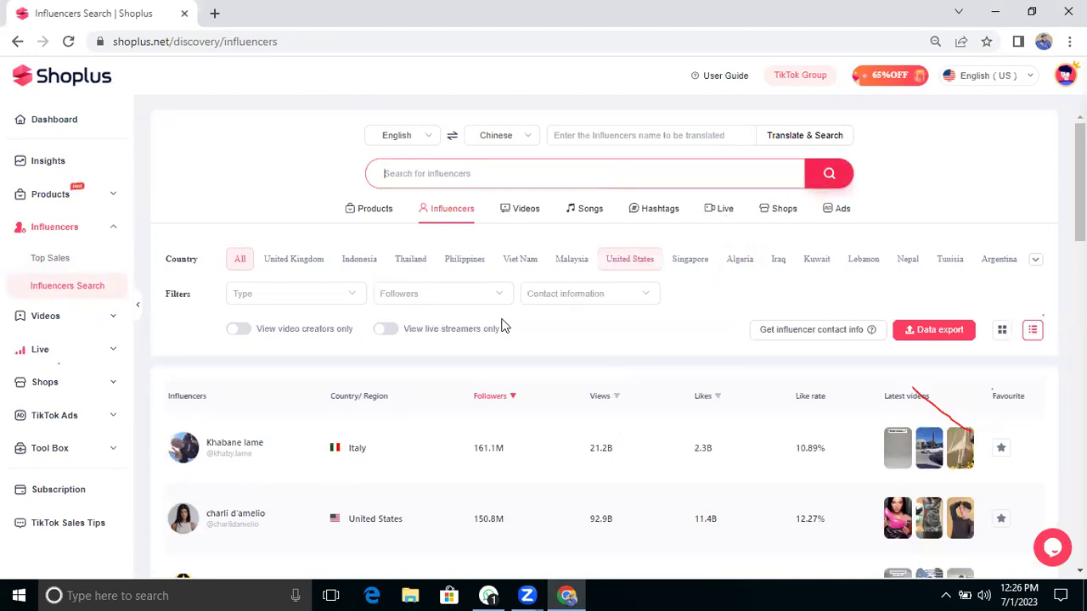
{"action": "scroll", "coordinate": [398, 388], "scroll_direction": "down", "scroll_amount": 2}
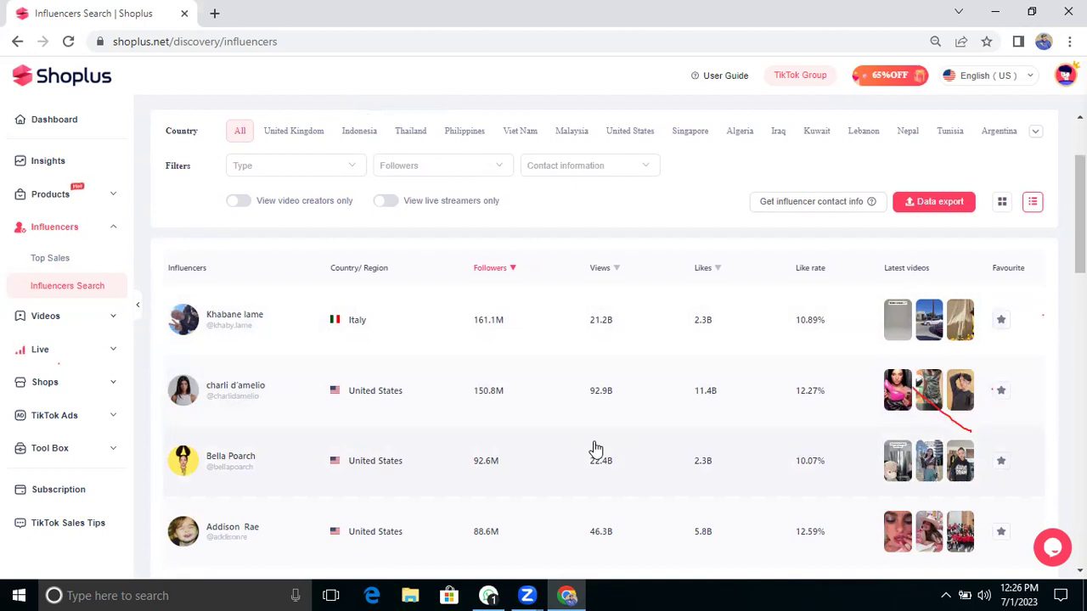
{"action": "scroll", "coordinate": [596, 448], "scroll_direction": "up", "scroll_amount": 3}
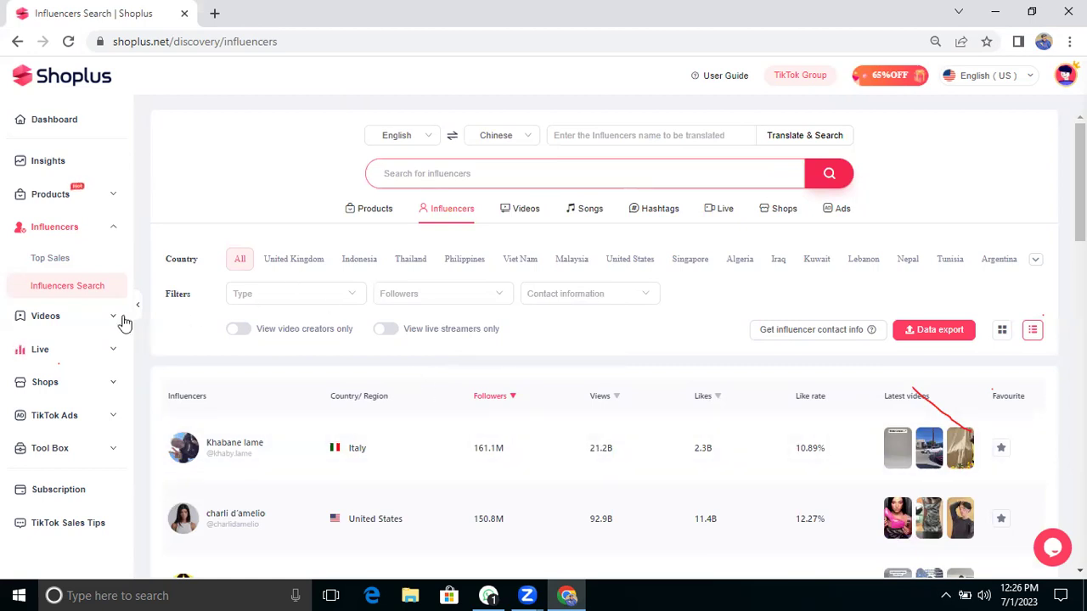
Step: View Hashtags Ranking, then browse UK Breakout Product Videos and expand Shops and TikTok Ads
{"action": "left_click", "coordinate": [64, 318]}
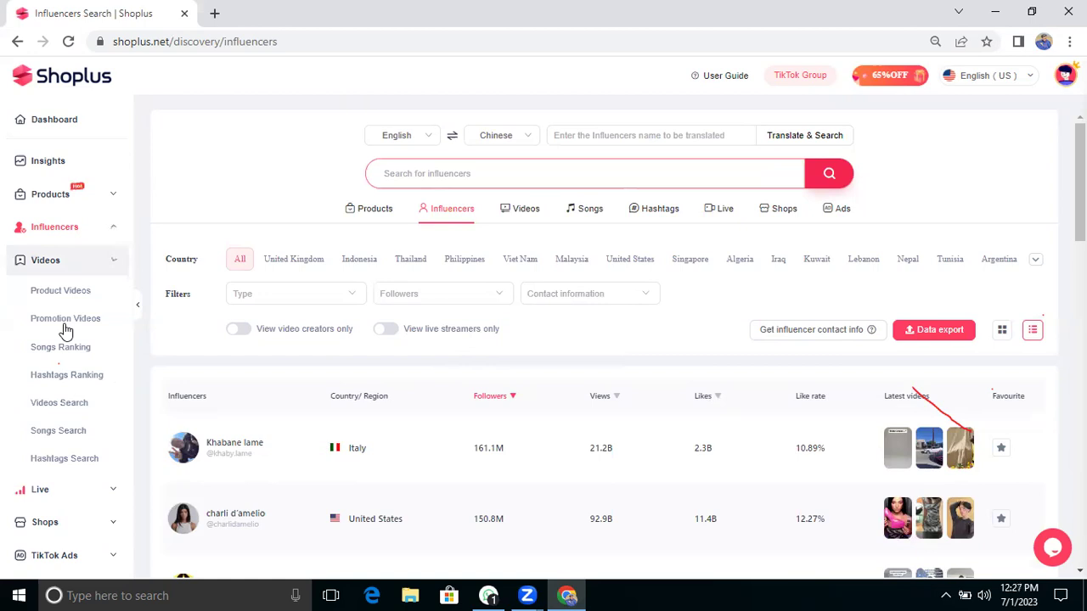
{"action": "left_click", "coordinate": [86, 380]}
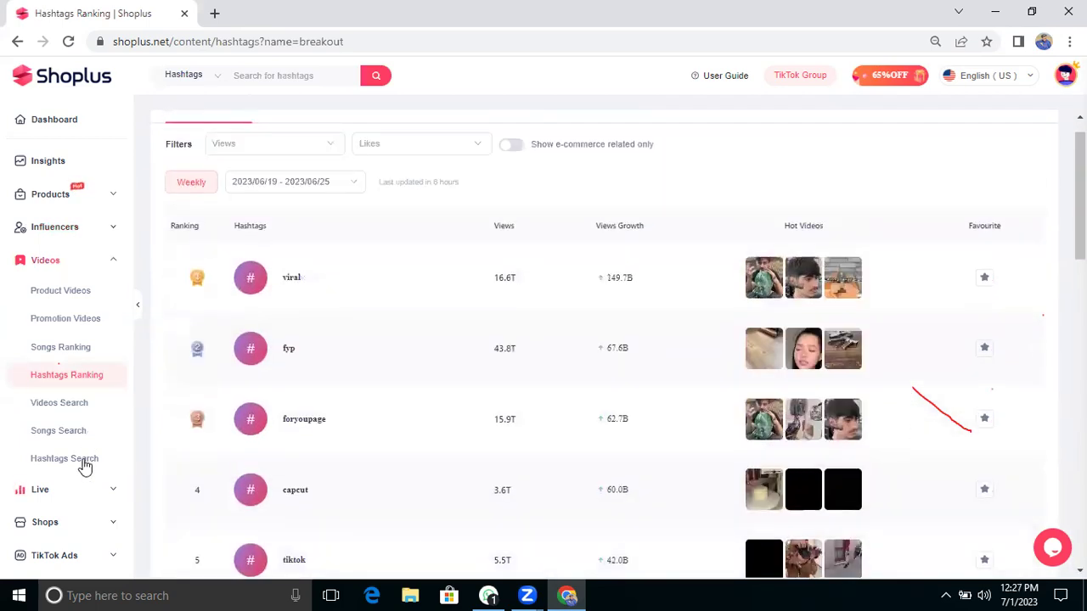
{"action": "left_click", "coordinate": [78, 293]}
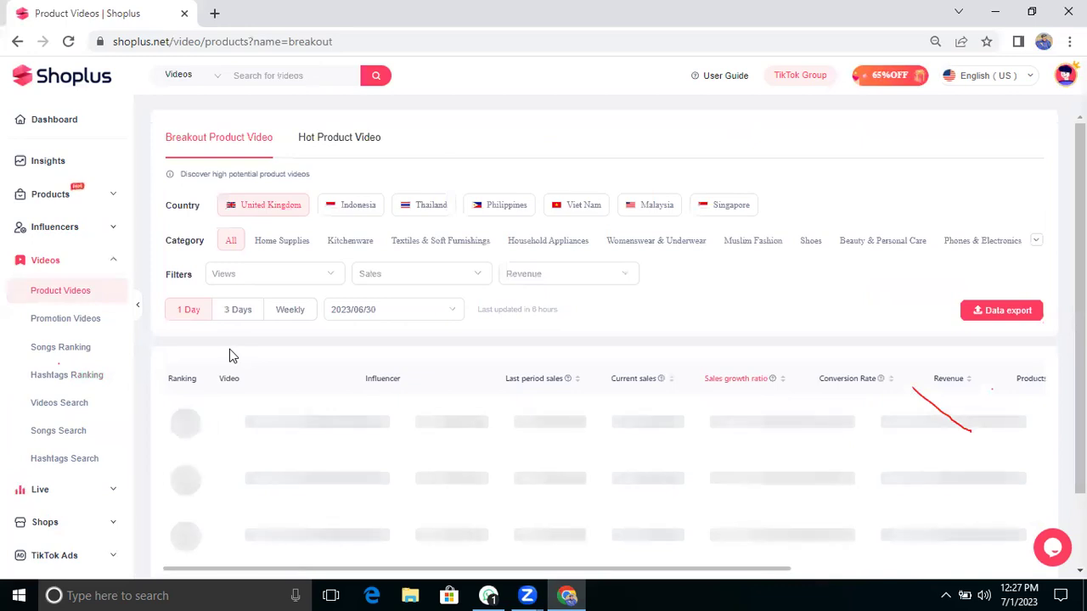
{"action": "scroll", "coordinate": [386, 434], "scroll_direction": "down", "scroll_amount": 1}
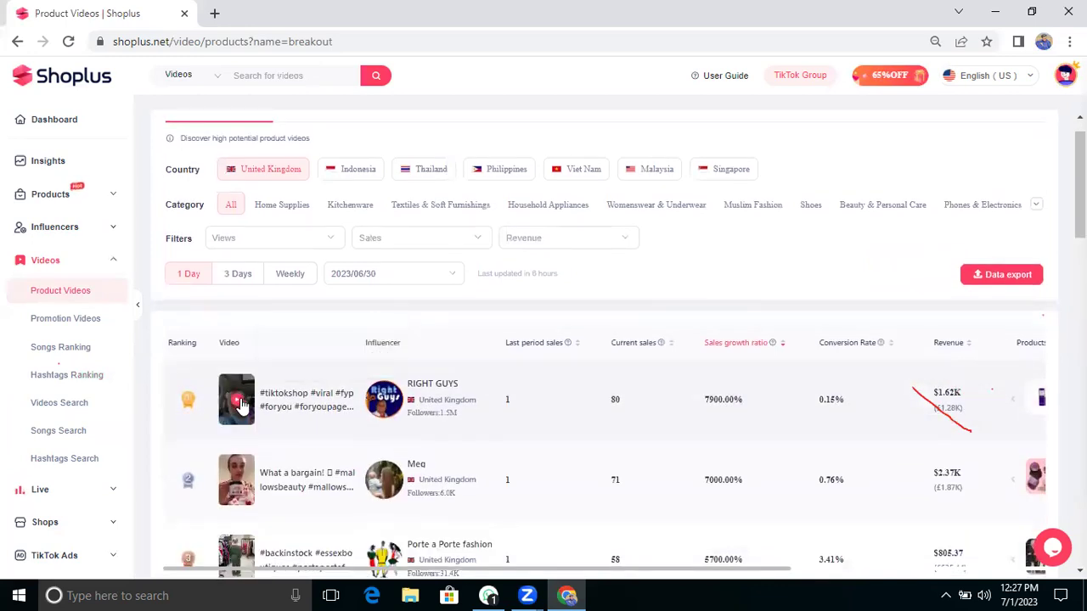
{"action": "scroll", "coordinate": [257, 445], "scroll_direction": "down", "scroll_amount": 2}
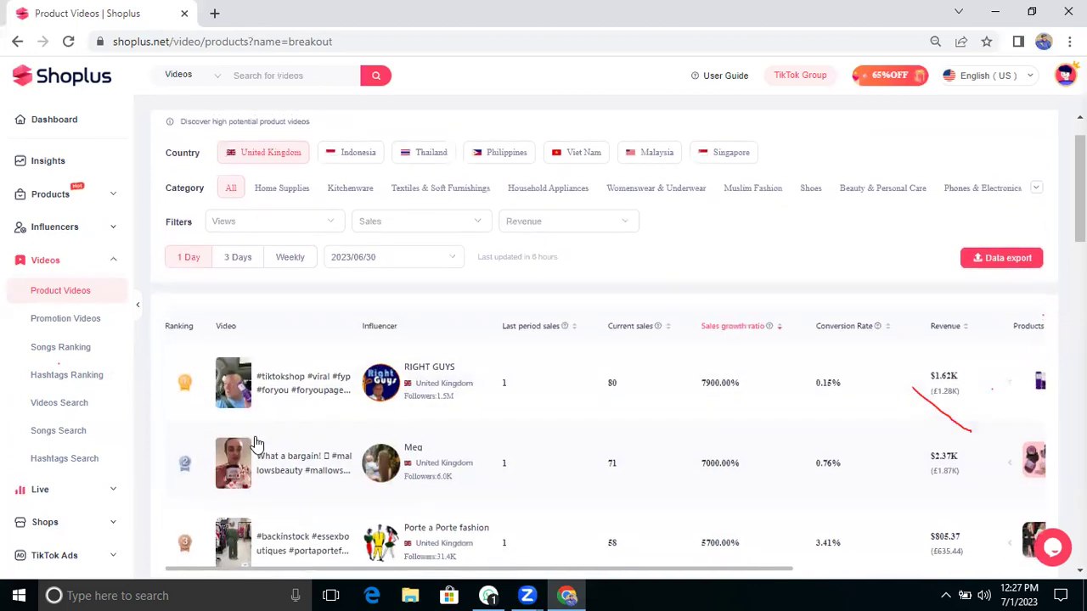
{"action": "scroll", "coordinate": [254, 445], "scroll_direction": "up", "scroll_amount": 2}
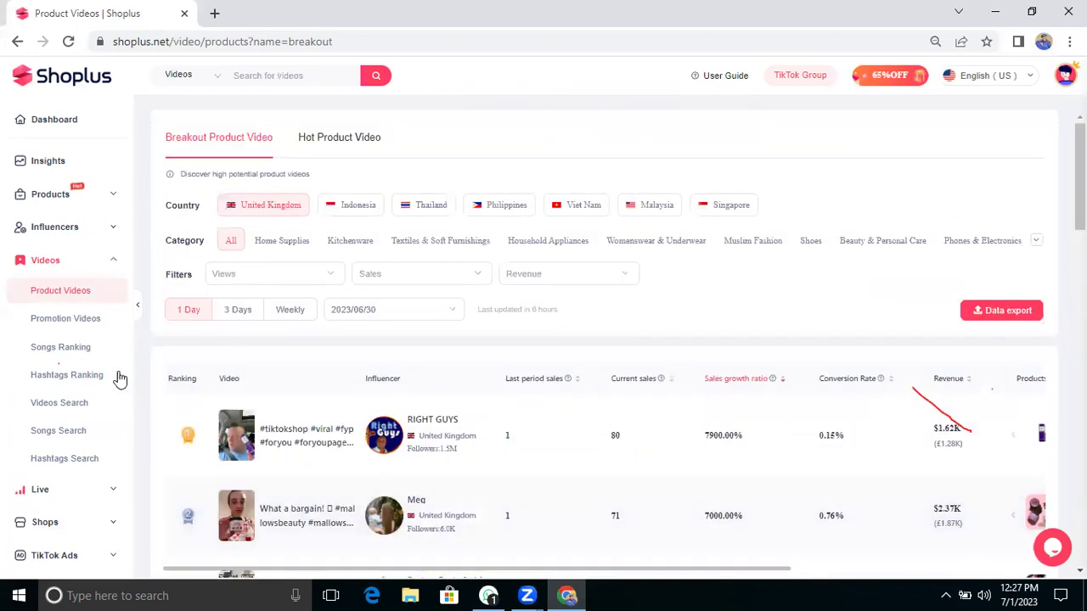
{"action": "scroll", "coordinate": [117, 408], "scroll_direction": "down", "scroll_amount": 1}
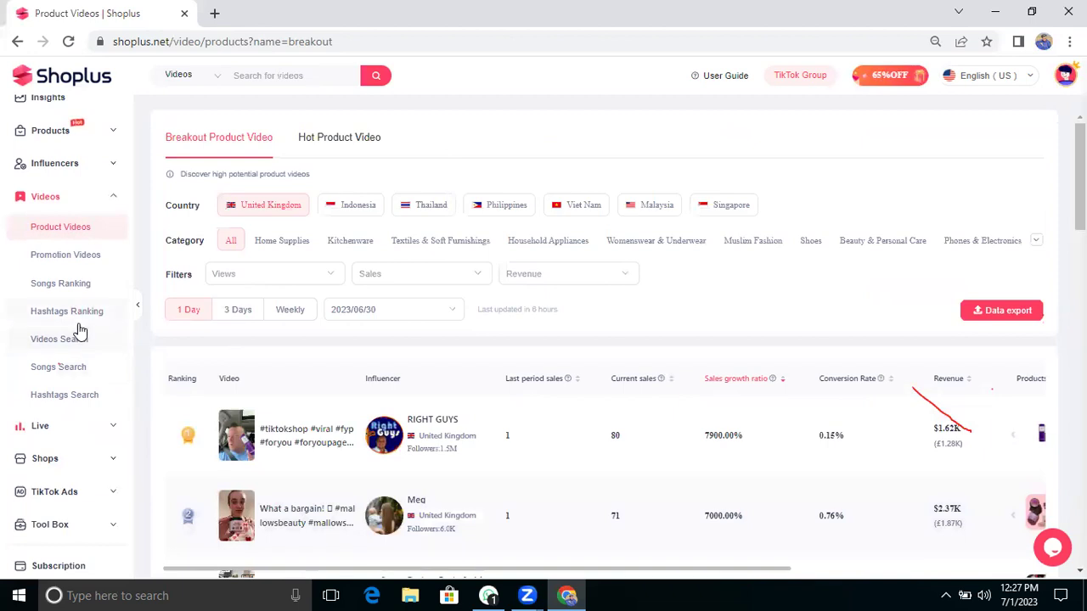
{"action": "scroll", "coordinate": [80, 332], "scroll_direction": "down", "scroll_amount": 1}
{"action": "left_click", "coordinate": [57, 425]}
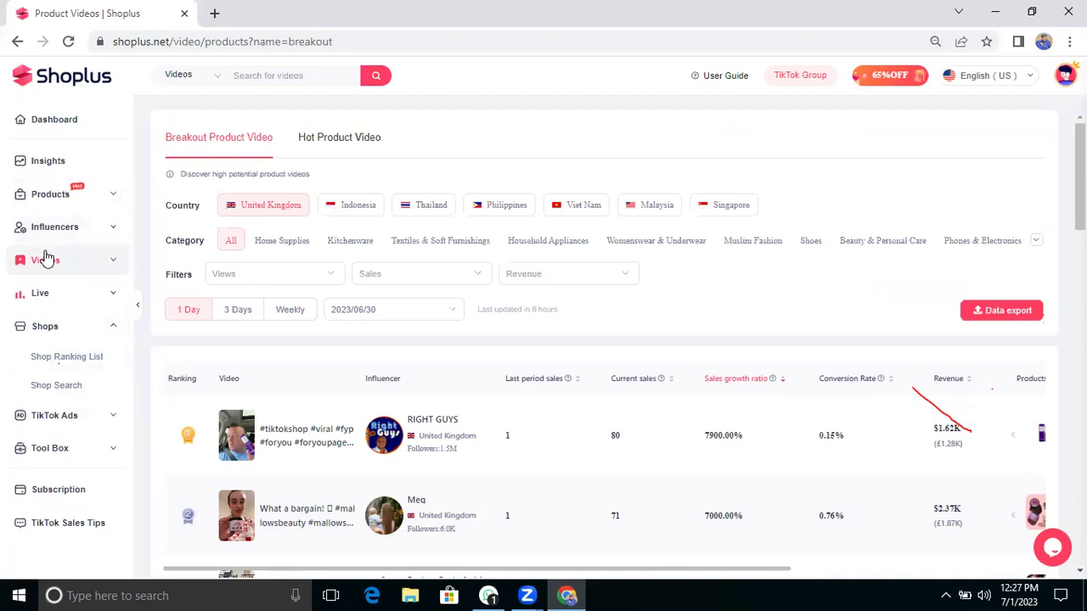
{"action": "left_click", "coordinate": [42, 420]}
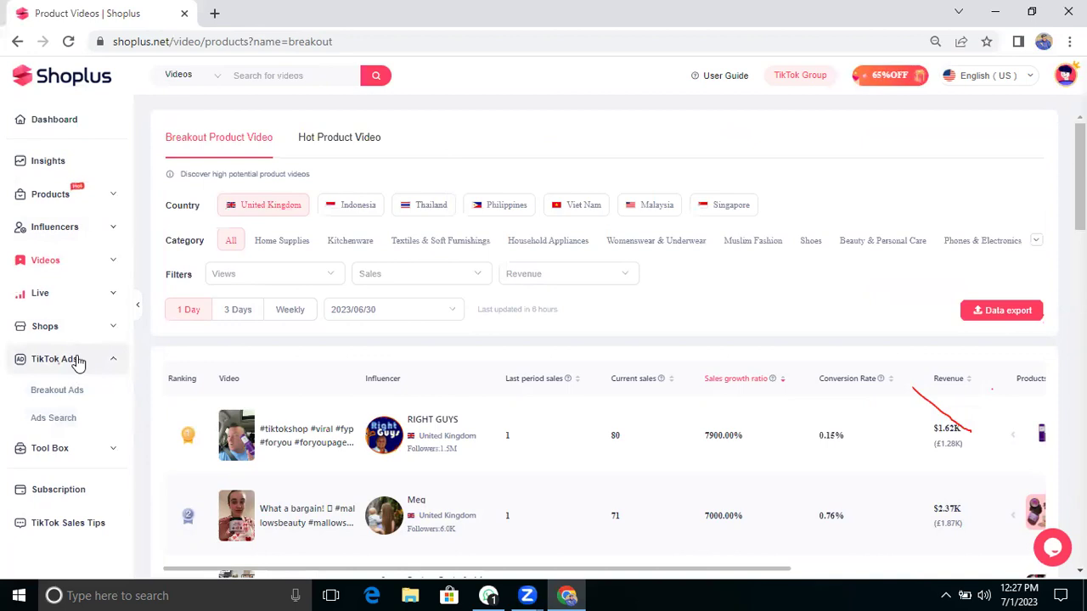
Step: Go via Dashboard to Insights' UK TikTok Ecom Trending and expand Products
{"action": "triple_click", "coordinate": [142, 194]}
{"action": "left_click", "coordinate": [62, 127]}
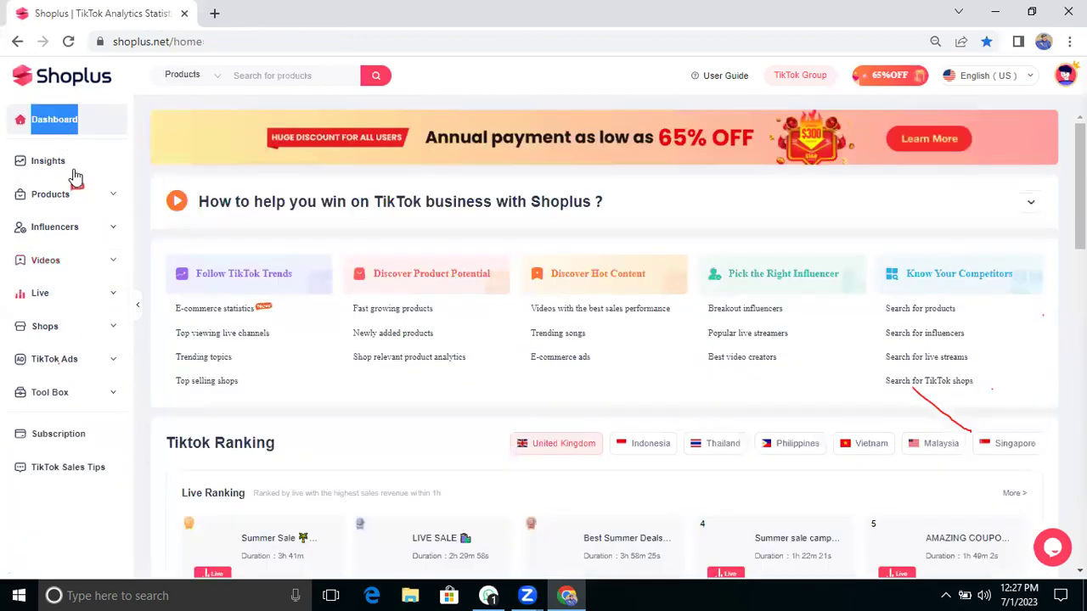
{"action": "left_click", "coordinate": [73, 157]}
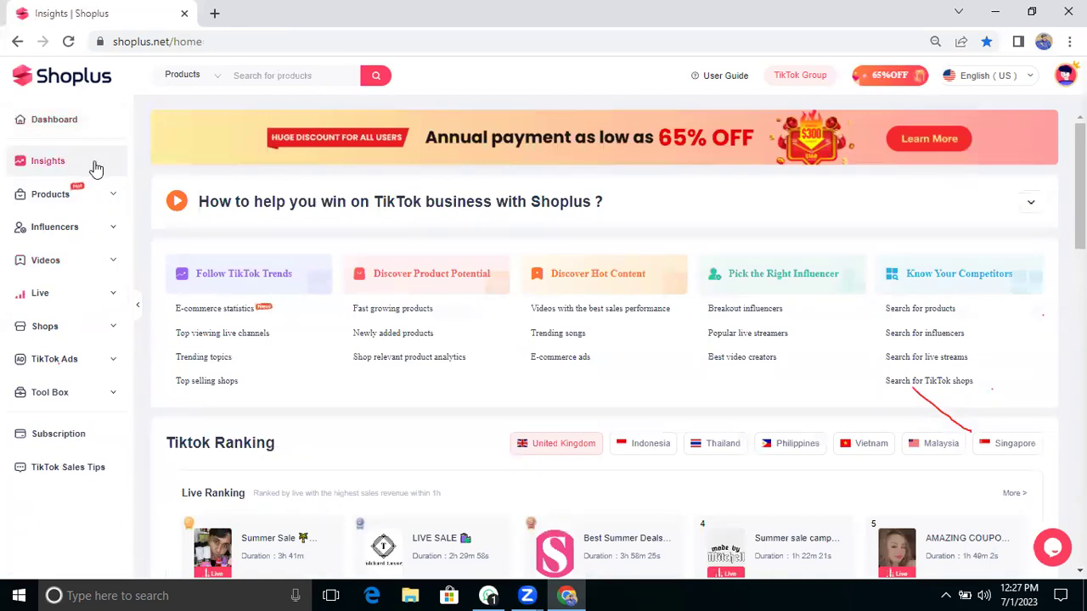
{"action": "left_click", "coordinate": [75, 201]}
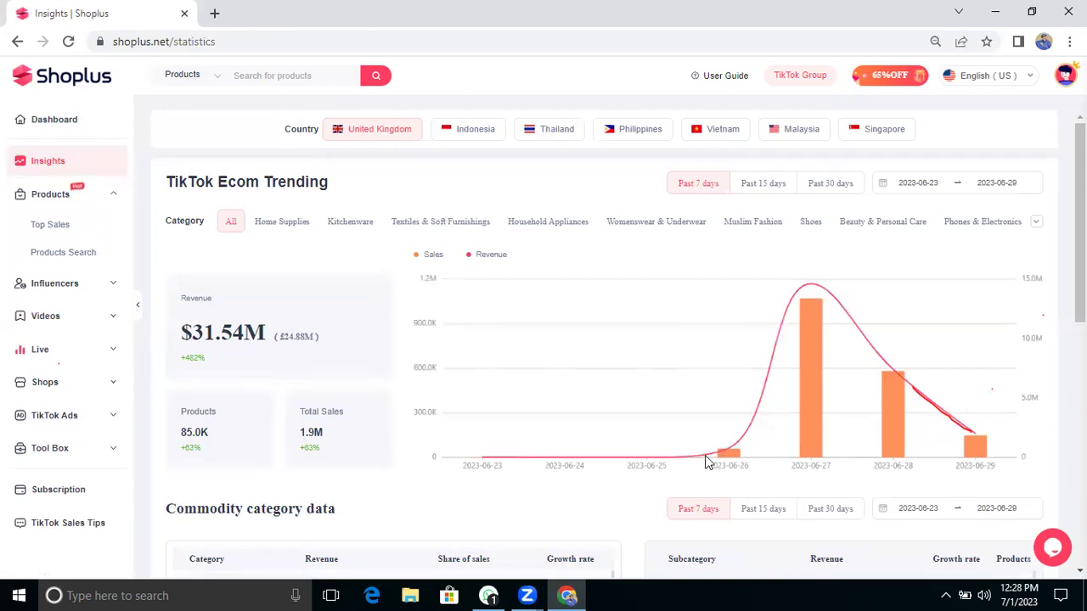
Step: Open the Top Sales product ranking and filter it to Kitchenware
{"action": "left_click", "coordinate": [76, 193]}
{"action": "left_click", "coordinate": [76, 194]}
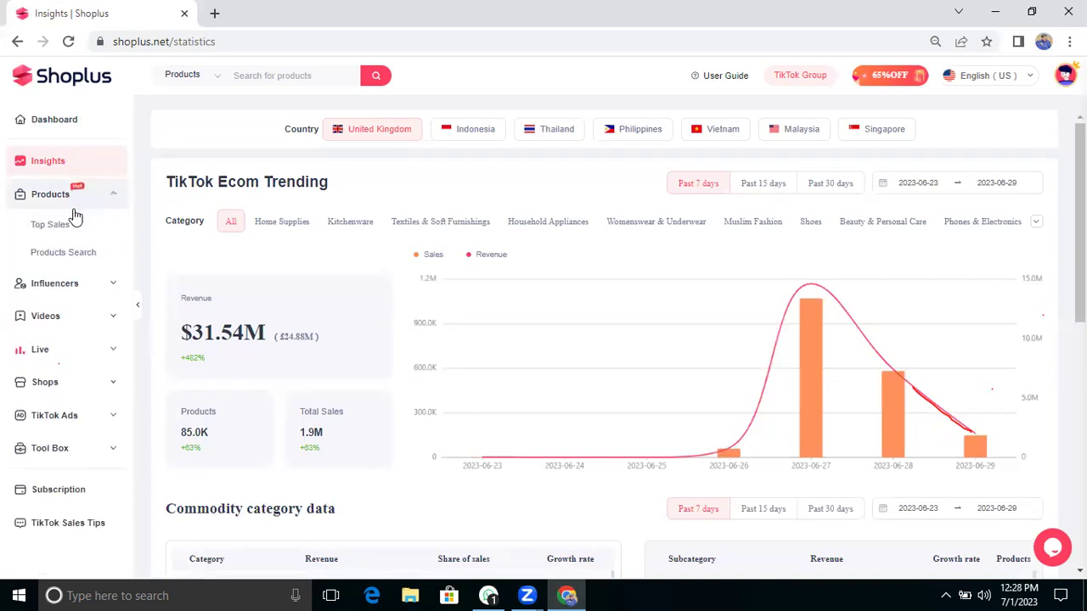
{"action": "left_click", "coordinate": [51, 226]}
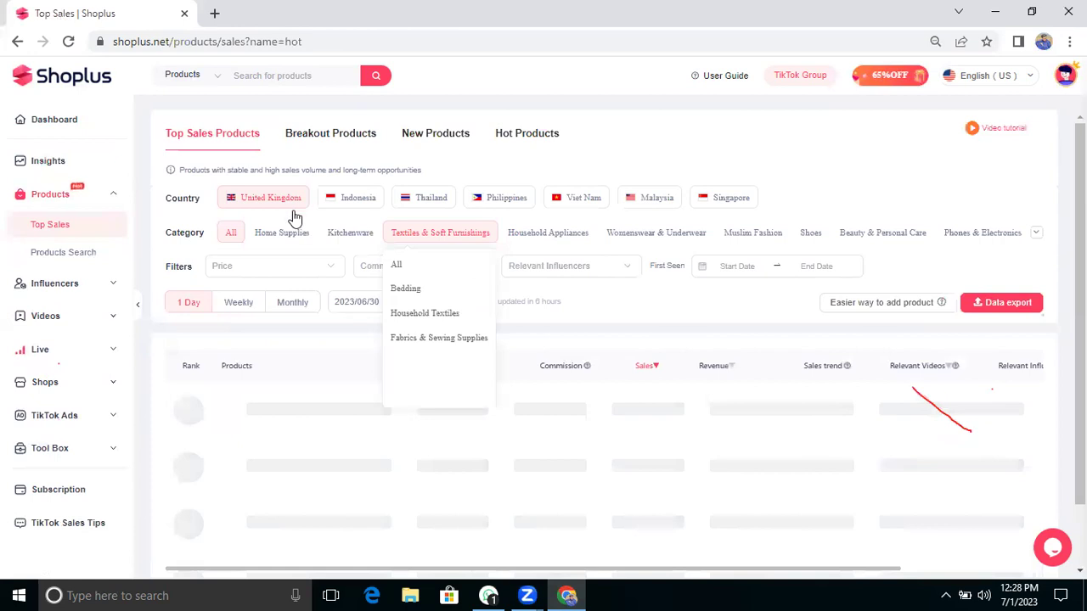
{"action": "mouse_move", "coordinate": [344, 234]}
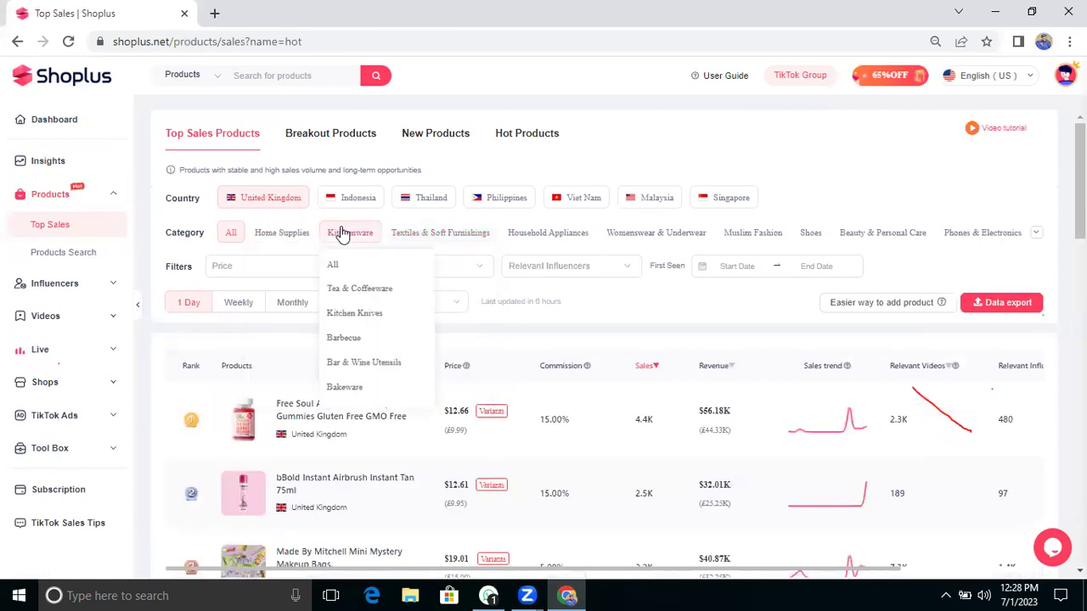
{"action": "left_click", "coordinate": [342, 234]}
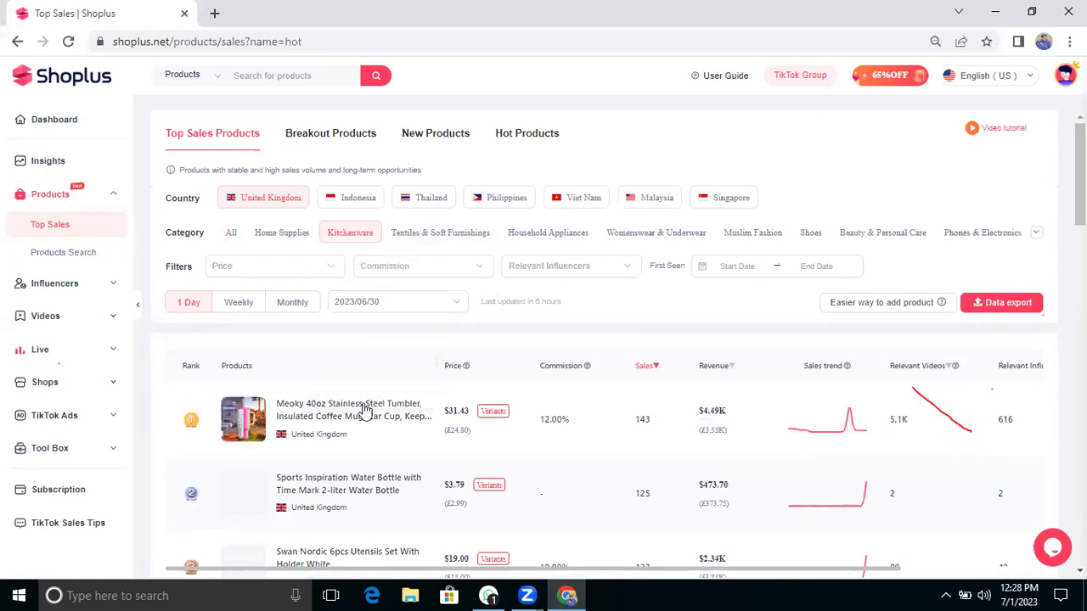
Step: Browse the Kitchenware top sellers and bring up the tumbler thumbnail's image options menu
{"action": "scroll", "coordinate": [363, 408], "scroll_direction": "down", "scroll_amount": 1}
{"action": "scroll", "coordinate": [244, 365], "scroll_direction": "down", "scroll_amount": 5}
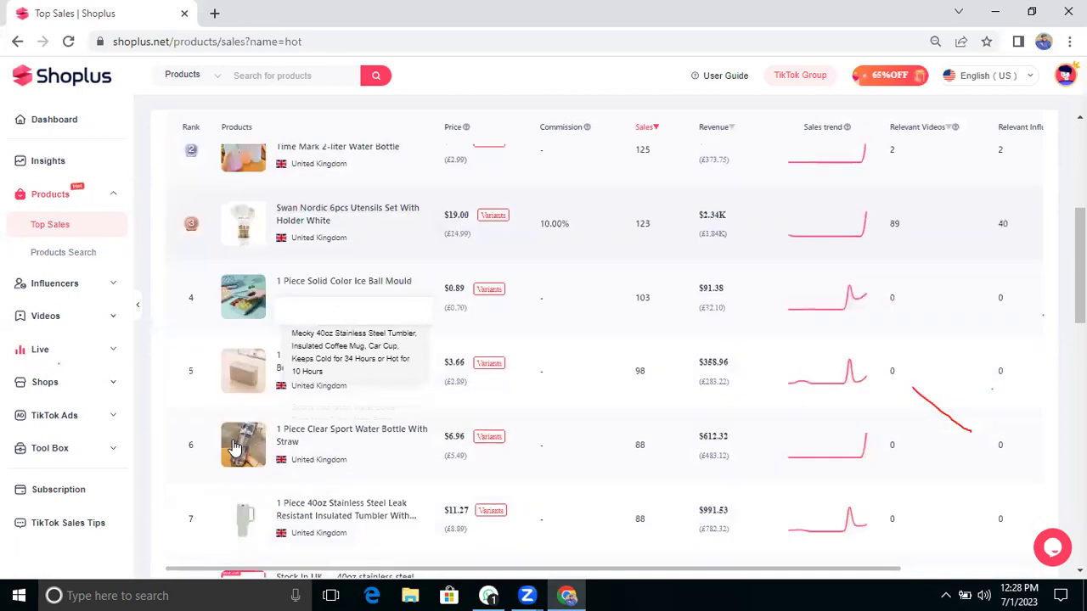
{"action": "scroll", "coordinate": [237, 357], "scroll_direction": "down", "scroll_amount": 1}
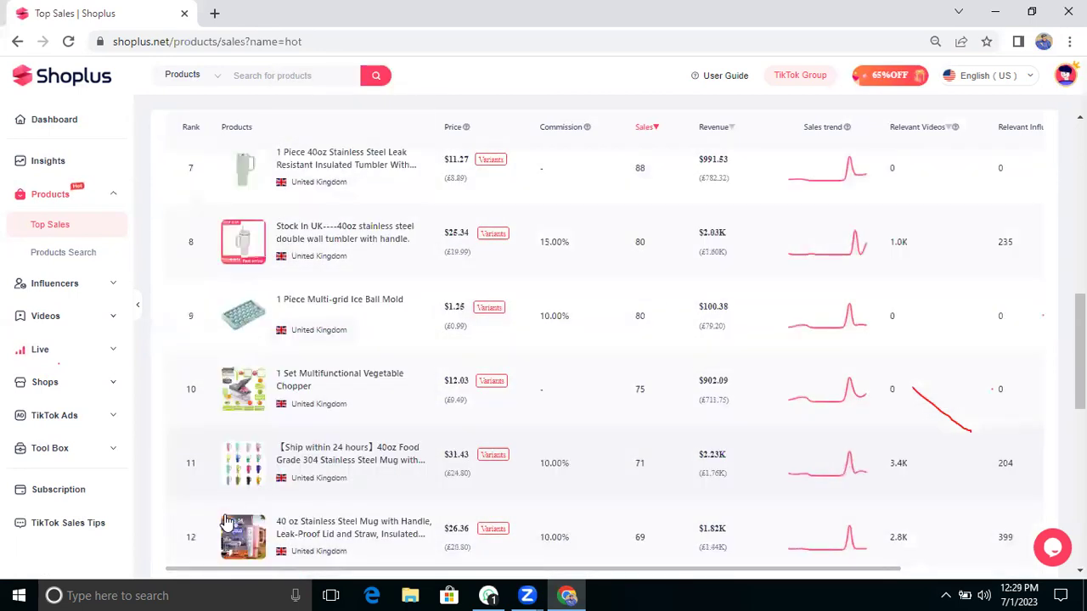
{"action": "scroll", "coordinate": [238, 336], "scroll_direction": "down", "scroll_amount": 4}
{"action": "scroll", "coordinate": [259, 170], "scroll_direction": "up", "scroll_amount": 2}
{"action": "scroll", "coordinate": [263, 165], "scroll_direction": "up", "scroll_amount": 3}
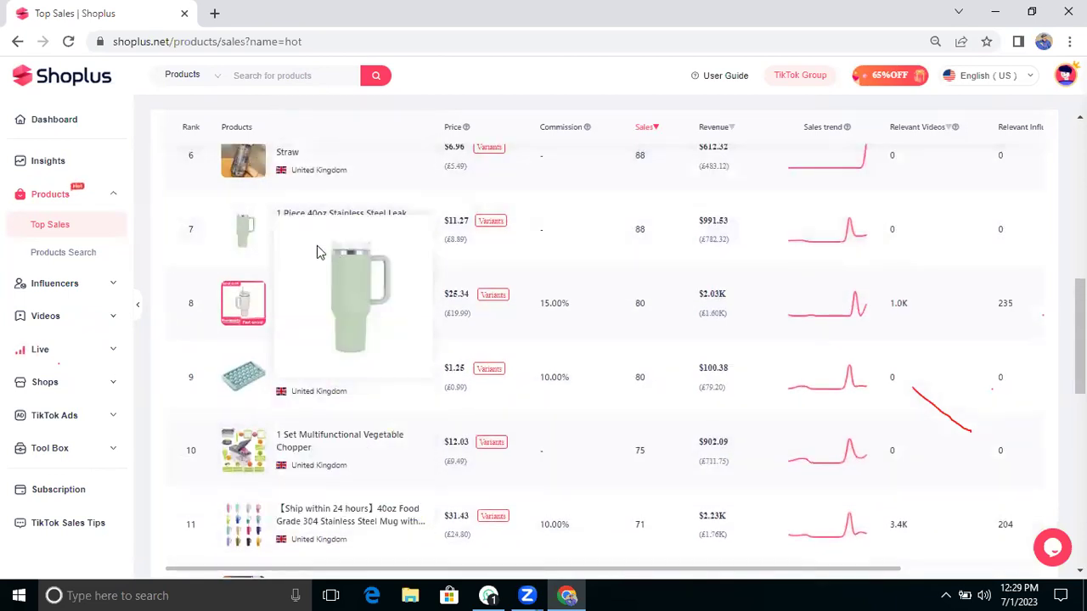
{"action": "scroll", "coordinate": [534, 284], "scroll_direction": "up", "scroll_amount": 1}
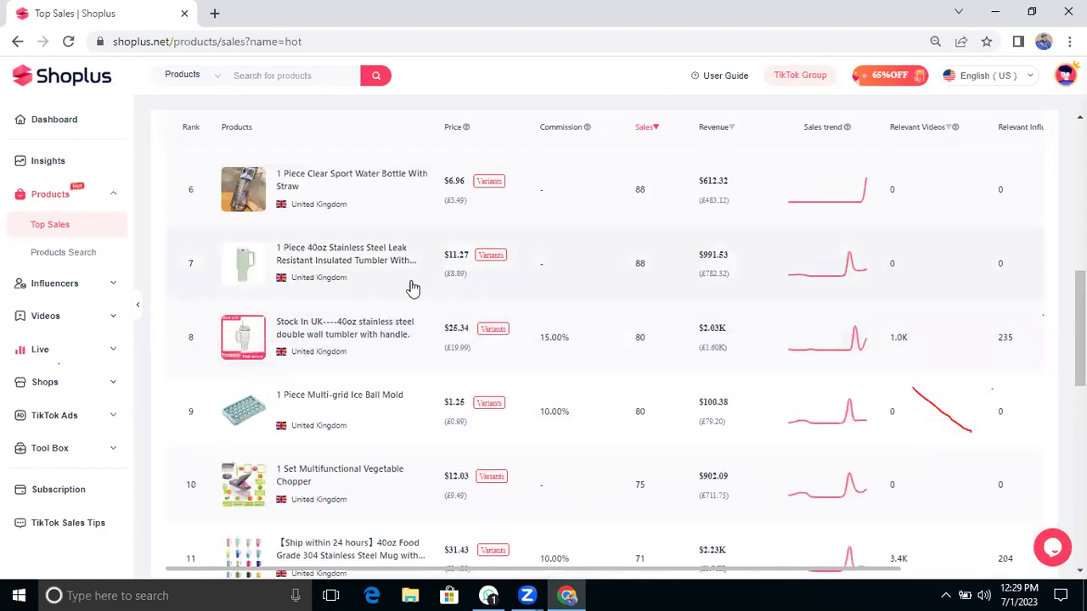
{"action": "mouse_move", "coordinate": [233, 268]}
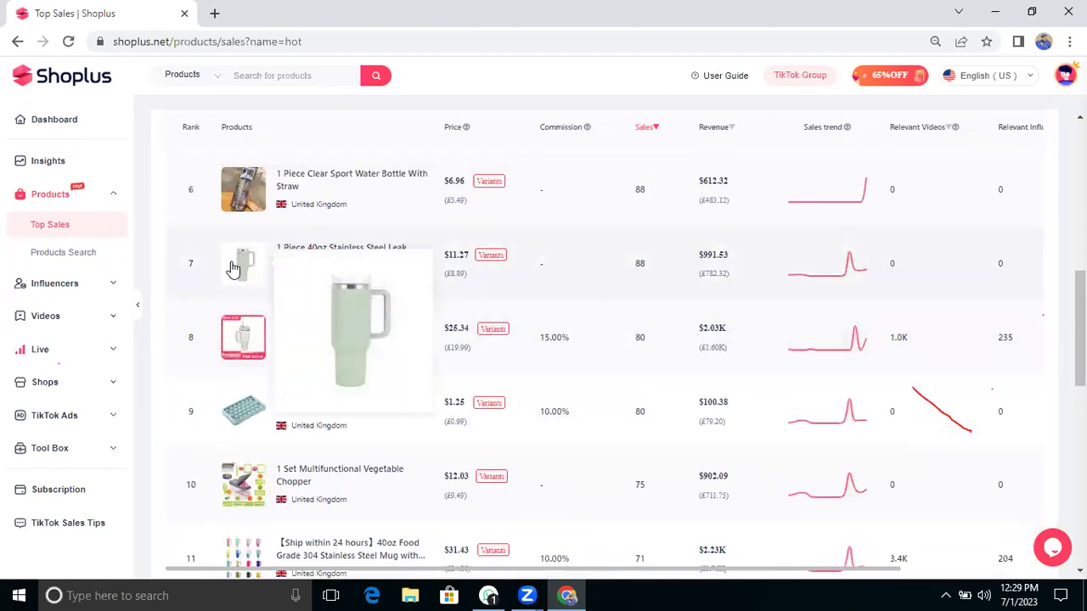
{"action": "right_click", "coordinate": [314, 283]}
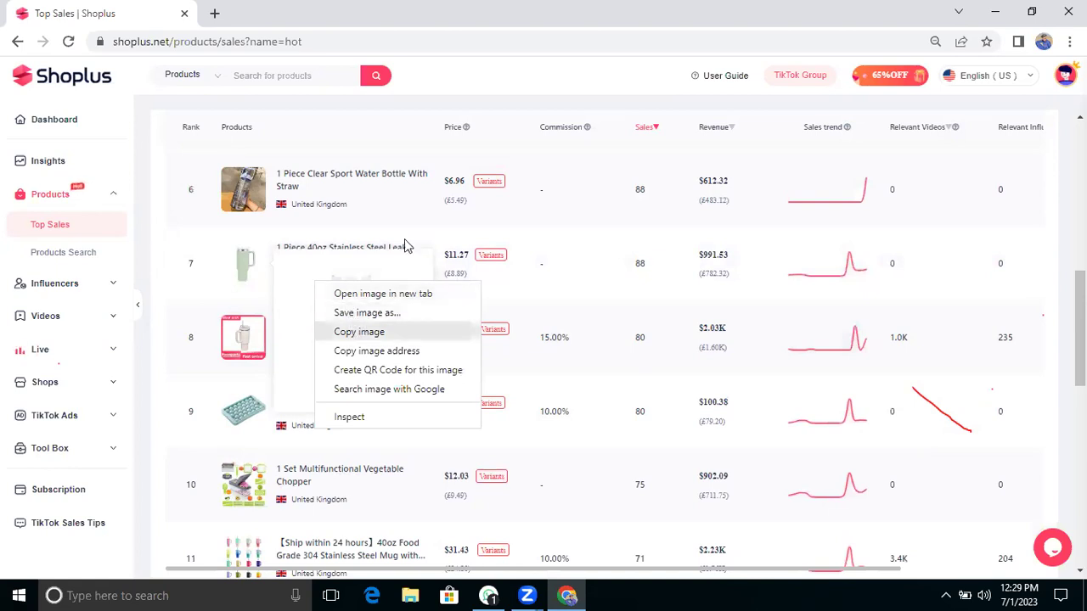
Step: Dismiss the image menu and open the rank 19 pineapple cutter's detail page
{"action": "scroll", "coordinate": [566, 313], "scroll_direction": "down", "scroll_amount": 3}
{"action": "scroll", "coordinate": [566, 320], "scroll_direction": "down", "scroll_amount": 7}
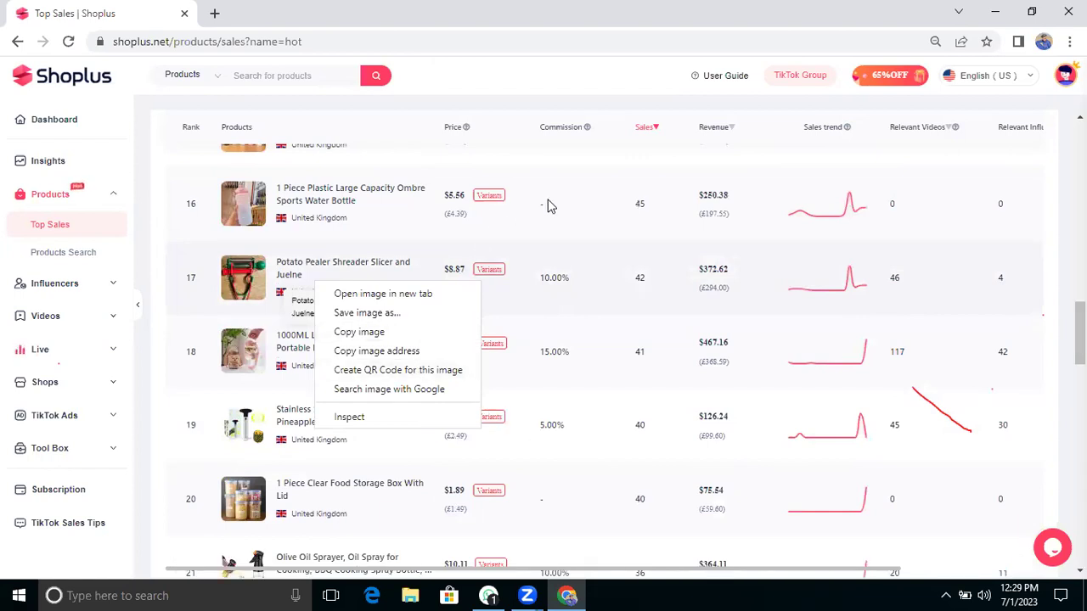
{"action": "scroll", "coordinate": [548, 208], "scroll_direction": "up", "scroll_amount": 1}
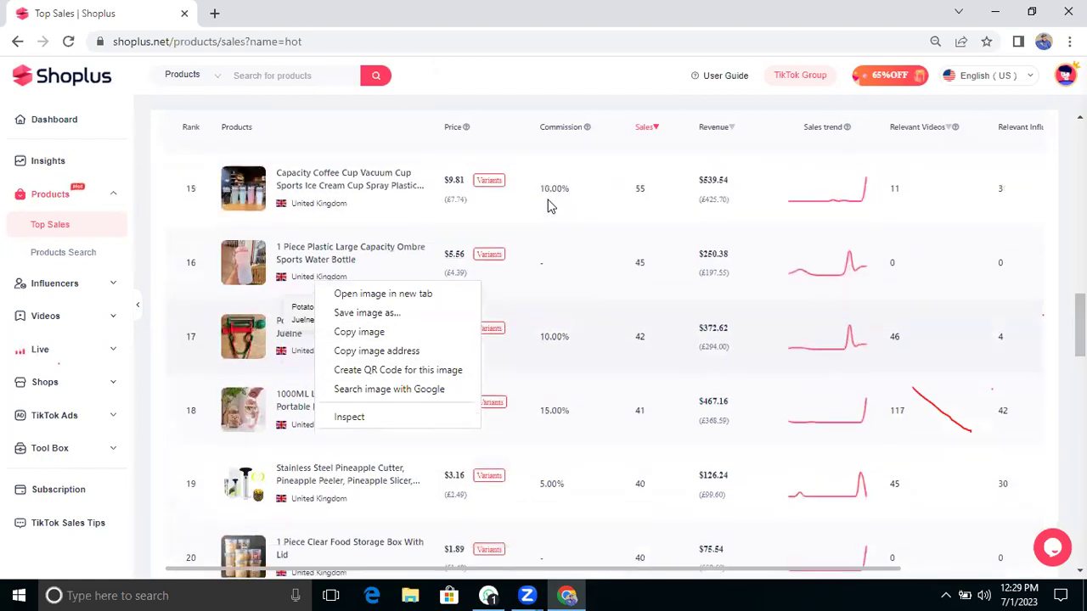
{"action": "left_click", "coordinate": [251, 481]}
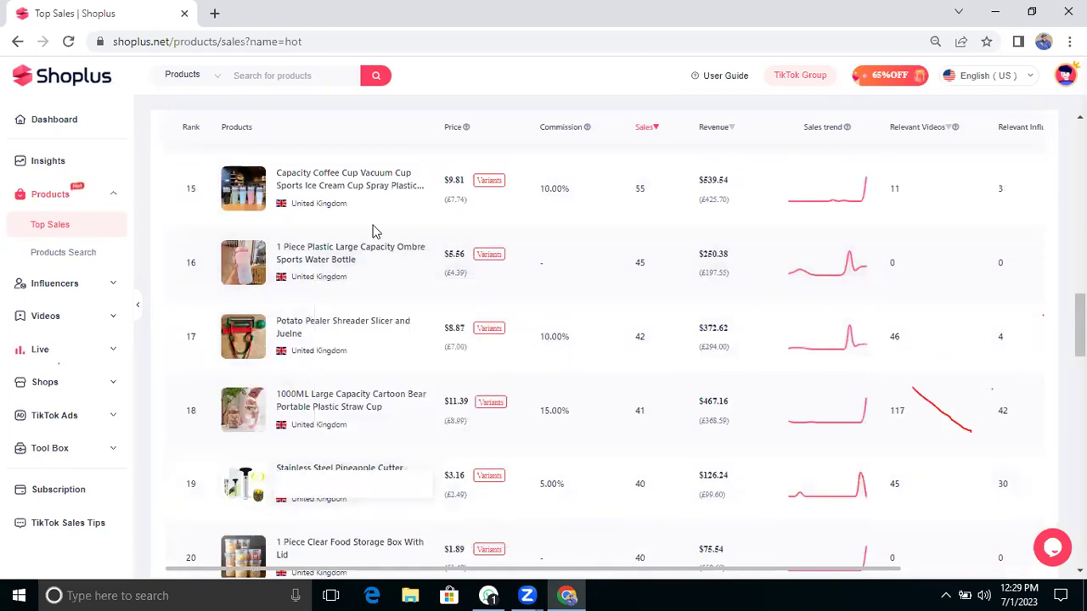
{"action": "left_click", "coordinate": [373, 230]}
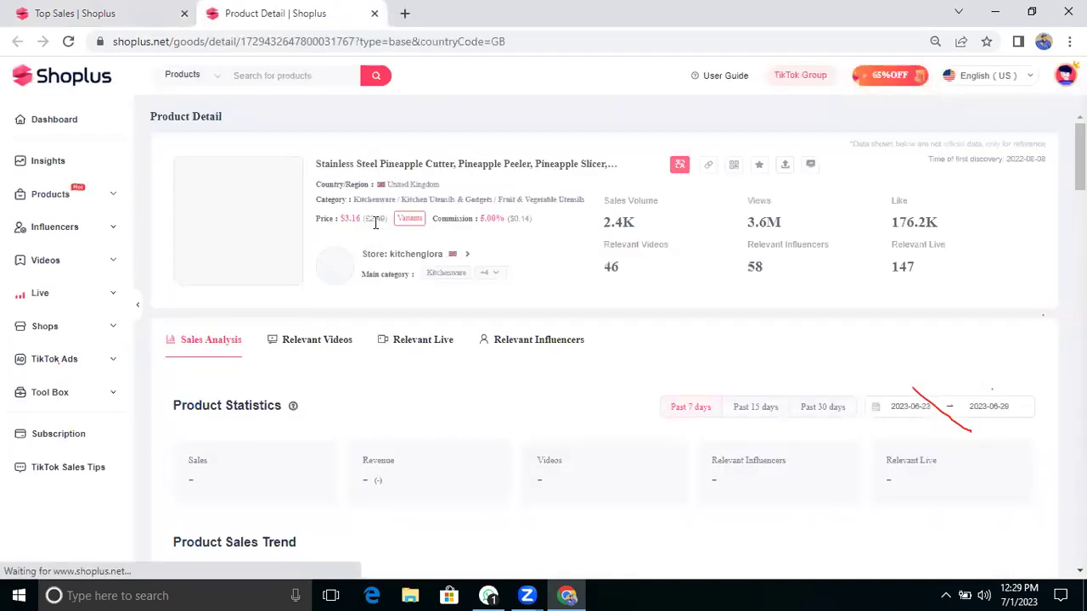
{"action": "scroll", "coordinate": [552, 408], "scroll_direction": "down", "scroll_amount": 2}
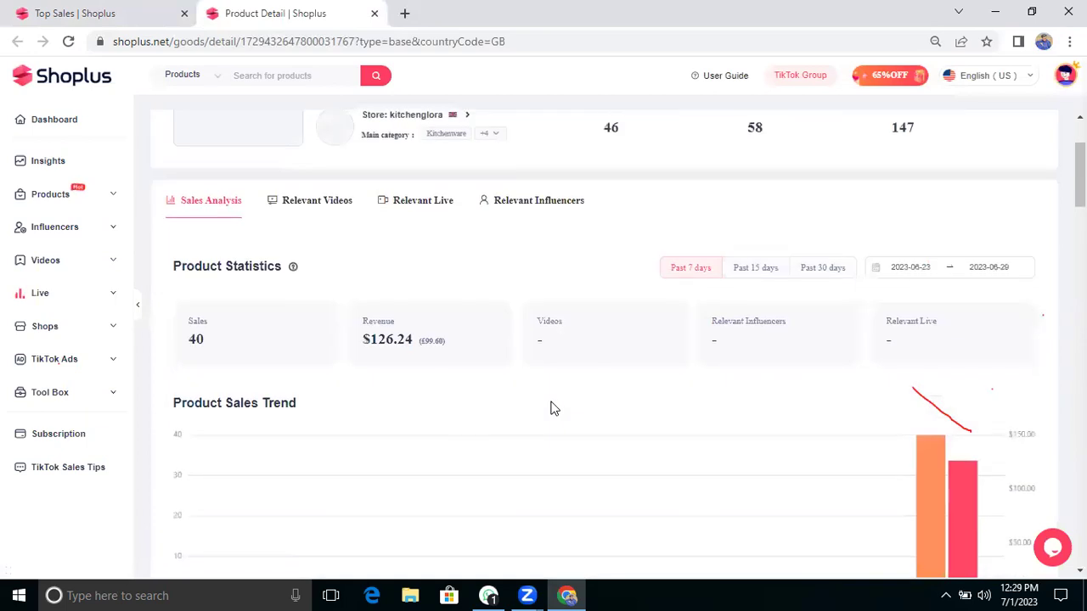
{"action": "scroll", "coordinate": [553, 408], "scroll_direction": "down", "scroll_amount": 1}
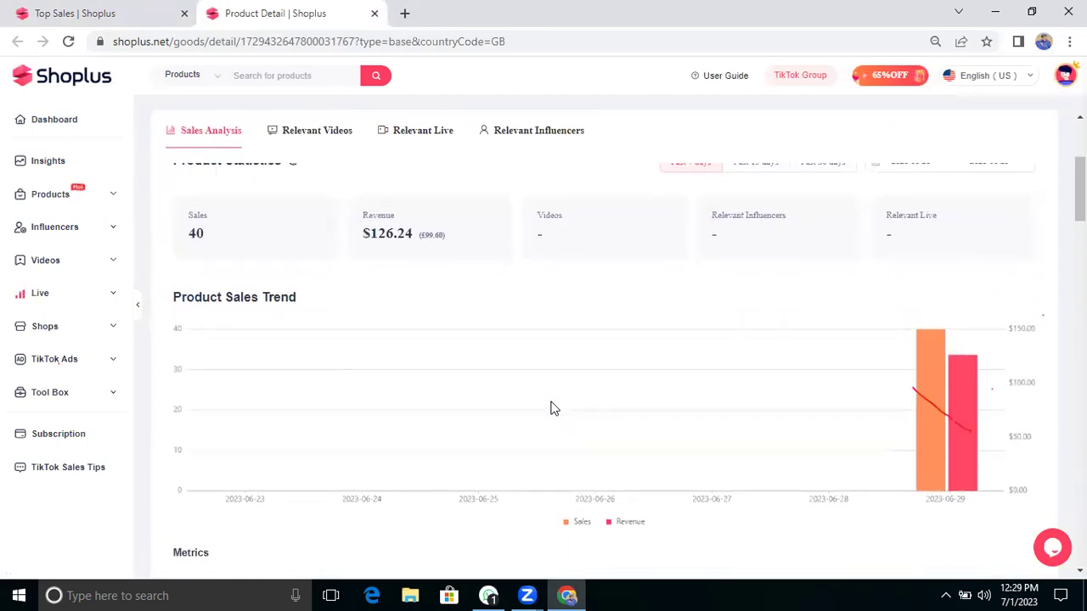
{"action": "scroll", "coordinate": [553, 407], "scroll_direction": "up", "scroll_amount": 3}
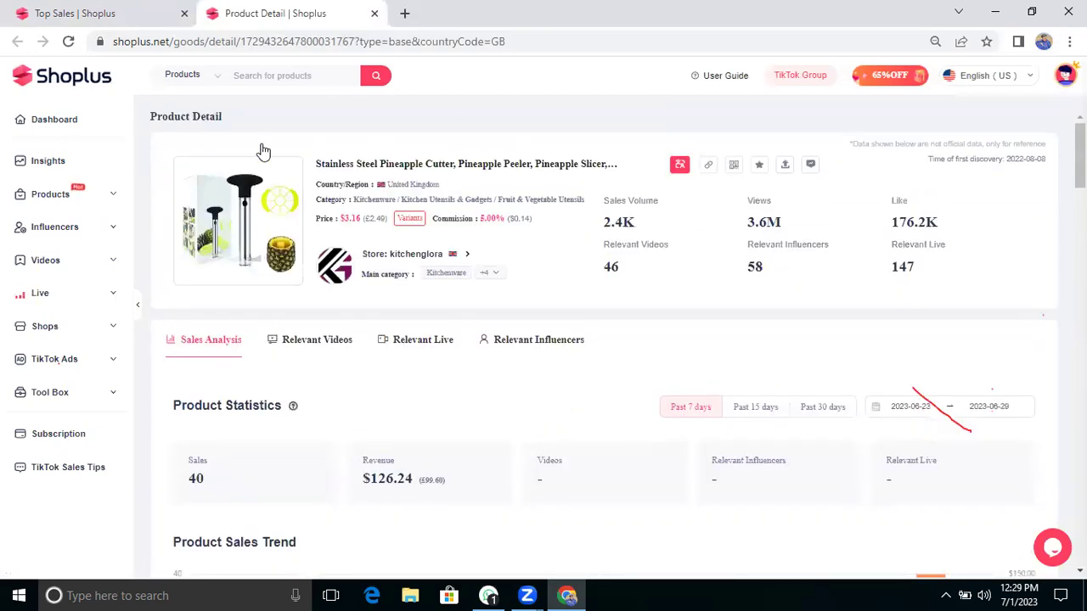
Step: Return to the Top Sales tab and review the Kitchenware list through to Relevant Influencers
{"action": "left_click", "coordinate": [134, 12]}
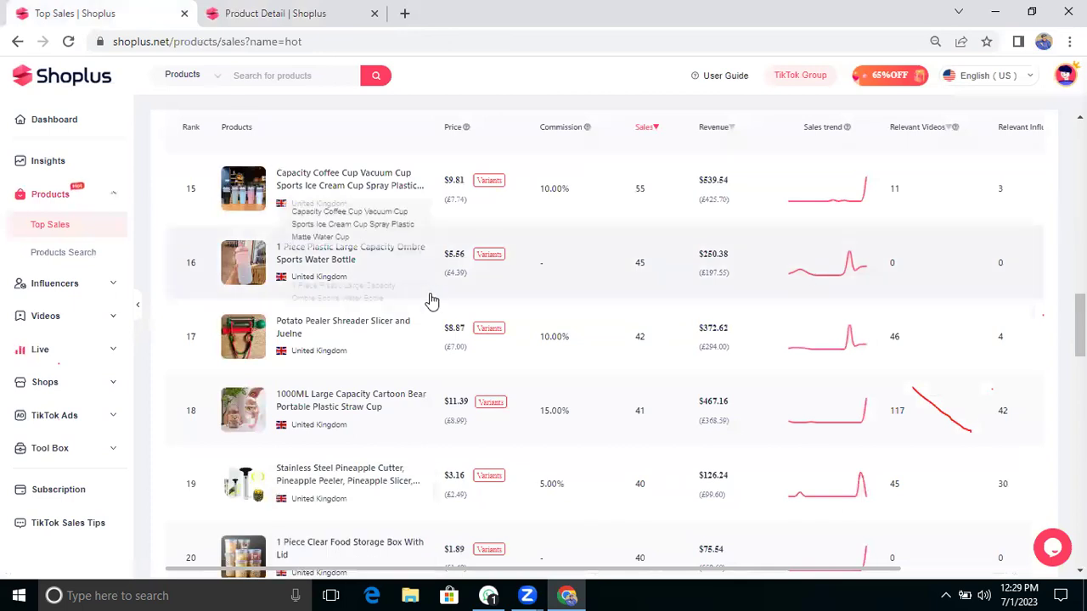
{"action": "scroll", "coordinate": [431, 301], "scroll_direction": "down", "scroll_amount": 1}
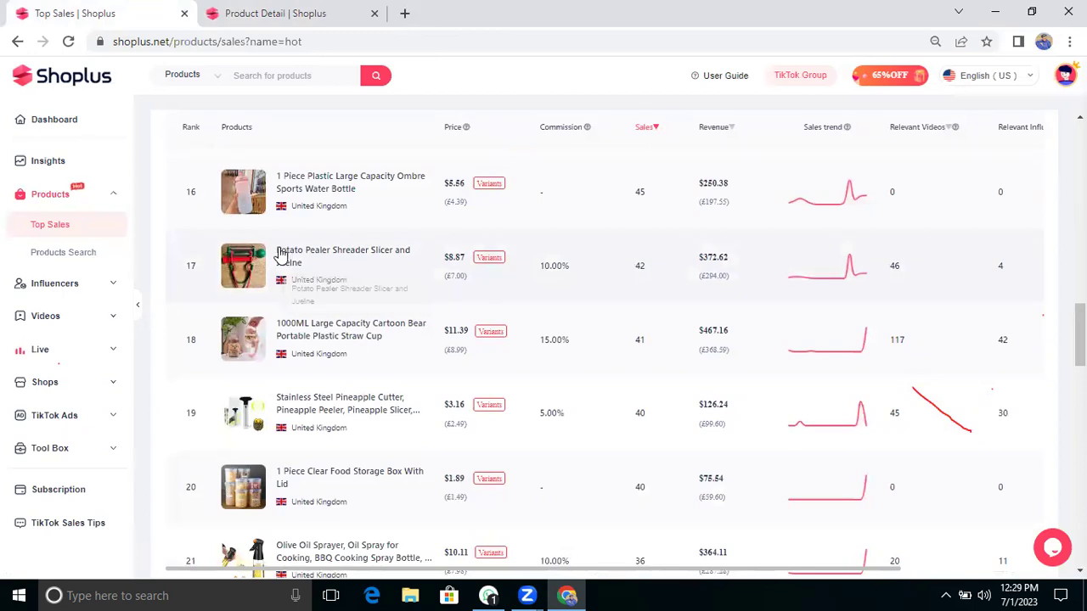
{"action": "mouse_move", "coordinate": [252, 266]}
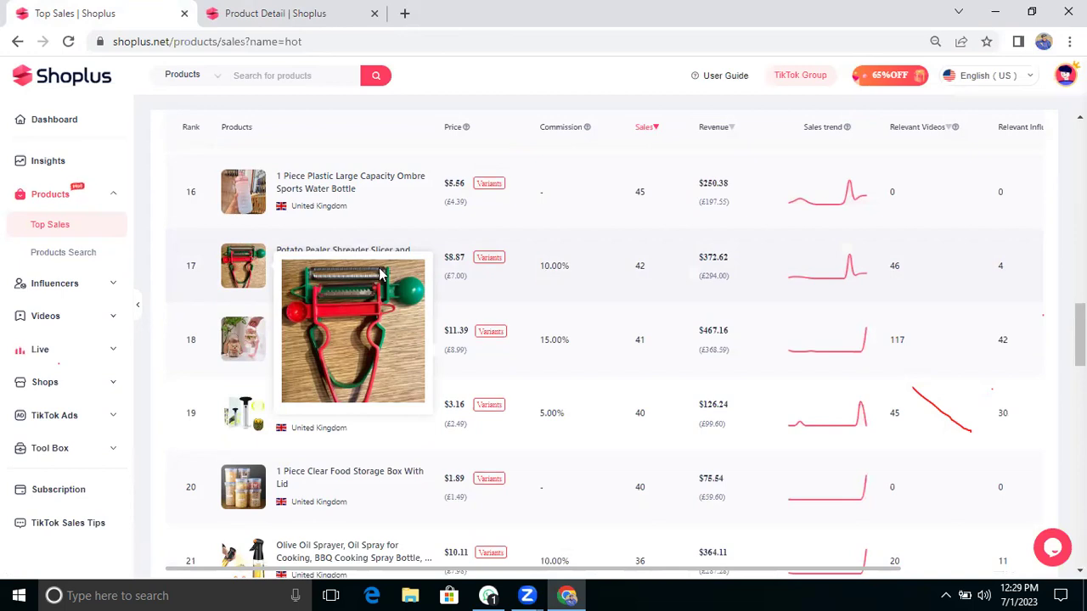
{"action": "scroll", "coordinate": [640, 282], "scroll_direction": "up", "scroll_amount": 6}
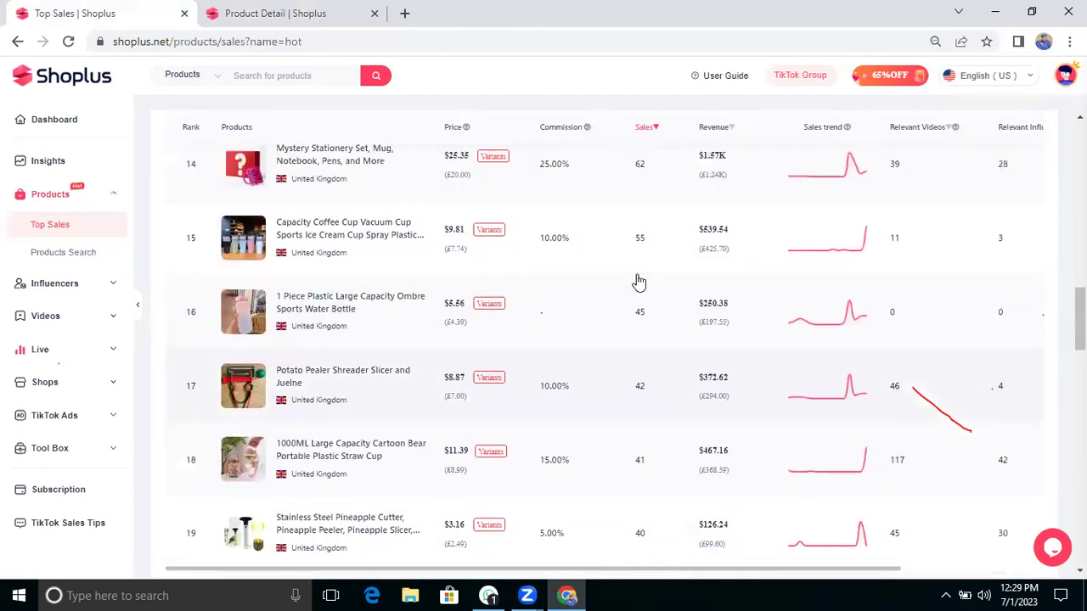
{"action": "scroll", "coordinate": [639, 282], "scroll_direction": "up", "scroll_amount": 9}
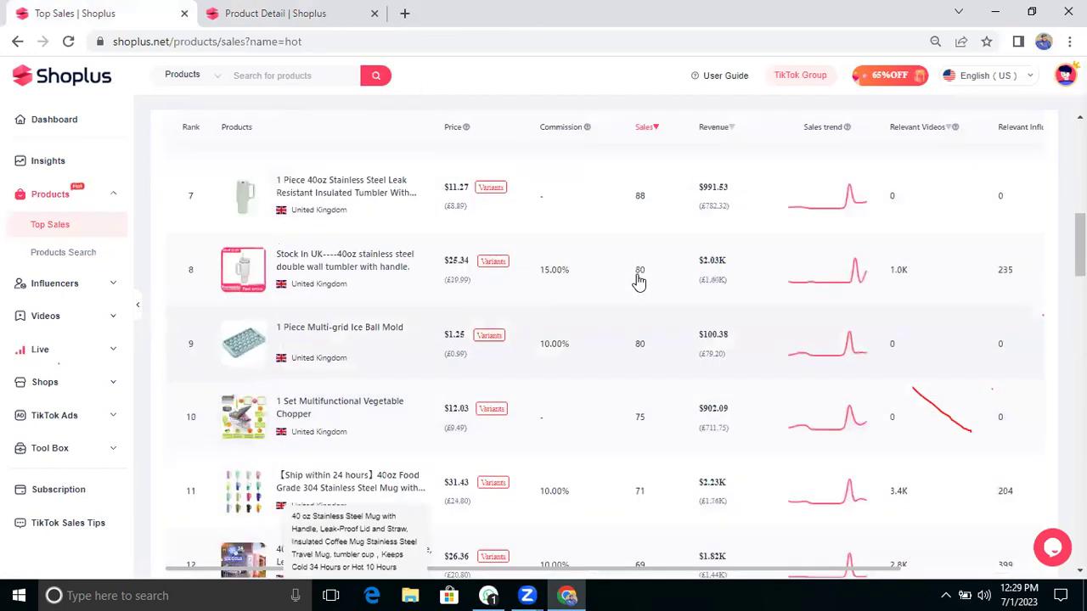
{"action": "scroll", "coordinate": [639, 282], "scroll_direction": "up", "scroll_amount": 2}
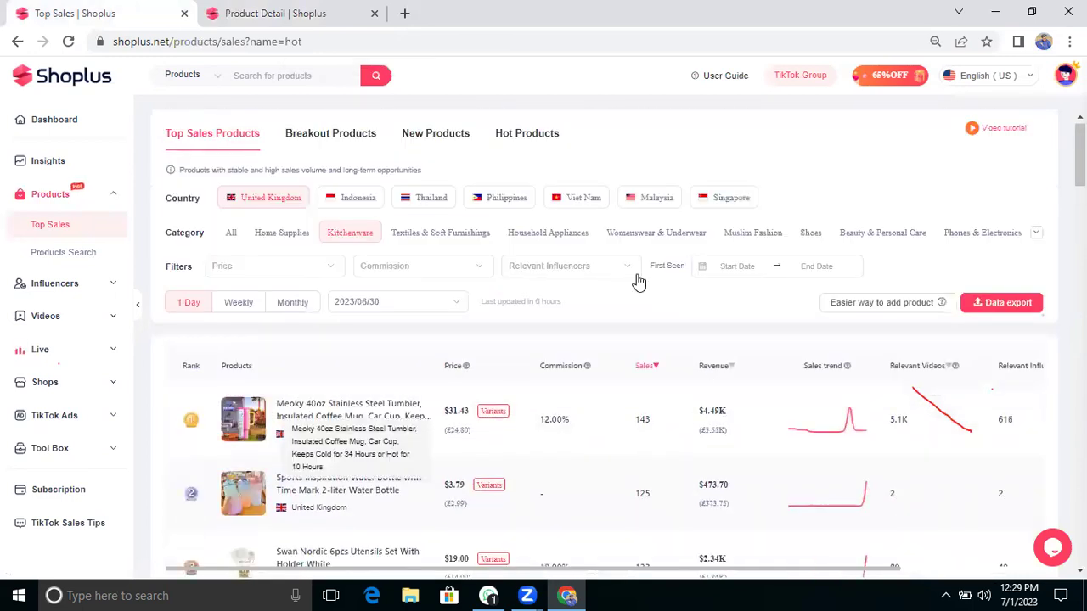
{"action": "scroll", "coordinate": [714, 290], "scroll_direction": "down", "scroll_amount": 1}
{"action": "scroll", "coordinate": [713, 290], "scroll_direction": "down", "scroll_amount": 1}
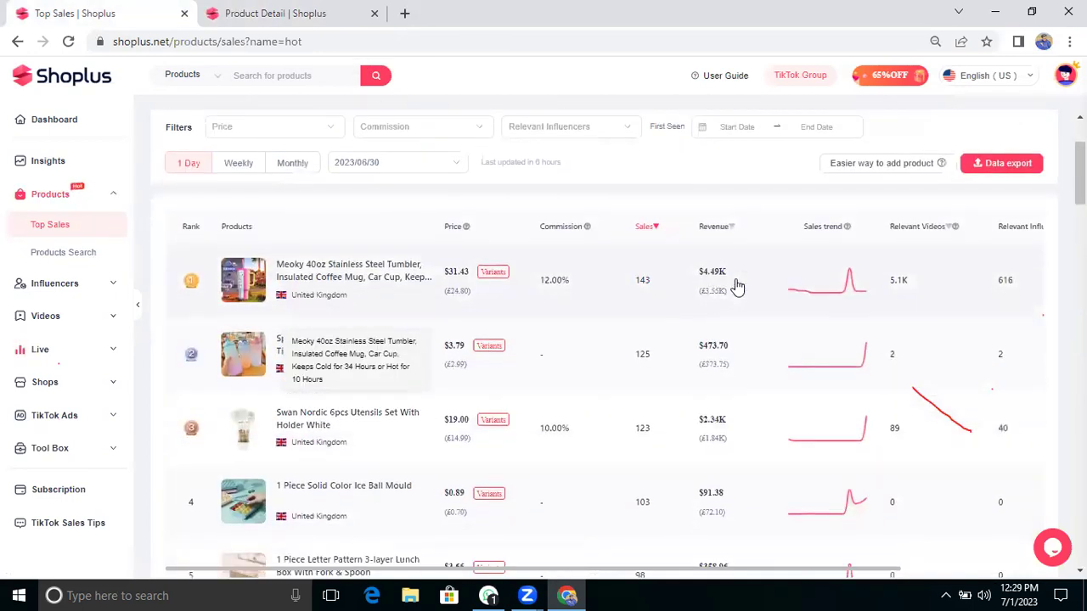
{"action": "scroll", "coordinate": [912, 250], "scroll_direction": "right", "scroll_amount": 2}
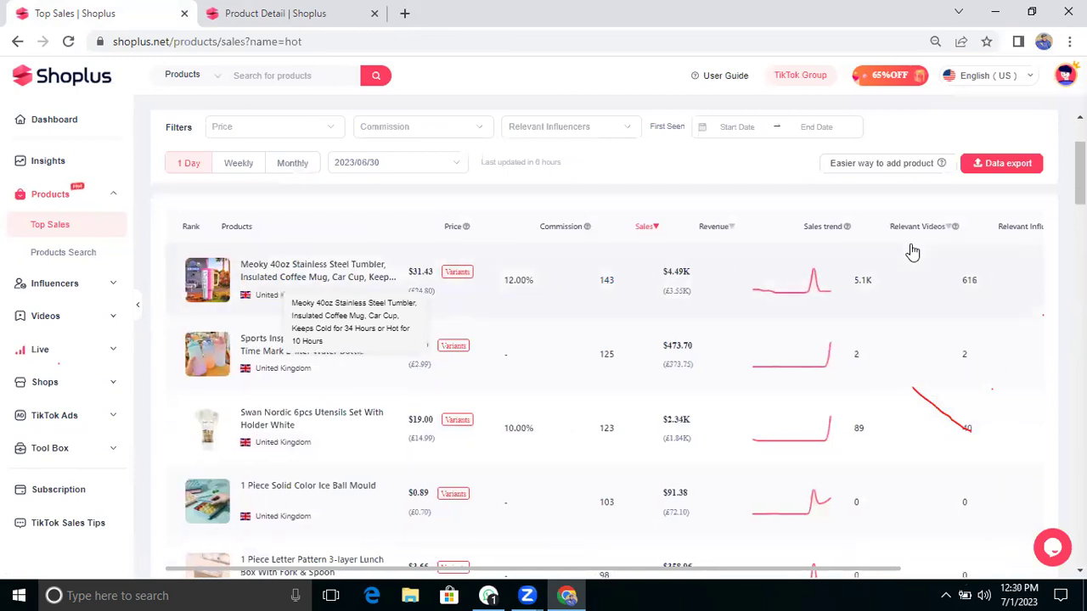
{"action": "scroll", "coordinate": [957, 225], "scroll_direction": "up", "scroll_amount": 1}
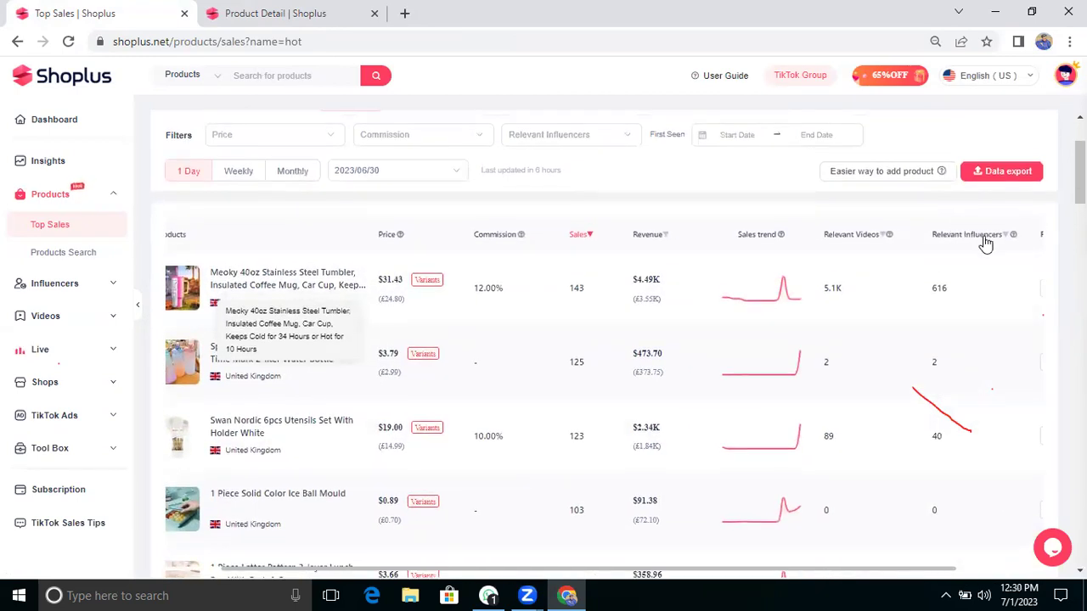
Step: Sort the Kitchenware top sellers by Relevant Influencers and check the column's info tooltip
{"action": "left_click", "coordinate": [984, 242]}
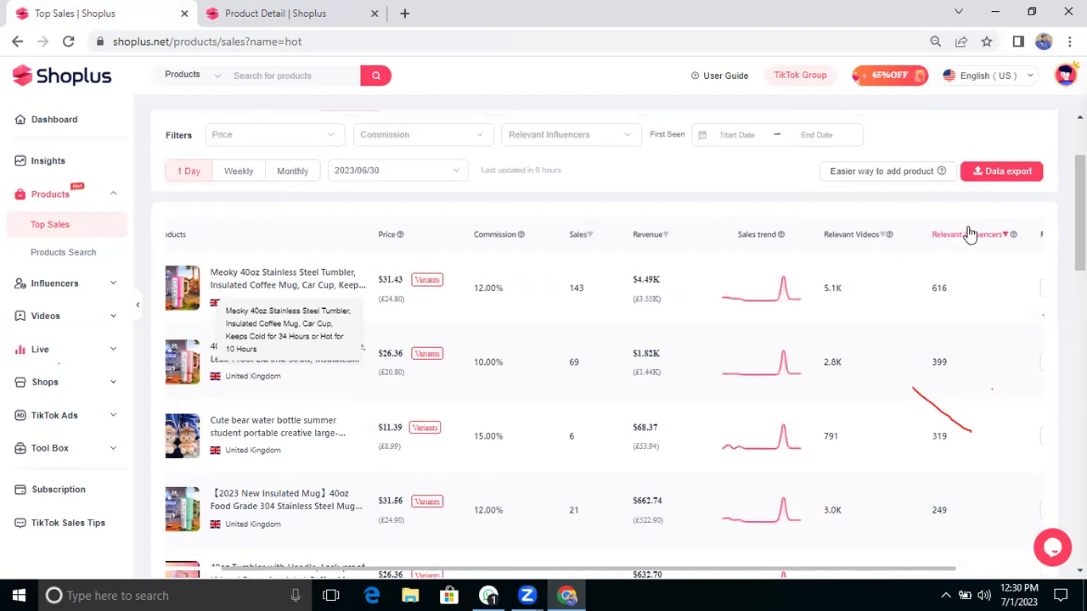
{"action": "mouse_move", "coordinate": [1012, 238]}
{"action": "scroll", "coordinate": [778, 313], "scroll_direction": "left", "scroll_amount": 2}
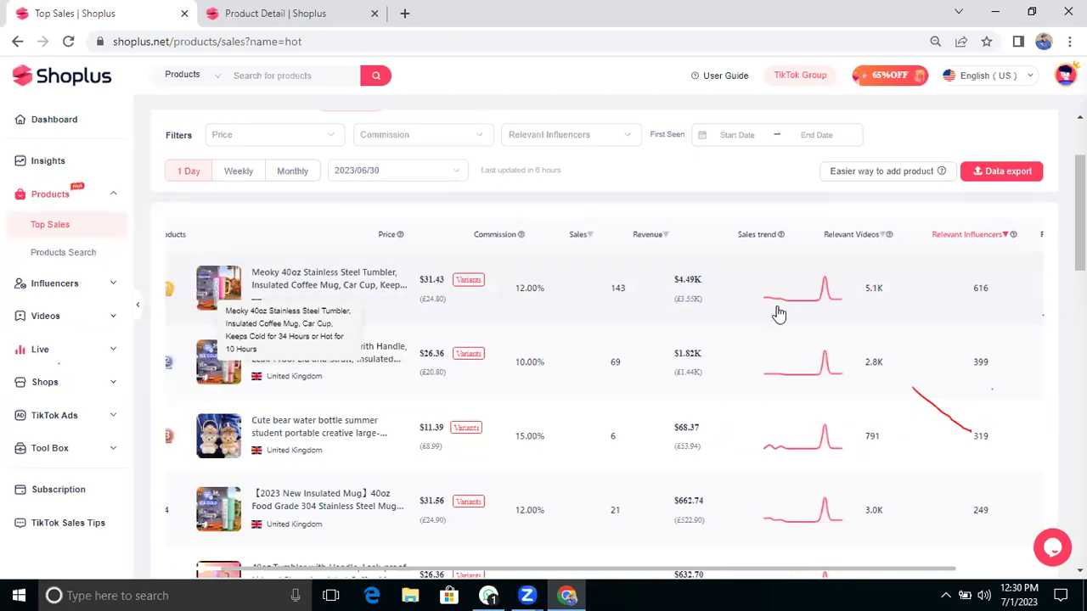